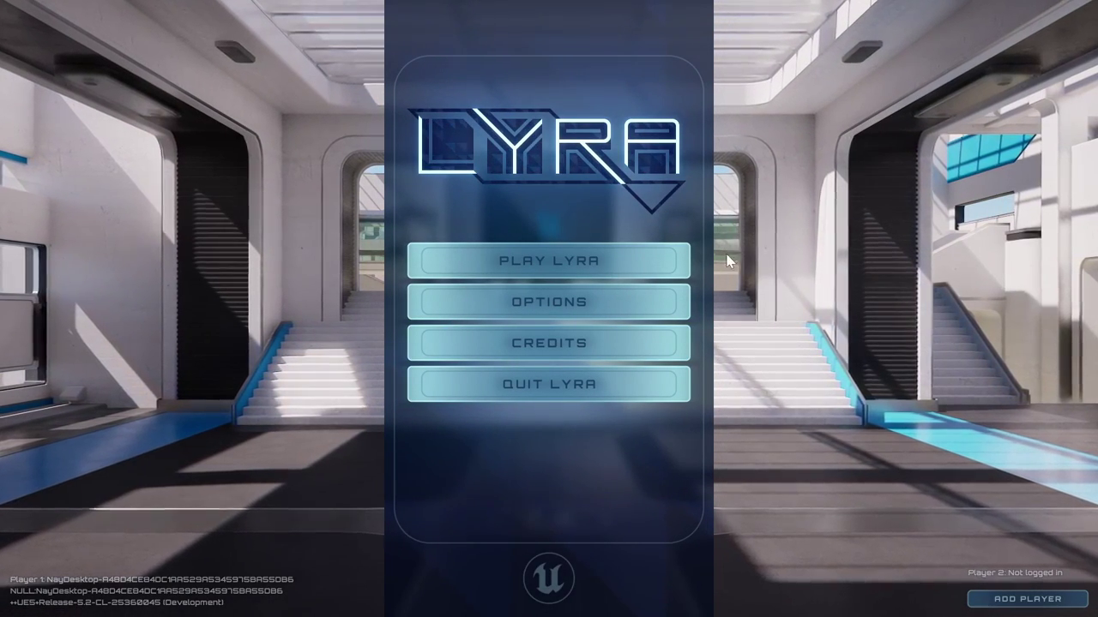
# Start a new game session in Control mode on the Convolution map
pyautogui.click(562, 260)
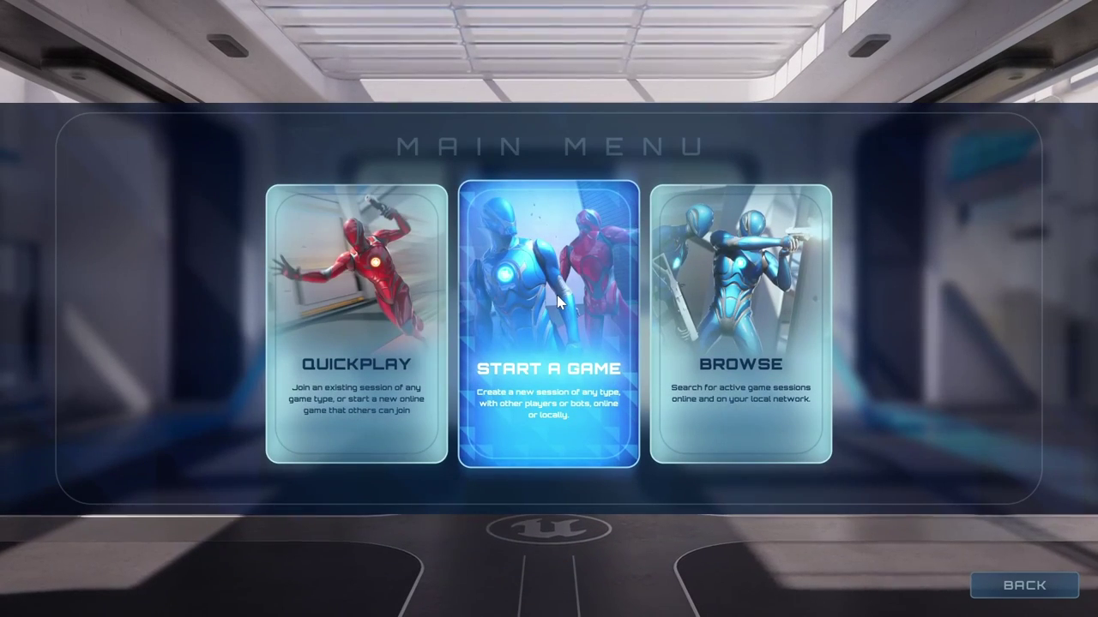
pyautogui.click(539, 298)
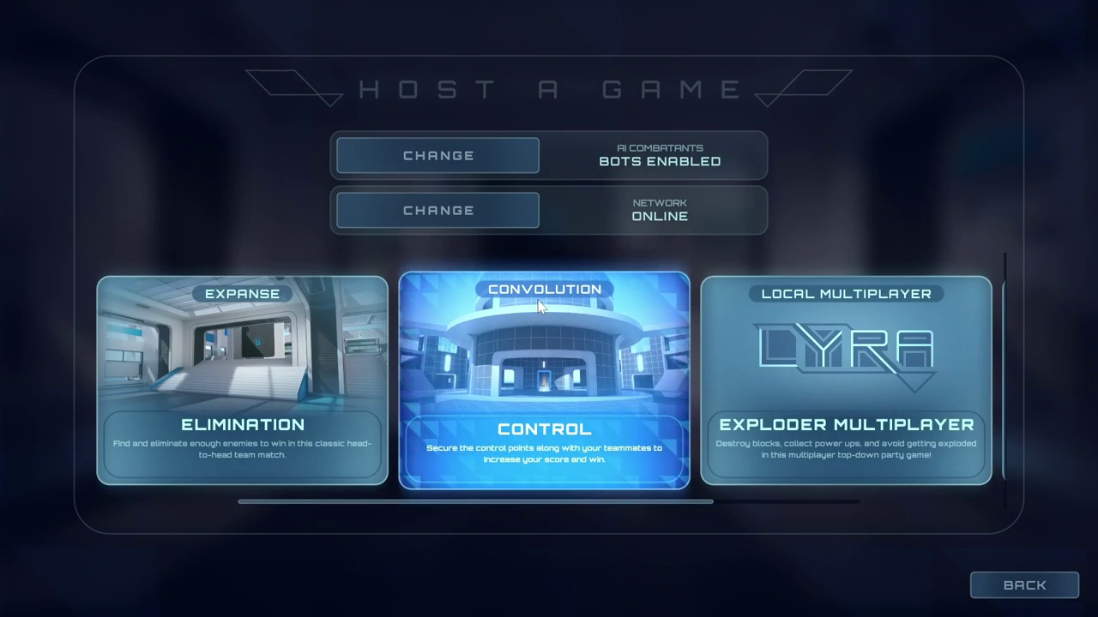
pyautogui.click(544, 365)
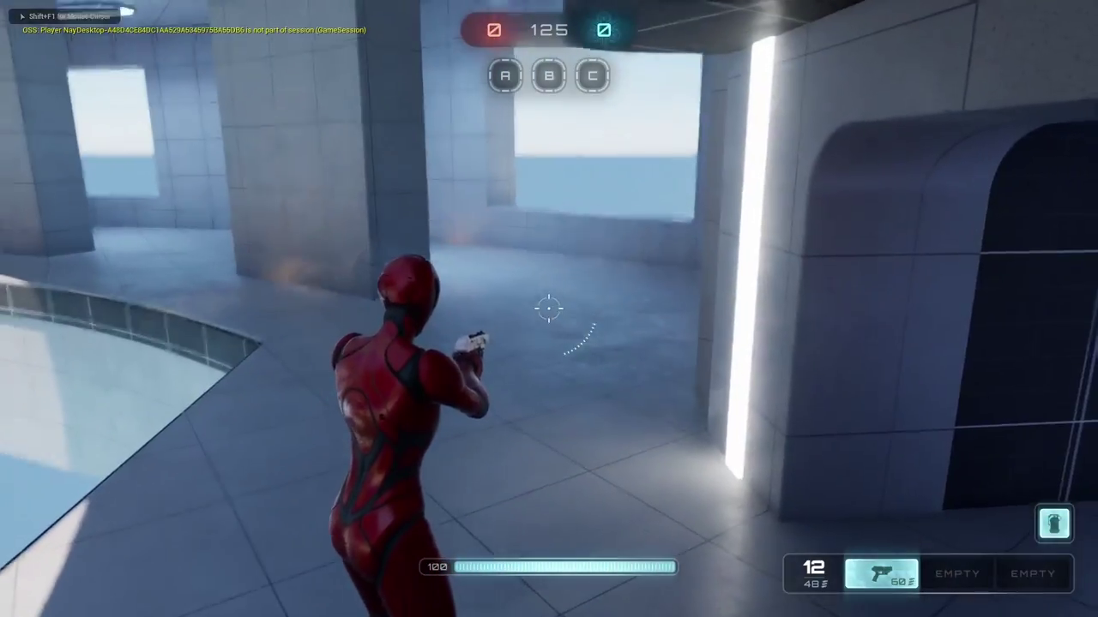
# Run the character through the corridors of the Convolution map to hear the in-game music
pyautogui.press('w')
pyautogui.press('w')
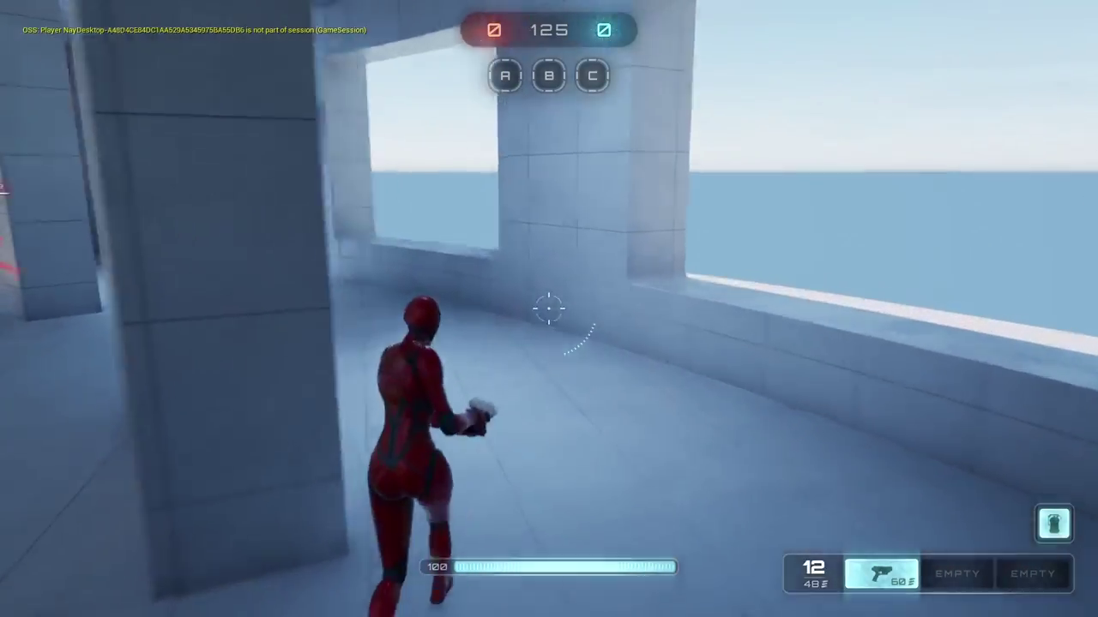
pyautogui.press('w')
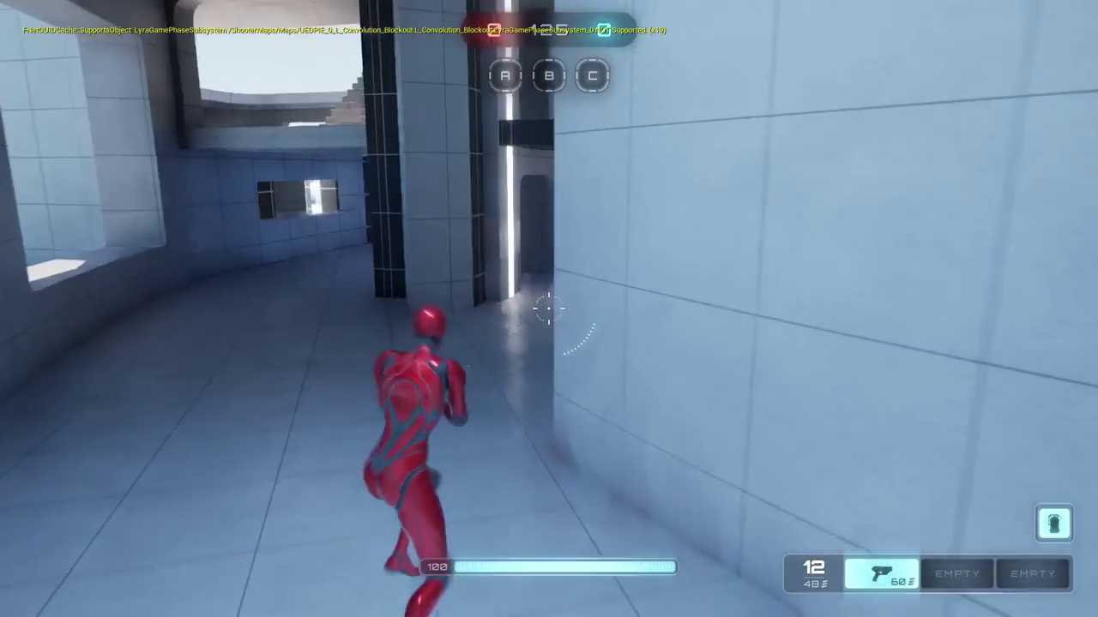
pyautogui.press('w')
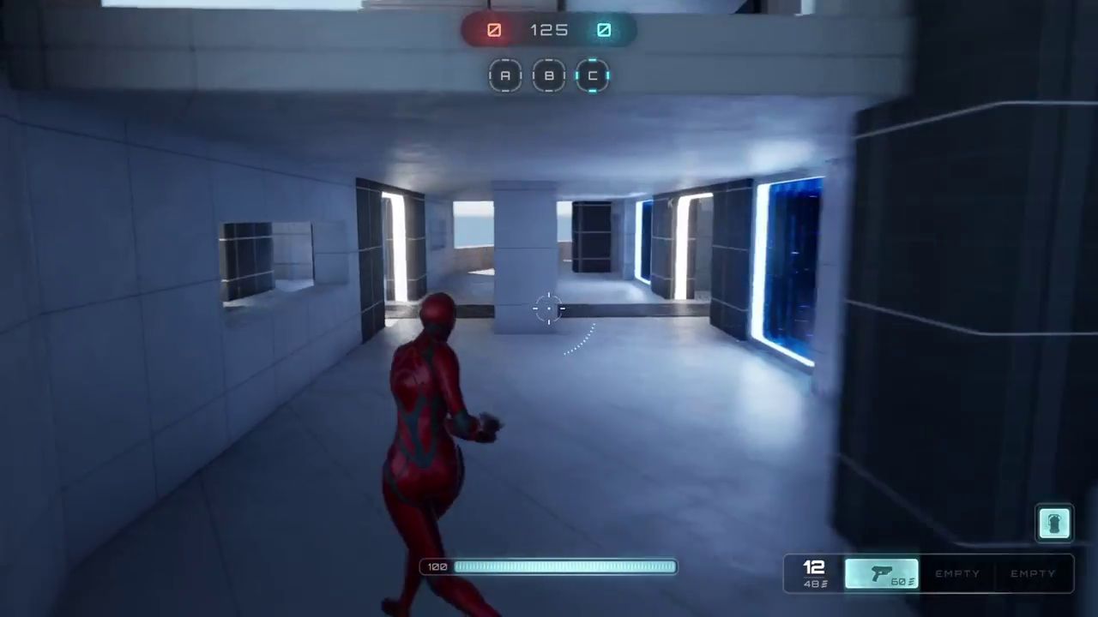
pyautogui.press('w')
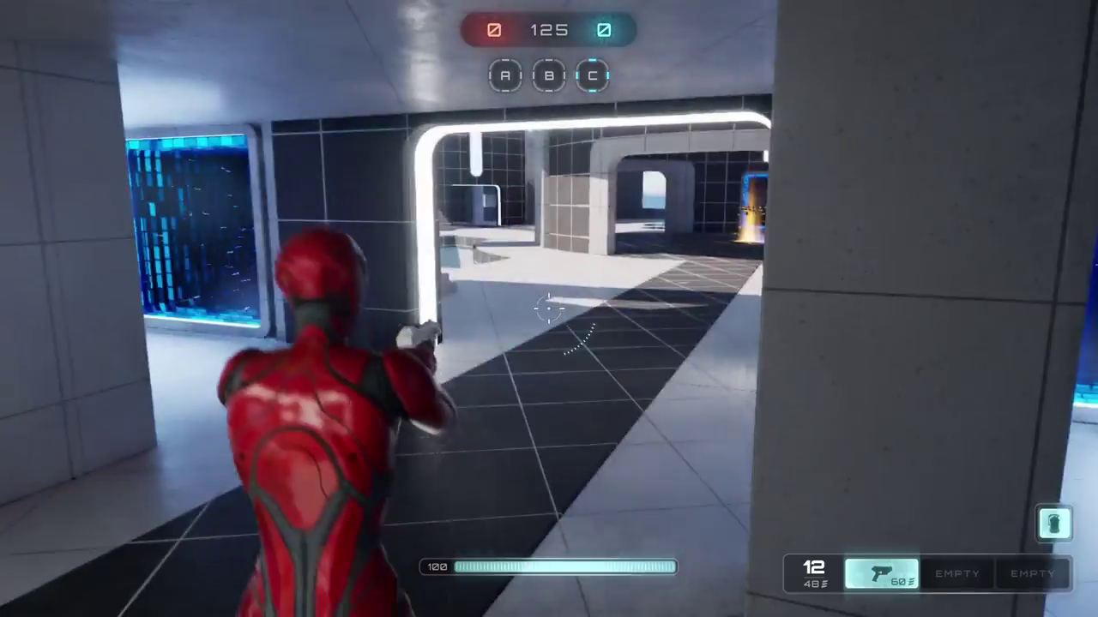
pyautogui.press('w')
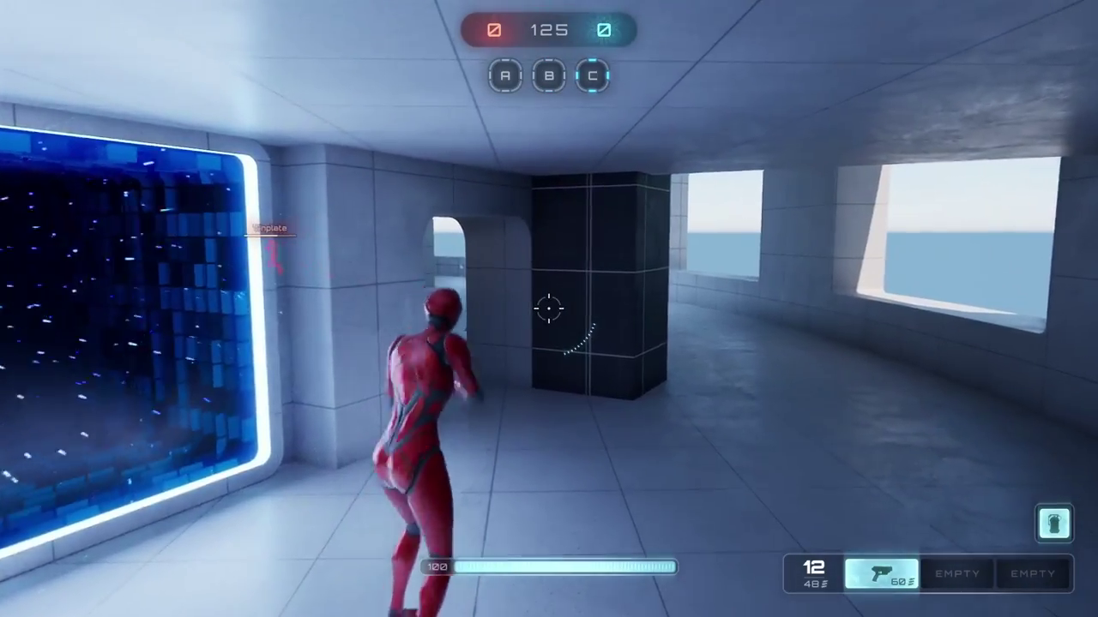
pyautogui.press('w')
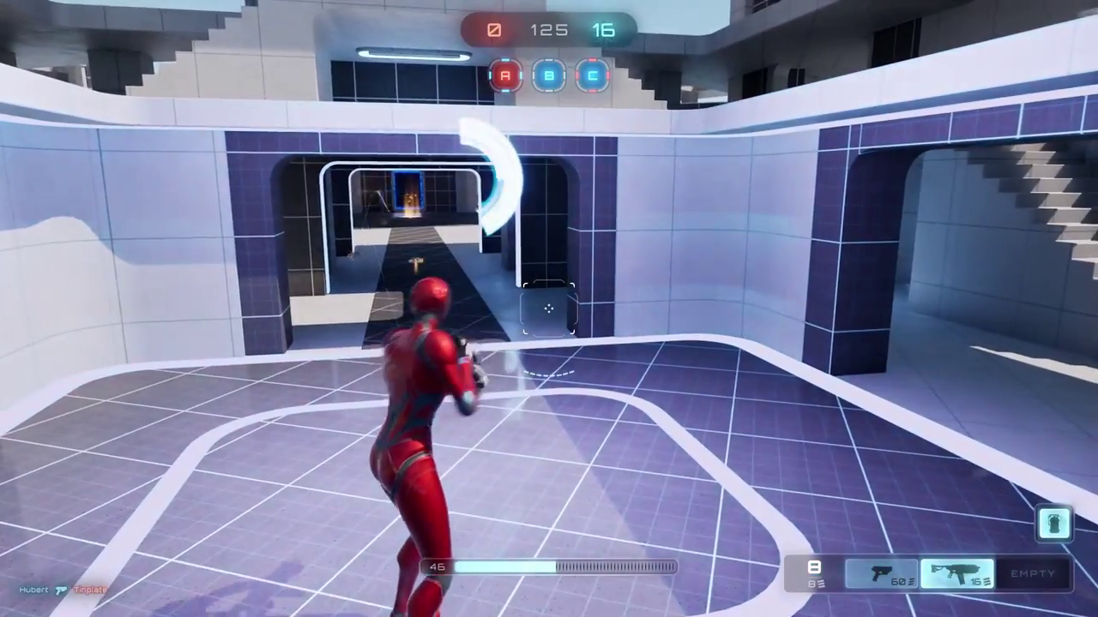
# Move the character around the control point C area and out through its archway
pyautogui.press('w')
pyautogui.press('w')
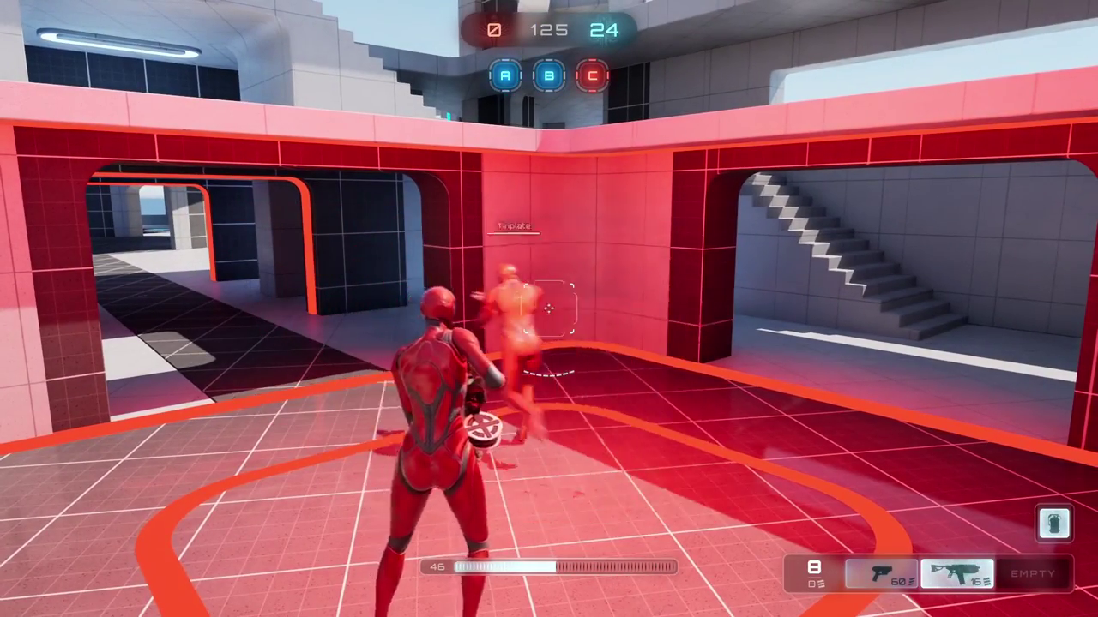
pyautogui.press('s')
pyautogui.press('w')
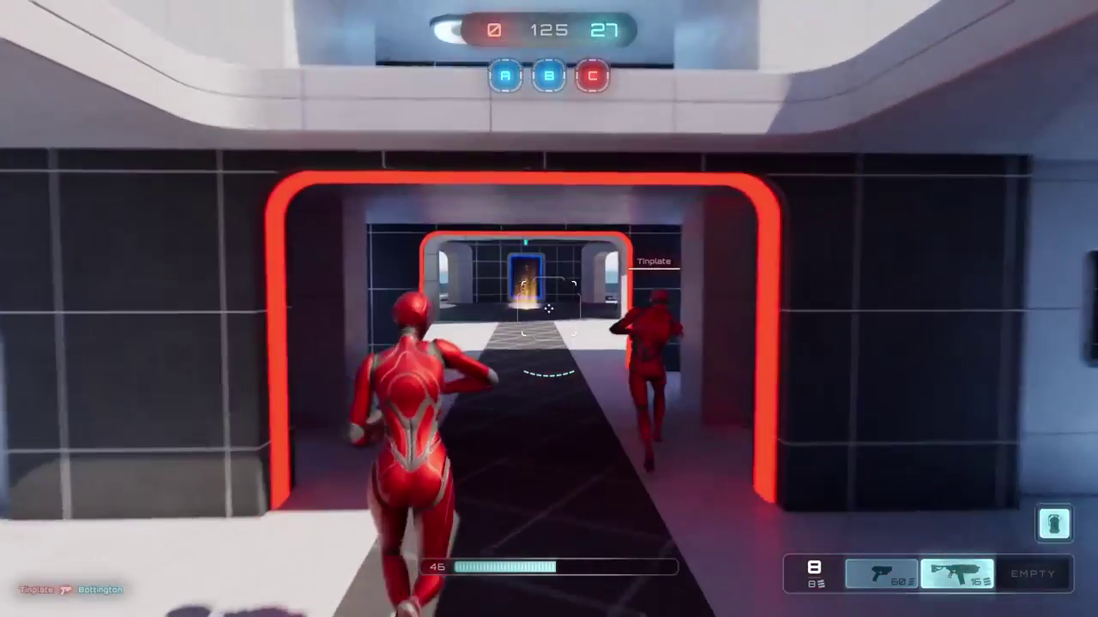
# Advance the character into the central courtyard while firing the rifle at the opposing team
pyautogui.press('w')
pyautogui.click(549, 309)
pyautogui.click(548, 309)
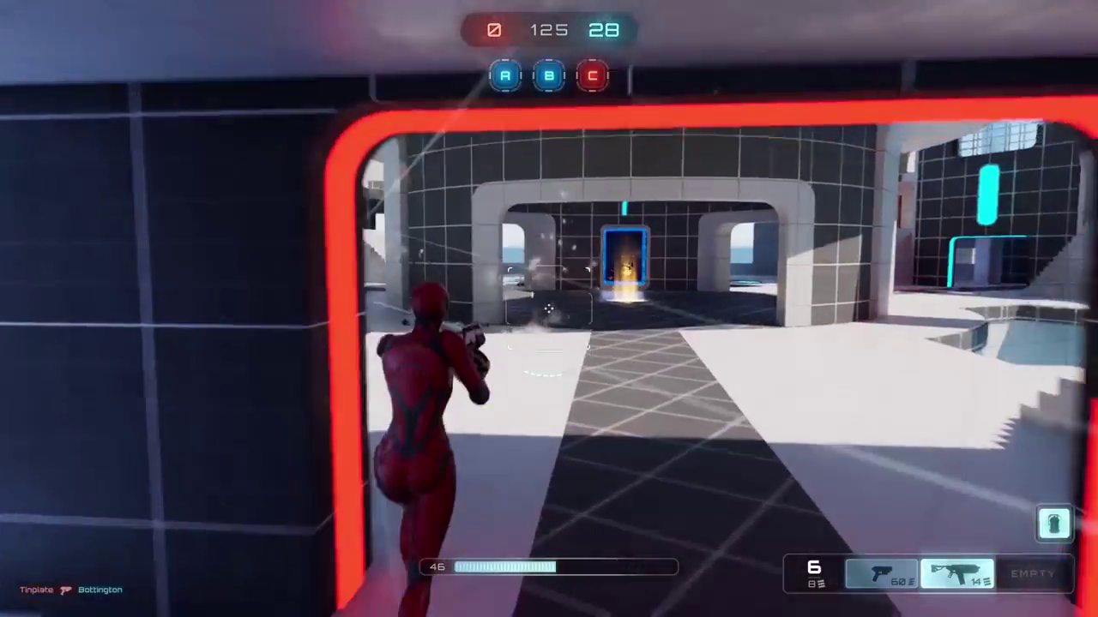
pyautogui.click(549, 308)
pyautogui.press('w')
pyautogui.click(549, 308)
pyautogui.click(548, 309)
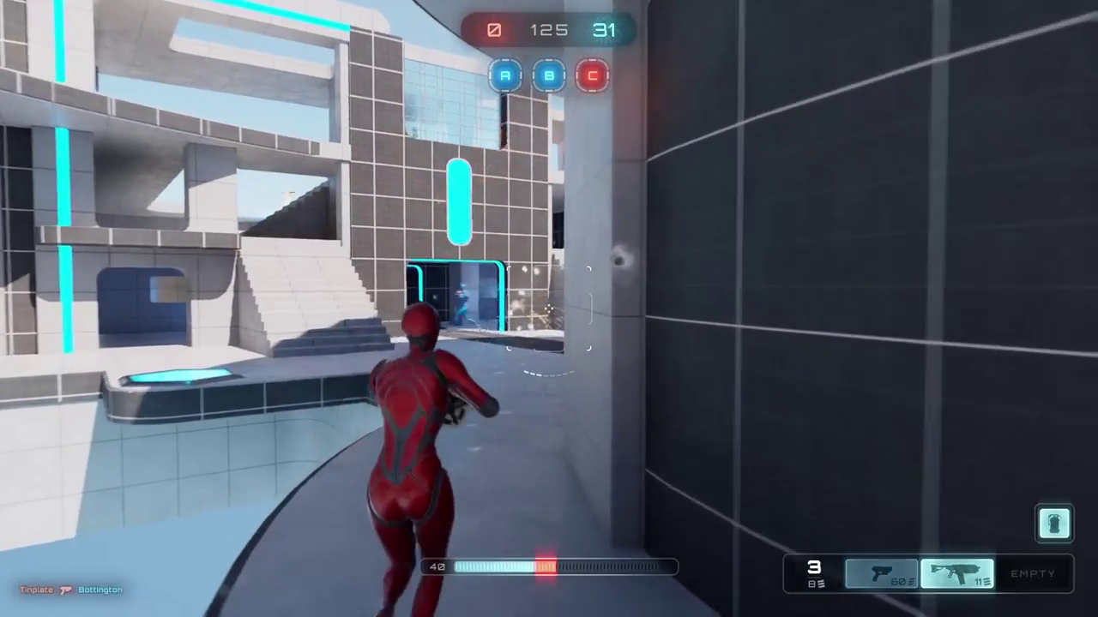
pyautogui.press('w')
pyautogui.click(549, 309)
pyautogui.click(549, 309)
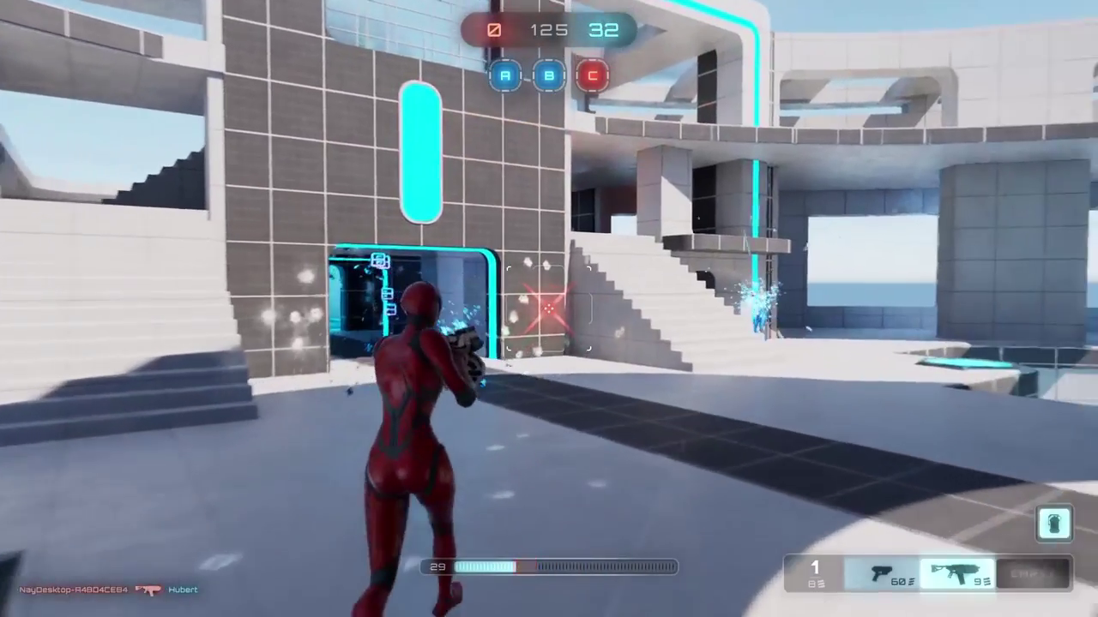
# Quit the match and end the play session to return to the level editor
pyautogui.press('Escape')
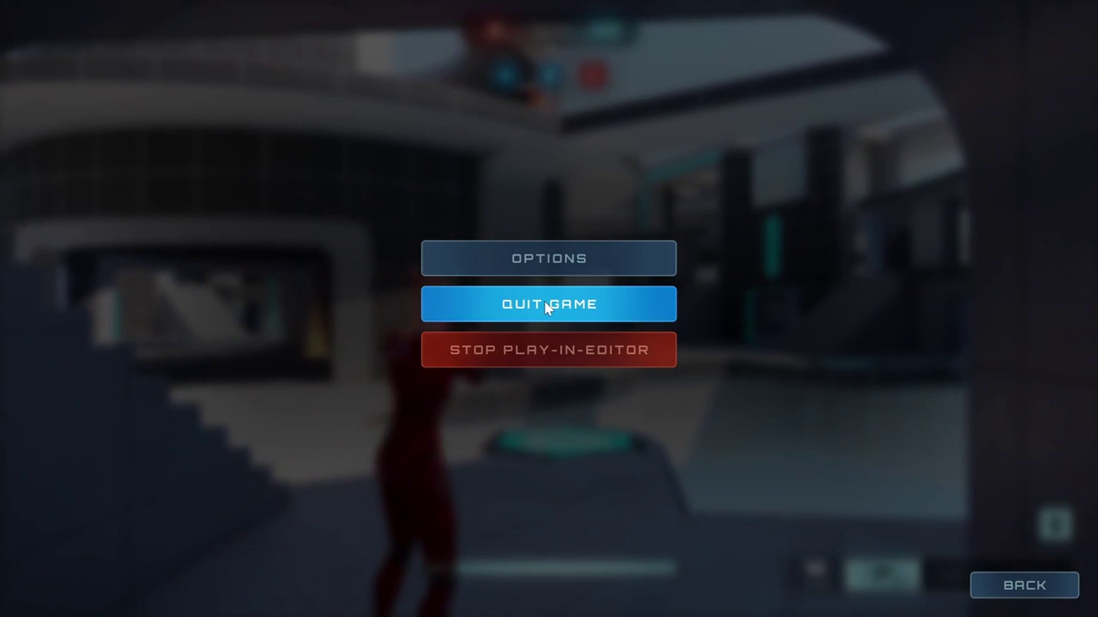
pyautogui.click(546, 304)
pyautogui.click(475, 400)
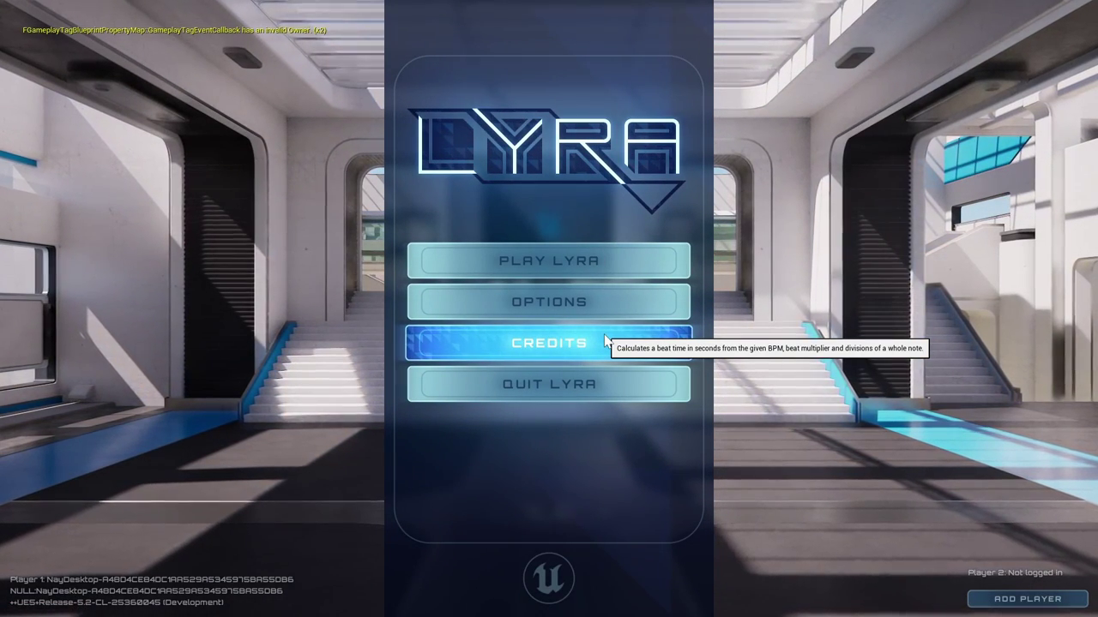
pyautogui.press('Escape')
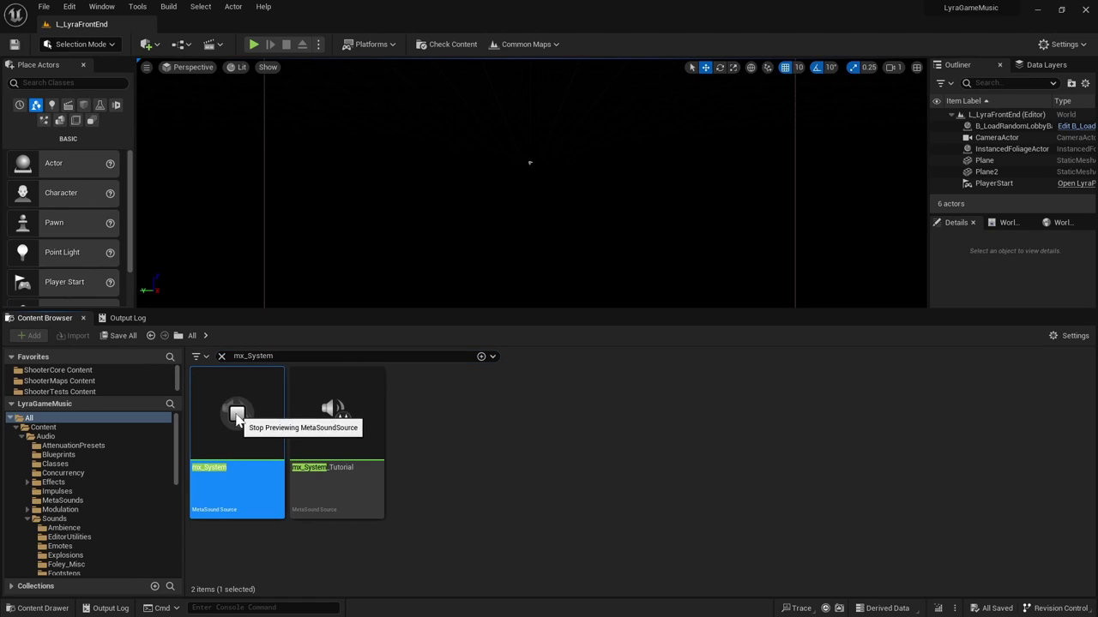
# Stop previewing the mx_System MetaSound source and open its graph in a maximized editor window
pyautogui.click(238, 414)
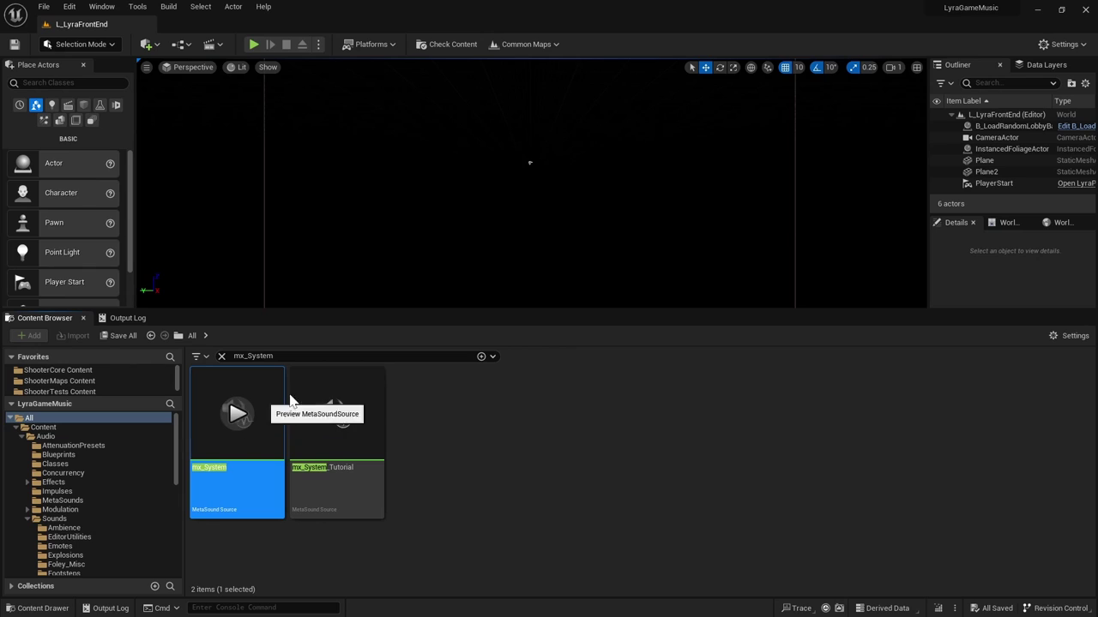
pyautogui.doubleClick(214, 467)
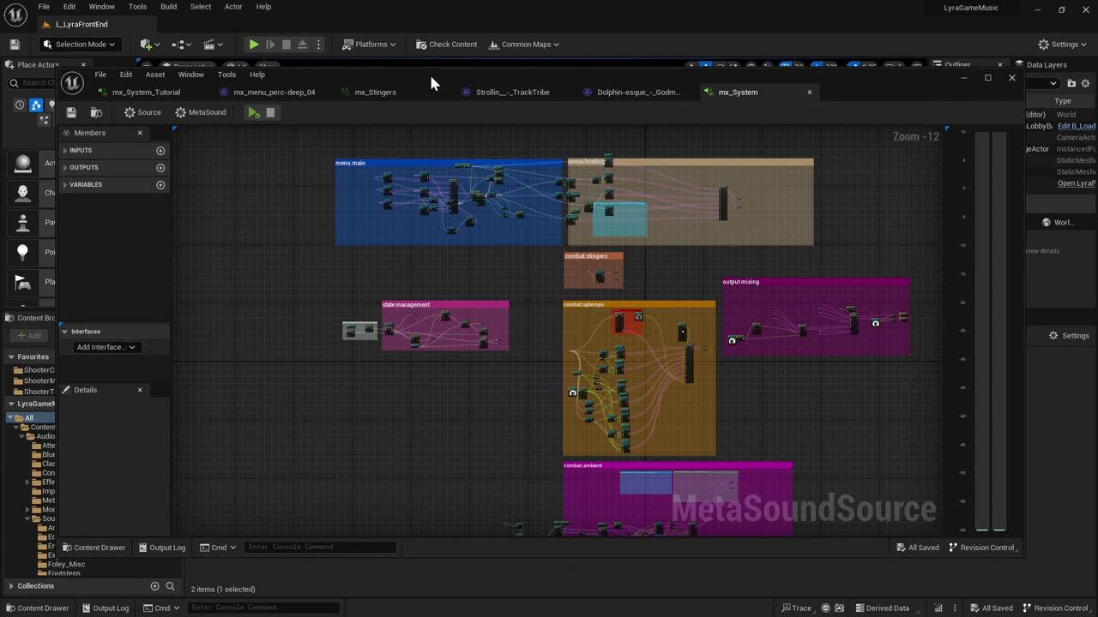
pyautogui.moveTo(429, 72); pyautogui.dragTo(429, 3)
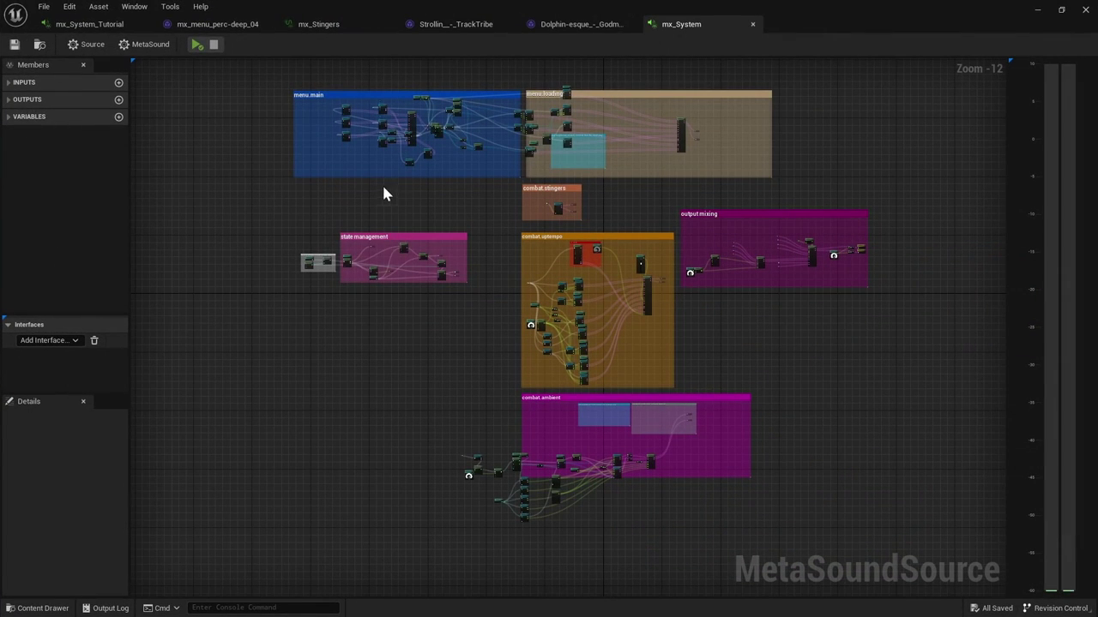
# Examine the menu.main and state management sections of the mx_System graph
pyautogui.scroll(6, 409, 111)
pyautogui.moveTo(301, 223); pyautogui.dragTo(341, 386, button='right')
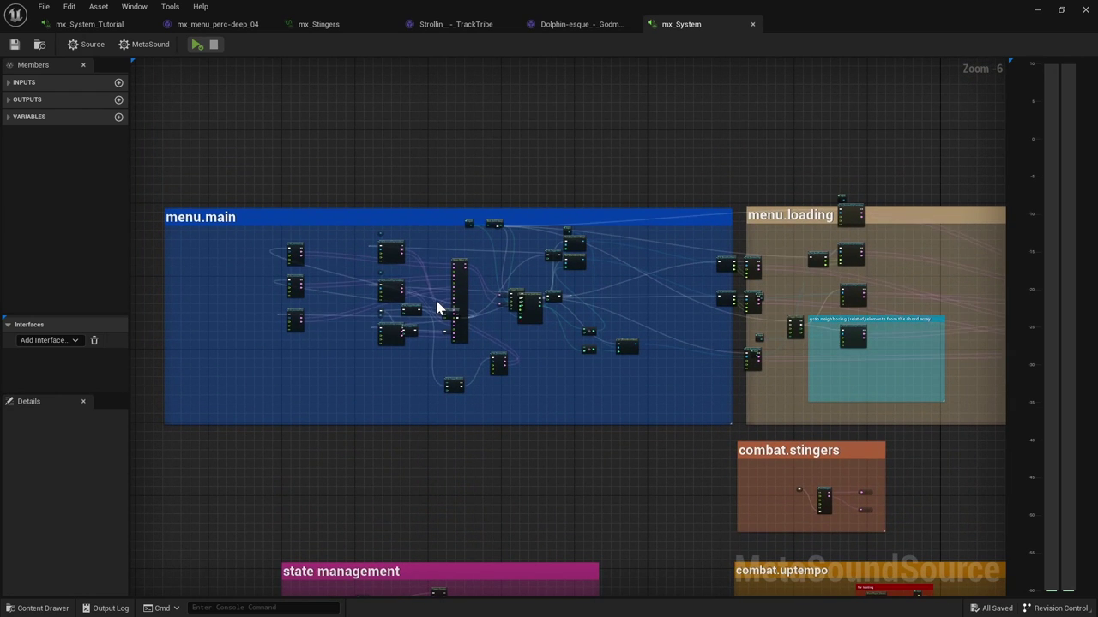
pyautogui.moveTo(425, 492); pyautogui.dragTo(500, 353, button='right')
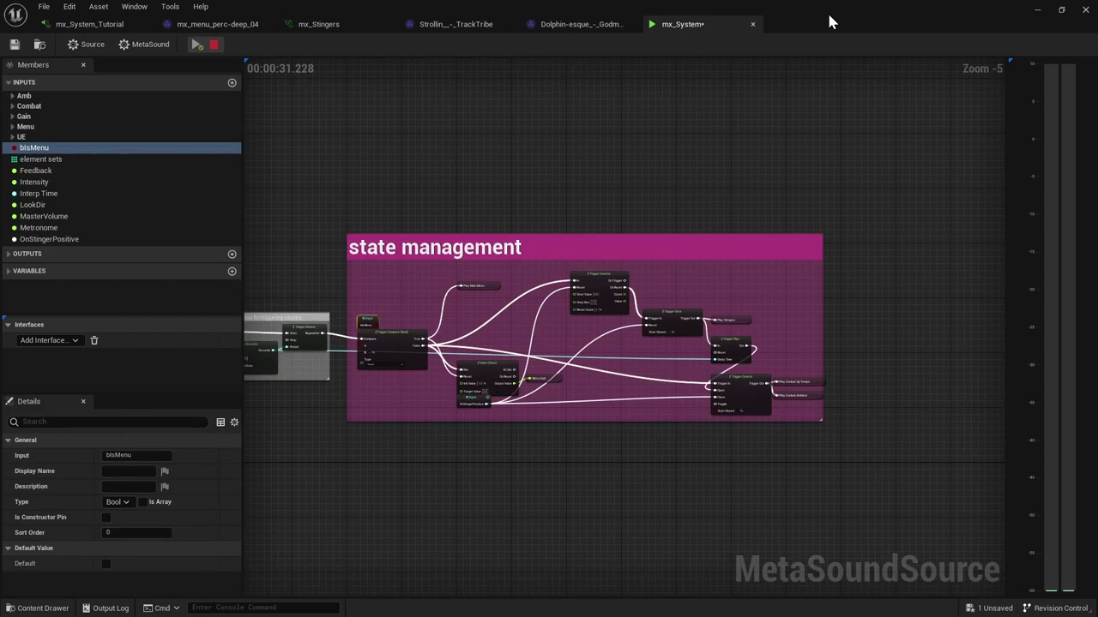
# Float the MetaSound editor window over the level editor and locate the mx_System asset in its content folder
pyautogui.doubleClick(840, 15)
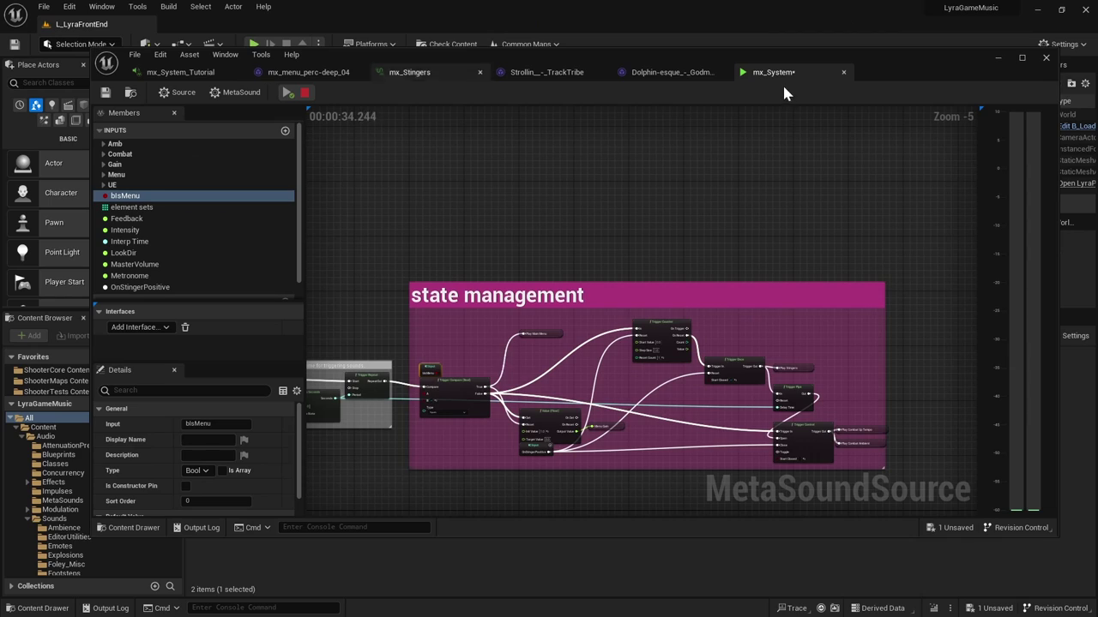
pyautogui.moveTo(785, 77); pyautogui.dragTo(657, 32)
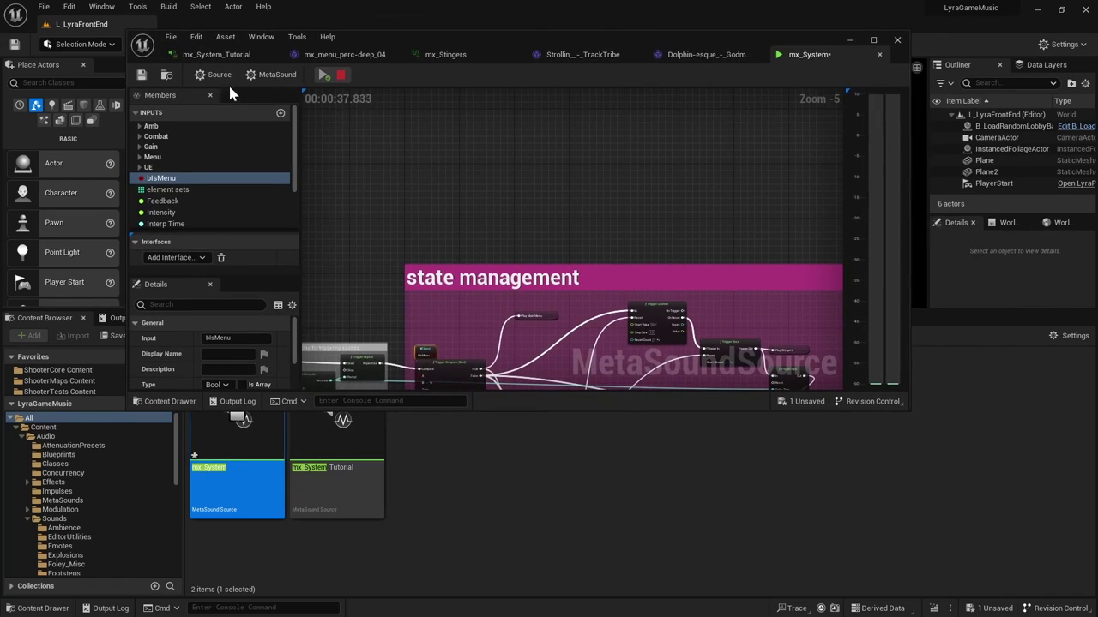
pyautogui.click(166, 76)
# Adjust the Content Browser's height and look through the MetaSounds folder for mx_System
pyautogui.moveTo(76, 313); pyautogui.dragTo(71, 417)
pyautogui.scroll(-3, 649, 492)
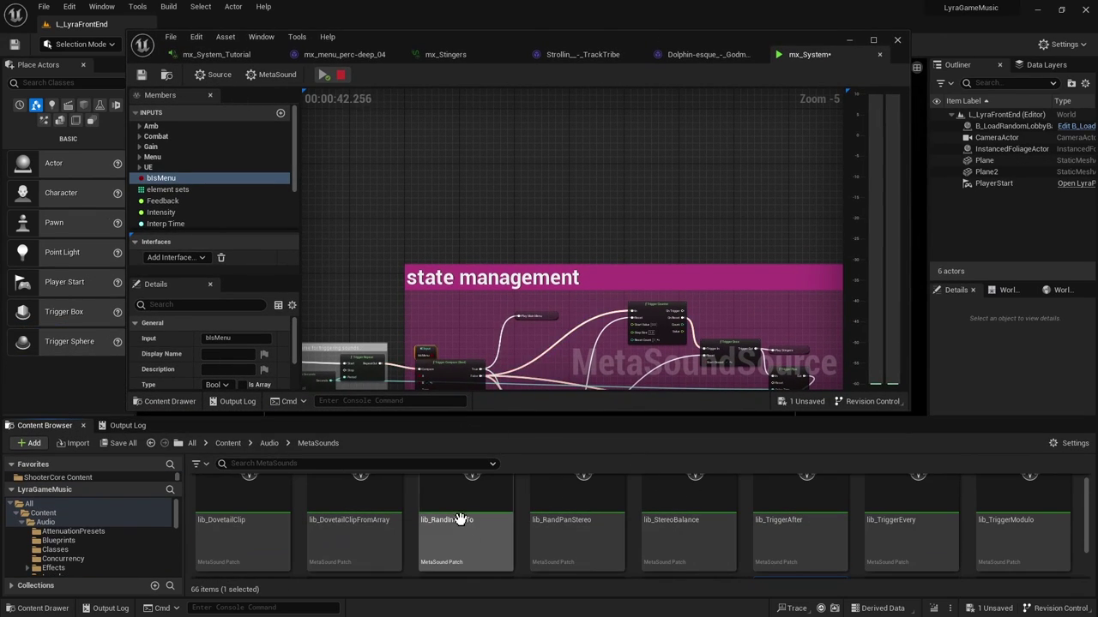
pyautogui.keyDown('ctrl'); pyautogui.scroll(-2, 460, 520); pyautogui.keyUp('ctrl')
pyautogui.moveTo(133, 410); pyautogui.dragTo(172, 311)
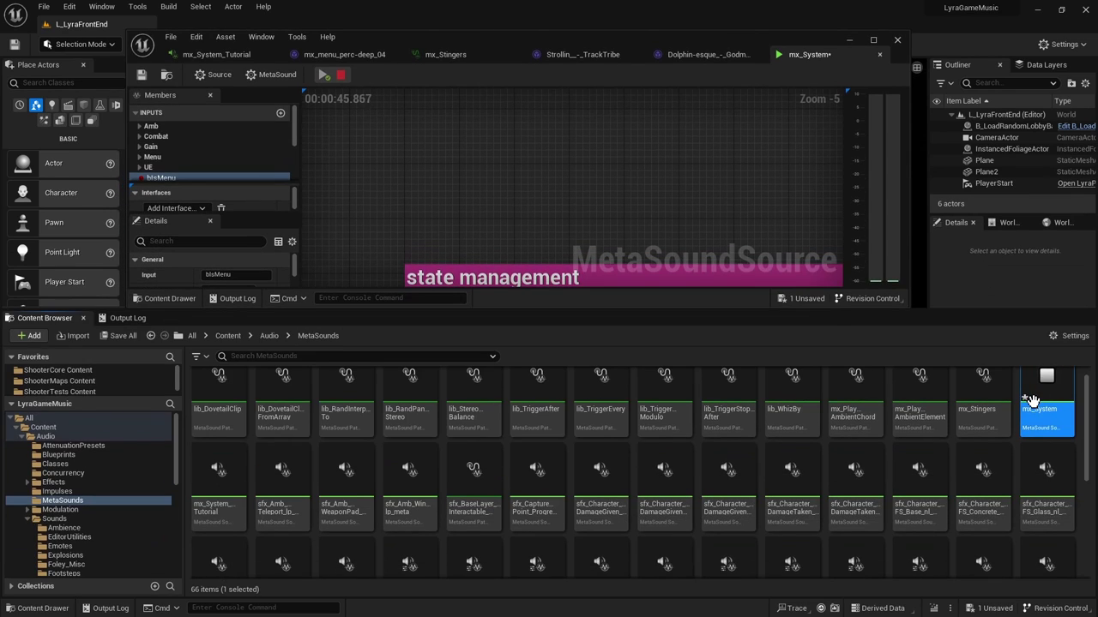
pyautogui.scroll(1, 1059, 419)
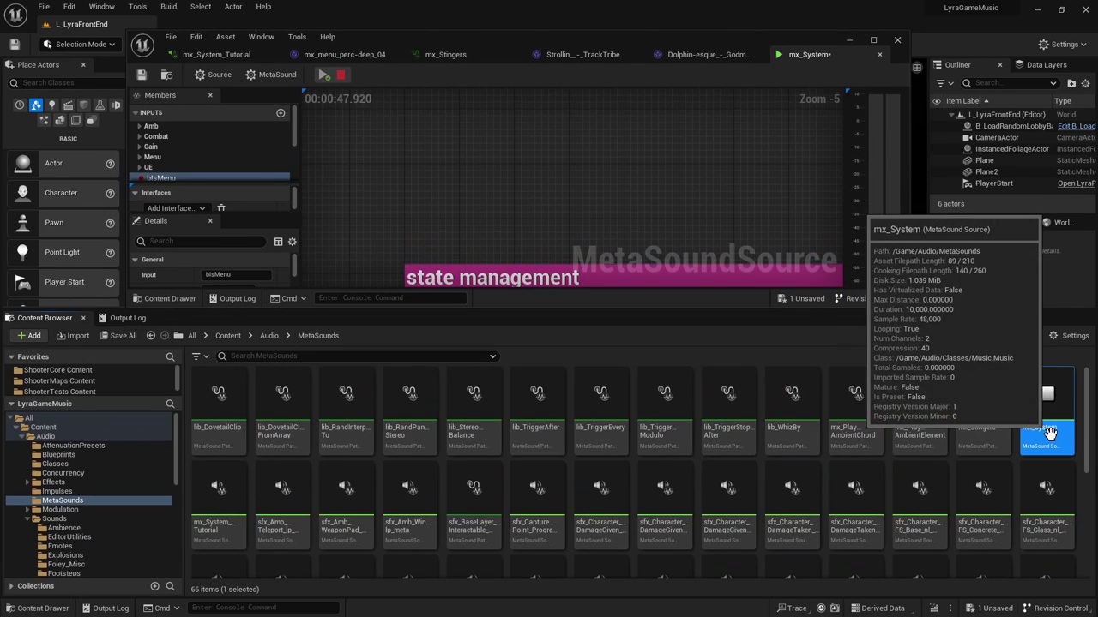
# Show the asset references of the mx_System_Tutorial MetaSound source in the Reference Viewer
pyautogui.rightClick(1050, 422)
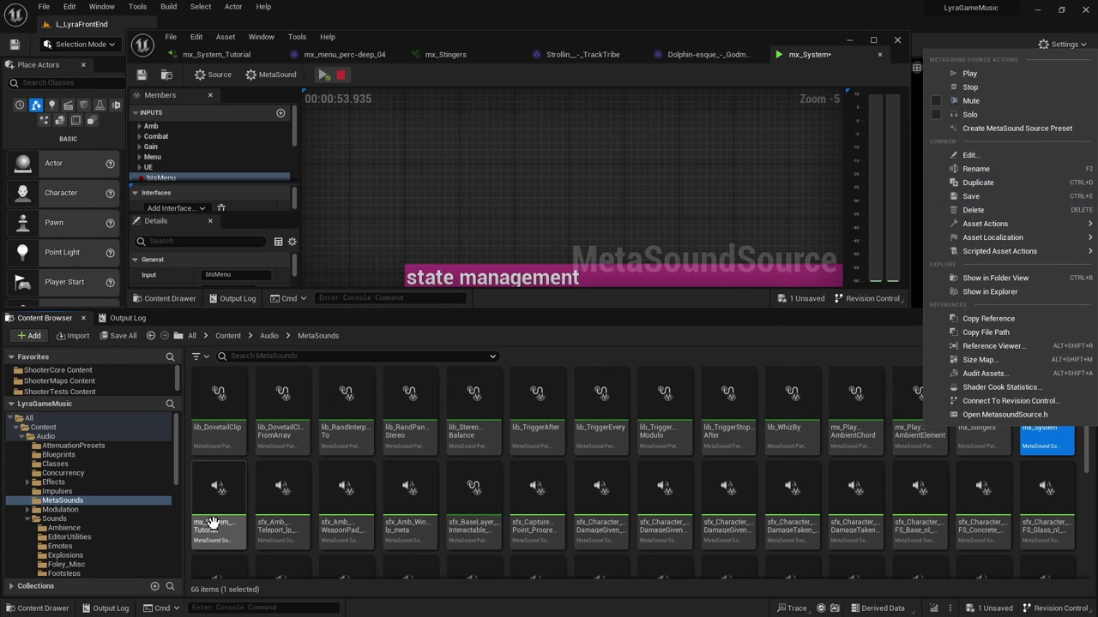
pyautogui.moveTo(215, 524)
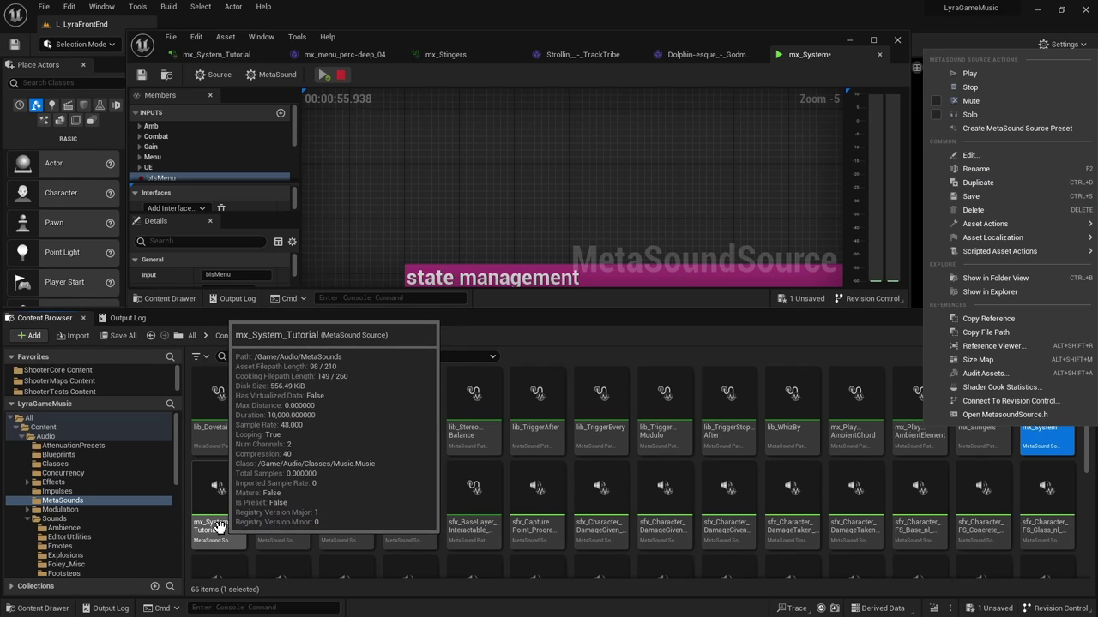
pyautogui.click(217, 526)
pyautogui.click(218, 57)
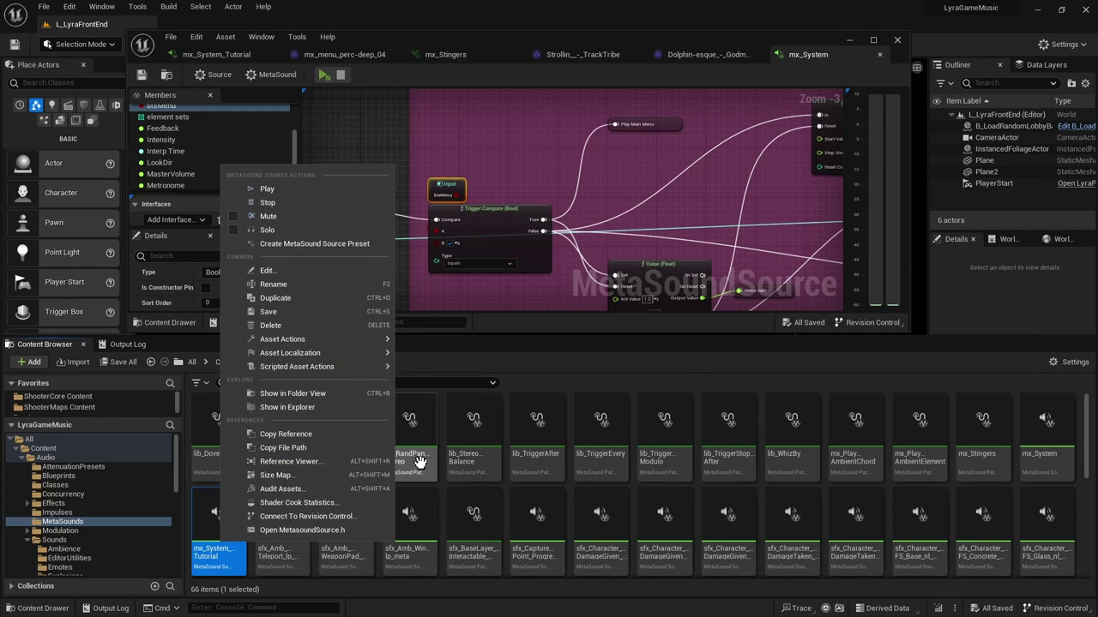
pyautogui.click(290, 463)
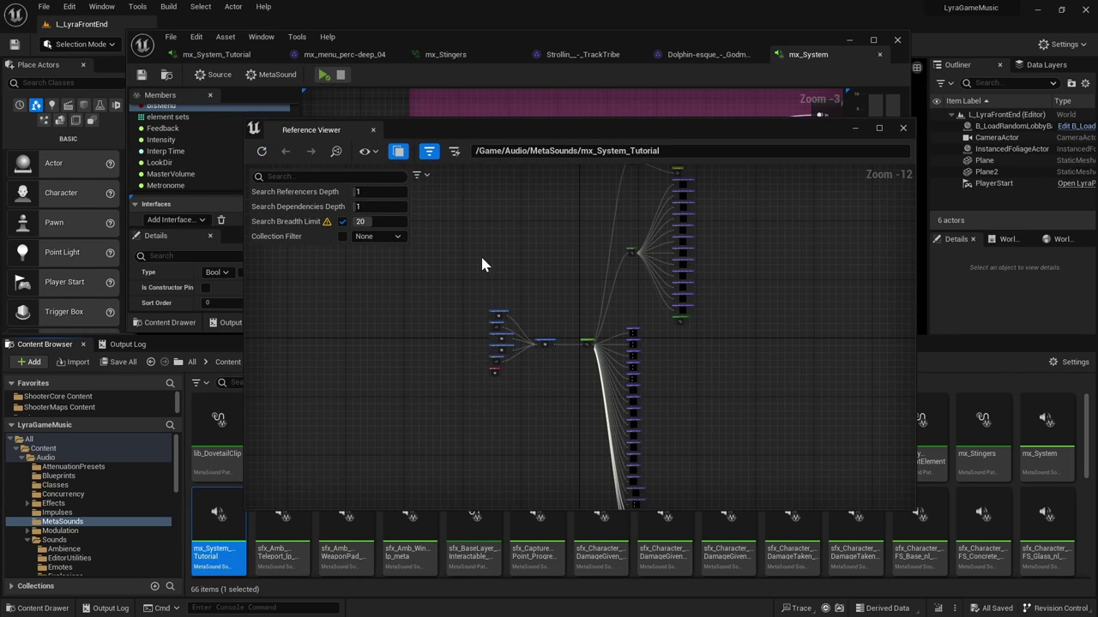
# Find the B_MusicManagerComponent_Base blueprint in the reference graph and browse to its asset in the project content
pyautogui.scroll(12, 575, 374)
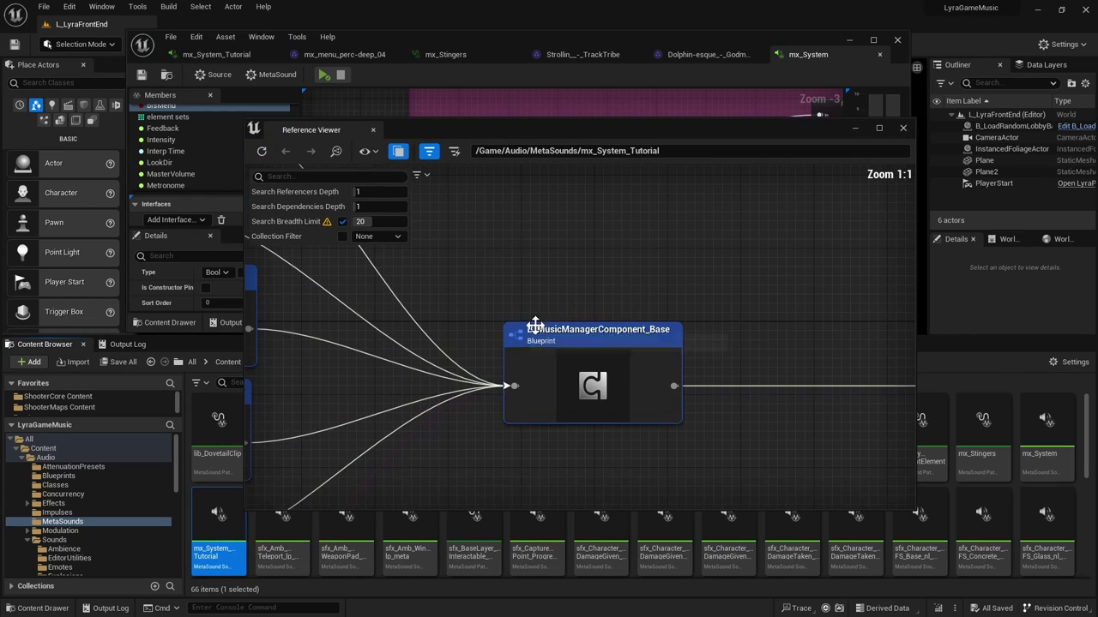
pyautogui.moveTo(598, 343); pyautogui.dragTo(509, 272, button='right')
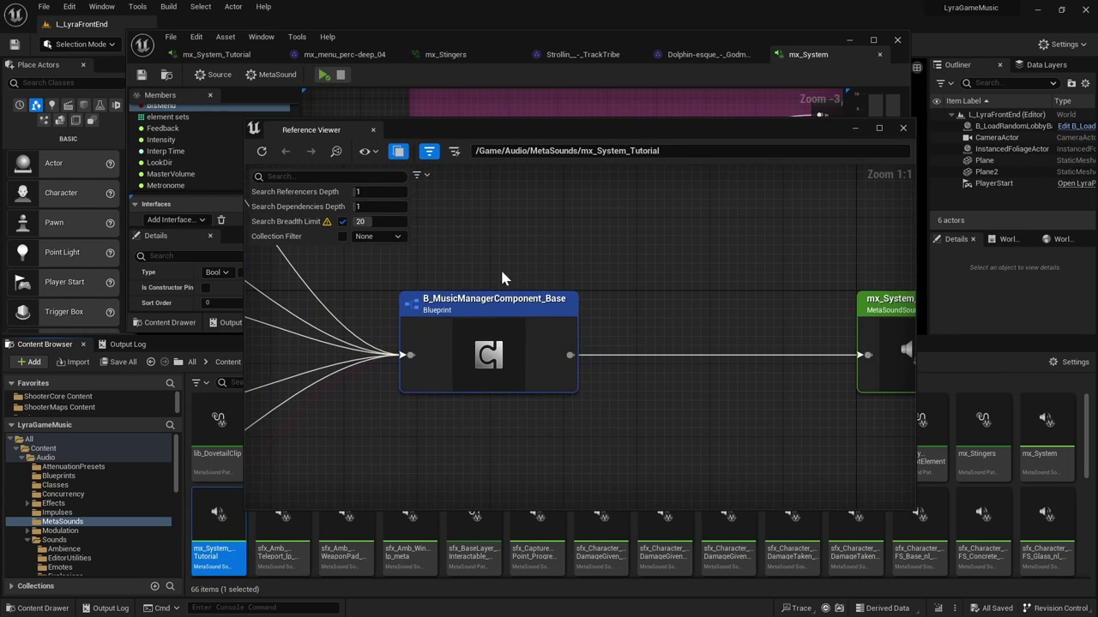
pyautogui.scroll(-1, 527, 283)
pyautogui.rightClick(474, 311)
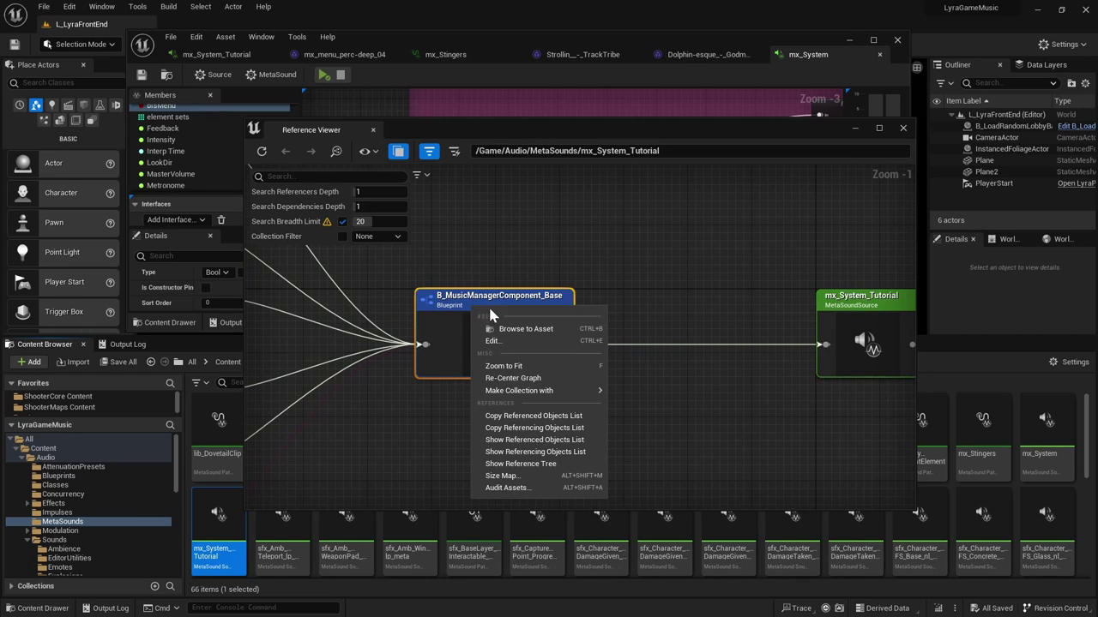
pyautogui.click(525, 329)
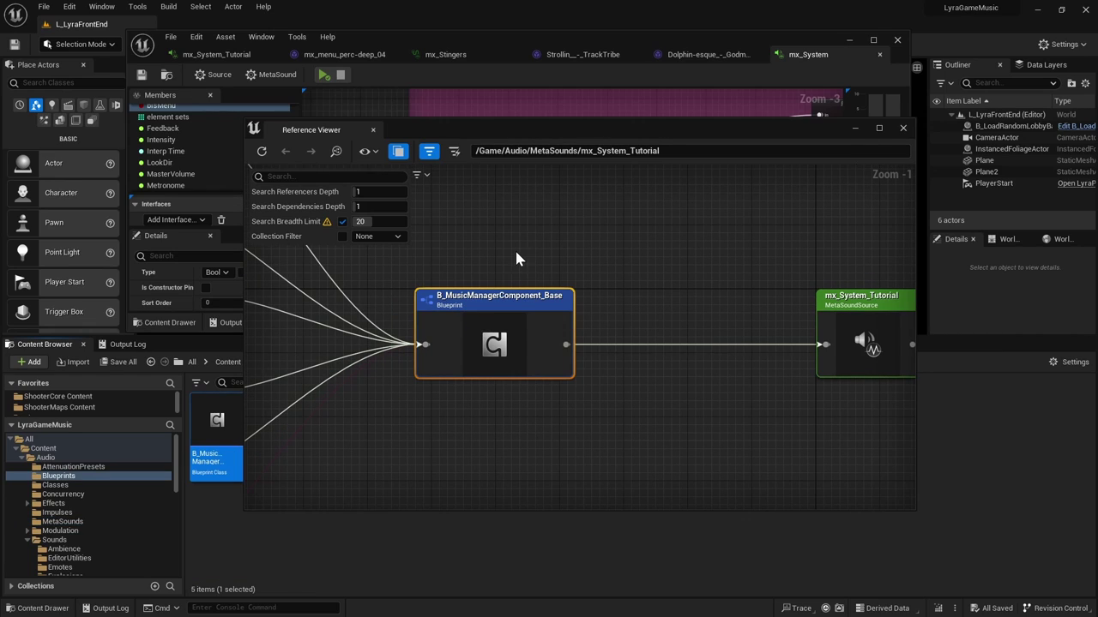
# Open the B_MusicManagerComponent_Base blueprint from the reference graph and select the Music System getter in its event graph
pyautogui.click(502, 314)
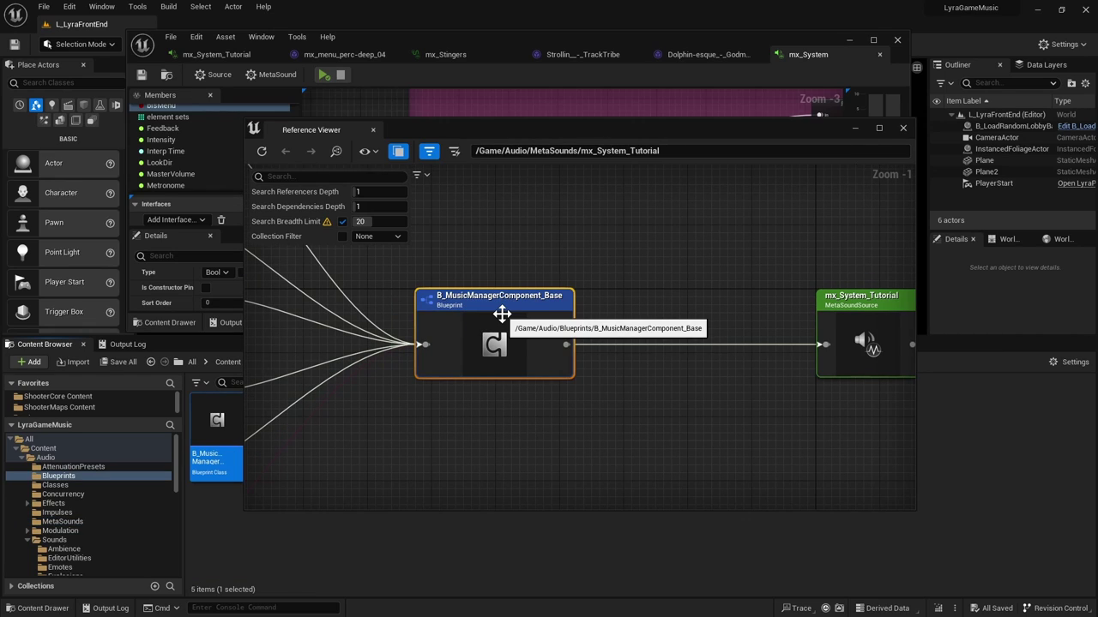
pyautogui.doubleClick(502, 315)
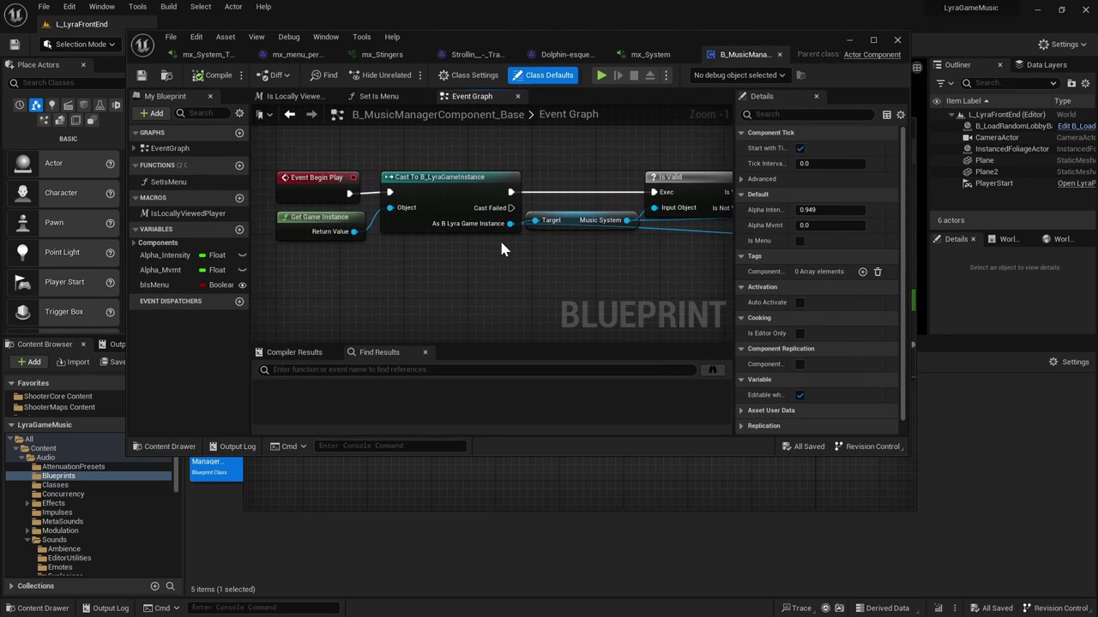
pyautogui.scroll(-1, 500, 240)
pyautogui.moveTo(512, 251); pyautogui.dragTo(447, 263, button='right')
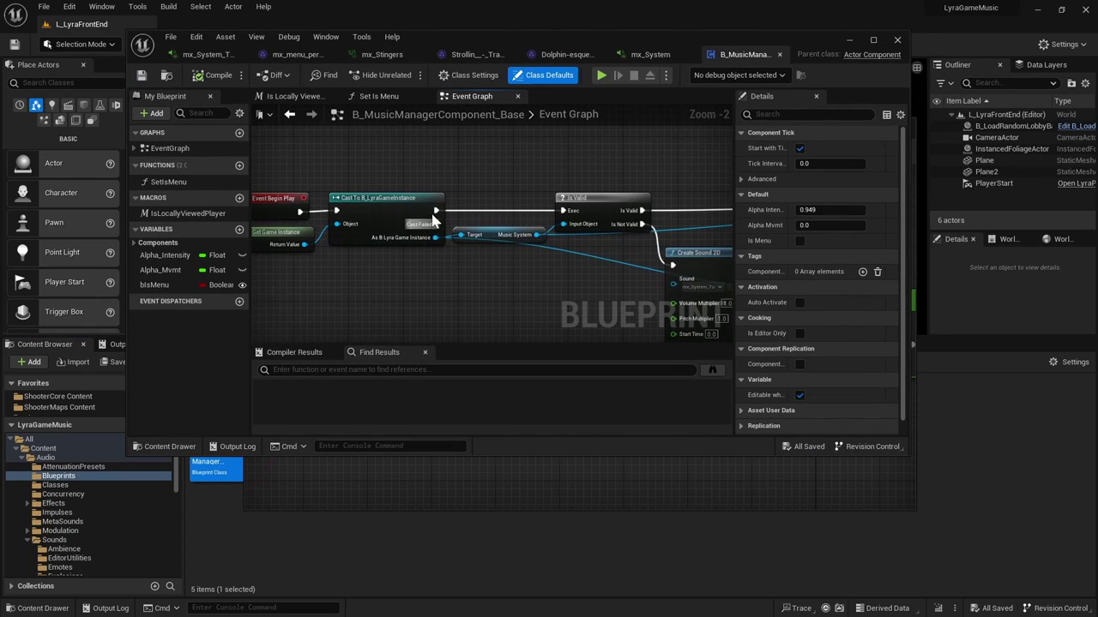
pyautogui.click(496, 237)
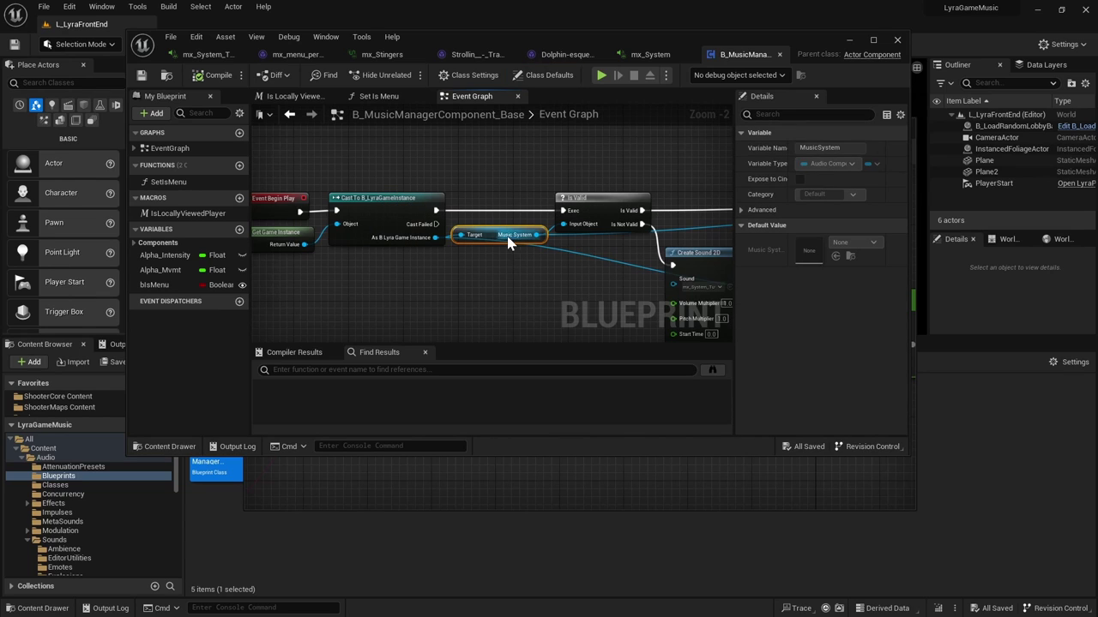
# Follow the event graph past Is Valid and check which sound asset the Create Sound 2D node uses
pyautogui.moveTo(542, 281); pyautogui.dragTo(426, 260, button='right')
pyautogui.moveTo(635, 194); pyautogui.dragTo(473, 197, button='right')
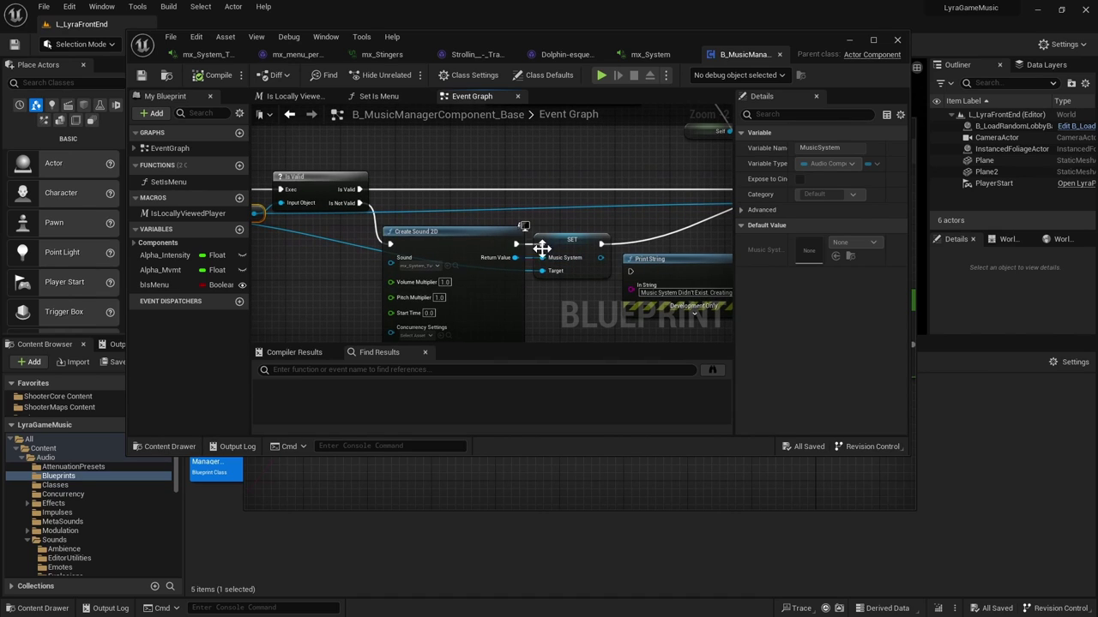
pyautogui.moveTo(457, 240); pyautogui.dragTo(596, 240, button='right')
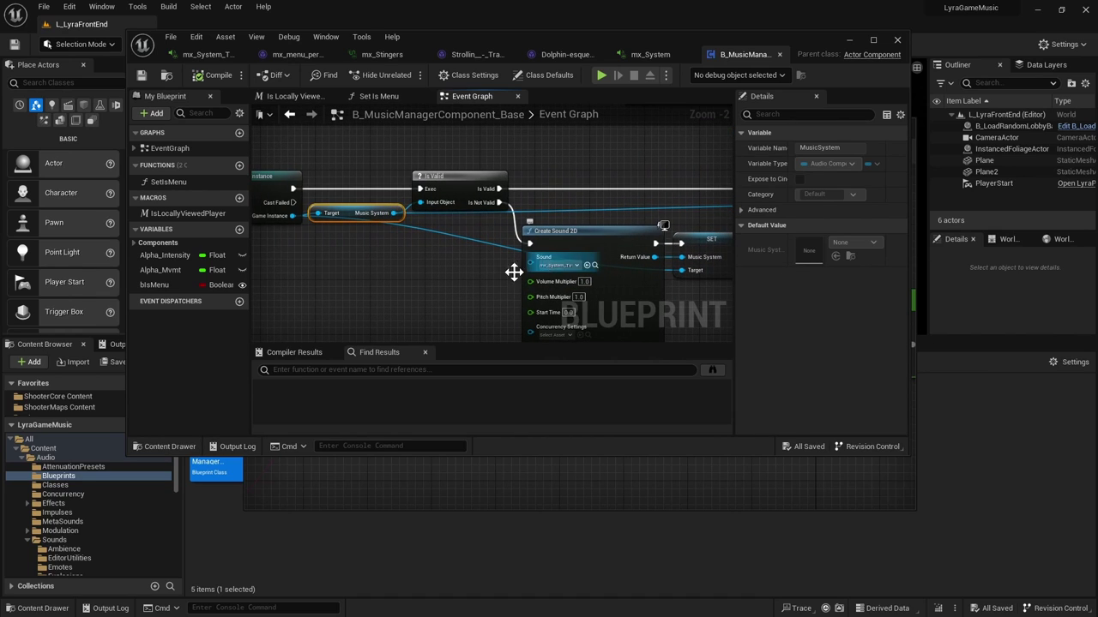
pyautogui.moveTo(448, 329); pyautogui.dragTo(376, 292, button='right')
pyautogui.scroll(2, 482, 216)
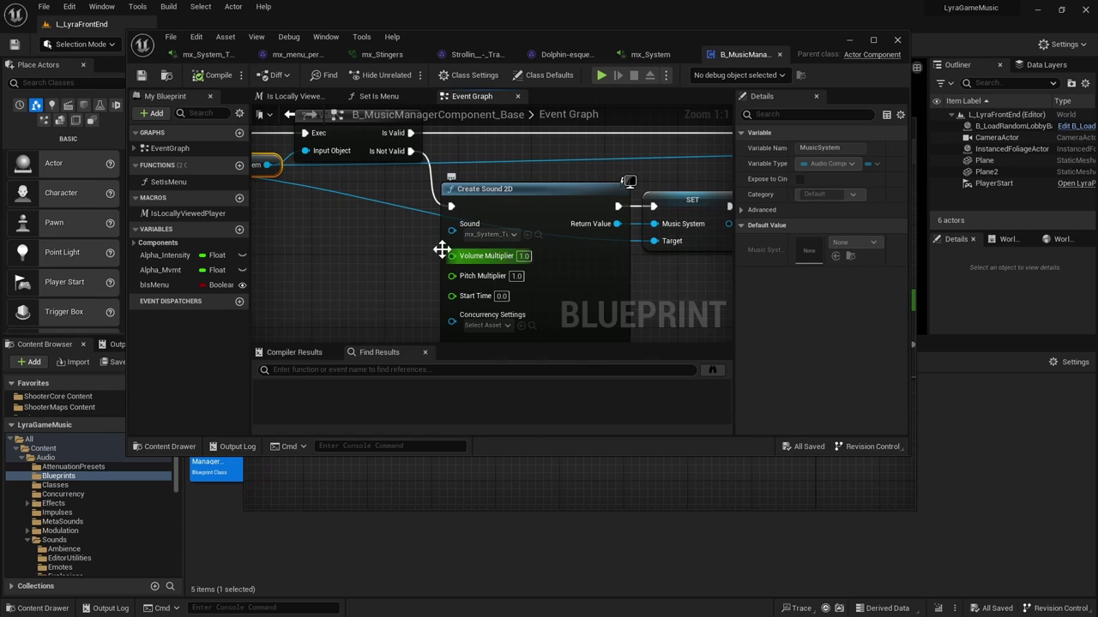
pyautogui.moveTo(419, 265); pyautogui.dragTo(392, 206, button='right')
# Bring up the mx_System_Tutorial MetaSound, maximize its editor window and show an overview of the graph sections
pyautogui.click(207, 76)
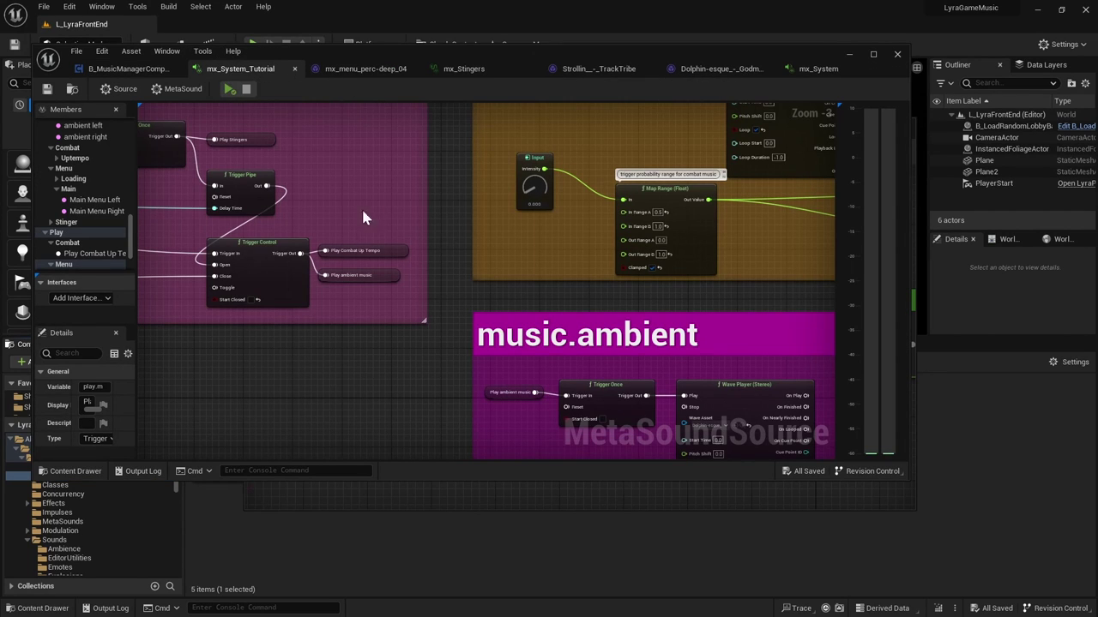
pyautogui.click(873, 54)
pyautogui.scroll(-3, 492, 206)
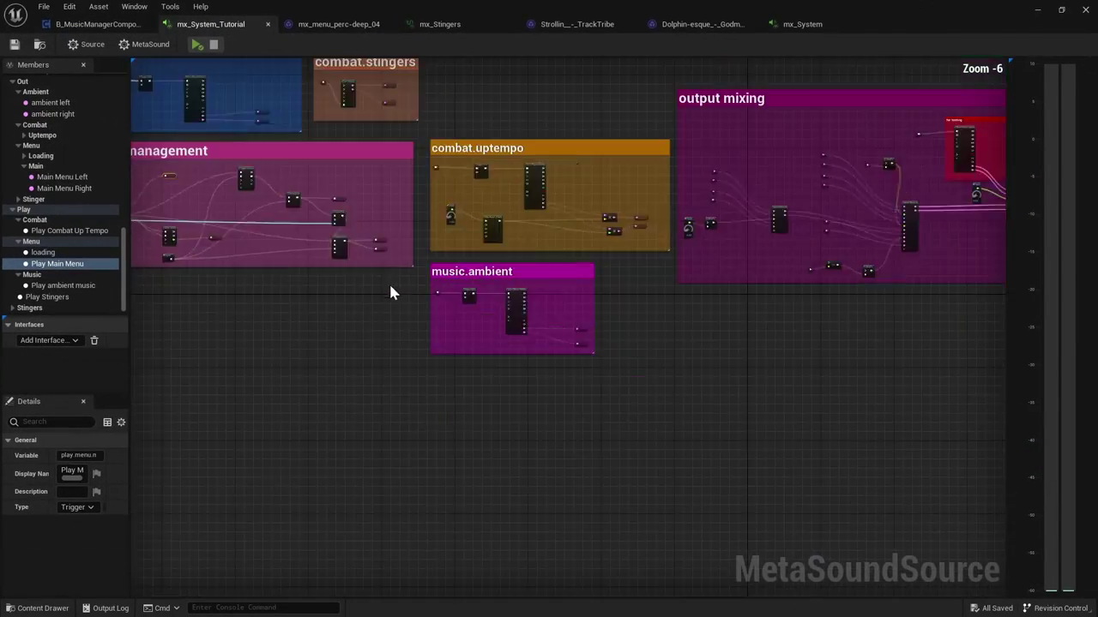
pyautogui.moveTo(385, 296); pyautogui.dragTo(601, 466, button='right')
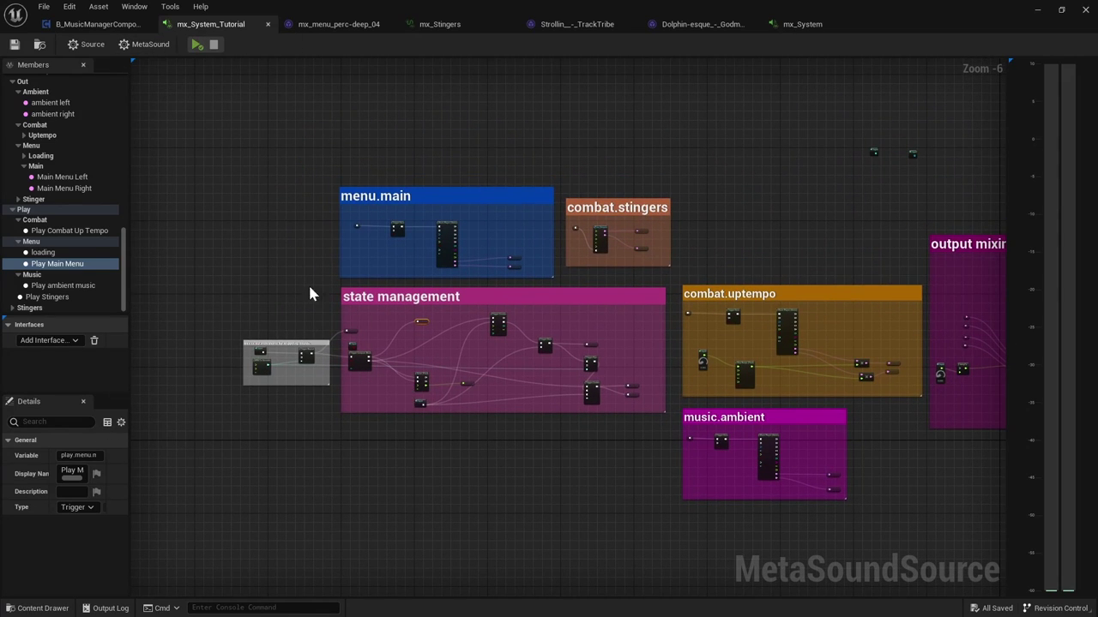
# Examine the metronome comment block, inspecting the On Play input, Trigger Repeat and its links into state management
pyautogui.scroll(2, 242, 405)
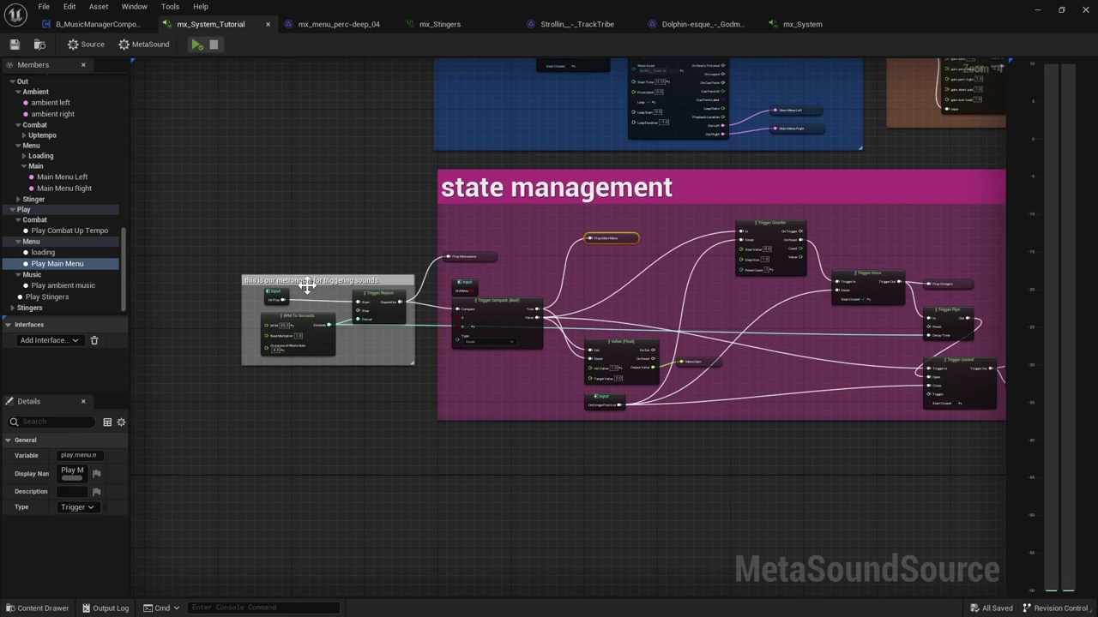
pyautogui.scroll(5, 299, 294)
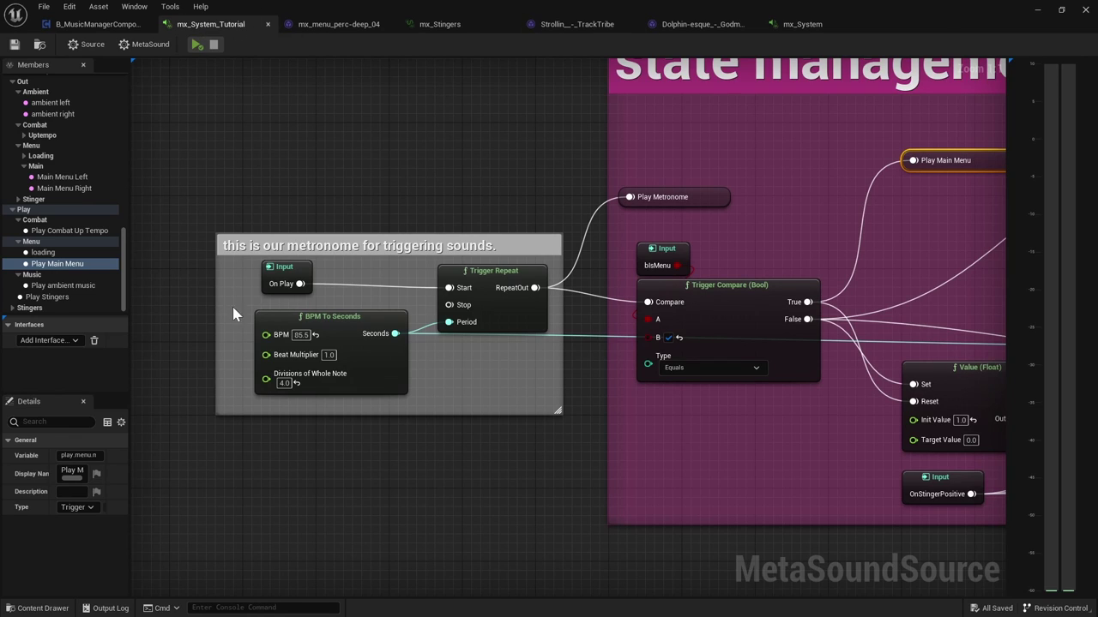
pyautogui.click(291, 284)
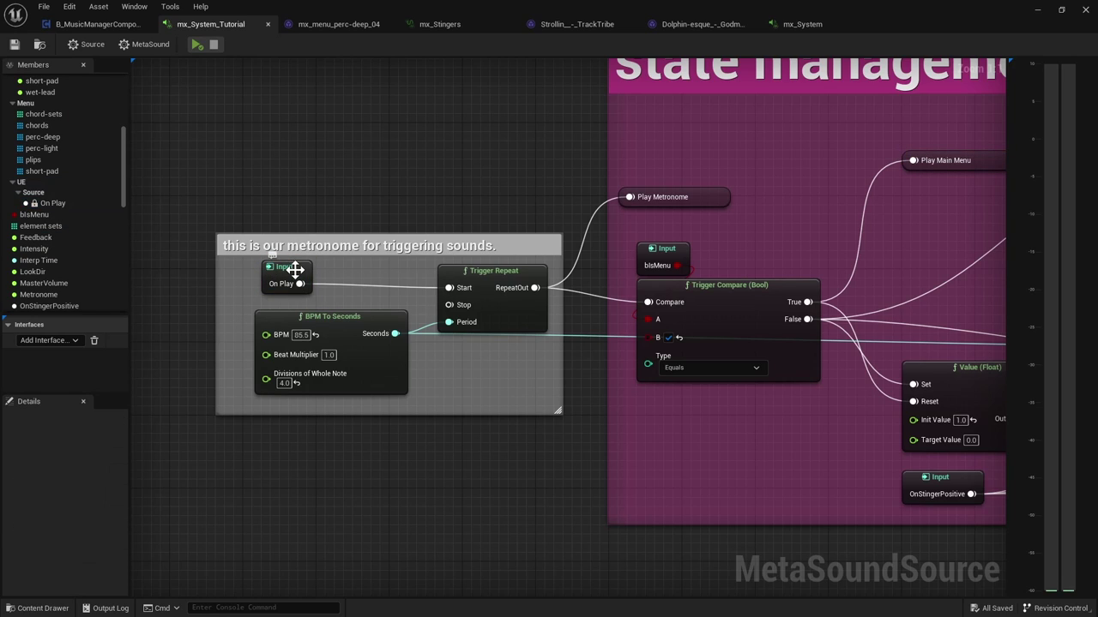
pyautogui.click(503, 271)
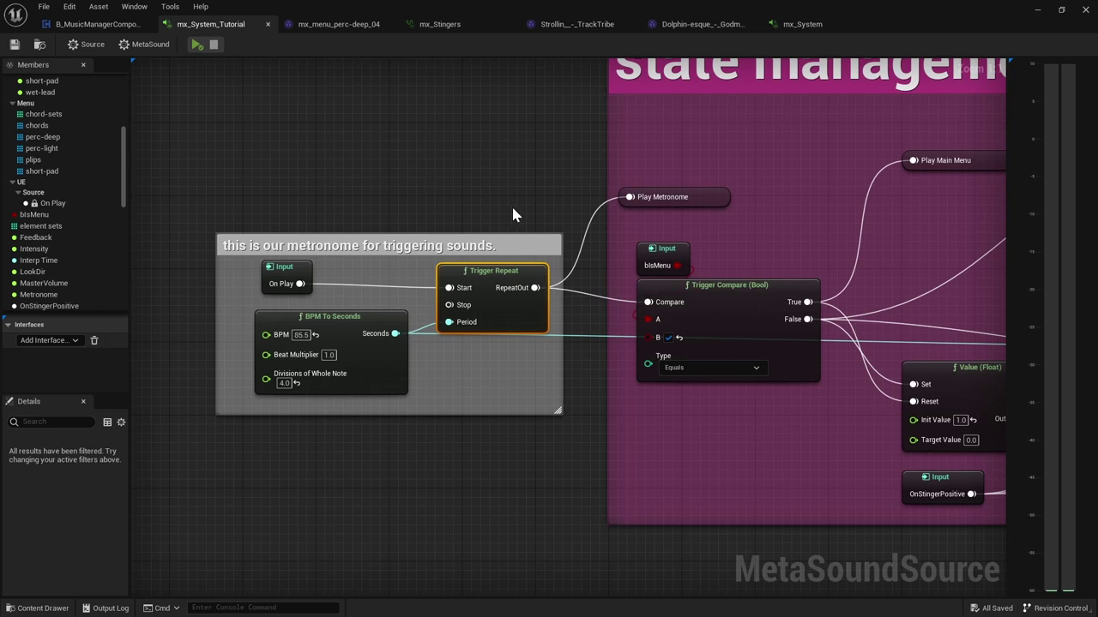
pyautogui.moveTo(512, 204); pyautogui.dragTo(483, 247, button='right')
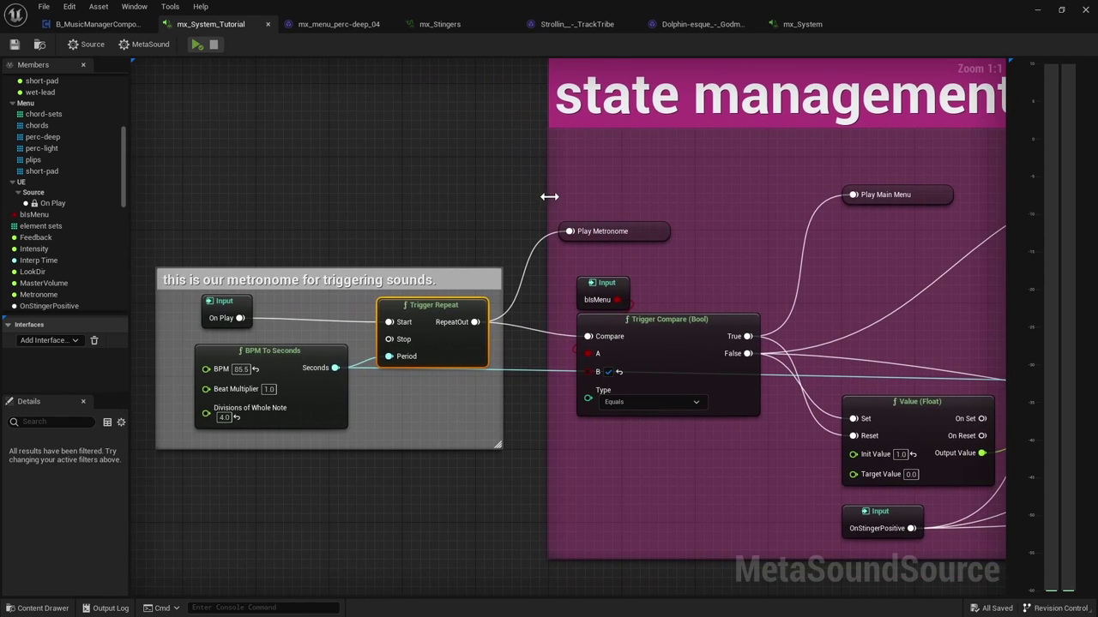
pyautogui.moveTo(754, 156); pyautogui.dragTo(667, 191, button='right')
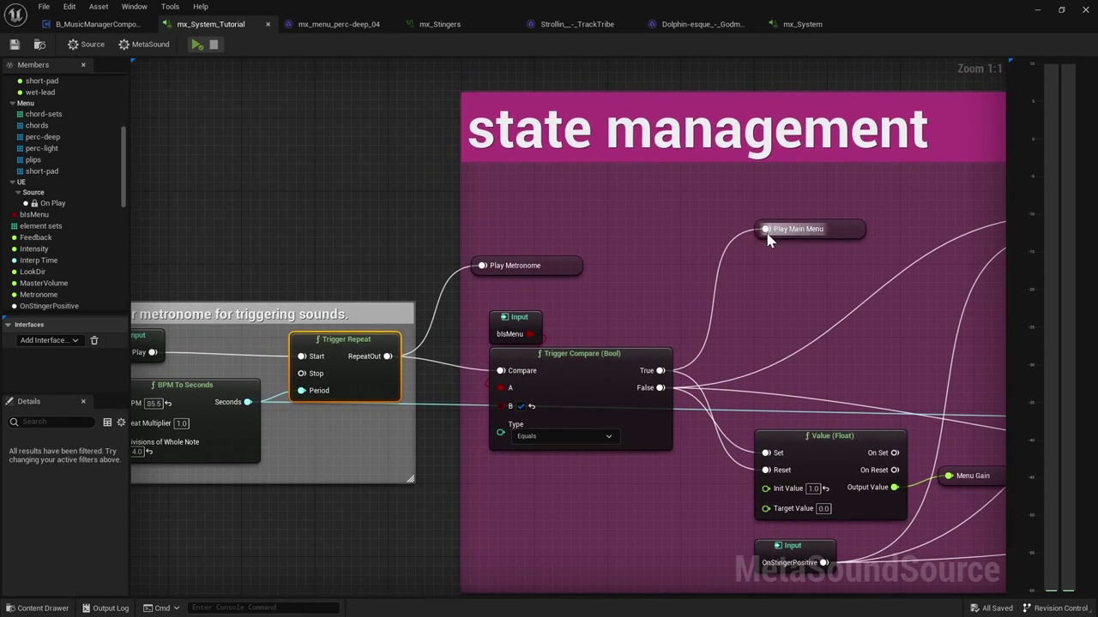
pyautogui.moveTo(577, 223); pyautogui.dragTo(516, 193, button='right')
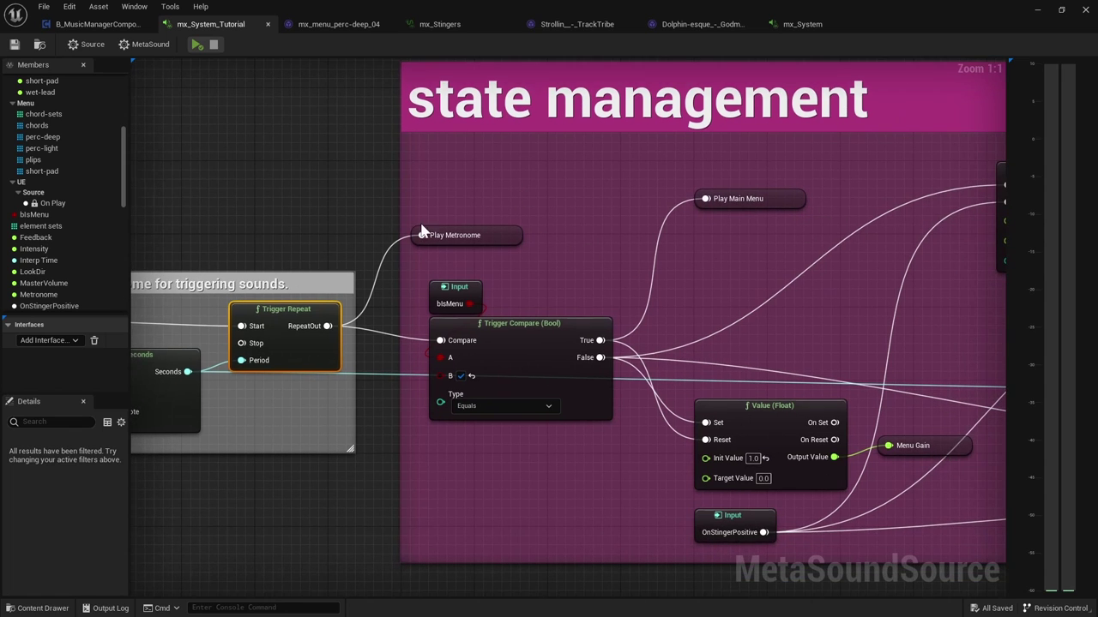
# Select the Play Metronome variable node and review how the metronome block feeds it
pyautogui.click(455, 235)
pyautogui.moveTo(301, 235); pyautogui.dragTo(556, 283, button='right')
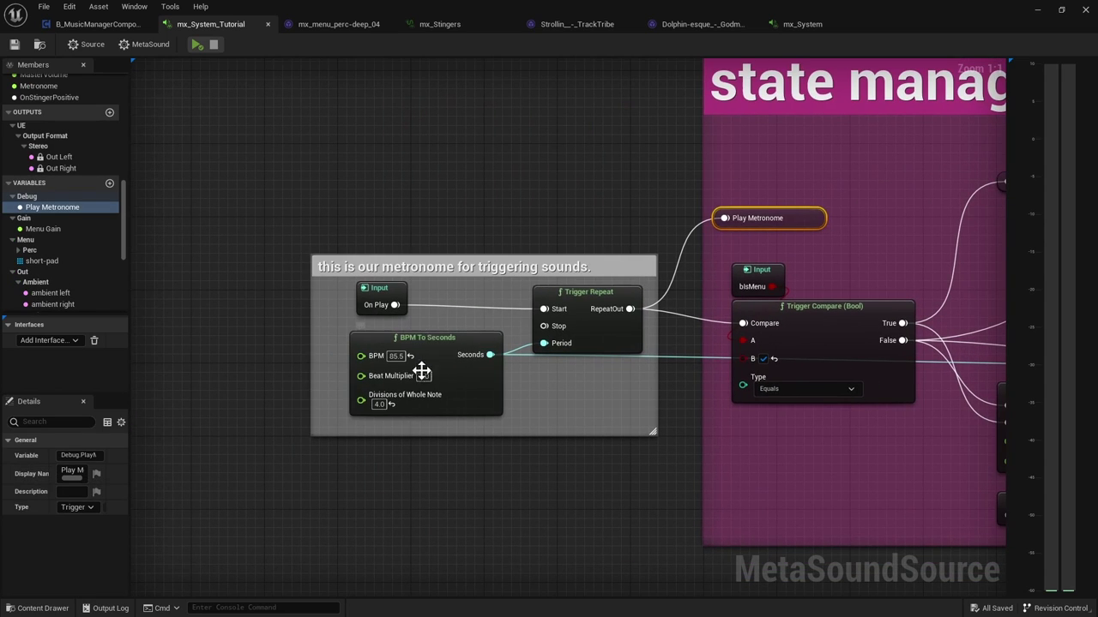
pyautogui.moveTo(751, 220); pyautogui.dragTo(614, 225, button='right')
pyautogui.scroll(-1, 687, 222)
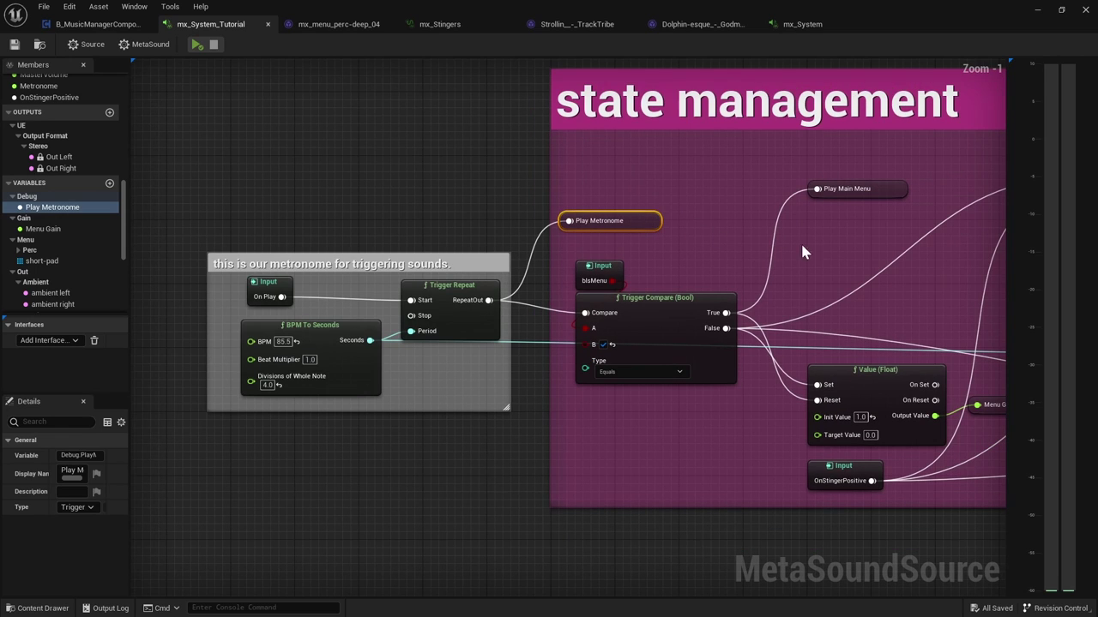
# Look through the graph to the output mixing section and find the "for testing" Wave Player triggered by Play Metronome
pyautogui.moveTo(824, 249); pyautogui.dragTo(237, 356, button='right')
pyautogui.moveTo(766, 341); pyautogui.dragTo(121, 343, button='right')
pyautogui.scroll(-3, 677, 334)
pyautogui.moveTo(824, 348); pyautogui.dragTo(132, 328, button='right')
pyautogui.moveTo(901, 239); pyautogui.dragTo(601, 268, button='right')
pyautogui.moveTo(411, 243); pyautogui.dragTo(669, 245, button='right')
pyautogui.scroll(2, 326, 176)
pyautogui.scroll(1, 360, 205)
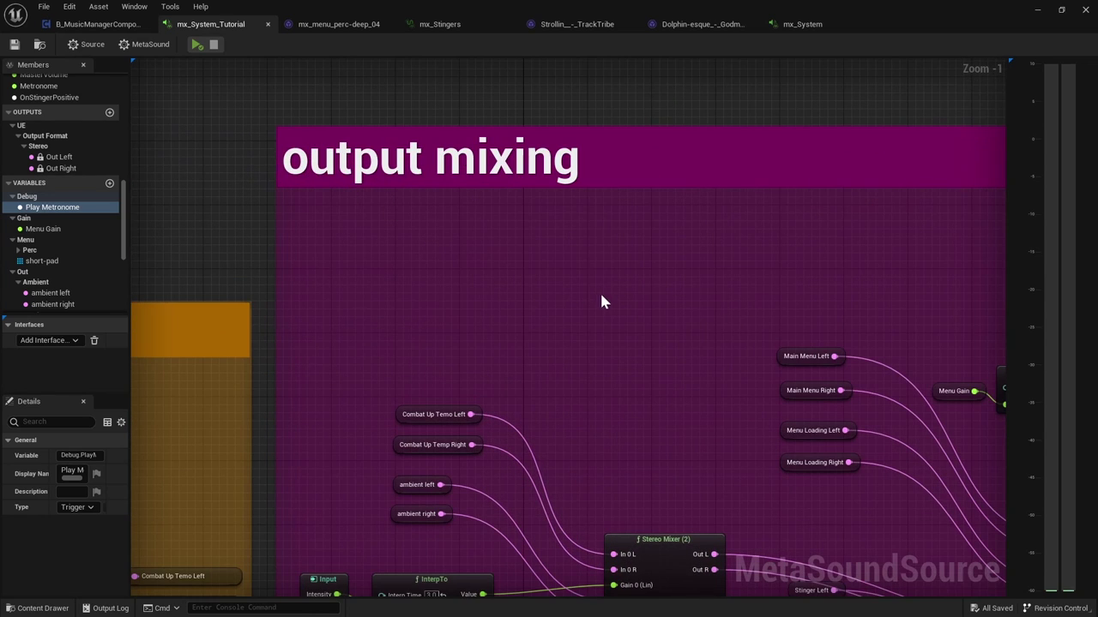
pyautogui.moveTo(723, 447); pyautogui.dragTo(0, 424, button='right')
pyautogui.moveTo(813, 399); pyautogui.dragTo(753, 385, button='right')
pyautogui.moveTo(251, 190); pyautogui.dragTo(569, 328)
pyautogui.click(742, 360)
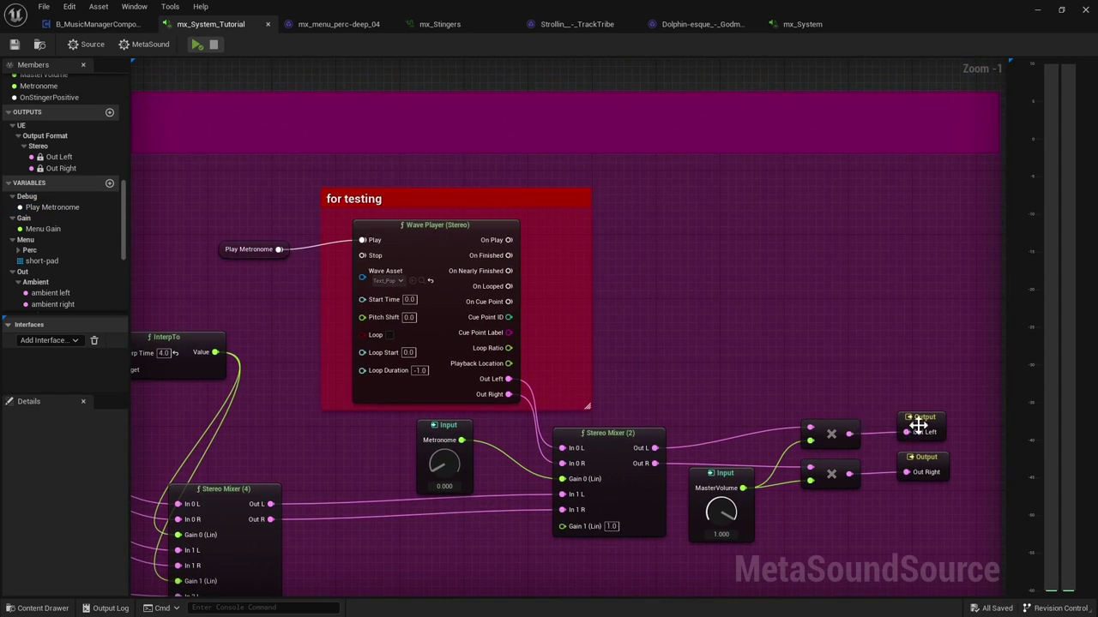
# Inspect the Out Left and Out Right output nodes, then the MasterVolume and Metronome inputs of the final mix
pyautogui.moveTo(946, 500); pyautogui.dragTo(946, 500)
pyautogui.click(909, 374)
pyautogui.moveTo(897, 397); pyautogui.dragTo(945, 494)
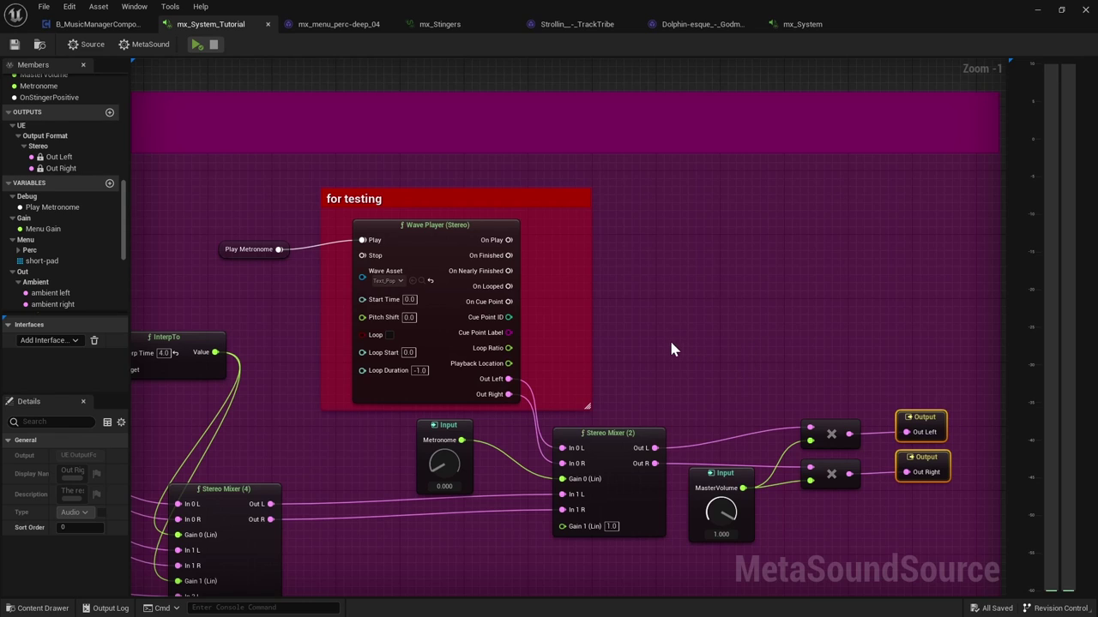
pyautogui.click(723, 479)
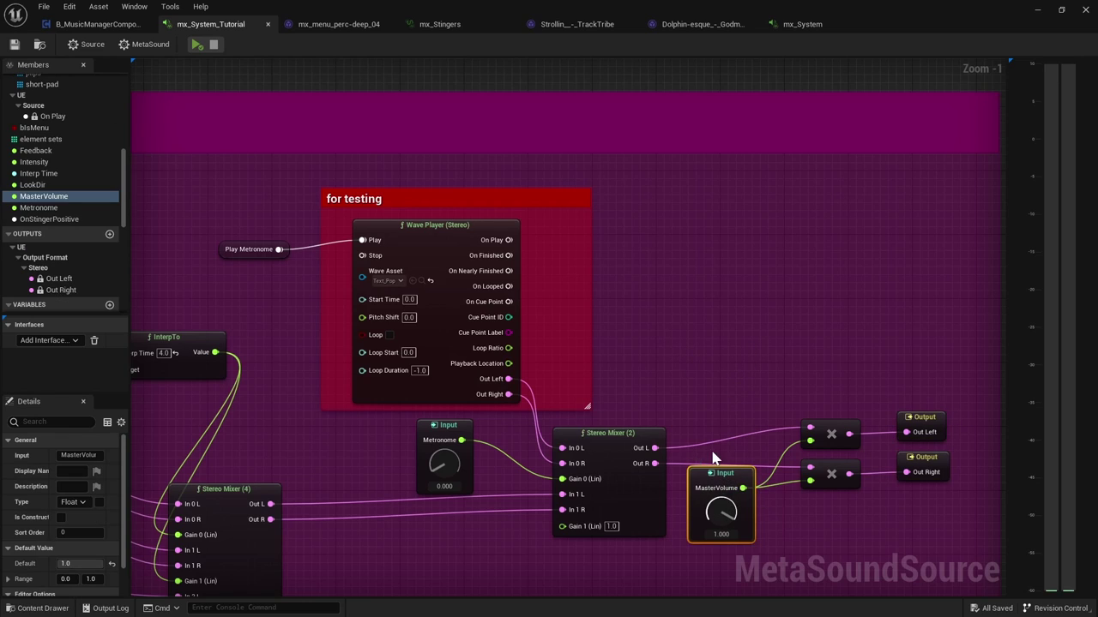
pyautogui.click(440, 425)
pyautogui.moveTo(341, 453); pyautogui.dragTo(397, 424, button='right')
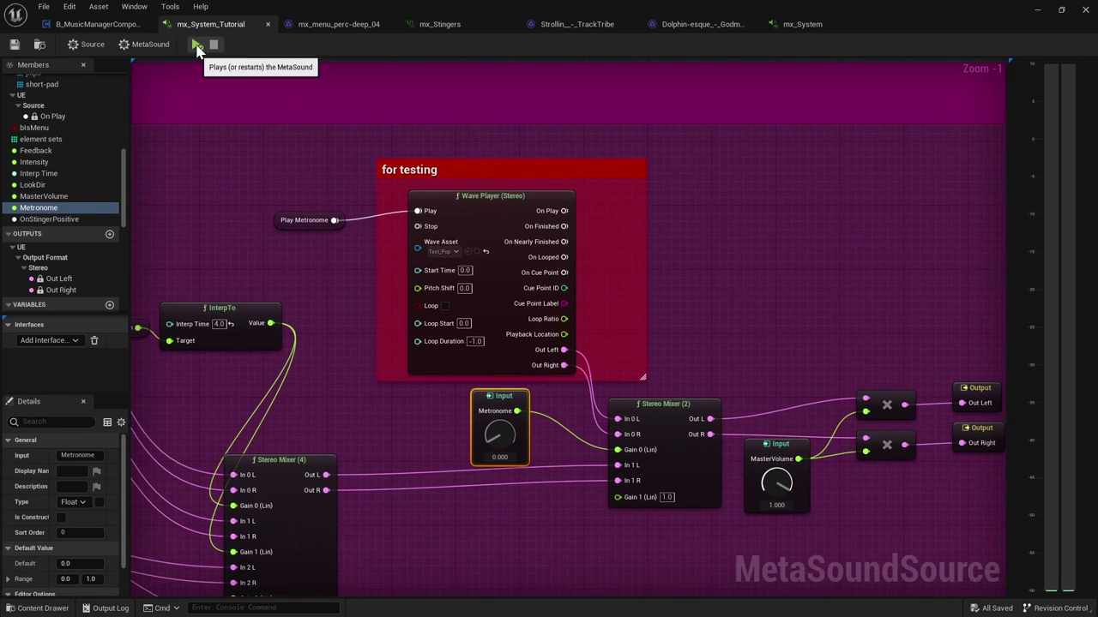
# Play the MetaSound and raise the Metronome input to 0.548
pyautogui.click(196, 44)
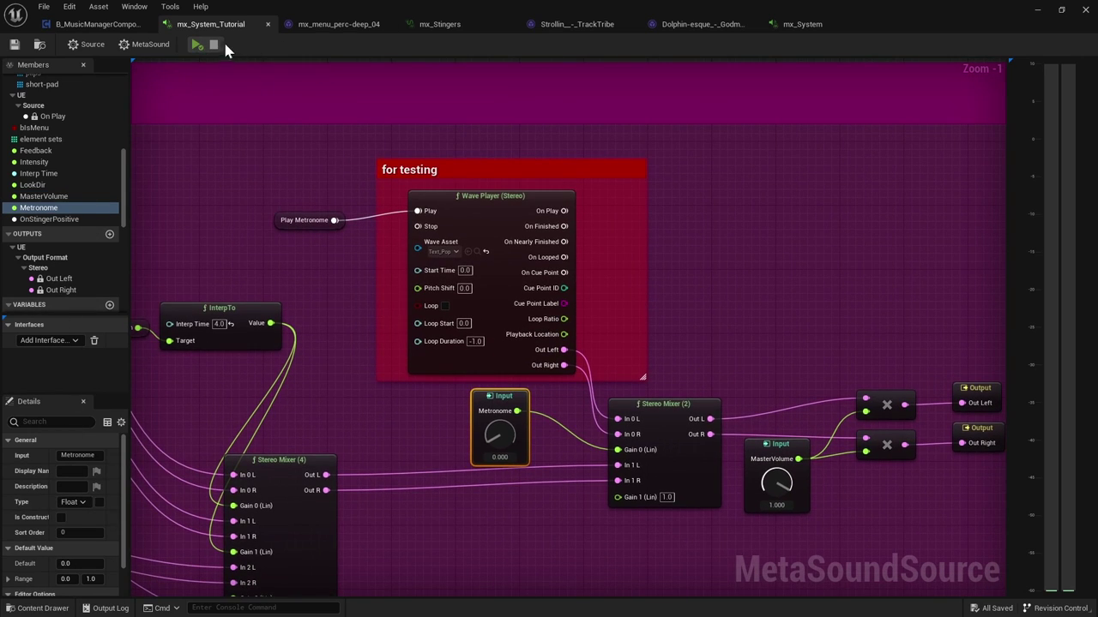
pyautogui.click(196, 44)
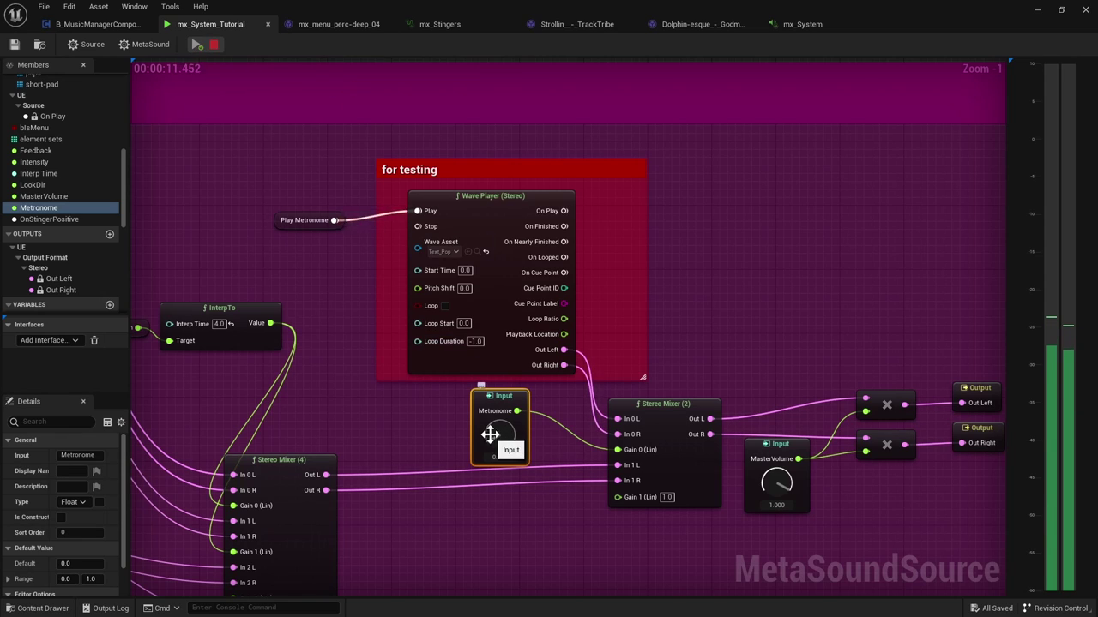
pyautogui.moveTo(487, 432); pyautogui.dragTo(487, 396)
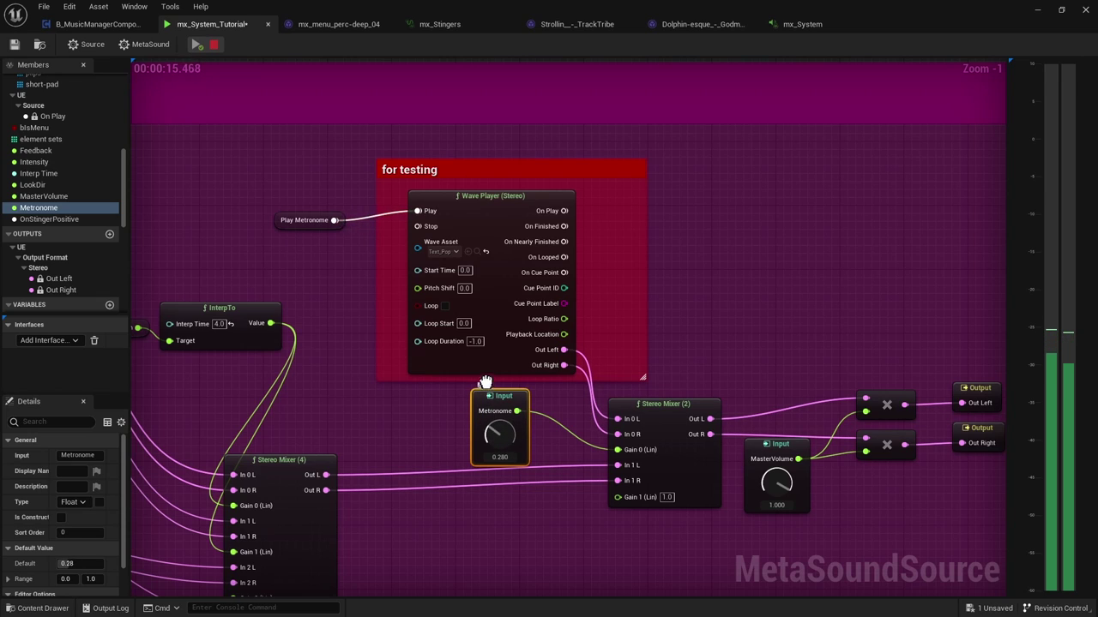
pyautogui.moveTo(499, 314); pyautogui.dragTo(500, 342)
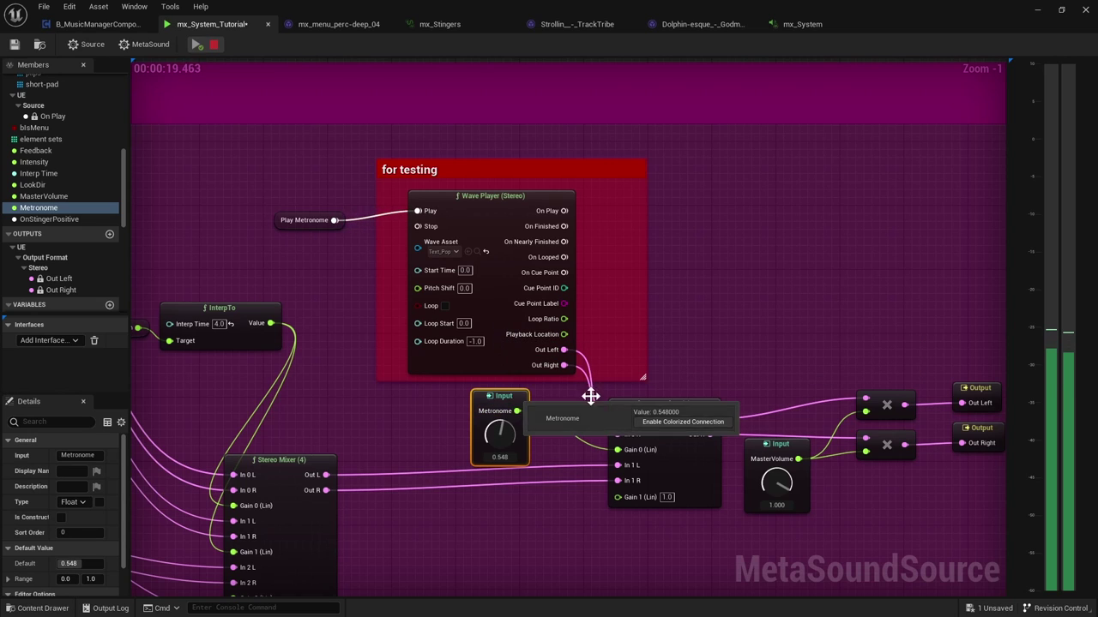
# Reselect the Metronome input and go back to the metronome comment block while the MetaSound plays
pyautogui.click(437, 416)
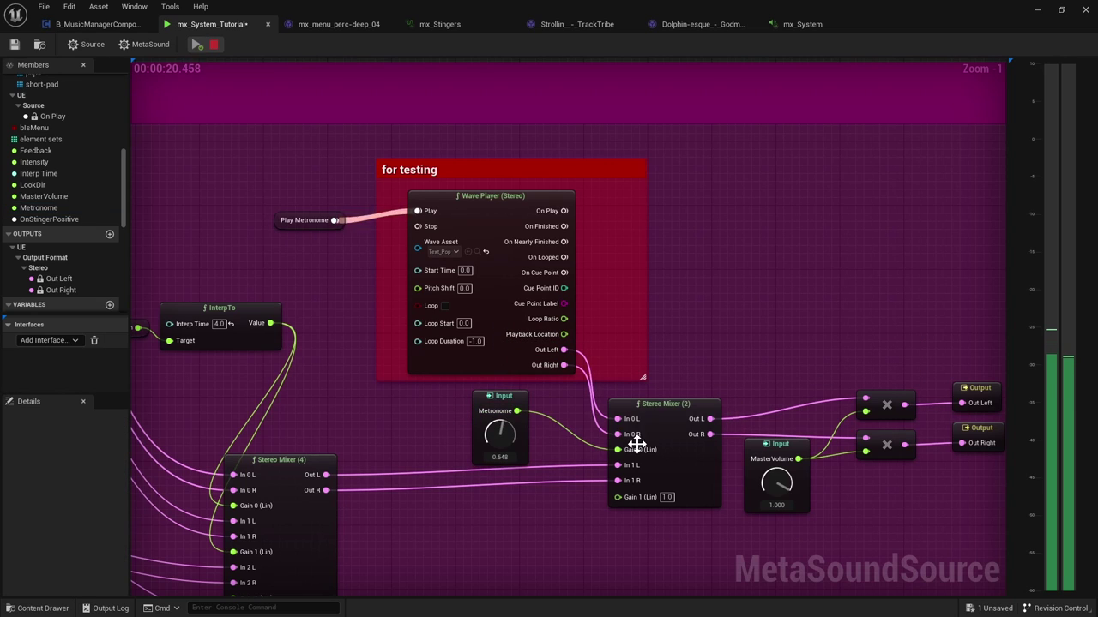
pyautogui.click(482, 393)
pyautogui.moveTo(392, 421); pyautogui.dragTo(467, 416, button='right')
pyautogui.scroll(-6, 466, 416)
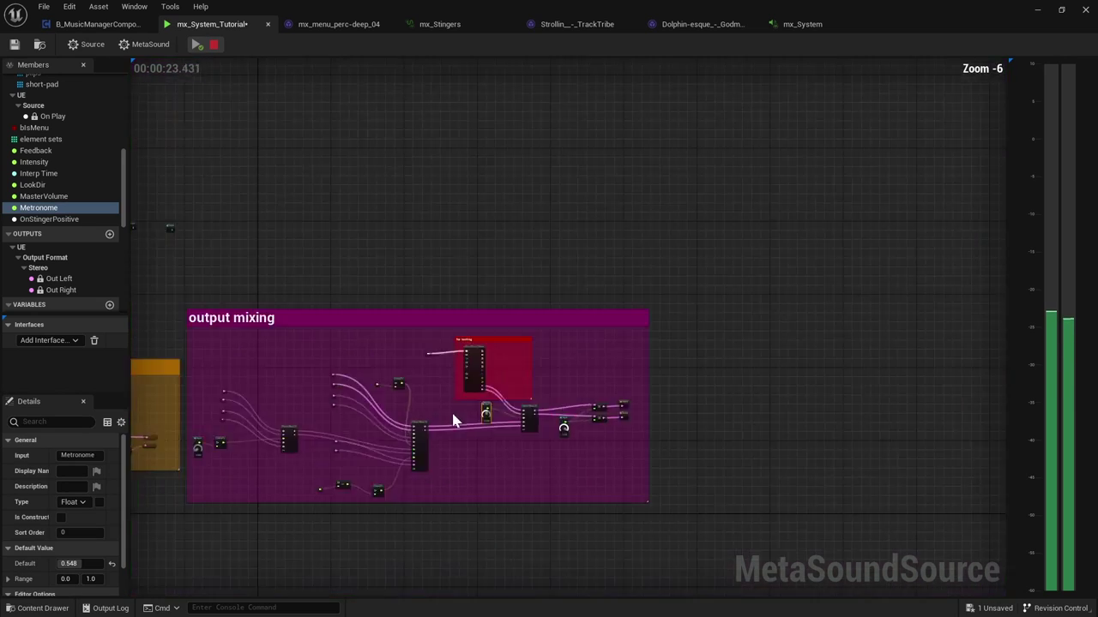
pyautogui.moveTo(328, 425); pyautogui.dragTo(1086, 337, button='right')
pyautogui.scroll(6, 457, 351)
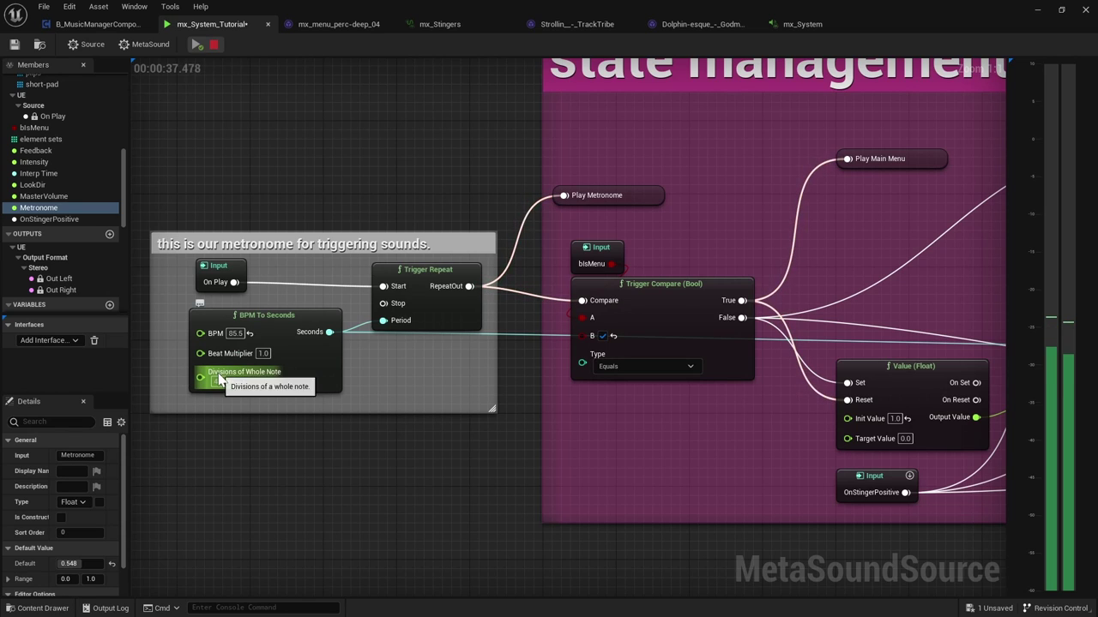
# Examine how BPM To Seconds and Trigger Repeat drive Play Metronome and the Trigger Compare (Bool) node
pyautogui.moveTo(281, 391); pyautogui.dragTo(392, 436, button='right')
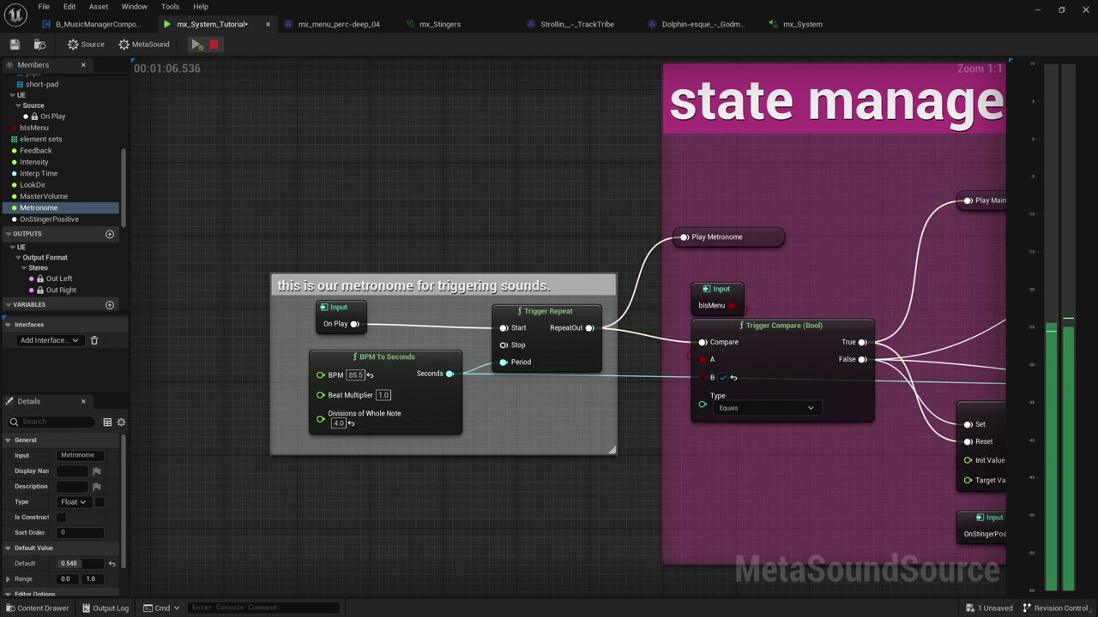
pyautogui.moveTo(714, 453); pyautogui.dragTo(816, 442, button='right')
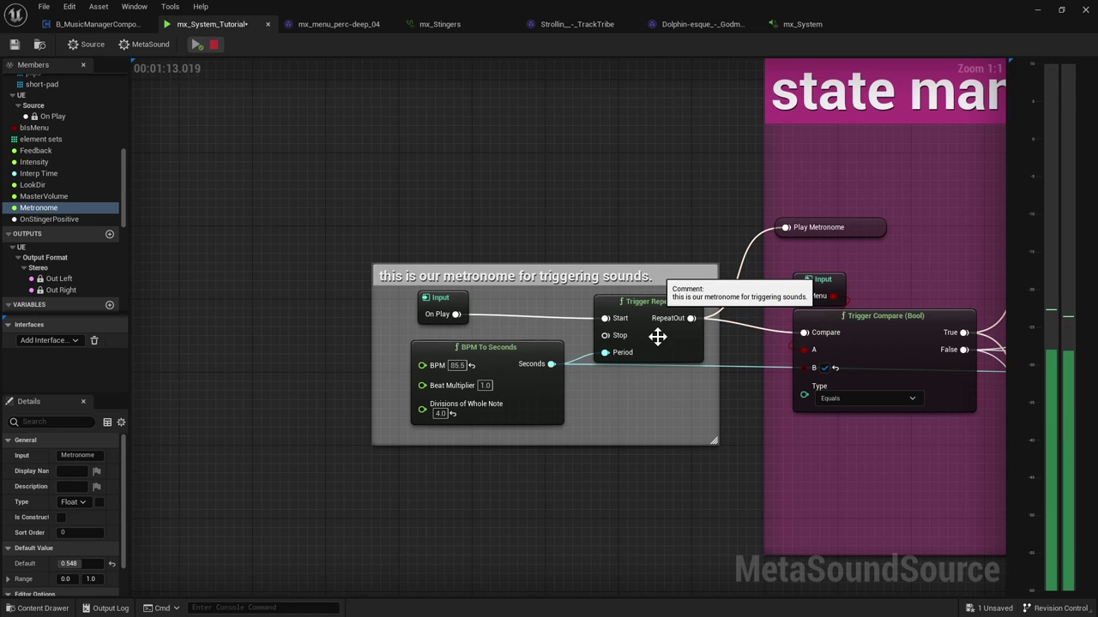
pyautogui.moveTo(699, 318); pyautogui.dragTo(611, 295, button='right')
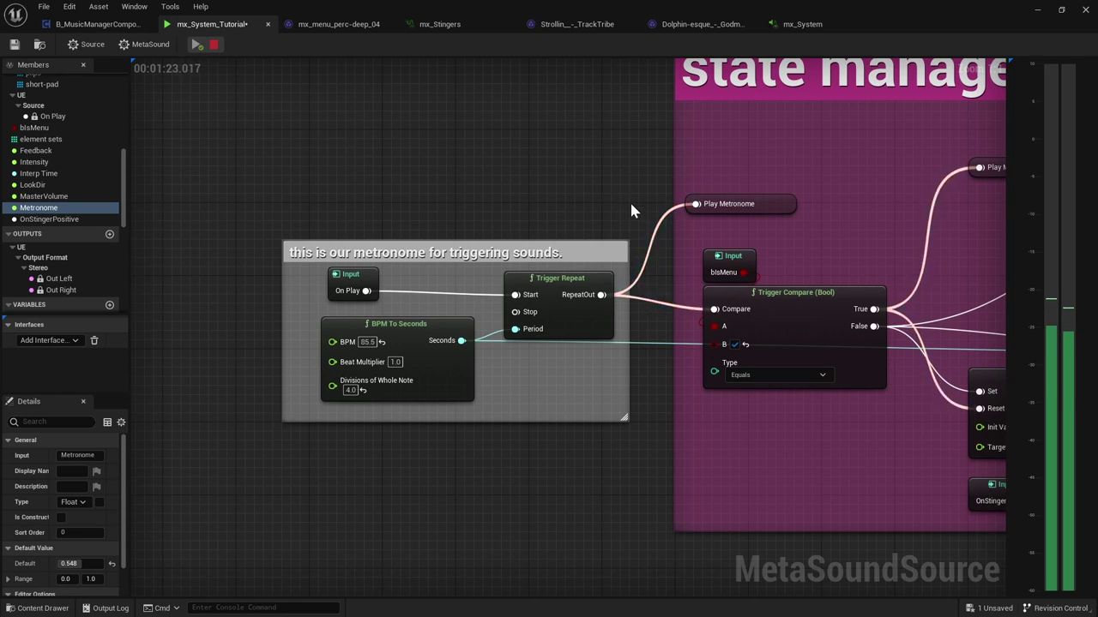
pyautogui.moveTo(611, 186); pyautogui.dragTo(403, 194, button='right')
pyautogui.moveTo(671, 262); pyautogui.dragTo(542, 221, button='right')
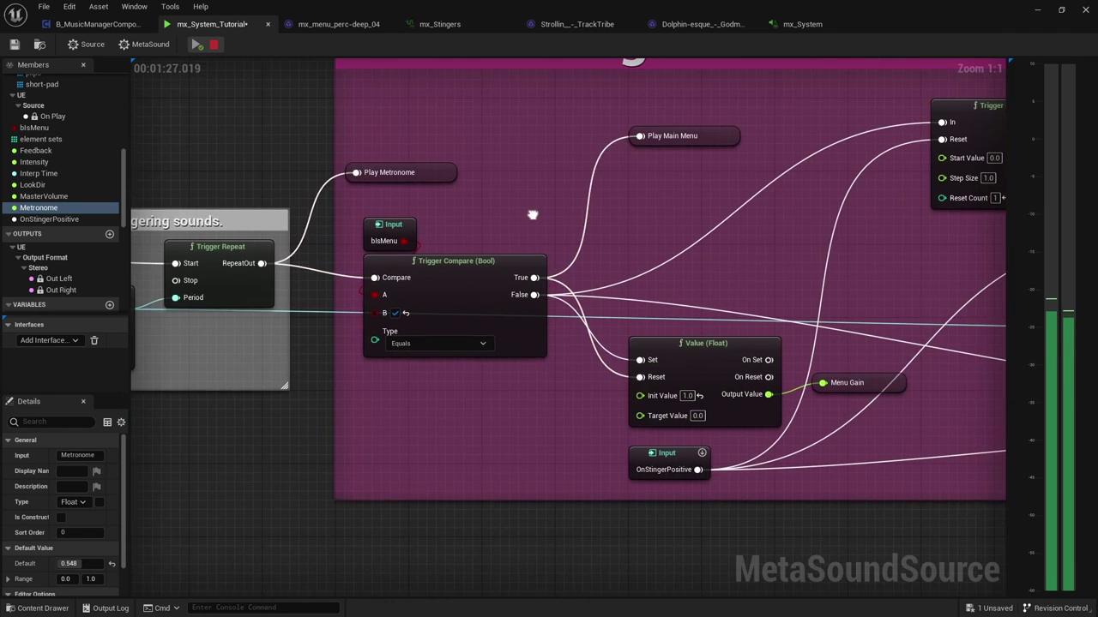
# Select Play Metronome in state management, follow it to the testing Wave Player in output mixing, and set the Metronome input to 0
pyautogui.moveTo(363, 176); pyautogui.dragTo(391, 206, button='right')
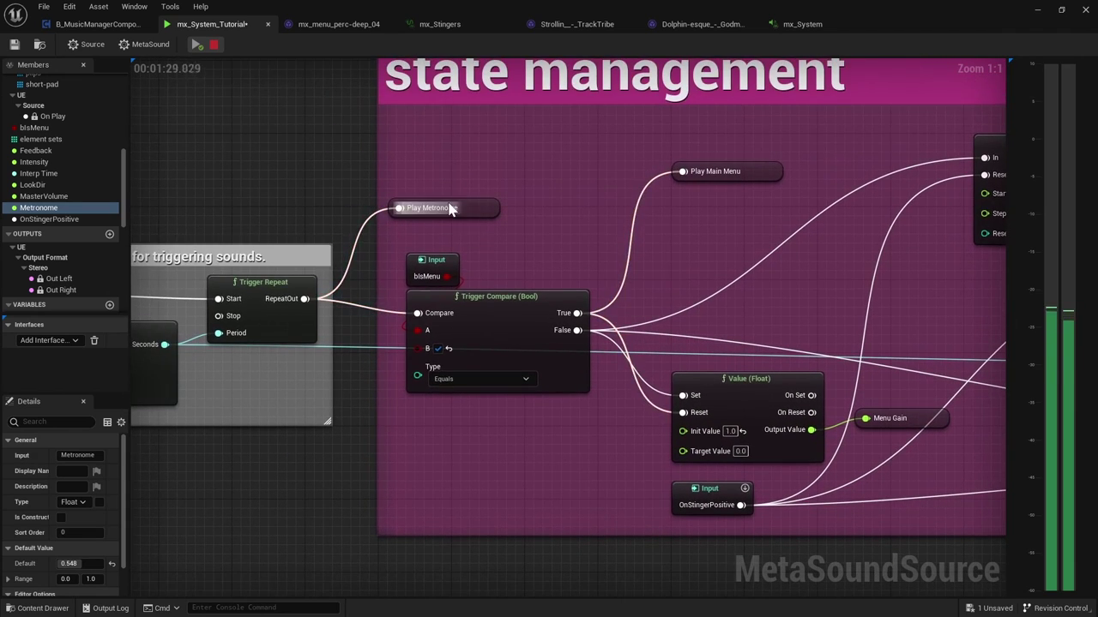
pyautogui.click(401, 208)
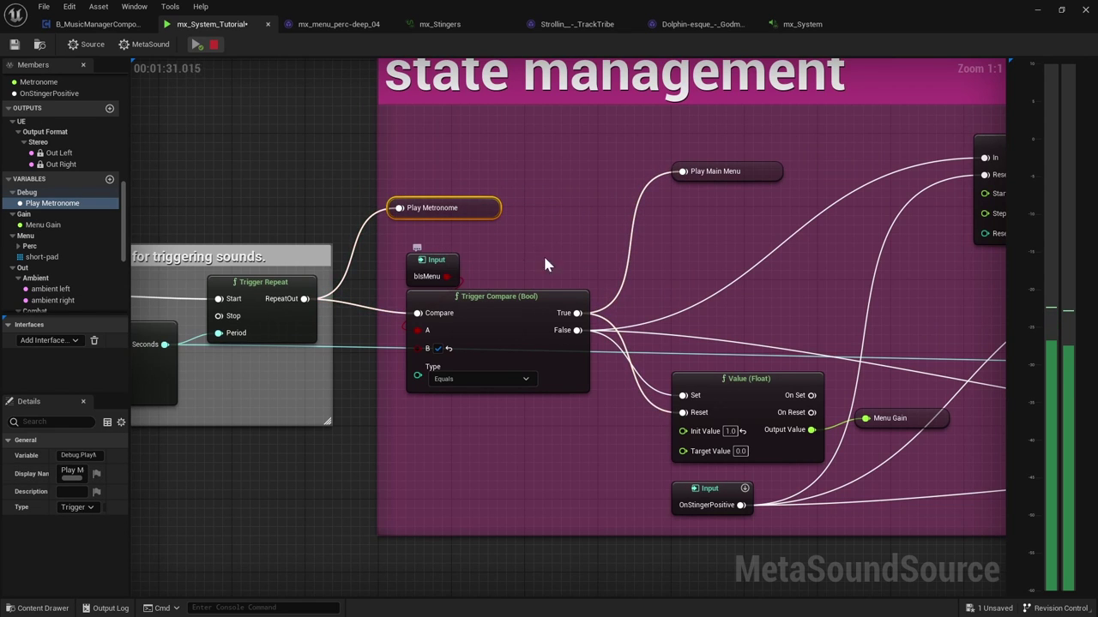
pyautogui.scroll(-3, 686, 236)
pyautogui.moveTo(961, 268); pyautogui.dragTo(184, 317, button='right')
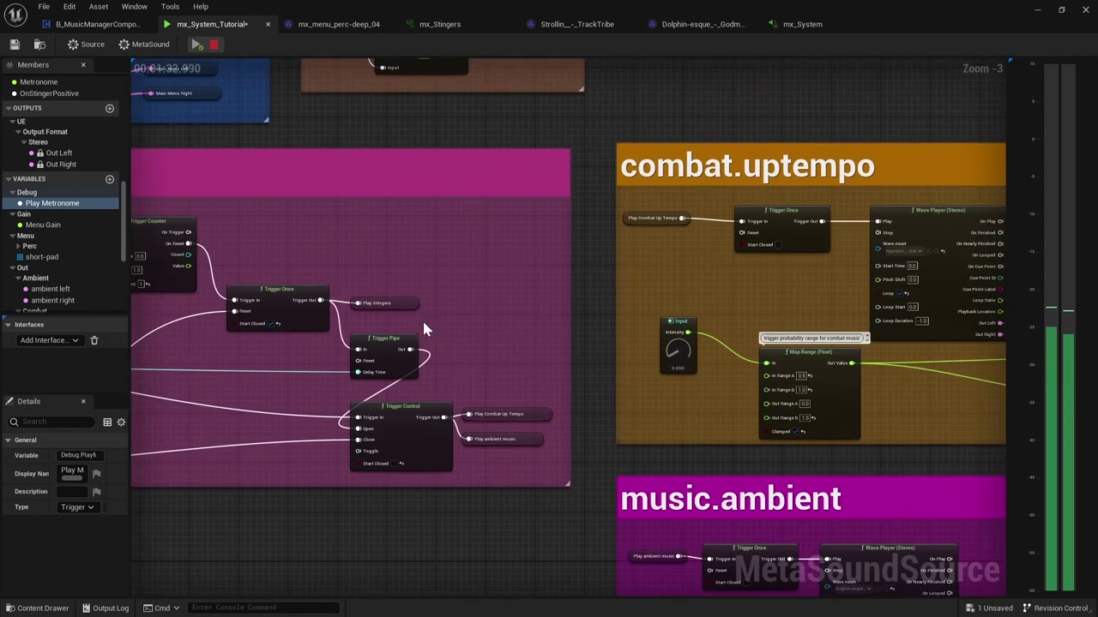
pyautogui.moveTo(780, 348); pyautogui.dragTo(206, 350, button='right')
pyautogui.moveTo(775, 369); pyautogui.dragTo(218, 369, button='right')
pyautogui.moveTo(635, 371); pyautogui.dragTo(238, 375, button='right')
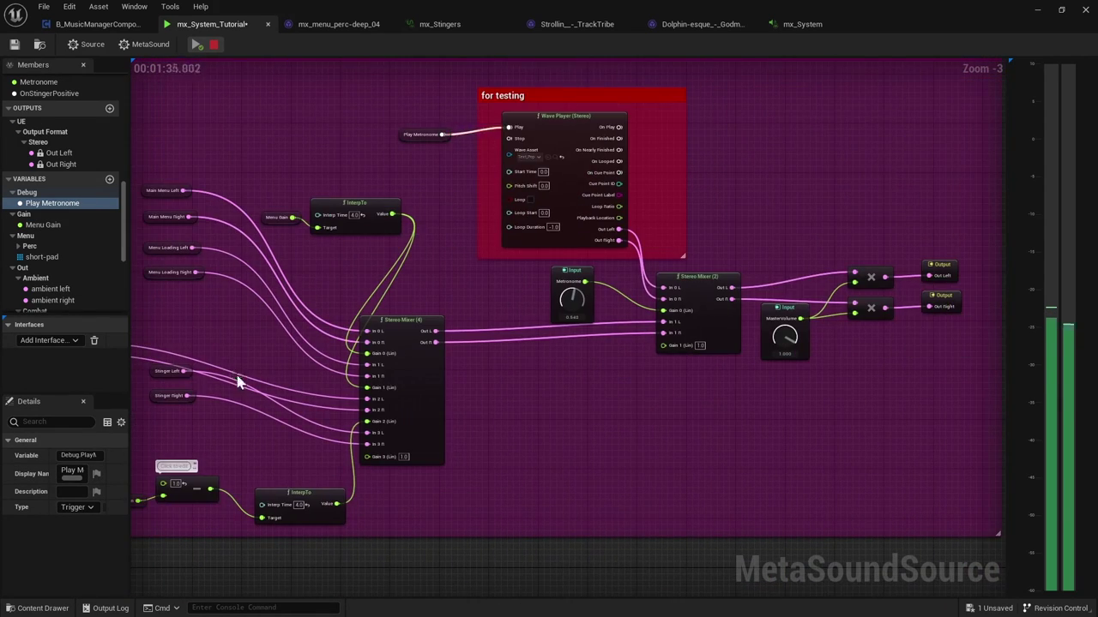
pyautogui.moveTo(632, 359); pyautogui.dragTo(439, 365, button='right')
pyautogui.scroll(2, 554, 330)
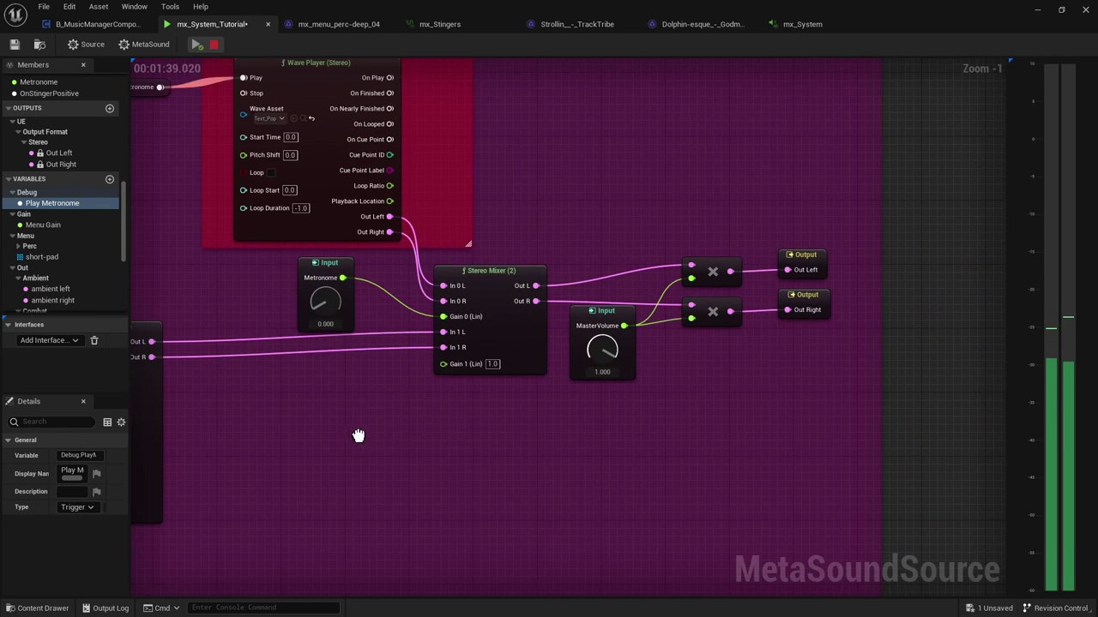
# Switch the bIsMenu input's default to false, back to true and to false again while the MetaSound plays
pyautogui.scroll(-7, 657, 372)
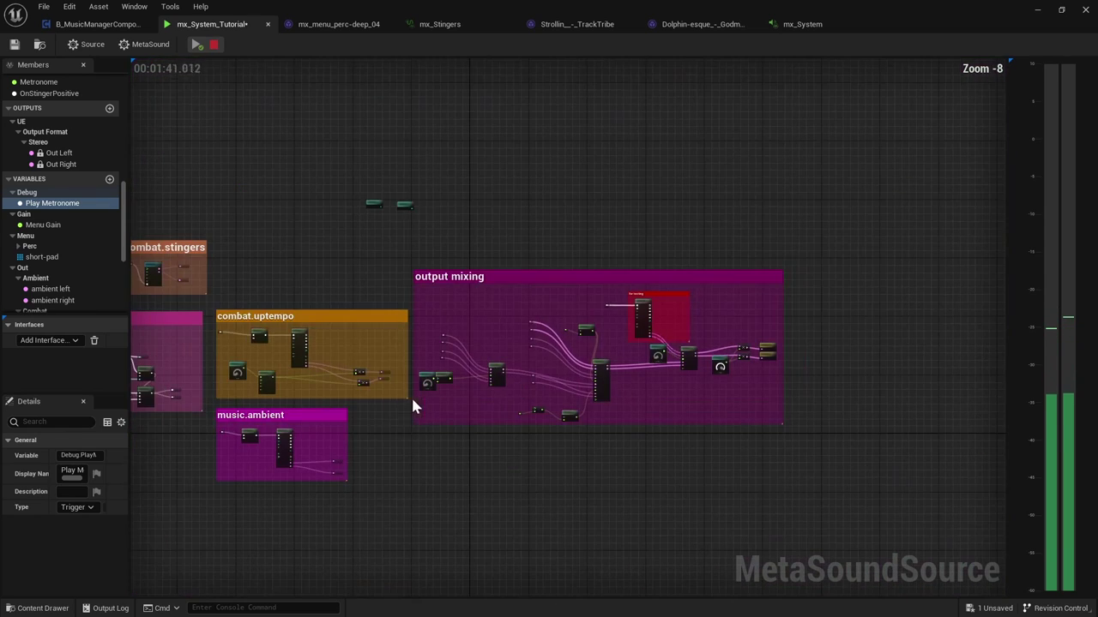
pyautogui.moveTo(306, 392); pyautogui.dragTo(765, 369, button='right')
pyautogui.scroll(8, 400, 351)
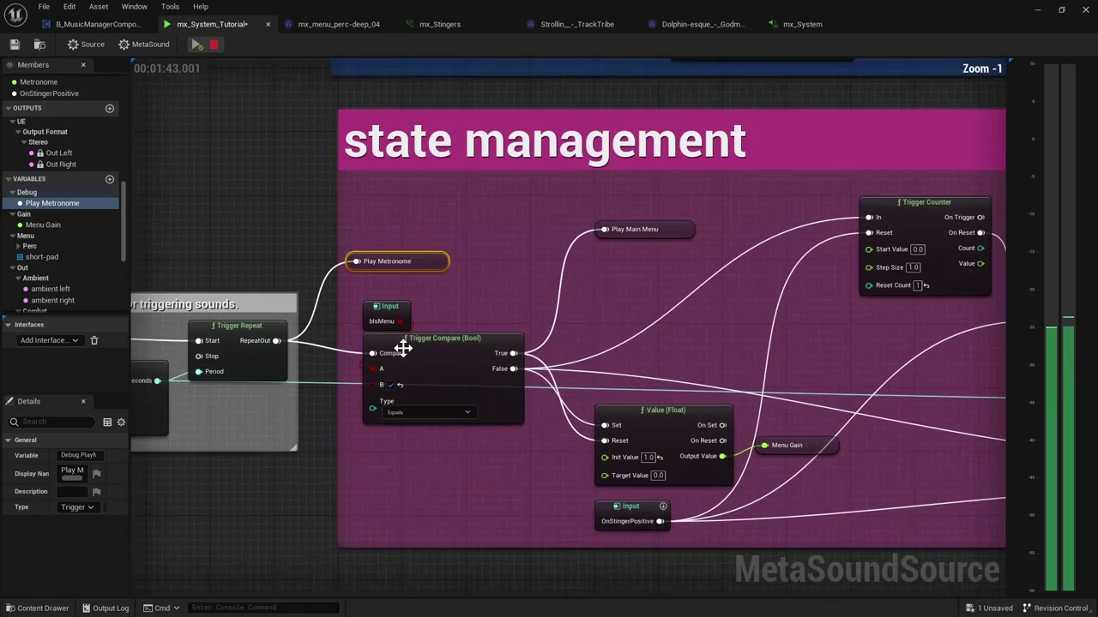
pyautogui.click(380, 309)
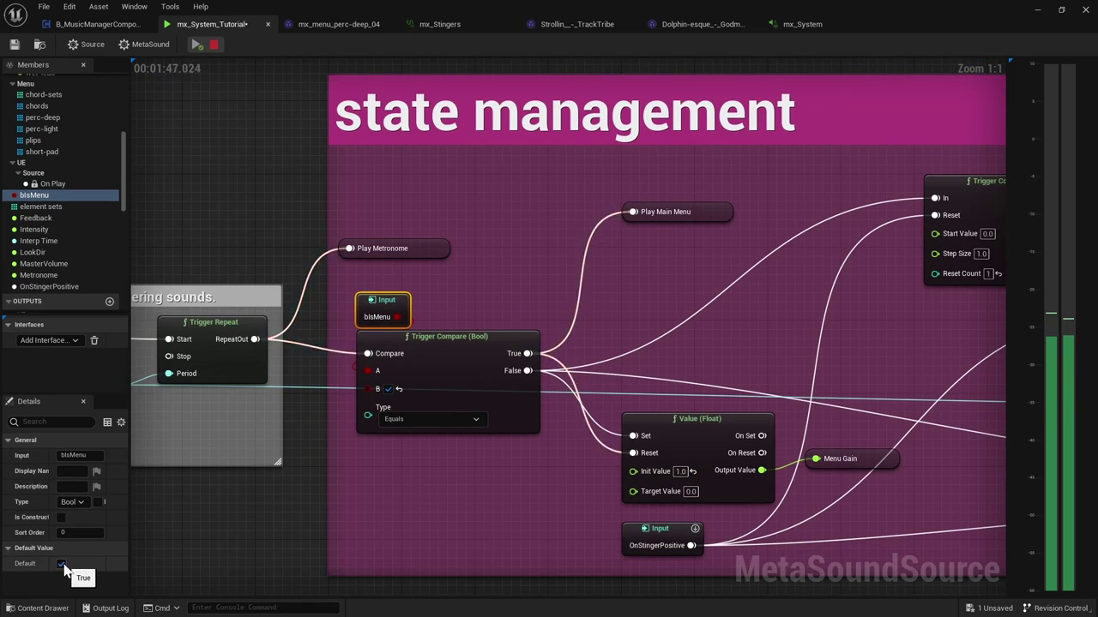
pyautogui.click(61, 564)
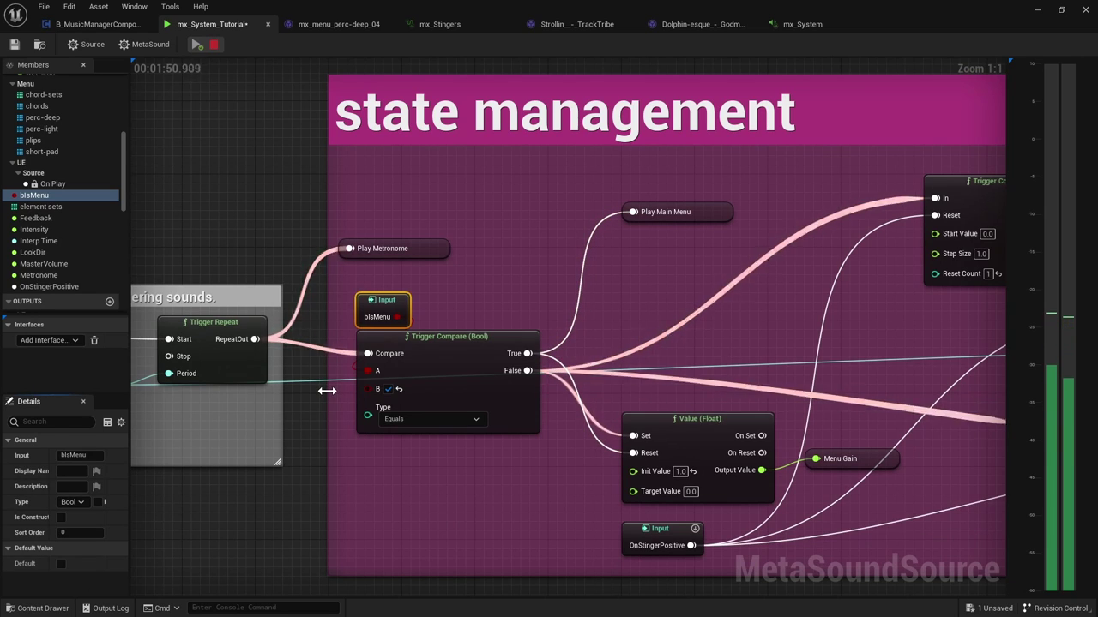
pyautogui.click(388, 389)
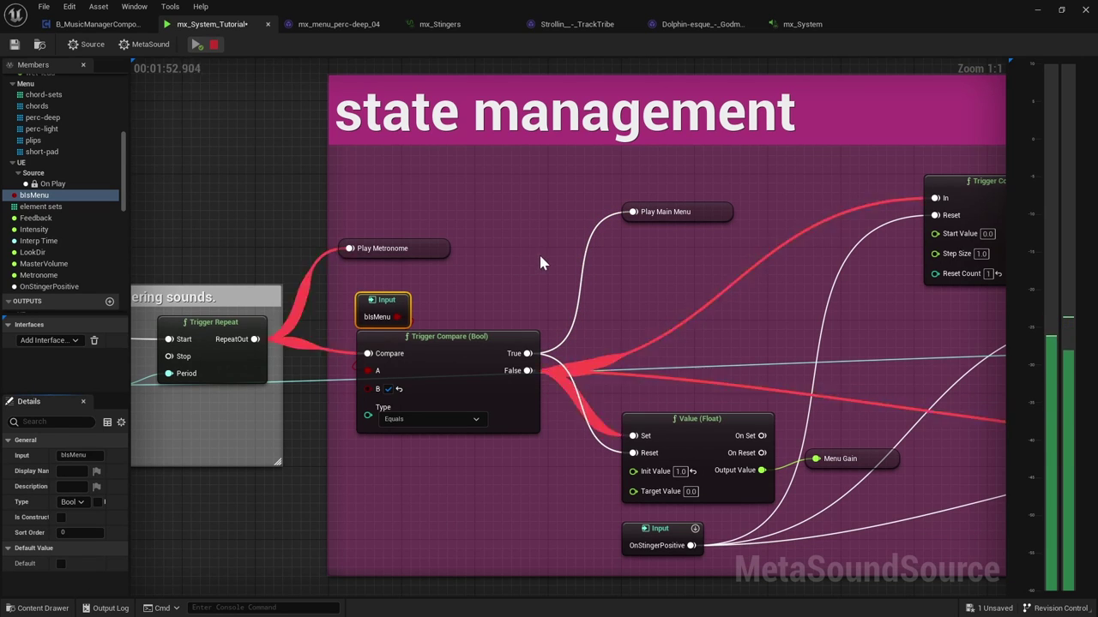
pyautogui.click(61, 564)
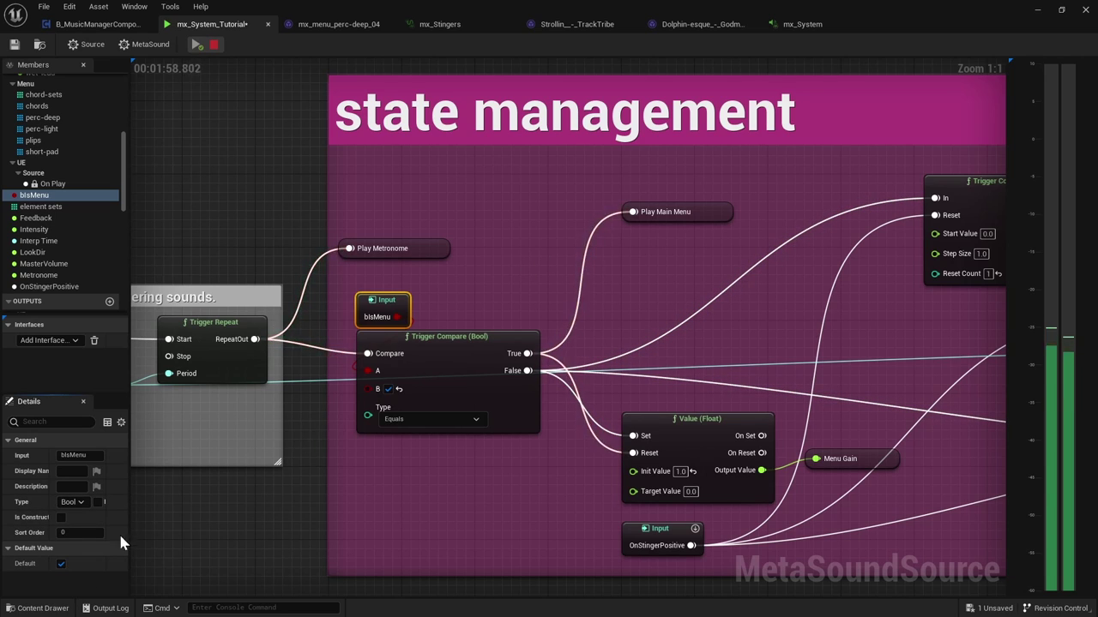
pyautogui.click(61, 563)
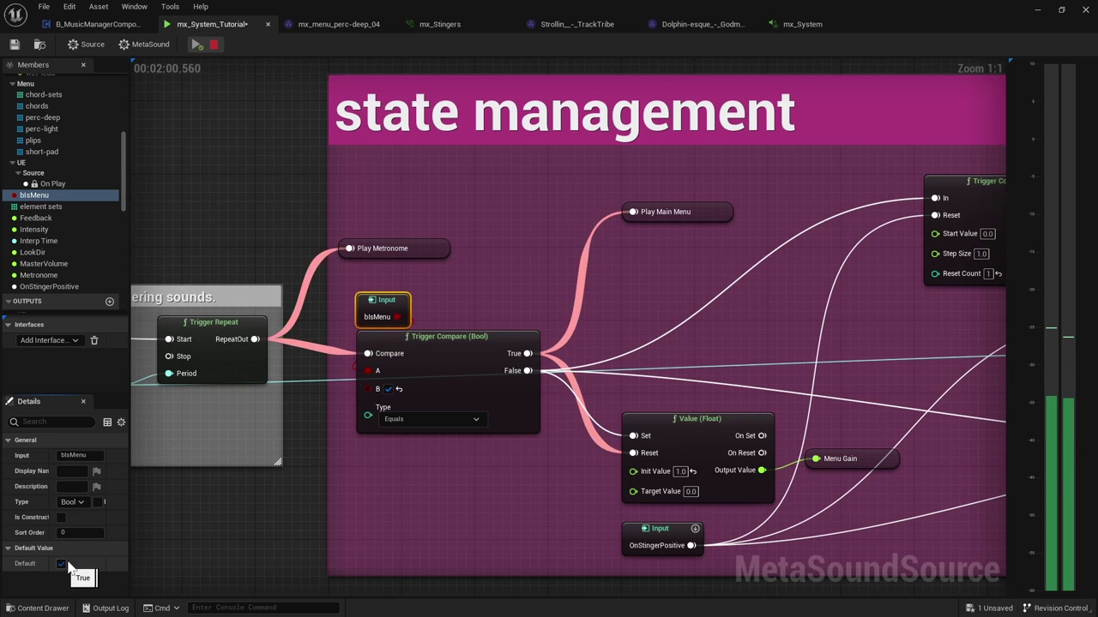
# Raise the Intensity input of combat.uptempo to 0.74 and on to 0.956, and bring it down to 0.256
pyautogui.moveTo(754, 363); pyautogui.dragTo(437, 273, button='right')
pyautogui.scroll(-4, 600, 326)
pyautogui.moveTo(658, 361); pyautogui.dragTo(133, 365, button='right')
pyautogui.scroll(4, 260, 199)
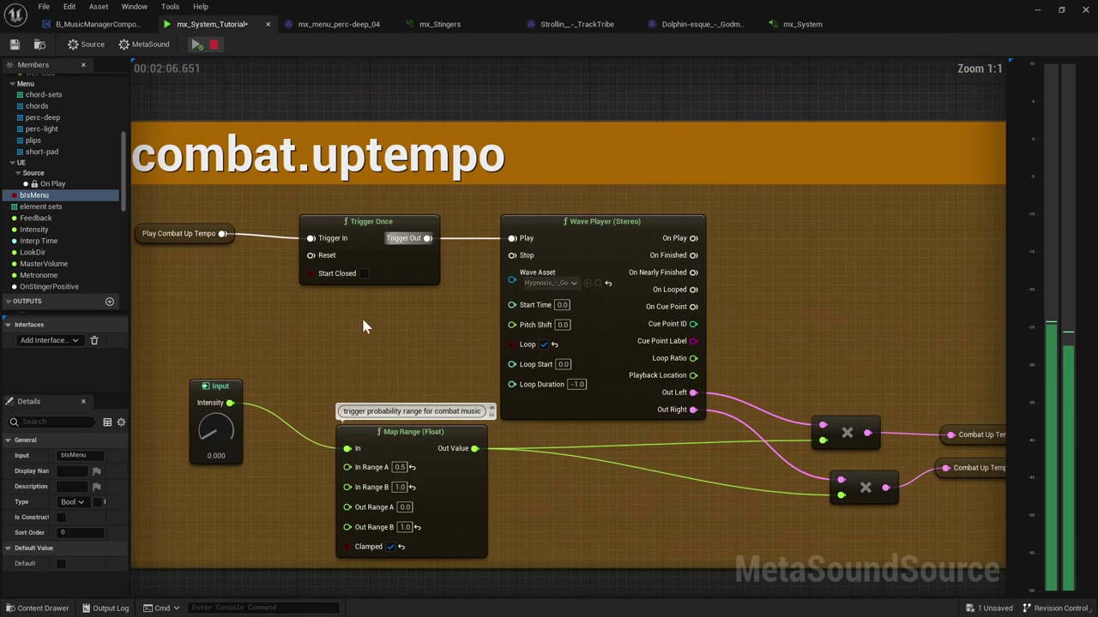
pyautogui.moveTo(354, 336); pyautogui.dragTo(392, 313, button='right')
pyautogui.click(263, 394)
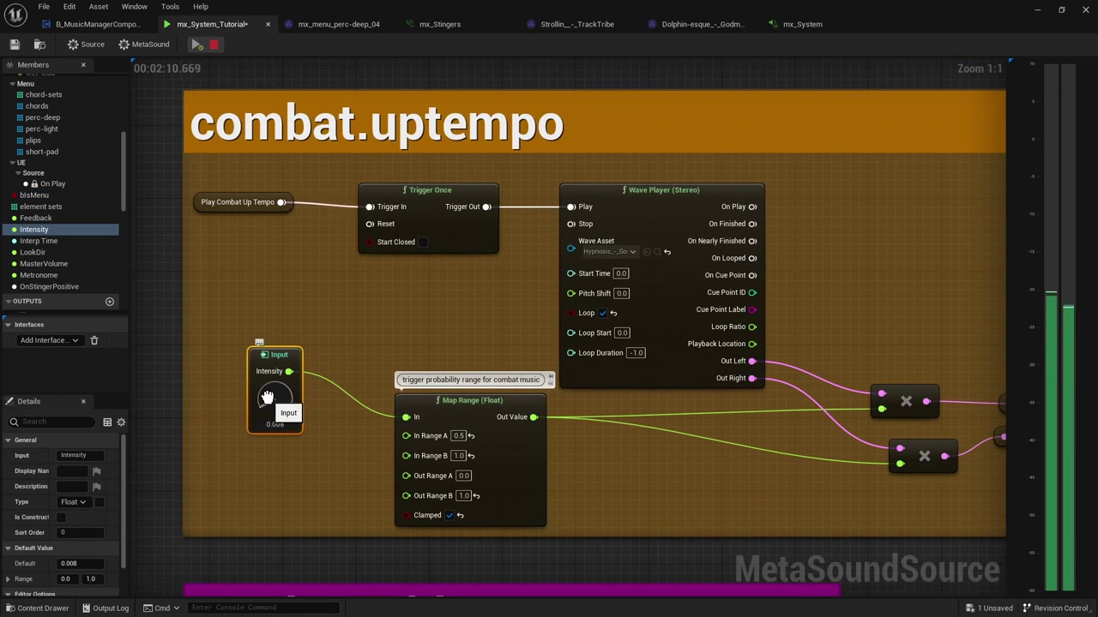
pyautogui.moveTo(268, 396); pyautogui.dragTo(334, 321)
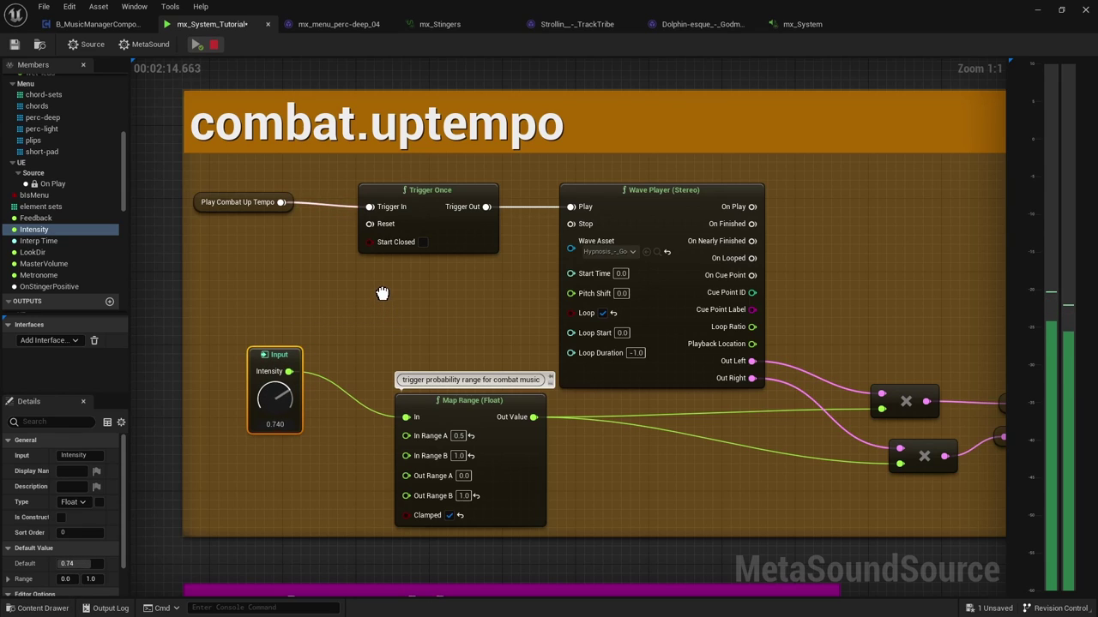
pyautogui.moveTo(382, 293); pyautogui.dragTo(384, 243)
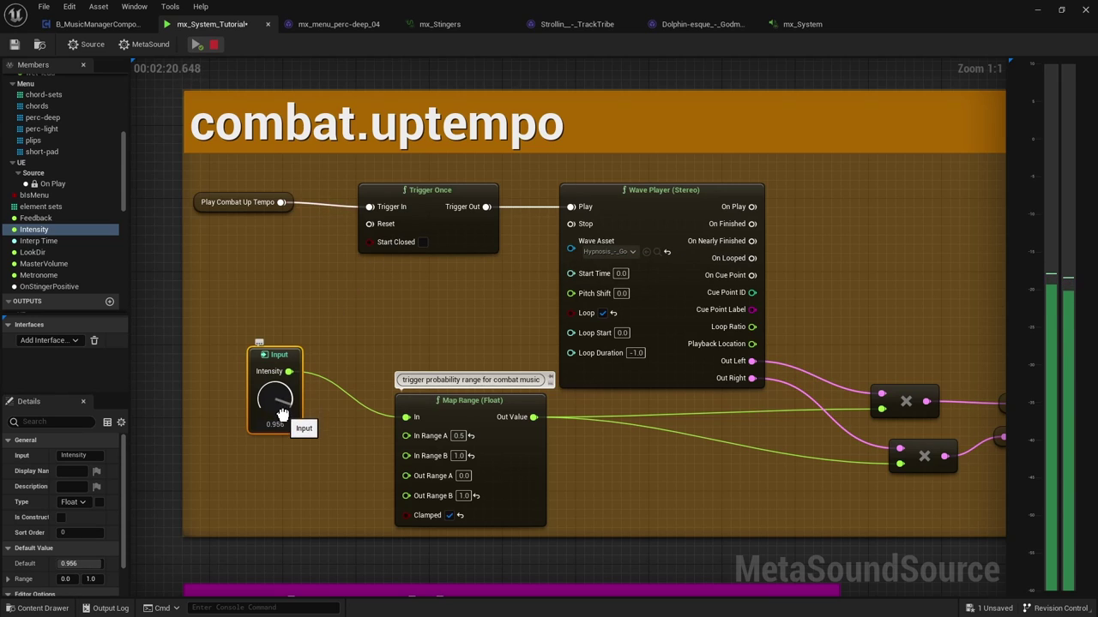
pyautogui.moveTo(283, 417); pyautogui.dragTo(290, 511)
# Select the OnStingerPositive input in state management and fire its trigger during playback
pyautogui.scroll(-5, 393, 304)
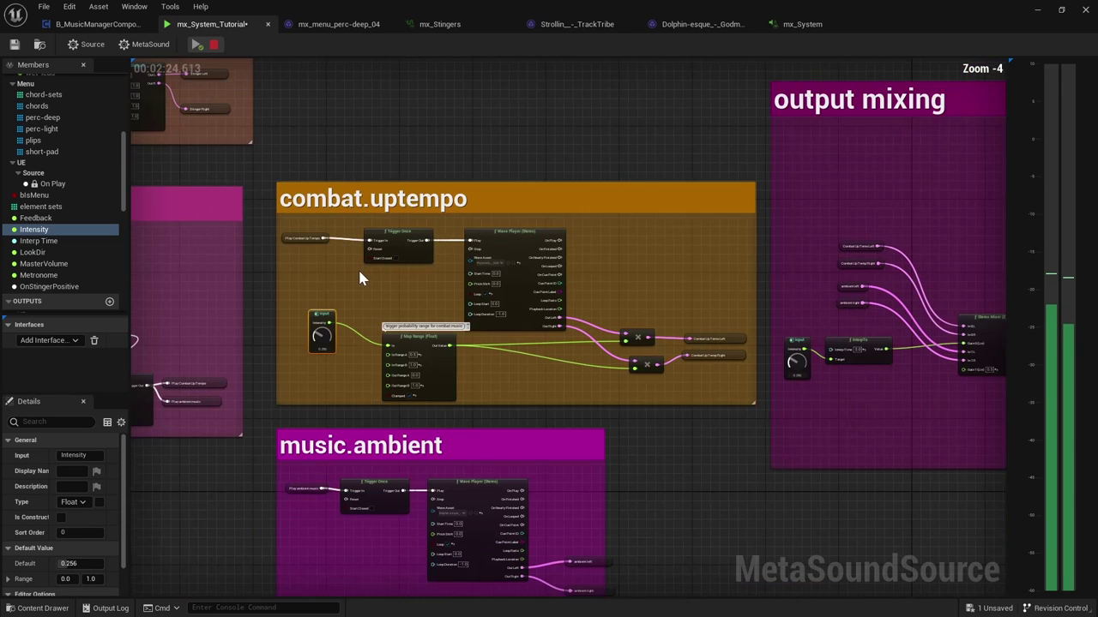
pyautogui.moveTo(316, 412)
pyautogui.mouseDown(button='right')
pyautogui.moveTo(497, 317)
pyautogui.moveTo(679, 292)
pyautogui.mouseUp(button='right')
pyautogui.moveTo(311, 374); pyautogui.dragTo(753, 473, button='right')
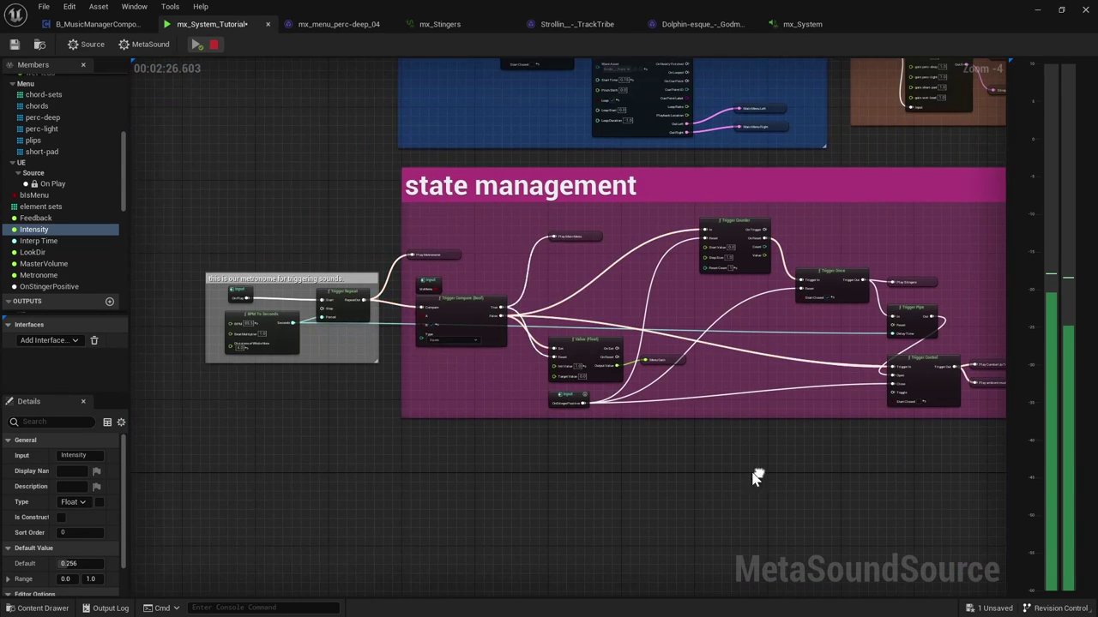
pyautogui.scroll(5, 642, 429)
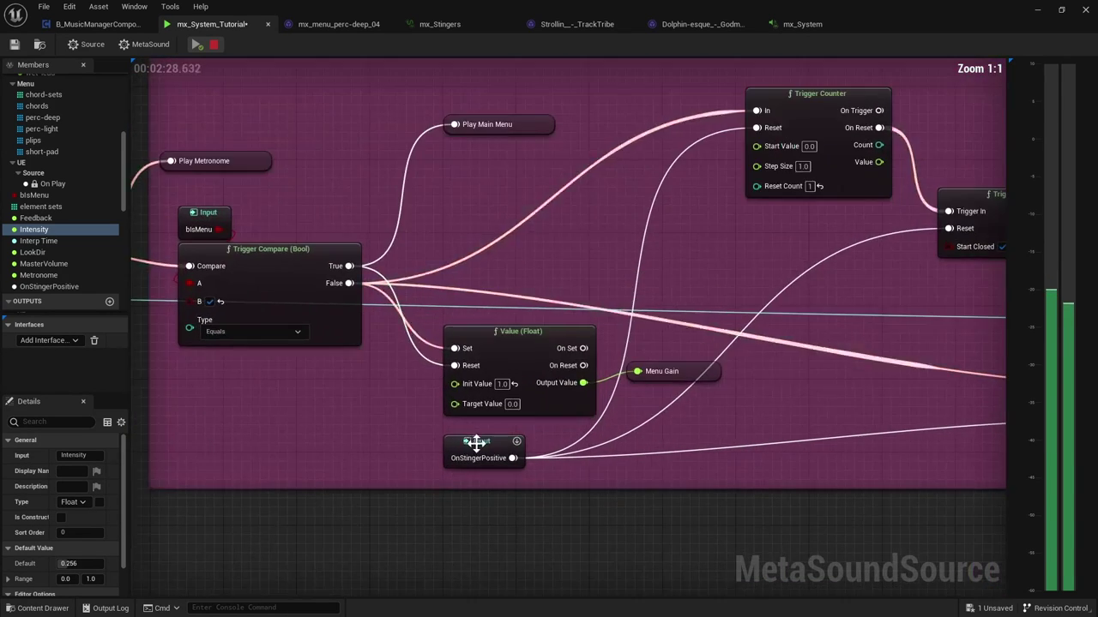
pyautogui.click(484, 445)
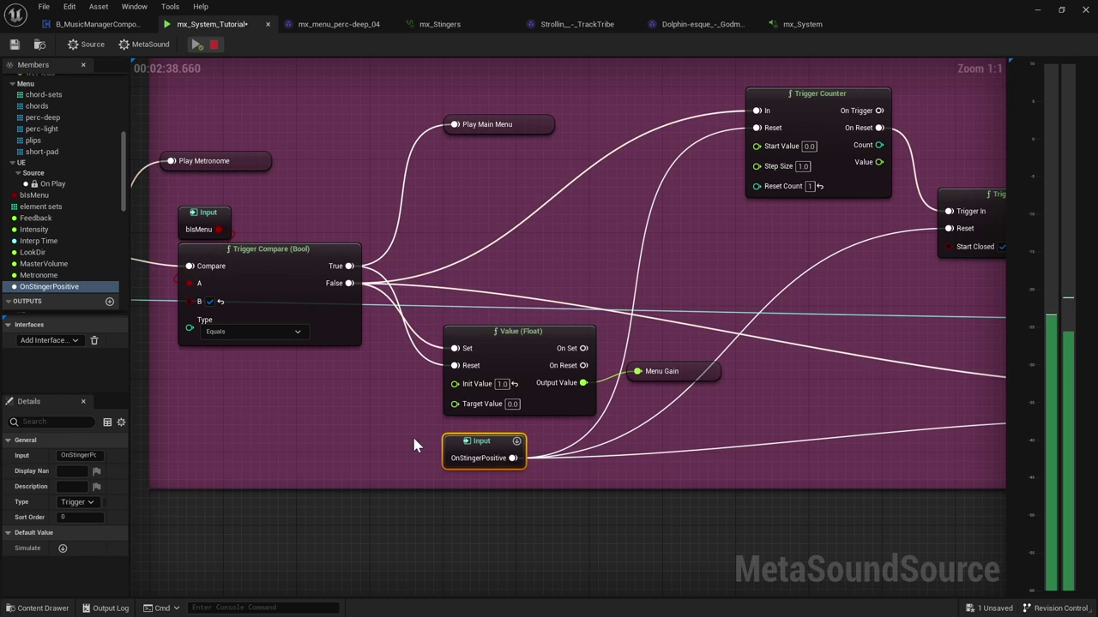
pyautogui.moveTo(413, 437); pyautogui.dragTo(273, 423, button='right')
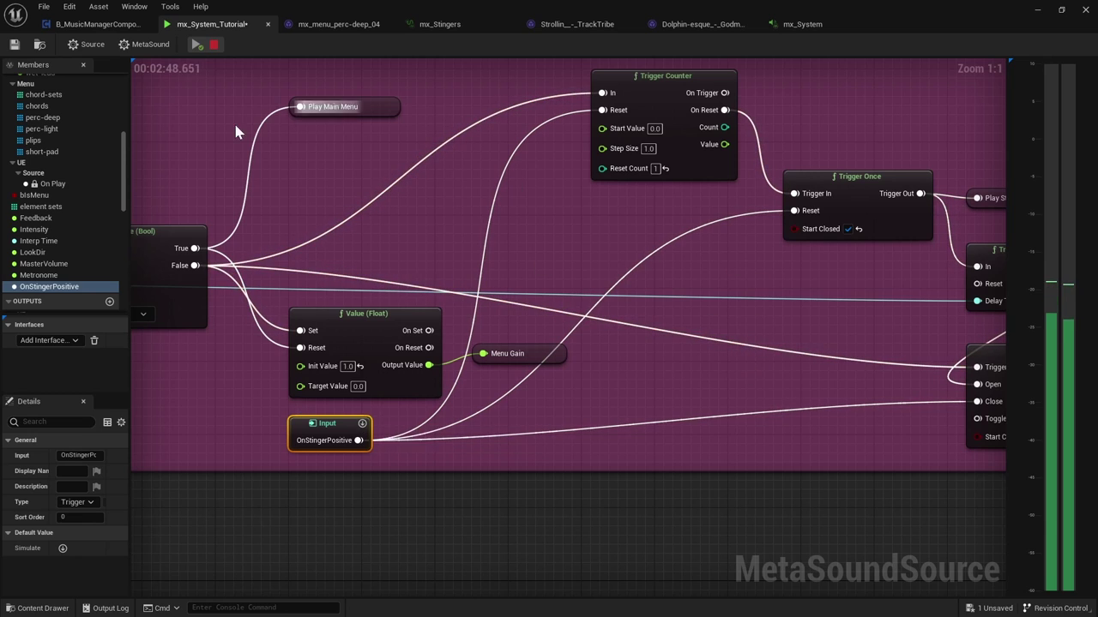
pyautogui.click(362, 423)
pyautogui.click(361, 422)
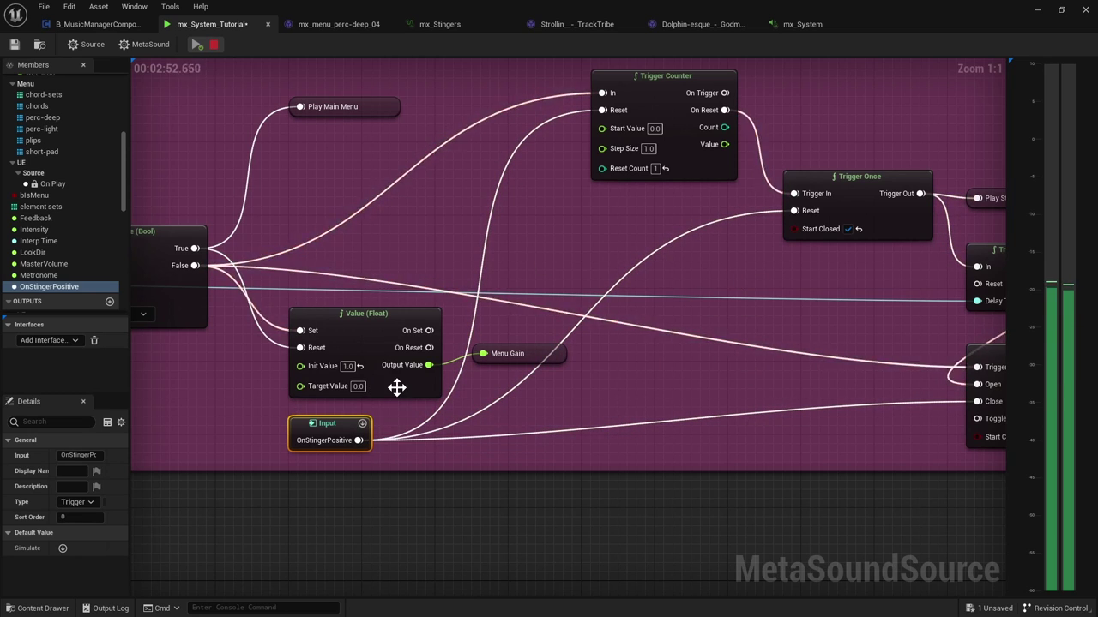
# Adjust the level of the Metronome input feeding Stereo Mixer (2) in the output mix
pyautogui.moveTo(750, 305); pyautogui.dragTo(520, 337, button='right')
pyautogui.scroll(-6, 520, 337)
pyautogui.moveTo(709, 384); pyautogui.dragTo(478, 387, button='right')
pyautogui.scroll(6, 607, 435)
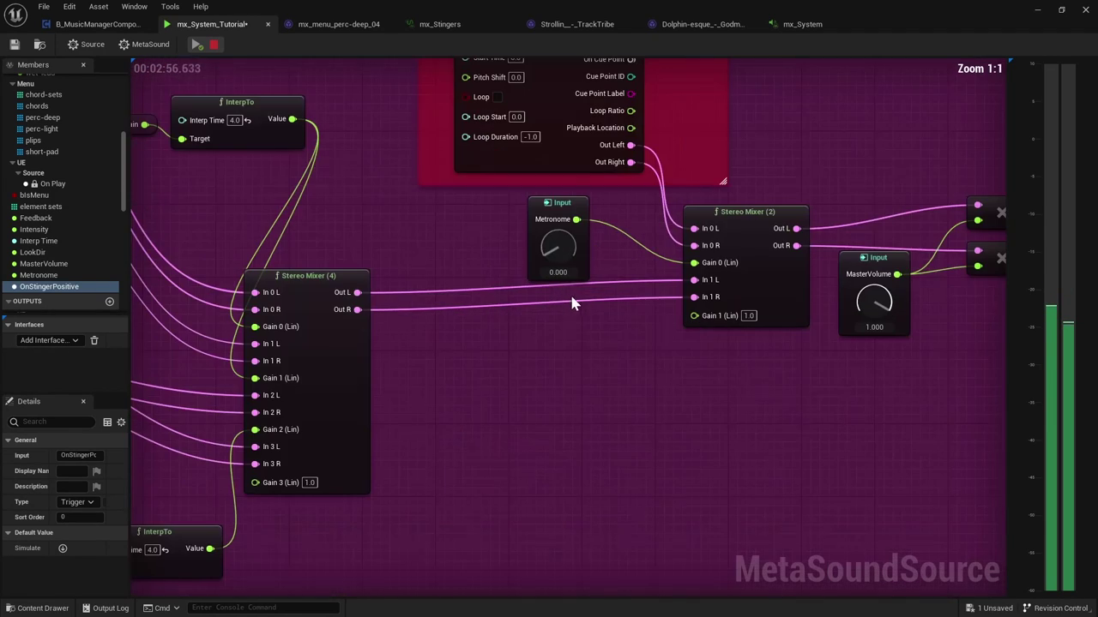
pyautogui.moveTo(548, 248); pyautogui.dragTo(541, 188)
pyautogui.moveTo(574, 103); pyautogui.dragTo(554, 144)
# Fire the OnStingerPositive trigger again several times from state management and stop the MetaSound
pyautogui.moveTo(199, 333); pyautogui.dragTo(581, 314, button='right')
pyautogui.scroll(-4, 581, 314)
pyautogui.moveTo(330, 388); pyautogui.dragTo(1004, 387, button='right')
pyautogui.moveTo(333, 428); pyautogui.dragTo(596, 424, button='right')
pyautogui.moveTo(280, 410); pyautogui.dragTo(522, 410, button='right')
pyautogui.scroll(3, 427, 397)
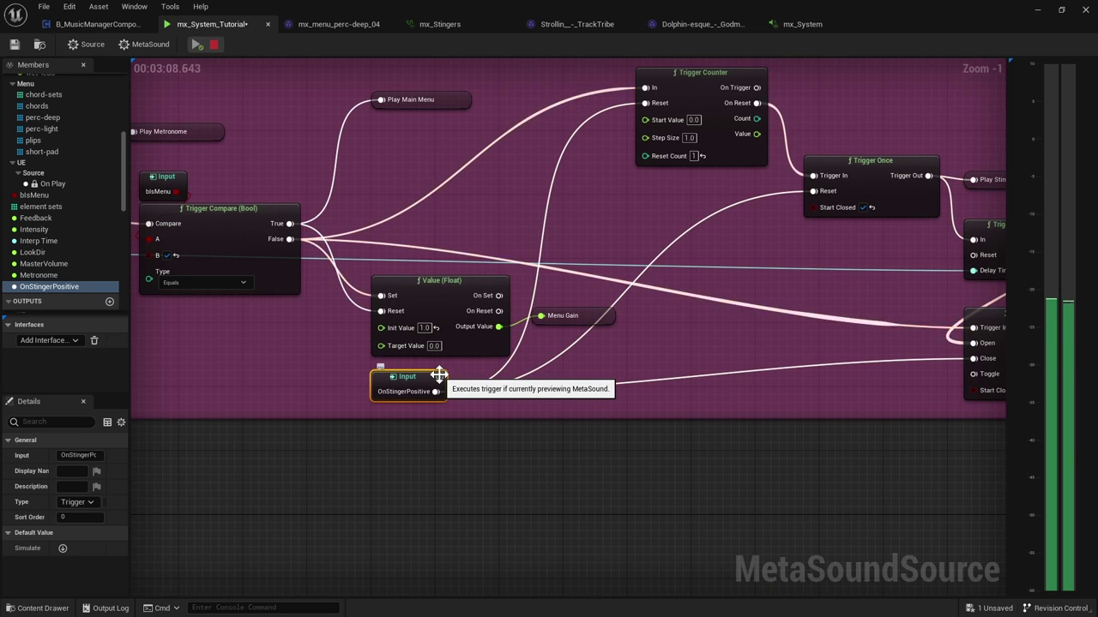
pyautogui.click(439, 375)
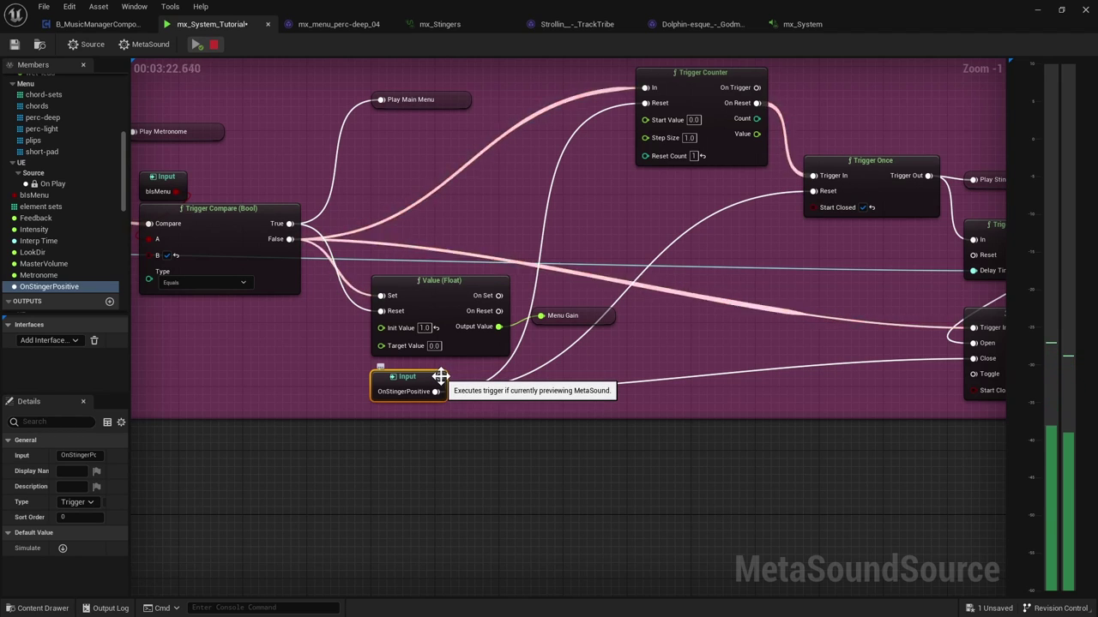
pyautogui.click(439, 378)
pyautogui.click(437, 377)
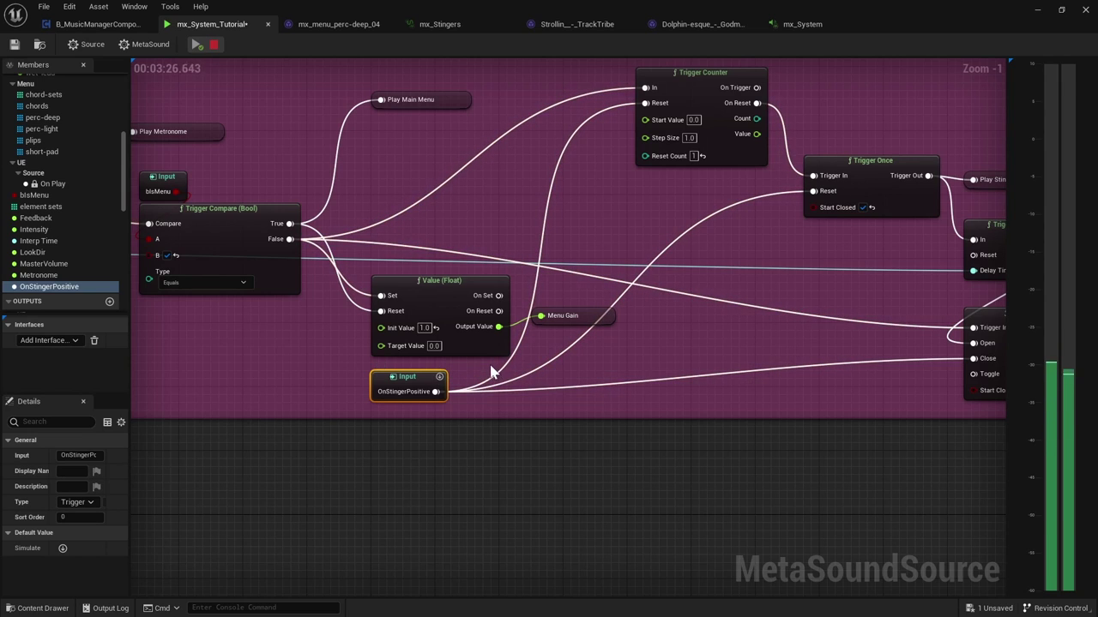
pyautogui.click(214, 48)
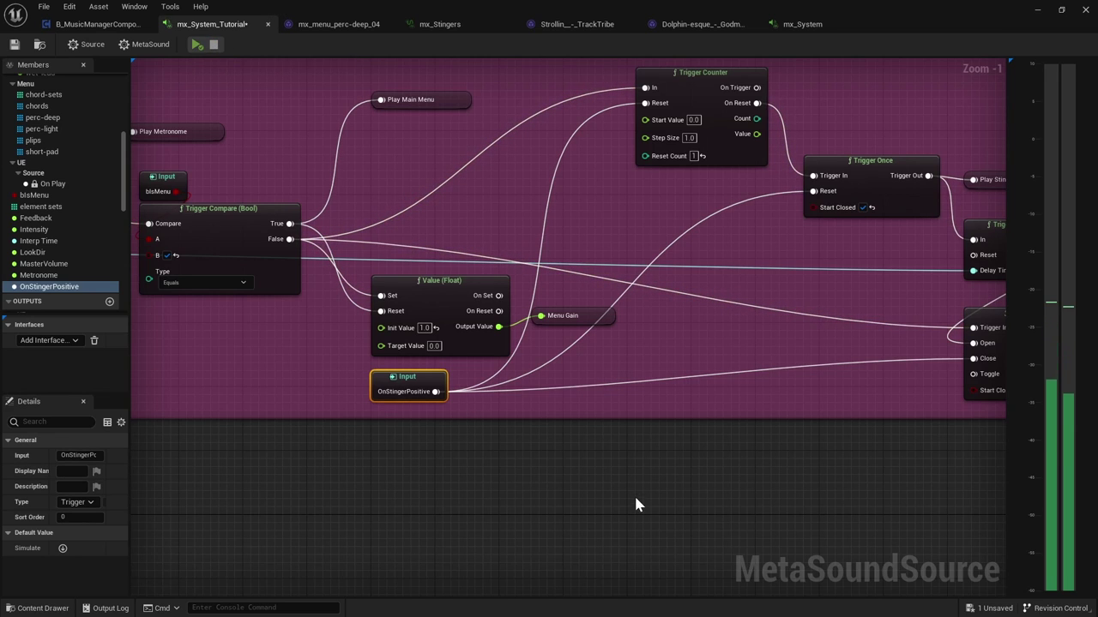
# Set the bIsMenu input's default to true and save mx_System_Tutorial
pyautogui.moveTo(238, 375); pyautogui.dragTo(685, 393, button='right')
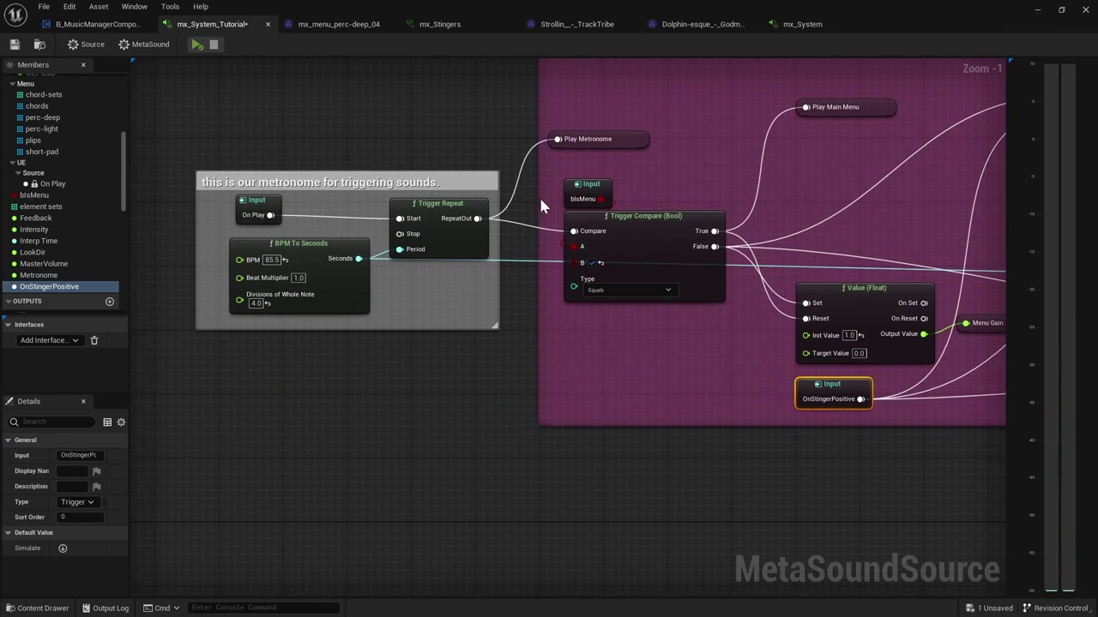
pyautogui.click(576, 185)
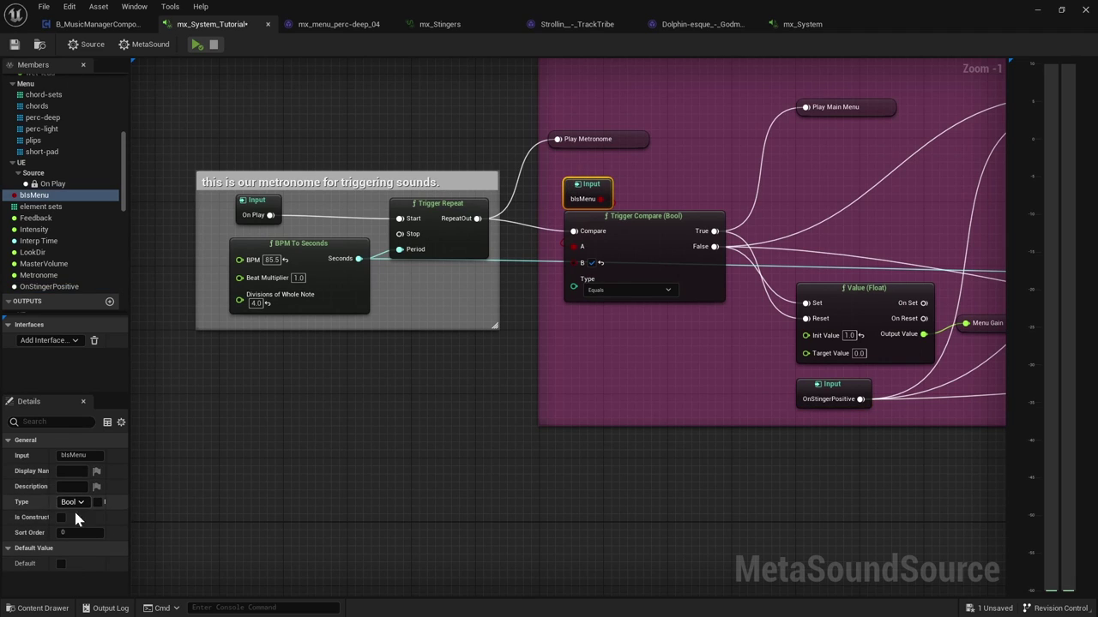
pyautogui.click(61, 563)
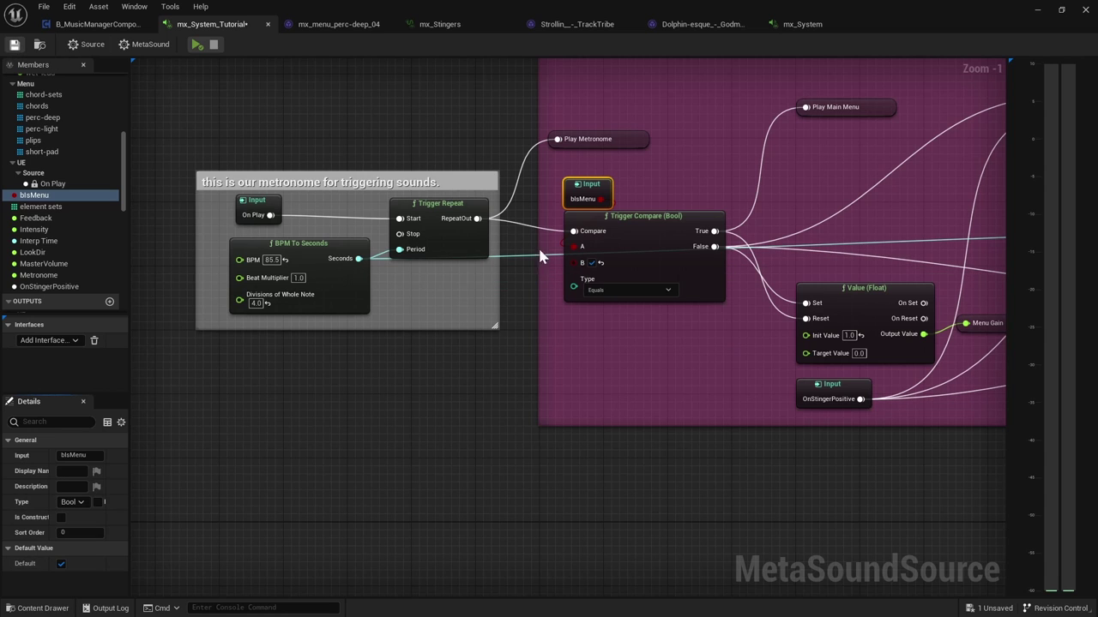
pyautogui.hotkey('ctrl', 's')
# Select the Trigger Repeat node in the metronome block and follow its RepeatOut connections into state management
pyautogui.moveTo(654, 174); pyautogui.dragTo(640, 223, button='right')
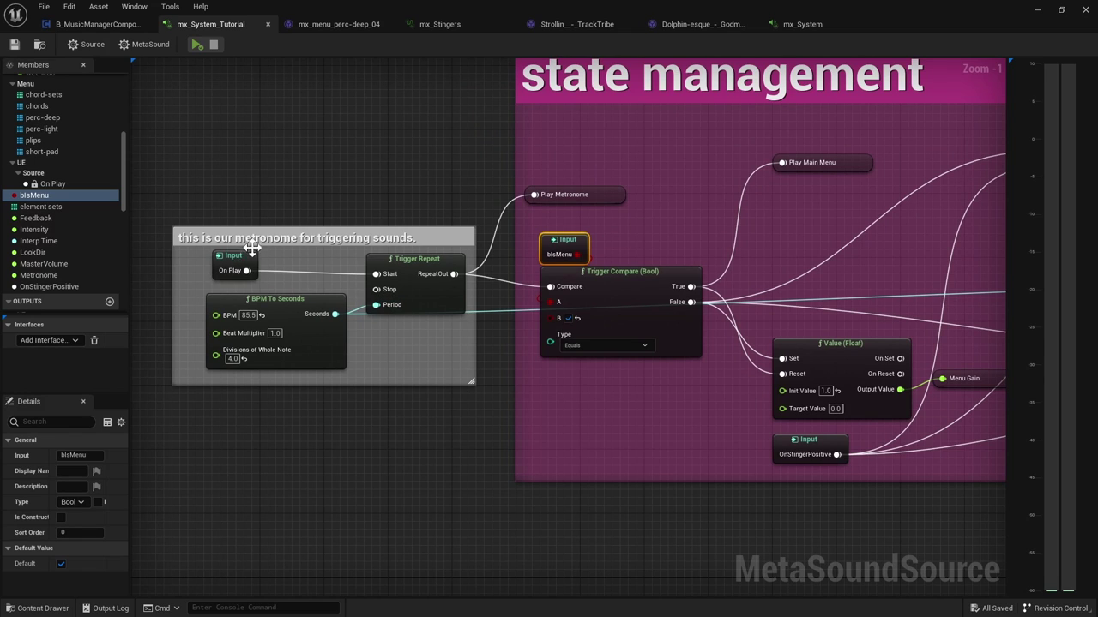
pyautogui.moveTo(414, 203); pyautogui.dragTo(444, 206, button='right')
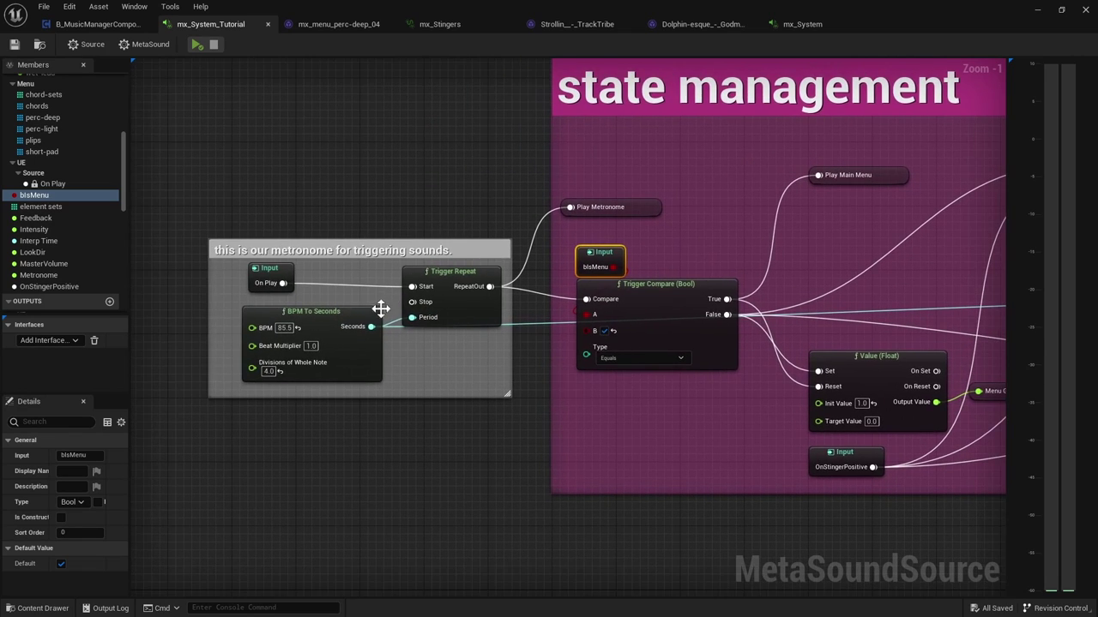
pyautogui.click(453, 272)
pyautogui.moveTo(636, 157); pyautogui.dragTo(332, 197, button='right')
pyautogui.moveTo(263, 287); pyautogui.dragTo(404, 271, button='right')
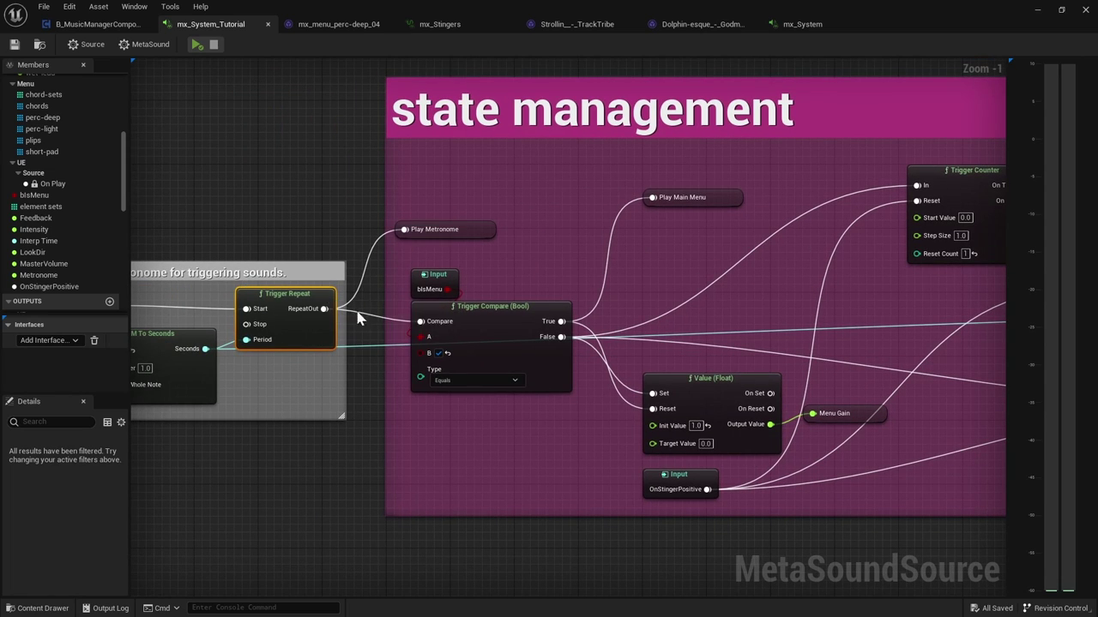
# Inspect the Play Metronome variable node and the Trigger Compare (Bool) node that Trigger Repeat drives
pyautogui.click(486, 229)
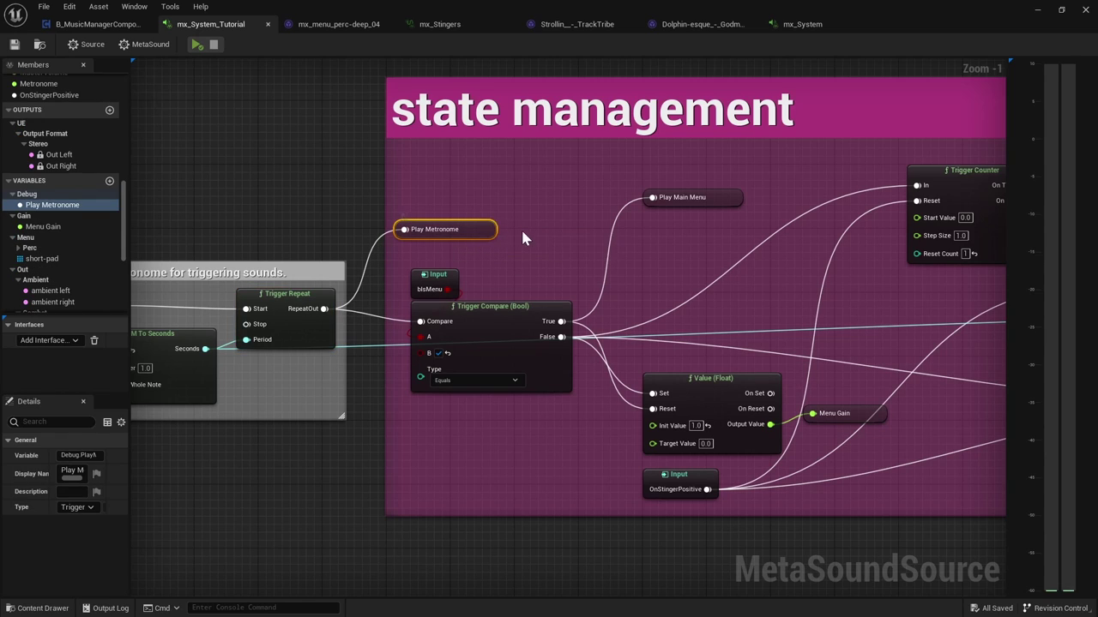
pyautogui.click(452, 241)
pyautogui.click(472, 228)
pyautogui.click(469, 326)
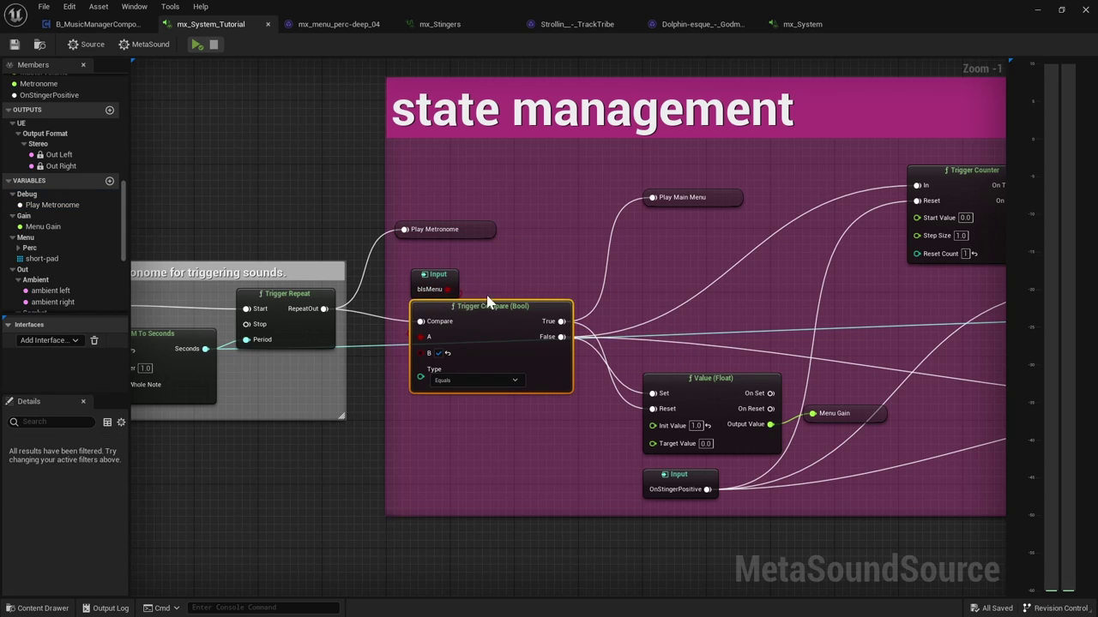
# Inspect the Play Main Menu and Menu Gain variable nodes driven by Trigger Compare (Bool) in state management
pyautogui.moveTo(733, 286); pyautogui.dragTo(621, 314, button='right')
pyautogui.click(605, 225)
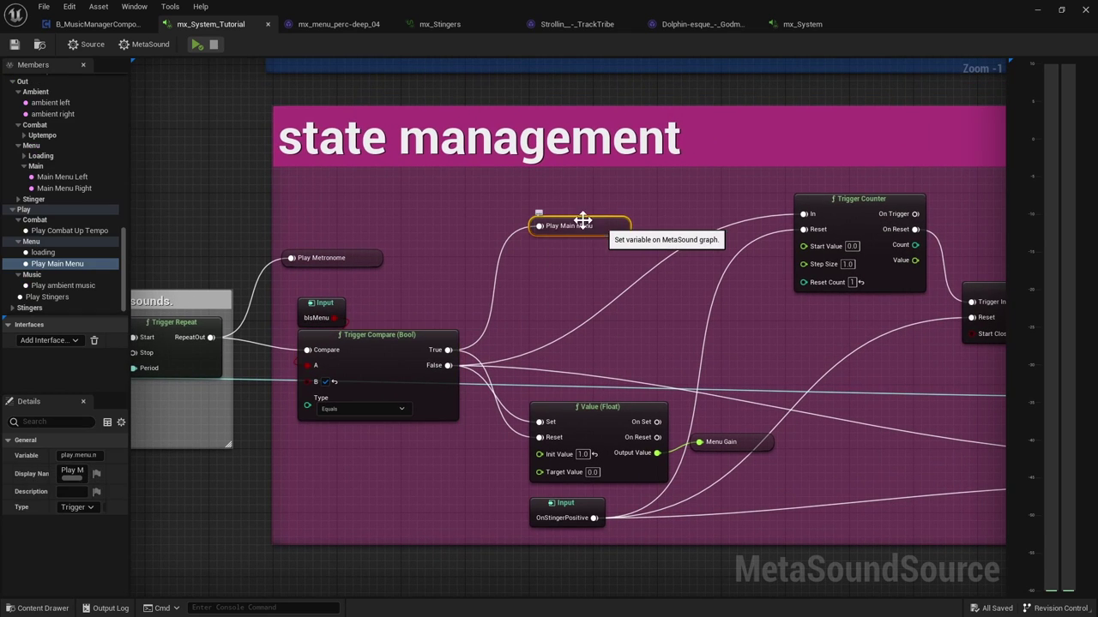
pyautogui.moveTo(669, 349); pyautogui.dragTo(465, 304, button='right')
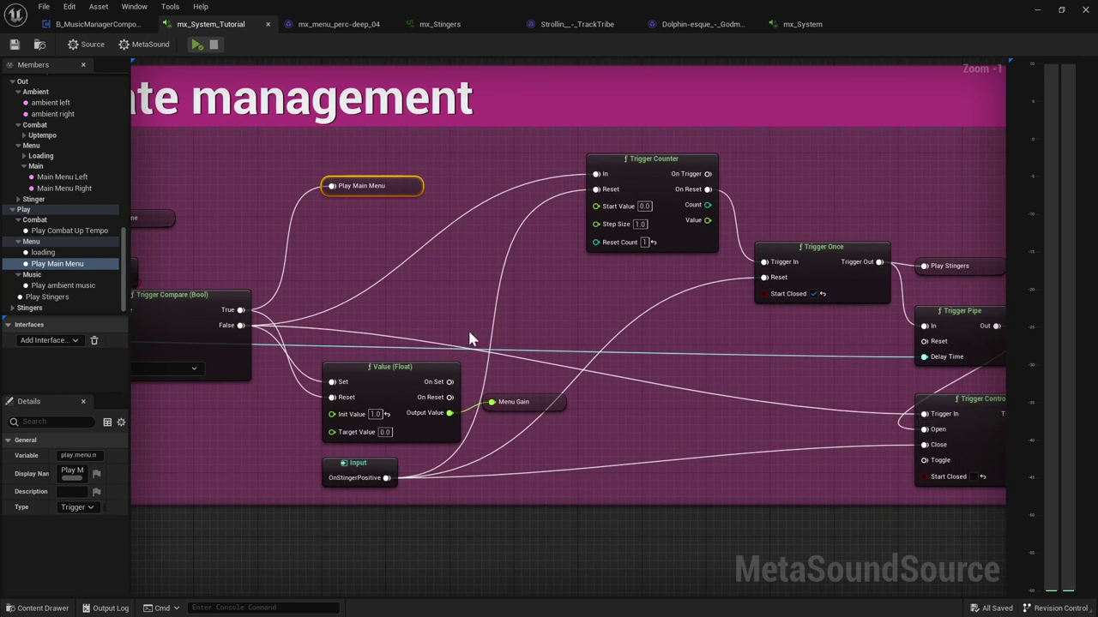
pyautogui.click(536, 402)
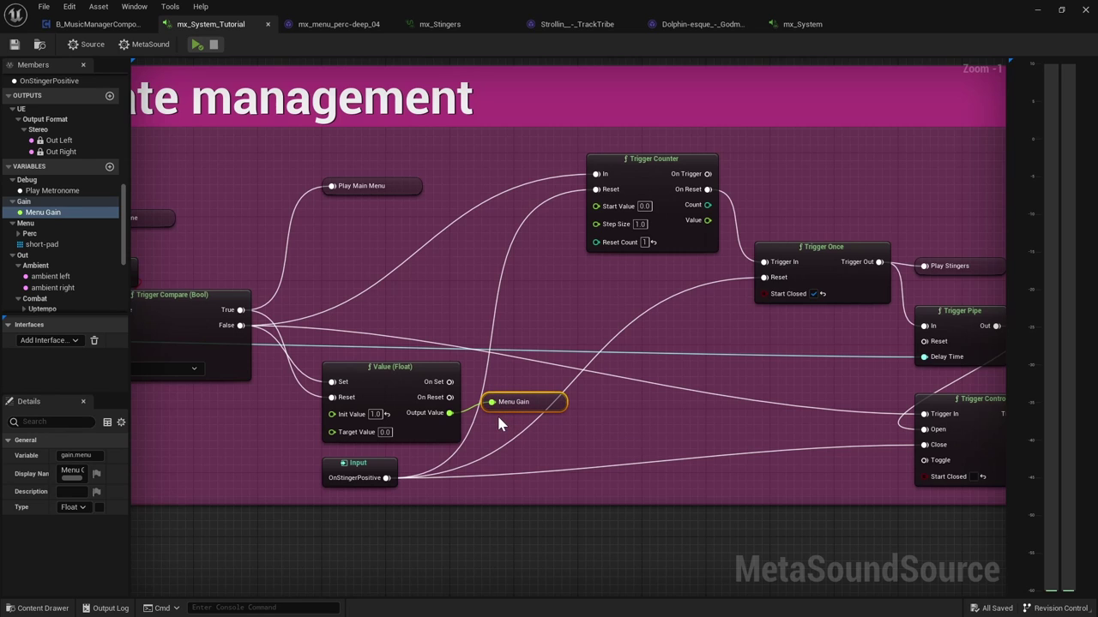
# Follow the False branch through Trigger Control to the Play Combat Up Tempo and Play ambient music variables
pyautogui.moveTo(821, 343); pyautogui.dragTo(595, 299, button='right')
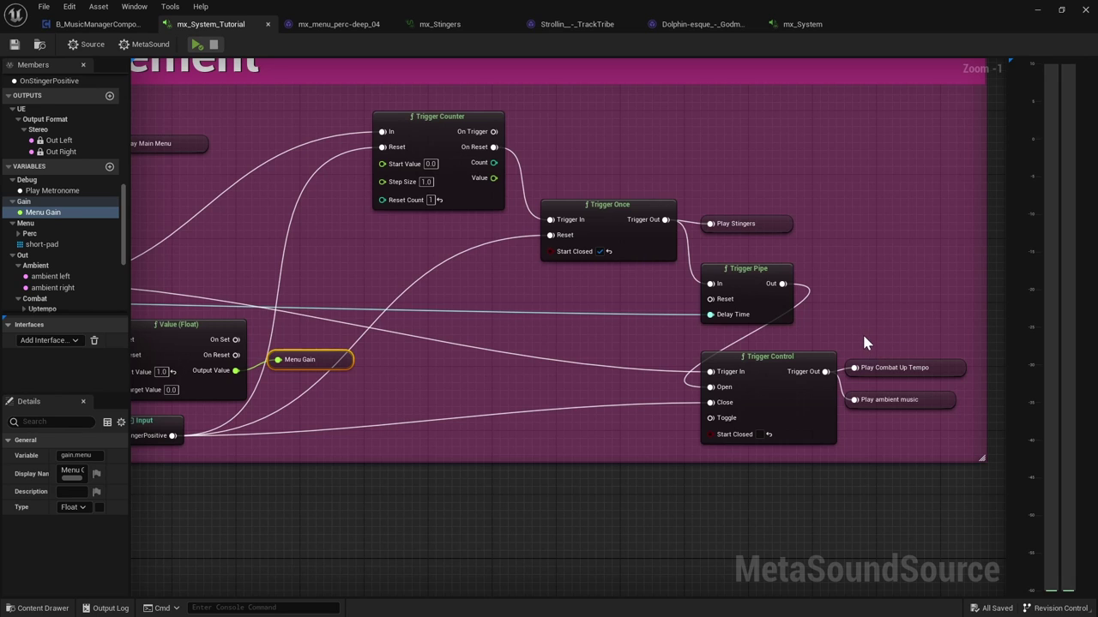
pyautogui.moveTo(862, 336); pyautogui.dragTo(923, 406)
pyautogui.click(895, 329)
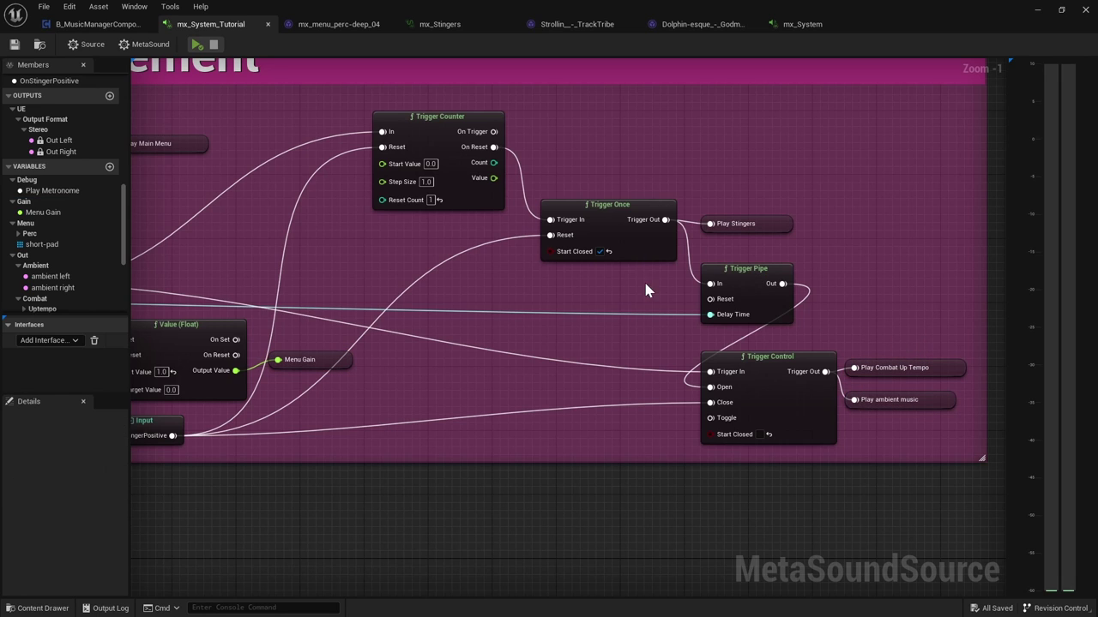
# Select the Play Main Menu variable in state management and jump to its matching node in the menu.main block
pyautogui.moveTo(420, 306); pyautogui.dragTo(747, 406, button='right')
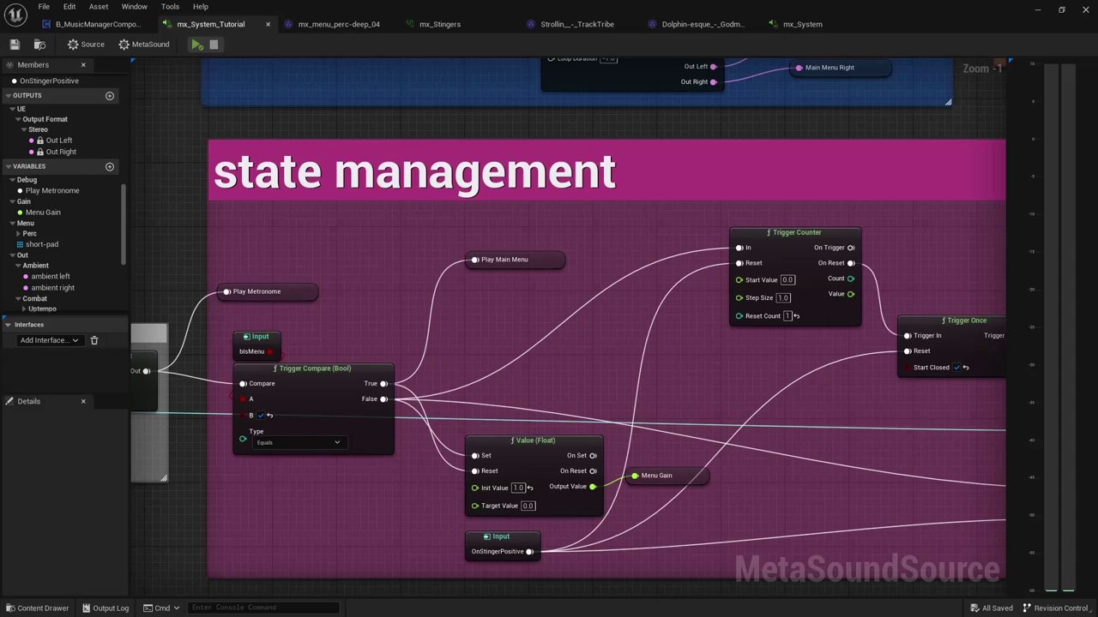
pyautogui.click(523, 259)
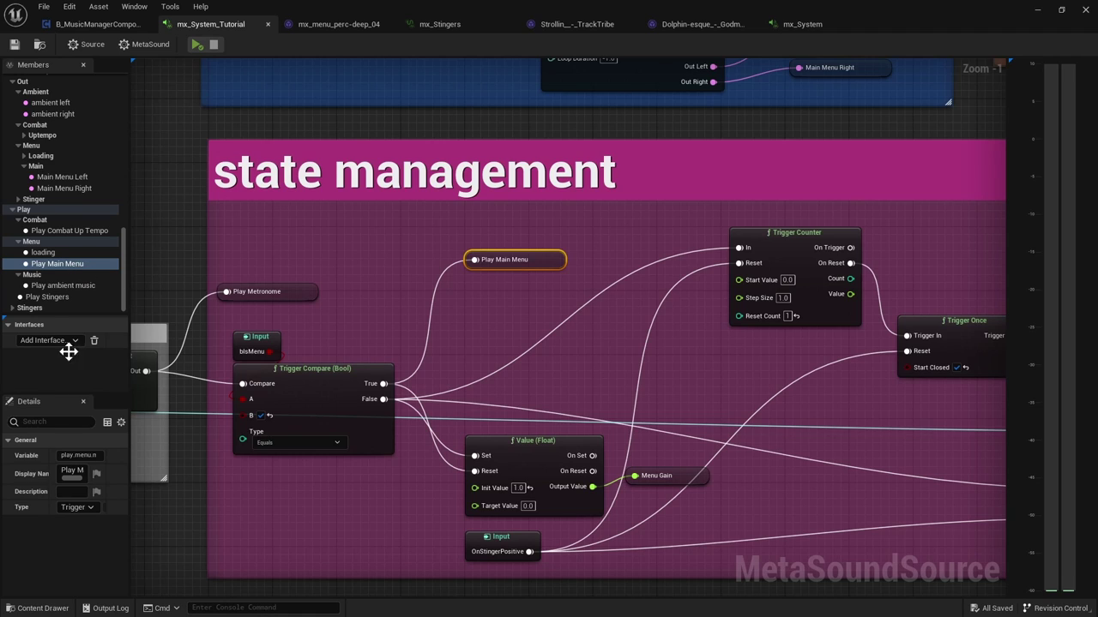
pyautogui.rightClick(72, 270)
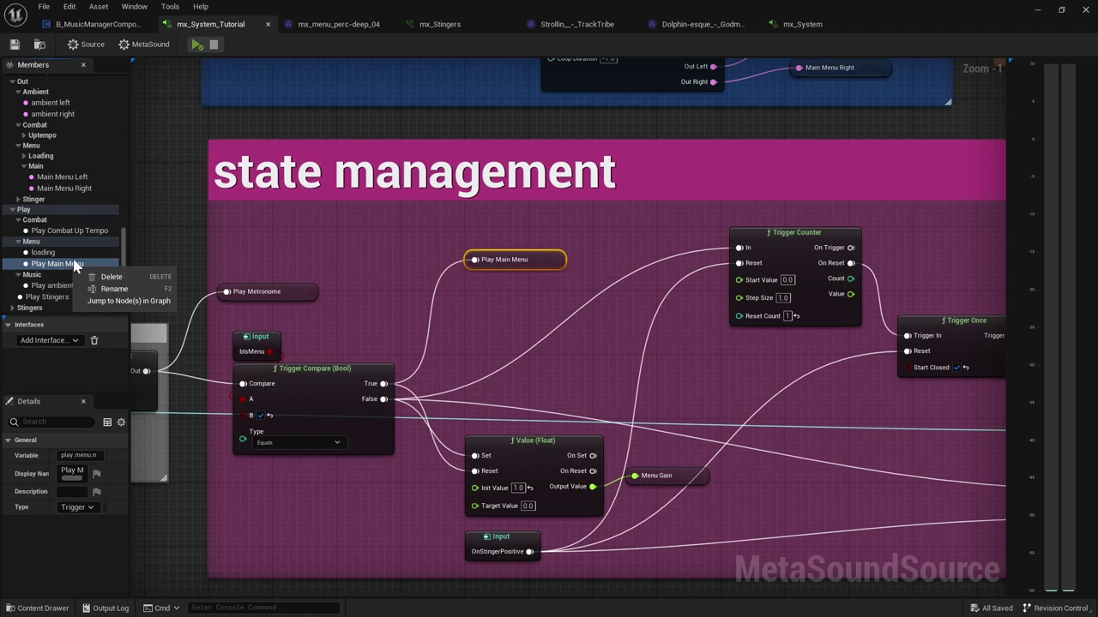
pyautogui.click(112, 301)
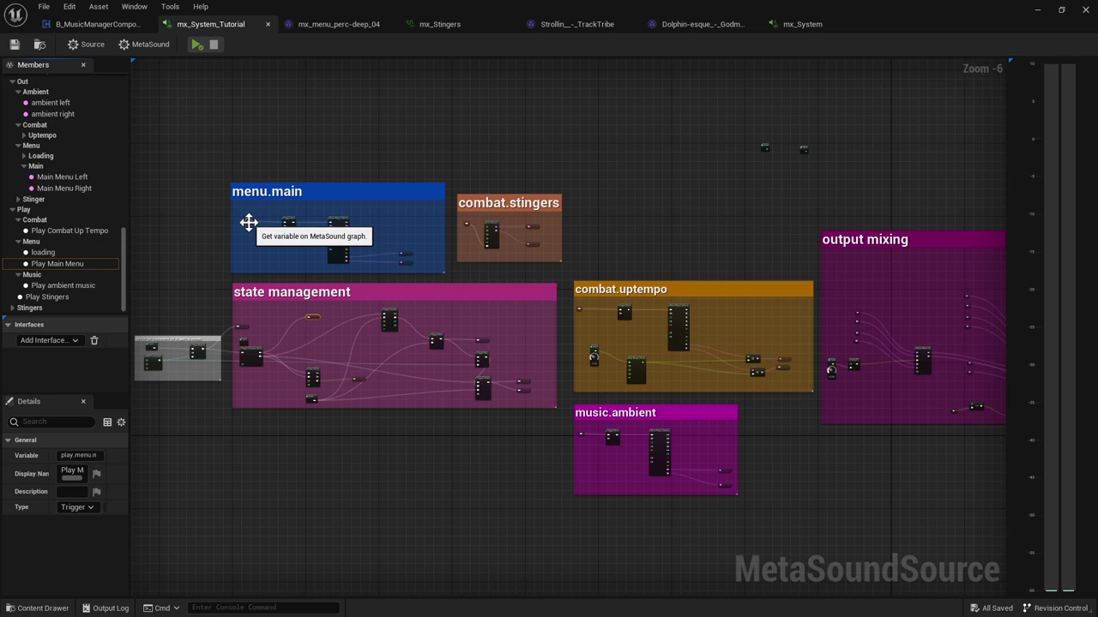
pyautogui.scroll(2, 245, 225)
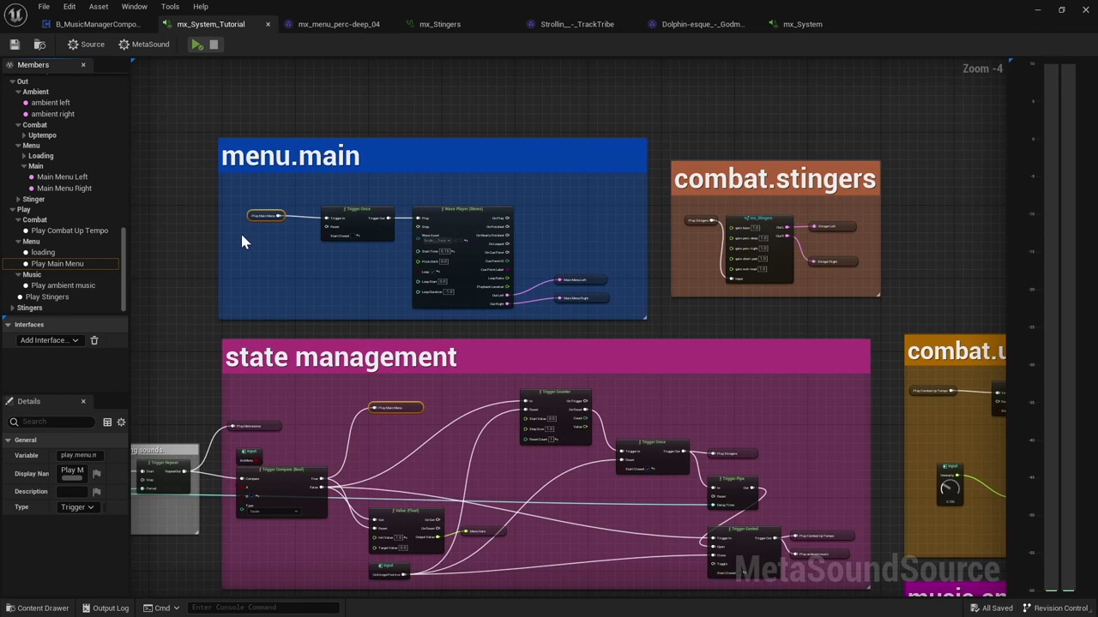
pyautogui.scroll(4, 264, 215)
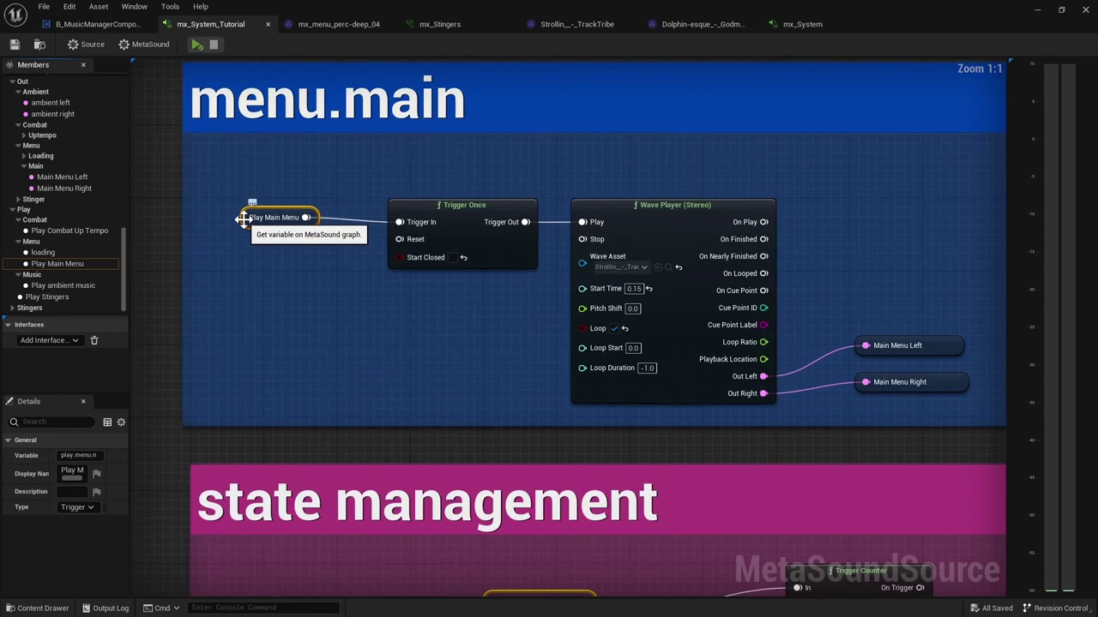
# Select the Play Main Menu node in menu.main and look through the data types available for its variable
pyautogui.click(254, 221)
pyautogui.click(254, 219)
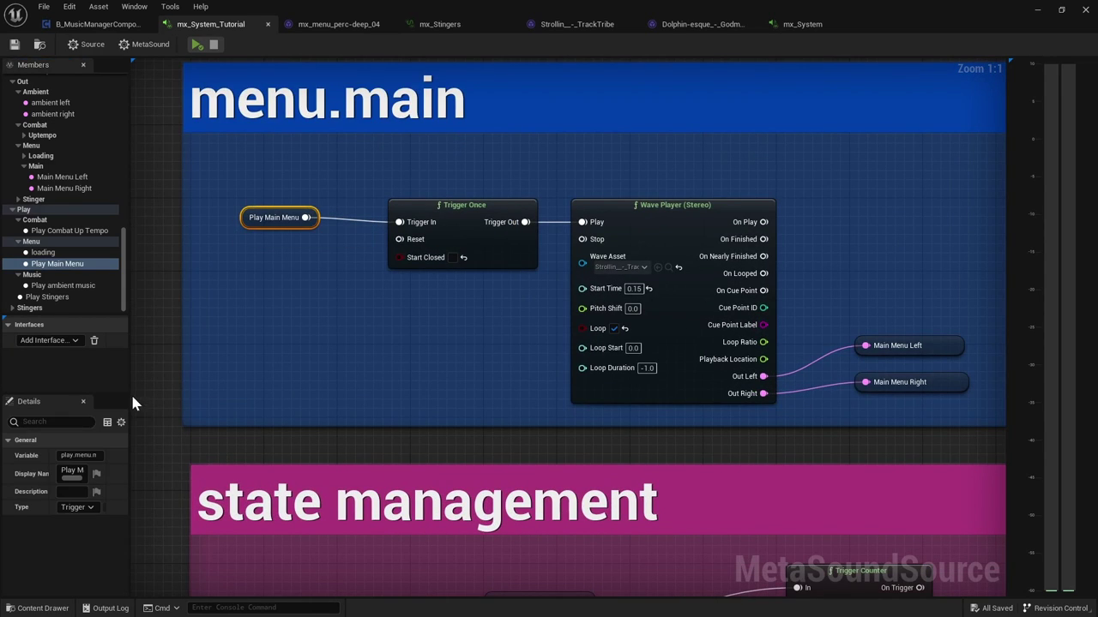
pyautogui.moveTo(127, 392); pyautogui.dragTo(212, 404)
pyautogui.click(128, 502)
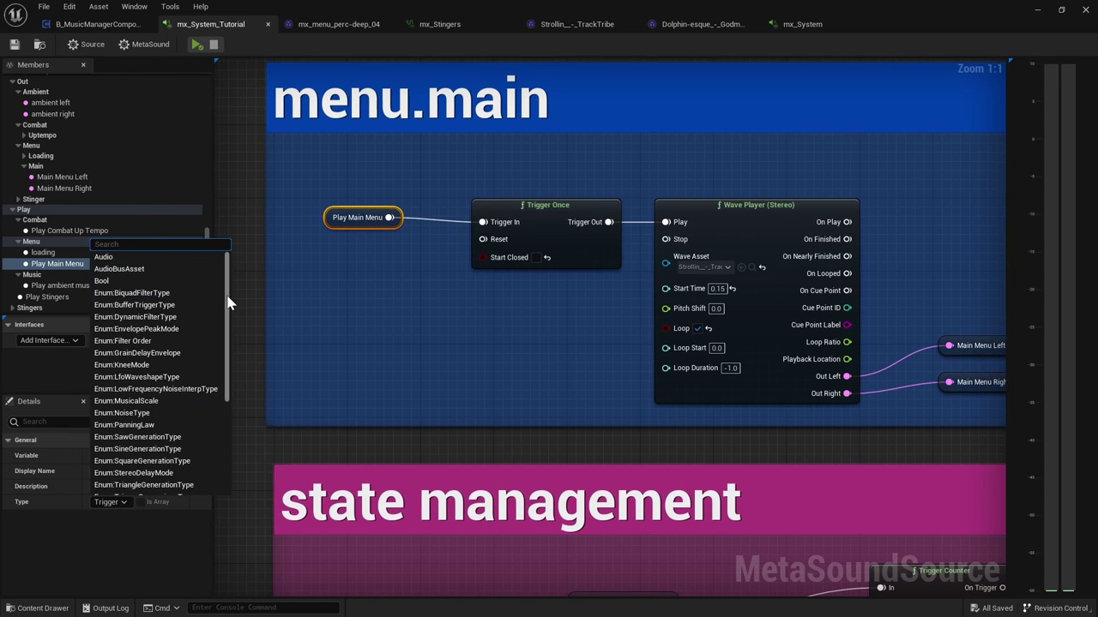
pyautogui.moveTo(228, 302); pyautogui.dragTo(226, 436)
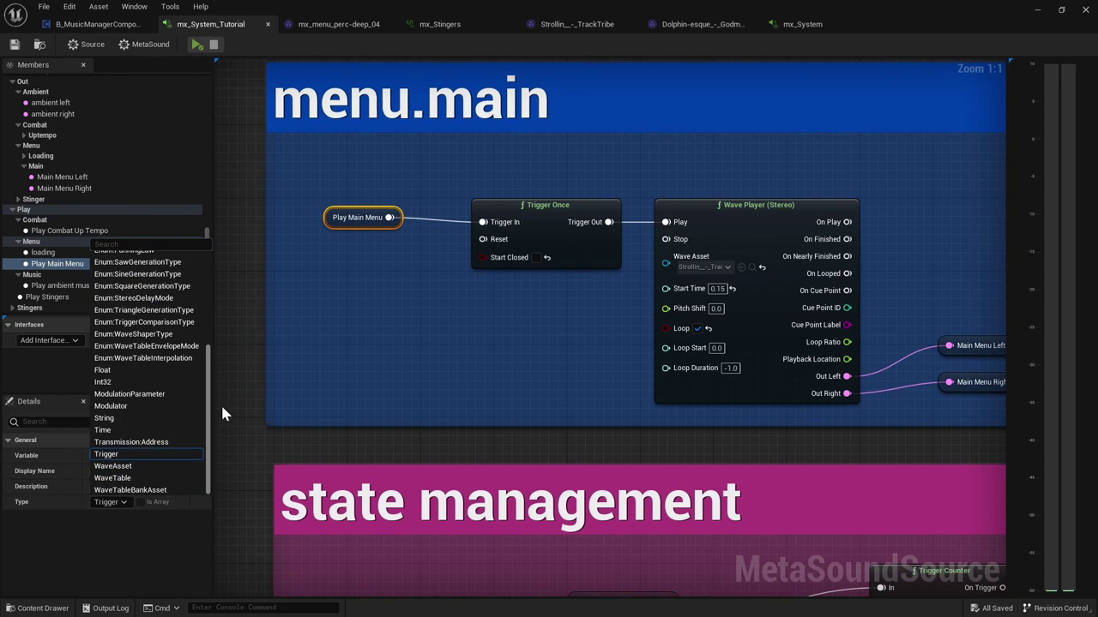
pyautogui.scroll(5, 213, 265)
pyautogui.click(307, 178)
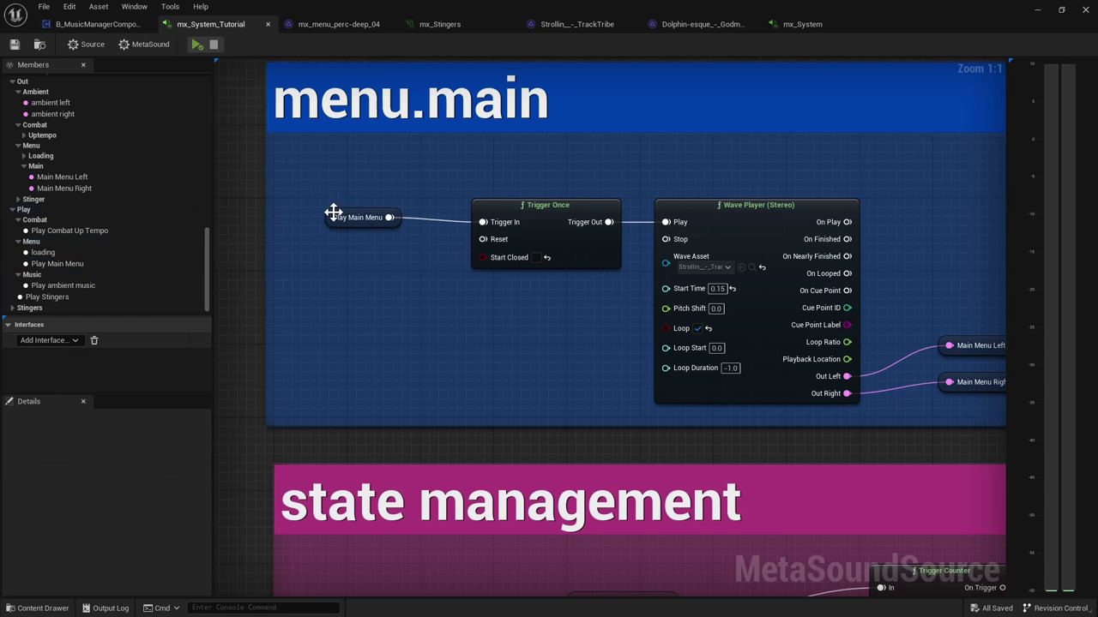
pyautogui.click(334, 217)
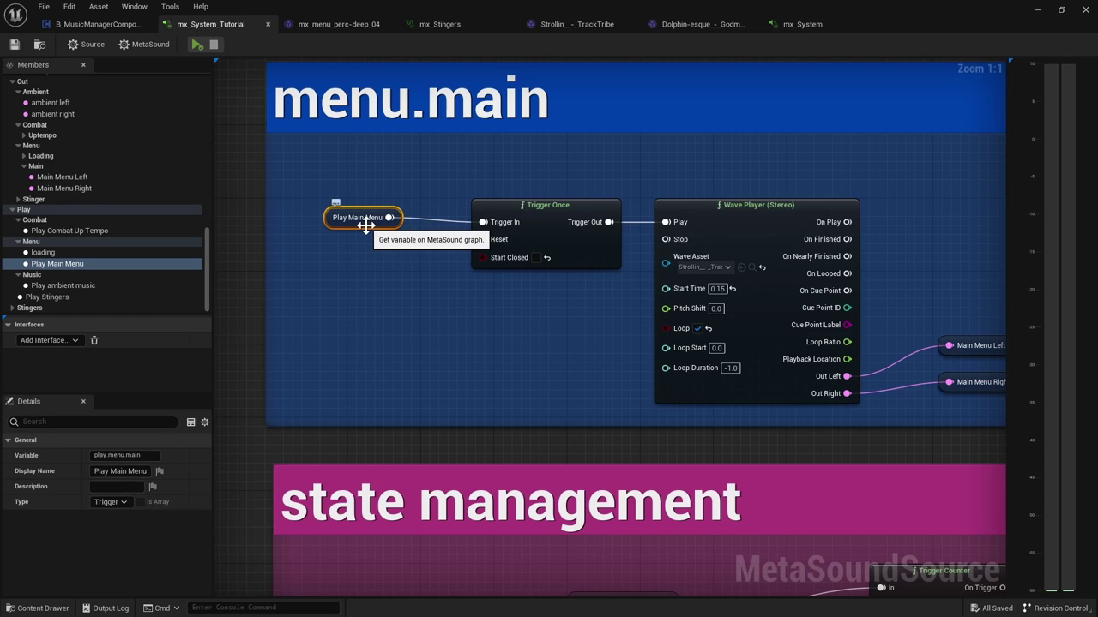
# Trace Play Main Menu through Trigger Once into the Wave Player (Stereo) and its wave asset and outputs
pyautogui.moveTo(593, 361); pyautogui.dragTo(489, 366, button='right')
pyautogui.moveTo(411, 187); pyautogui.dragTo(459, 259)
pyautogui.click(479, 346)
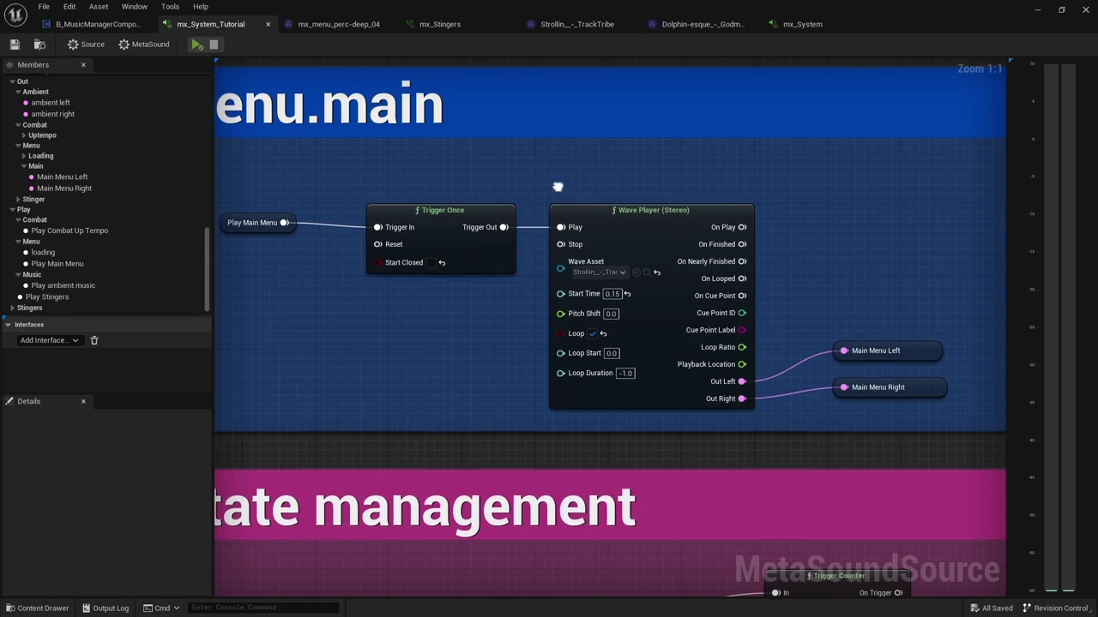
pyautogui.moveTo(557, 186); pyautogui.dragTo(469, 165, button='right')
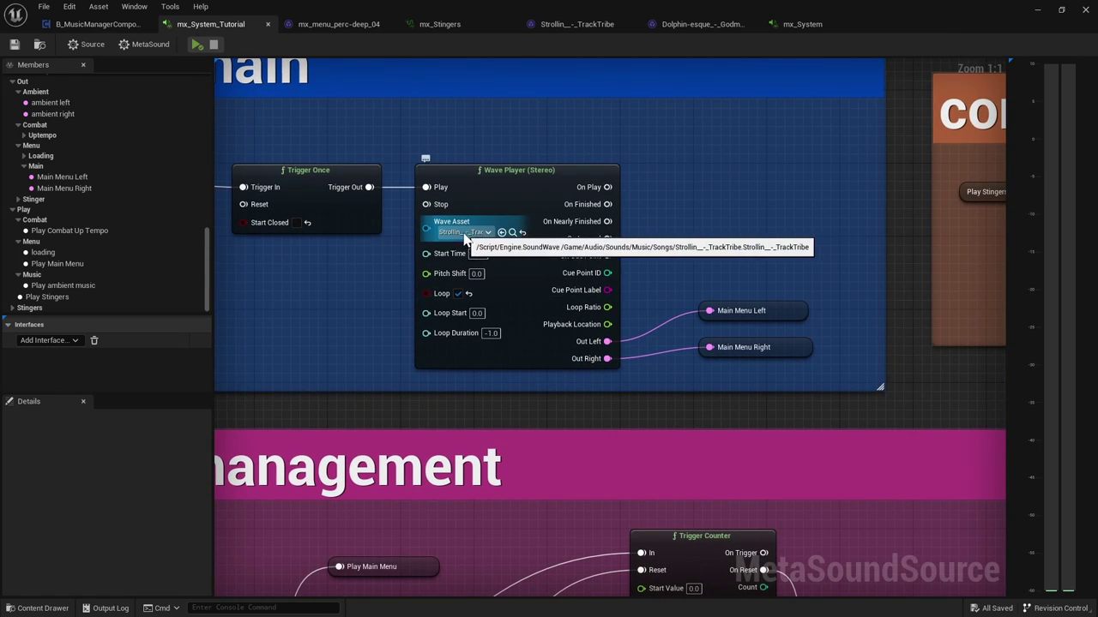
pyautogui.moveTo(661, 284); pyautogui.dragTo(657, 269, button='right')
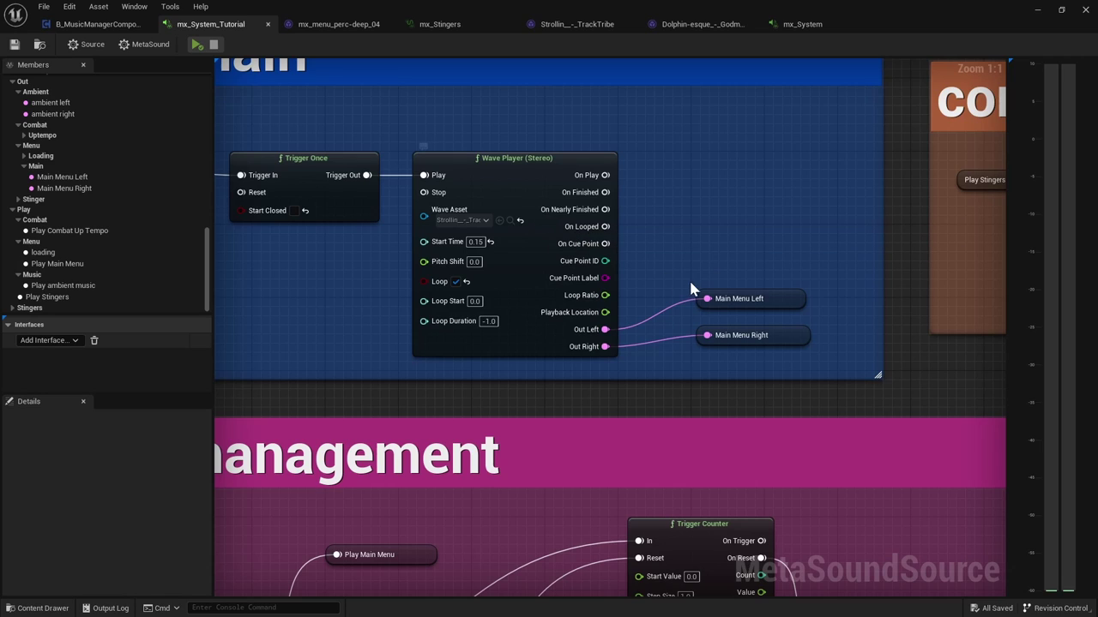
# Select the Main Menu Left output variable in menu.main and examine its full variable name and category nesting
pyautogui.click(777, 298)
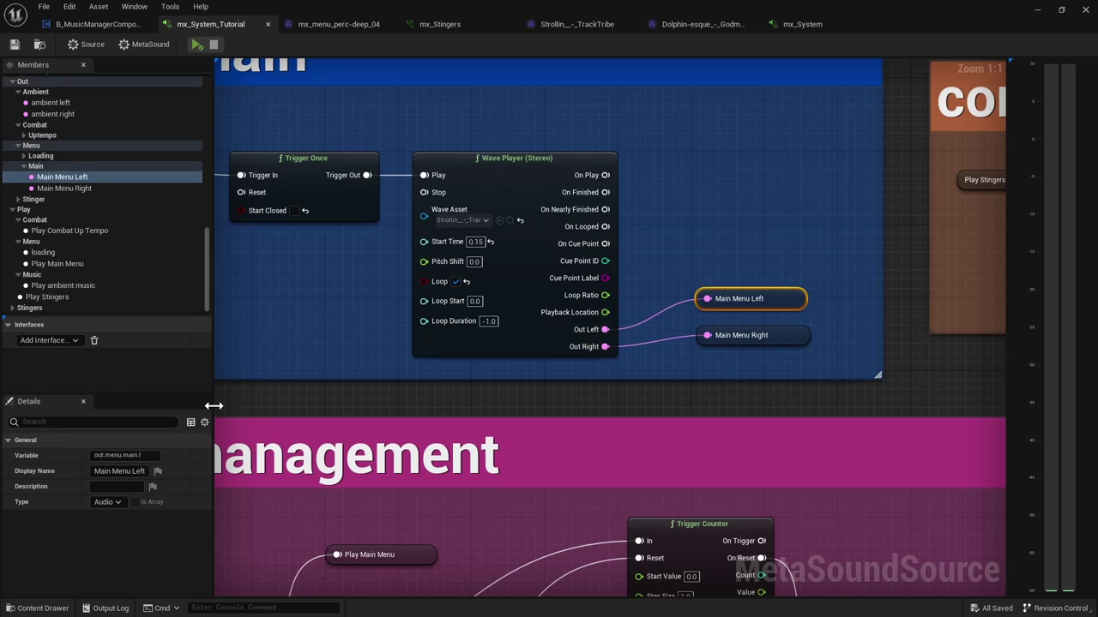
pyautogui.moveTo(215, 405); pyautogui.dragTo(275, 412)
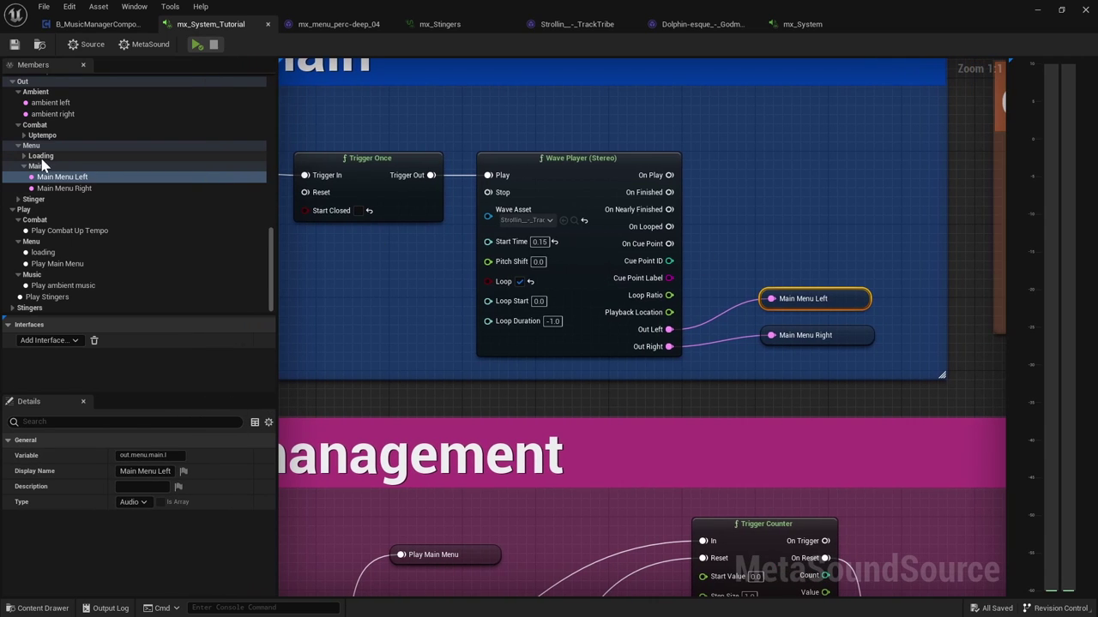
pyautogui.scroll(1, 38, 163)
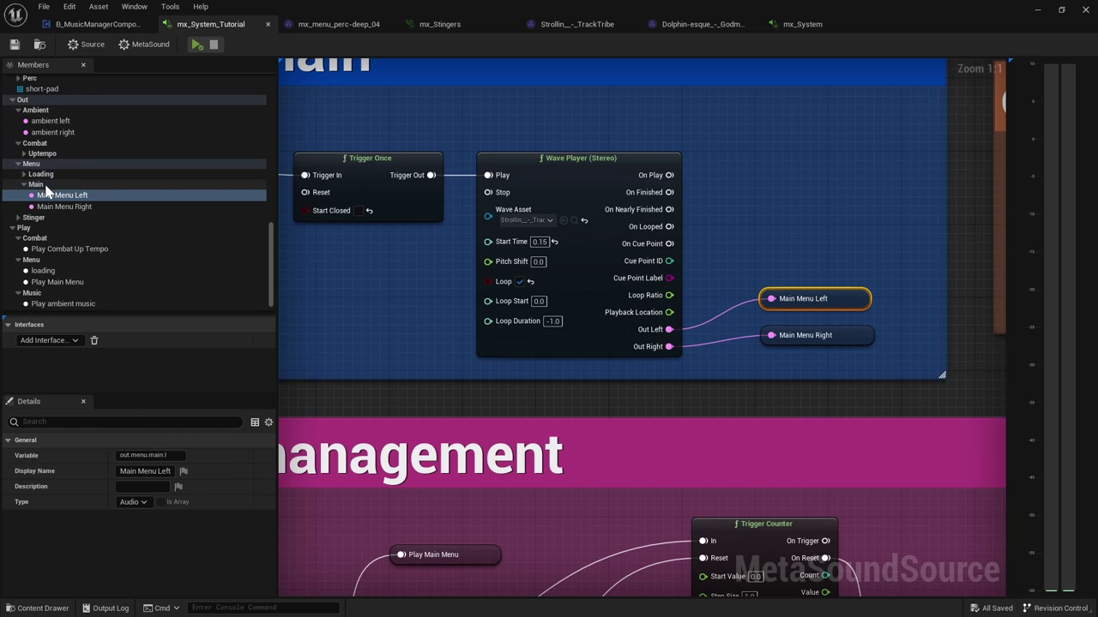
pyautogui.click(145, 455)
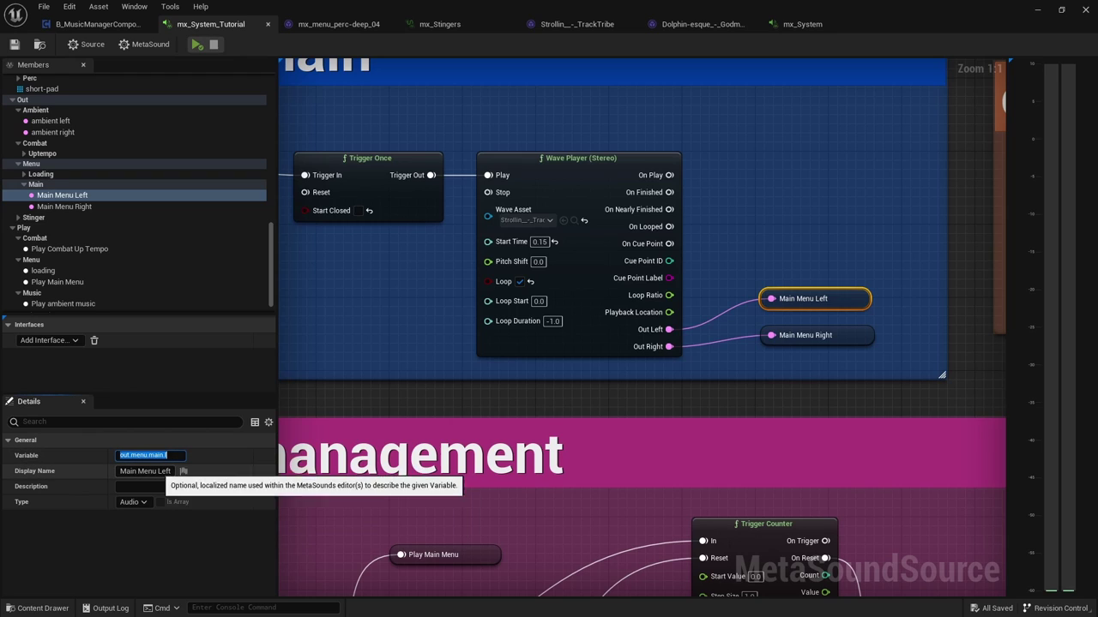
# Clear the out.menu.main.l variable's display name, set it back to Main Menu Left and save the MetaSound
pyautogui.click(142, 471)
pyautogui.press('BackSpace')
pyautogui.press('Return')
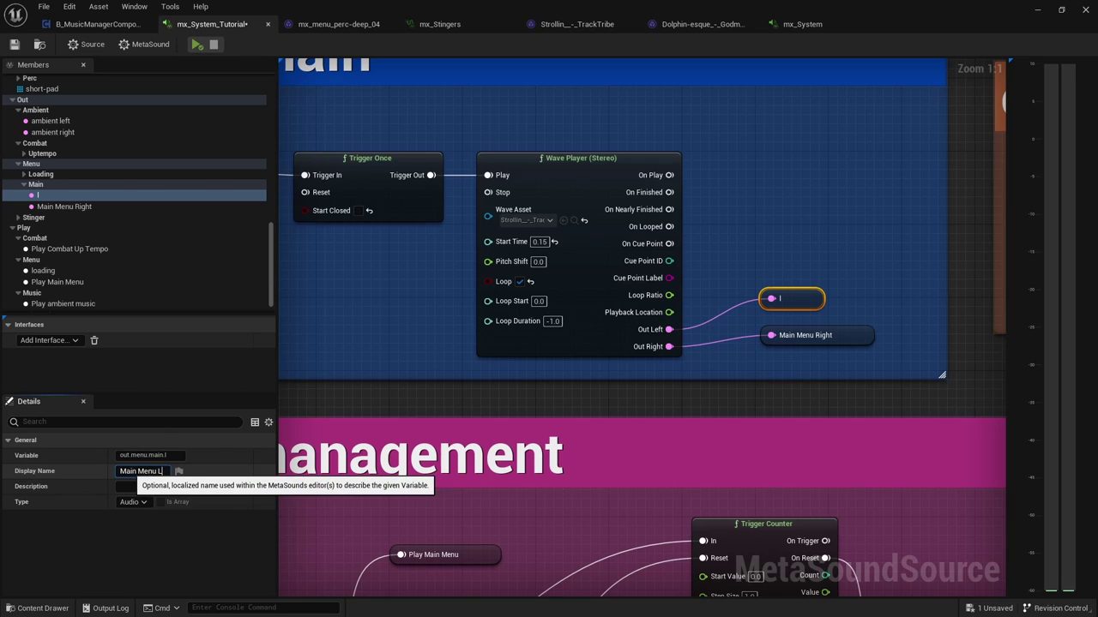
pyautogui.press('Return')
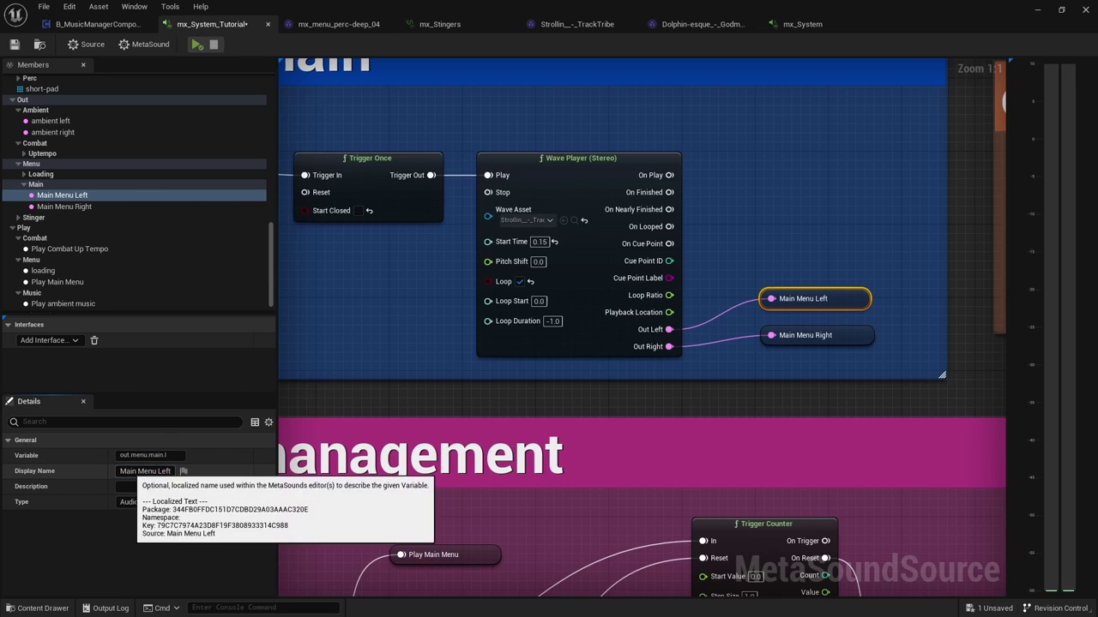
pyautogui.click(15, 45)
pyautogui.click(758, 245)
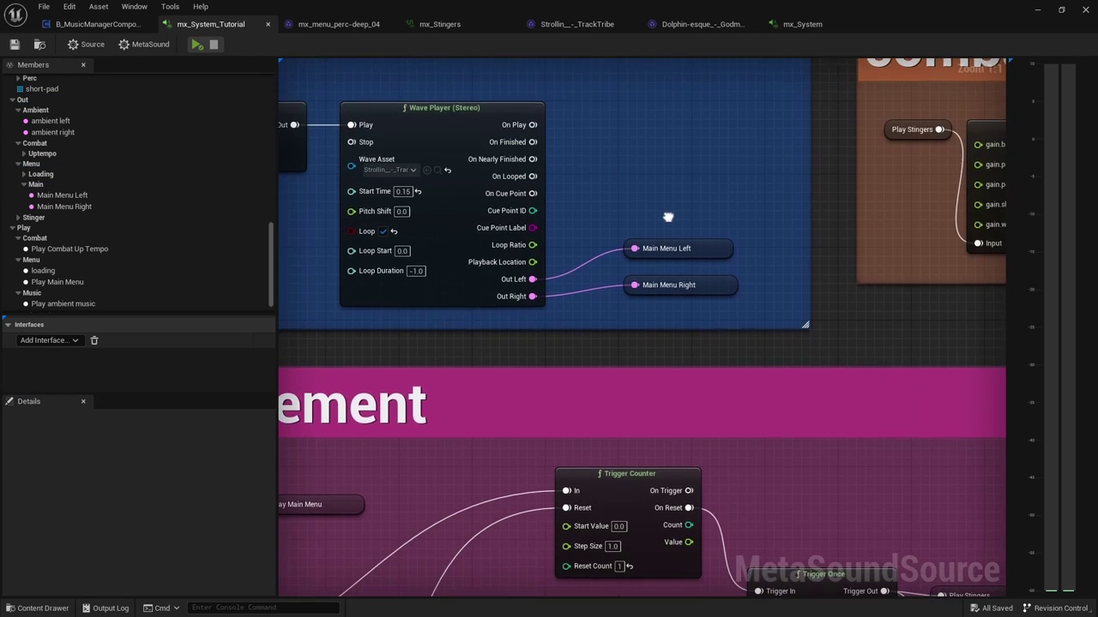
# Select the Main Menu Left variable and jump to its node in the output mixing block
pyautogui.moveTo(845, 262); pyautogui.dragTo(711, 210, button='right')
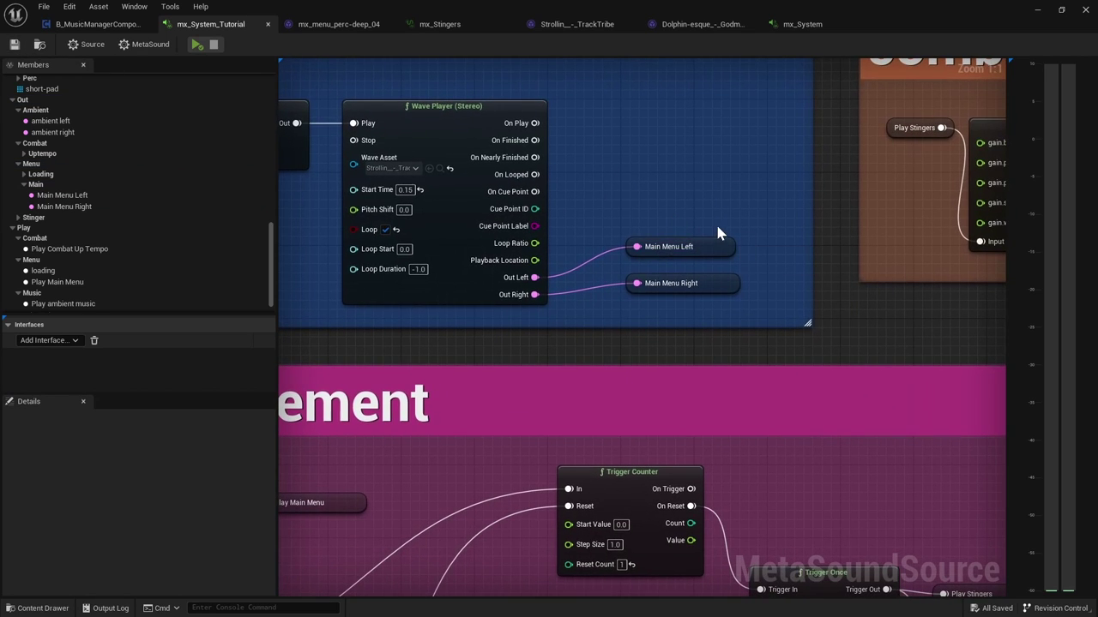
pyautogui.click(700, 246)
pyautogui.moveTo(771, 183); pyautogui.dragTo(555, 185, button='right')
pyautogui.rightClick(93, 196)
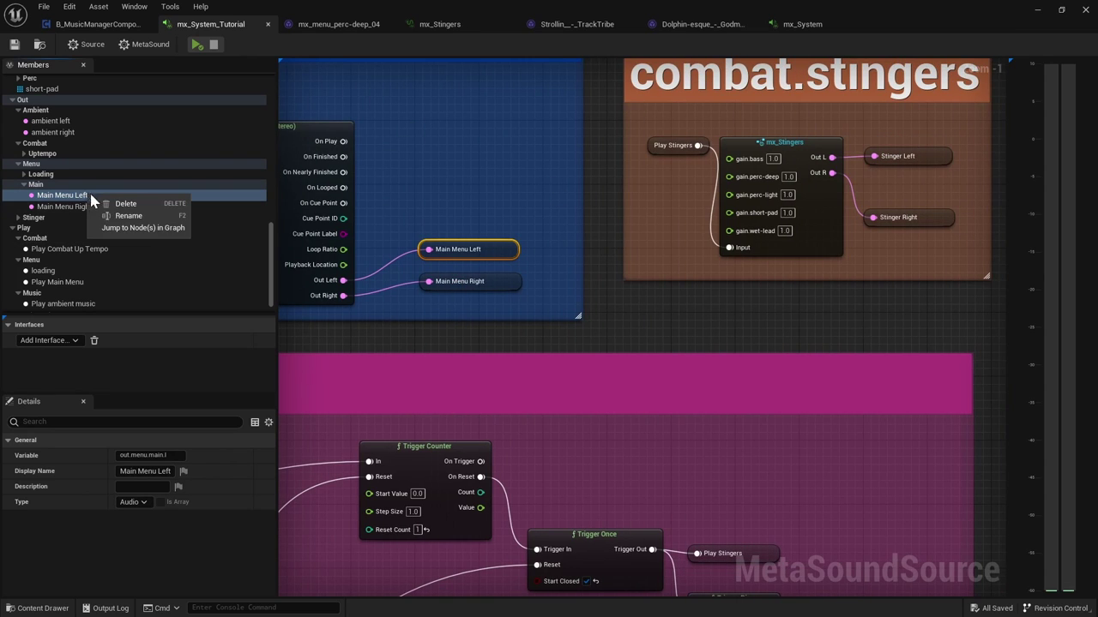
pyautogui.click(143, 228)
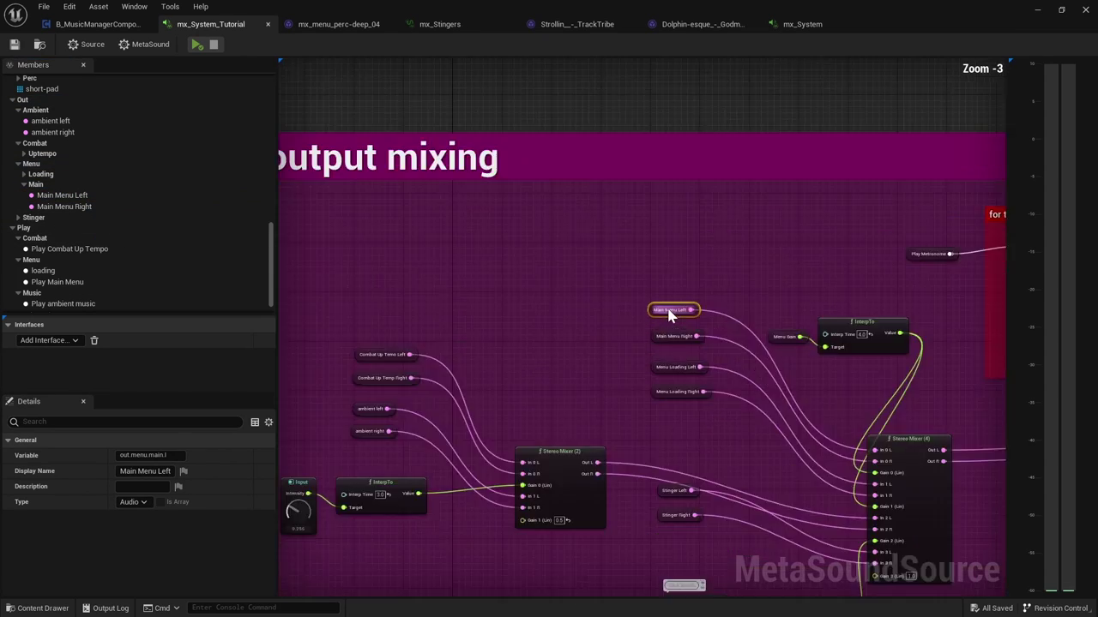
# Delete the two unconnected input nodes, element sets and elements (amb), above output mixing
pyautogui.moveTo(339, 92); pyautogui.dragTo(549, 429, button='right')
pyautogui.moveTo(339, 218); pyautogui.dragTo(506, 286)
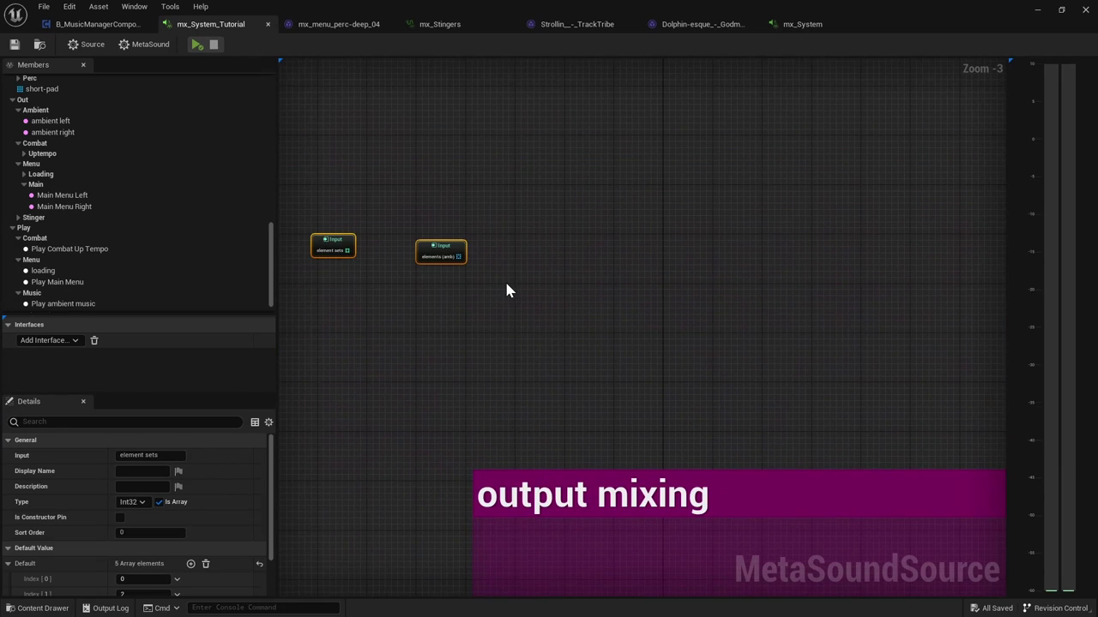
pyautogui.press('Delete')
# Examine how the menu channels and the interpolated Menu Gain feed Stereo Mixer (4) in output mixing
pyautogui.moveTo(637, 400); pyautogui.dragTo(328, 19, button='right')
pyautogui.moveTo(669, 283); pyautogui.dragTo(622, 218, button='right')
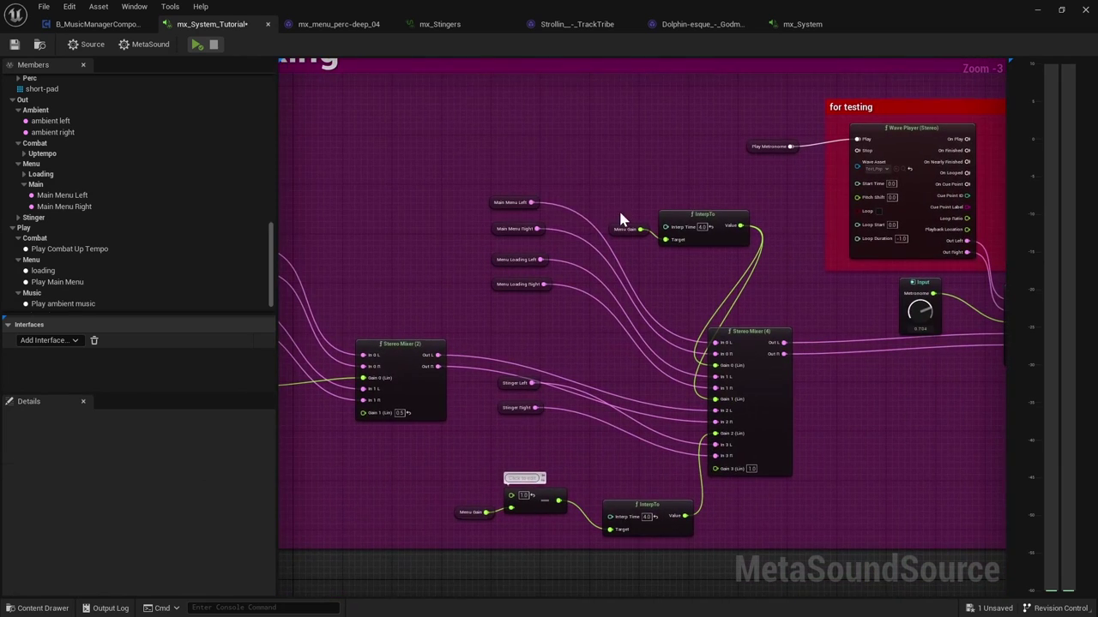
pyautogui.scroll(2, 503, 199)
pyautogui.moveTo(467, 172); pyautogui.dragTo(551, 261)
pyautogui.click(578, 194)
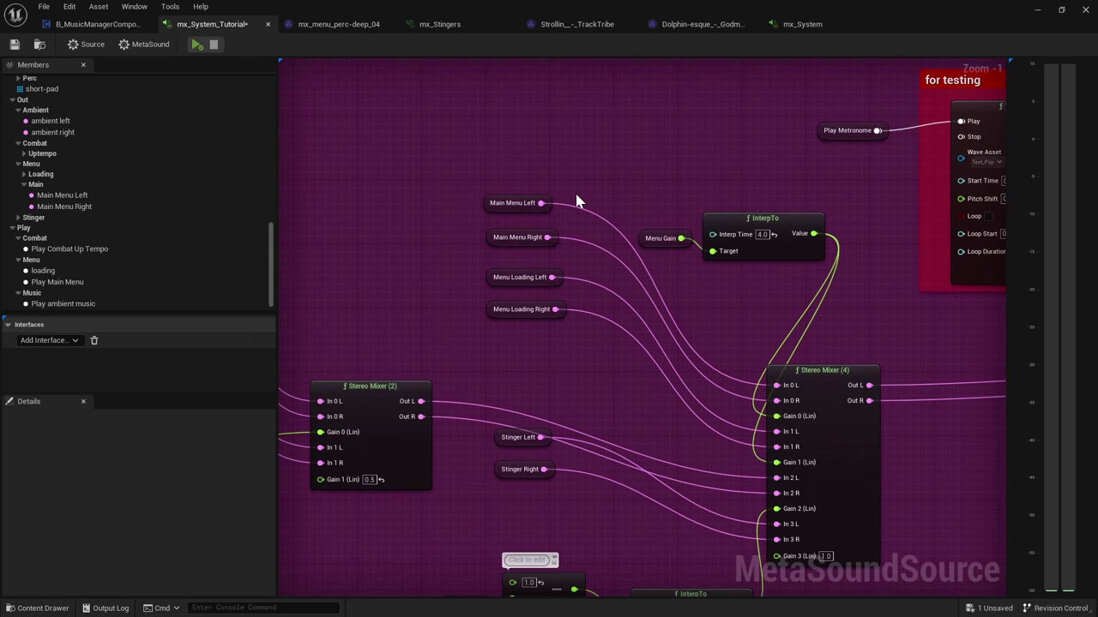
pyautogui.click(839, 371)
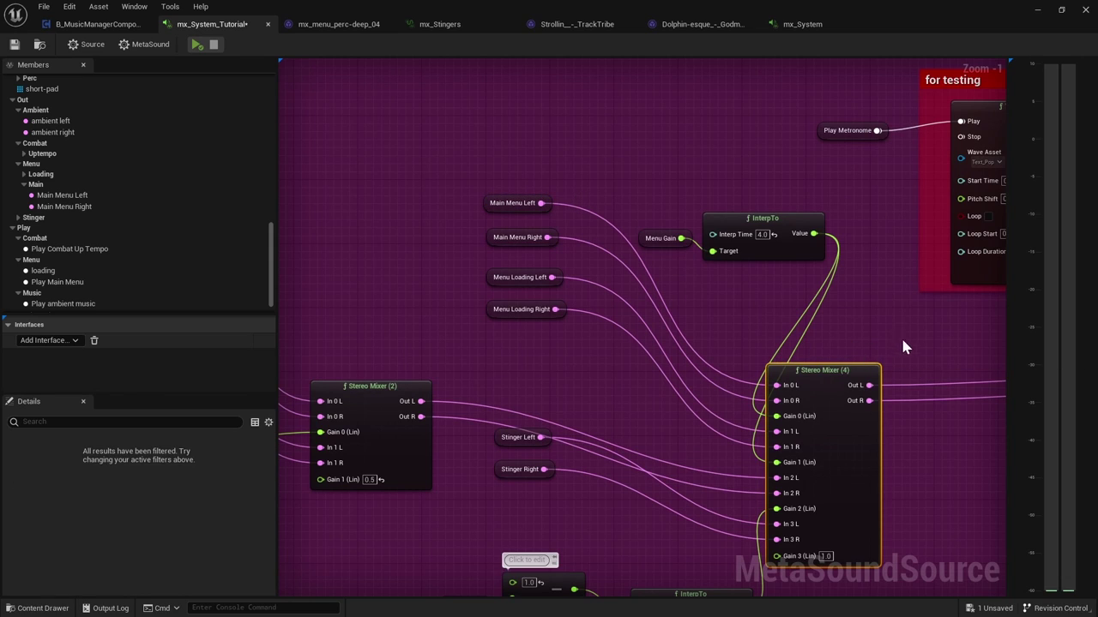
pyautogui.moveTo(905, 340); pyautogui.dragTo(810, 315, button='right')
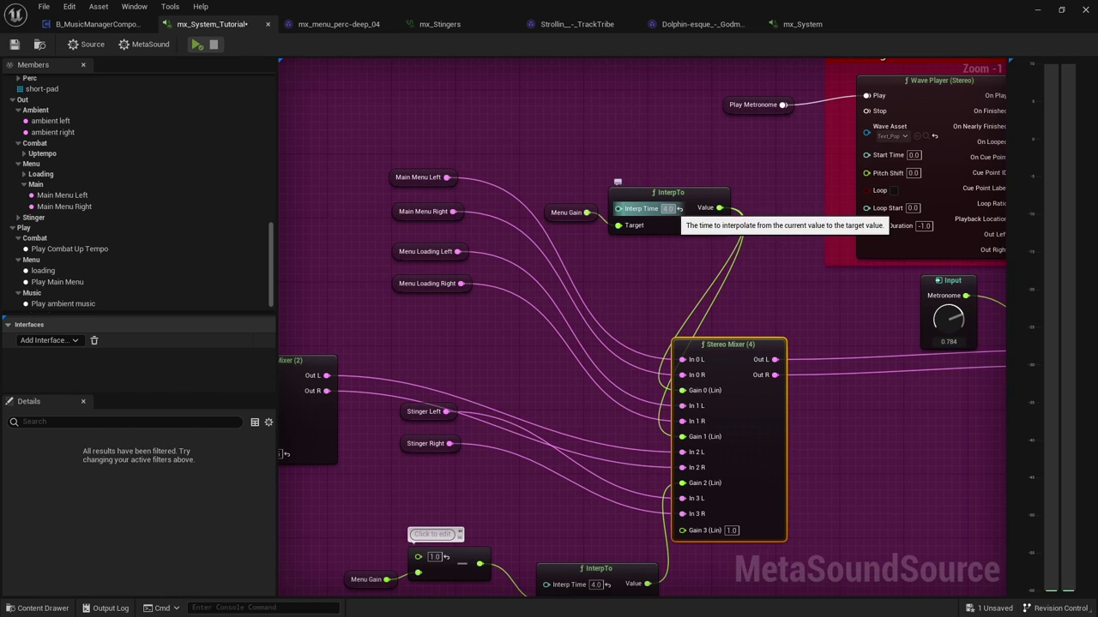
pyautogui.click(562, 211)
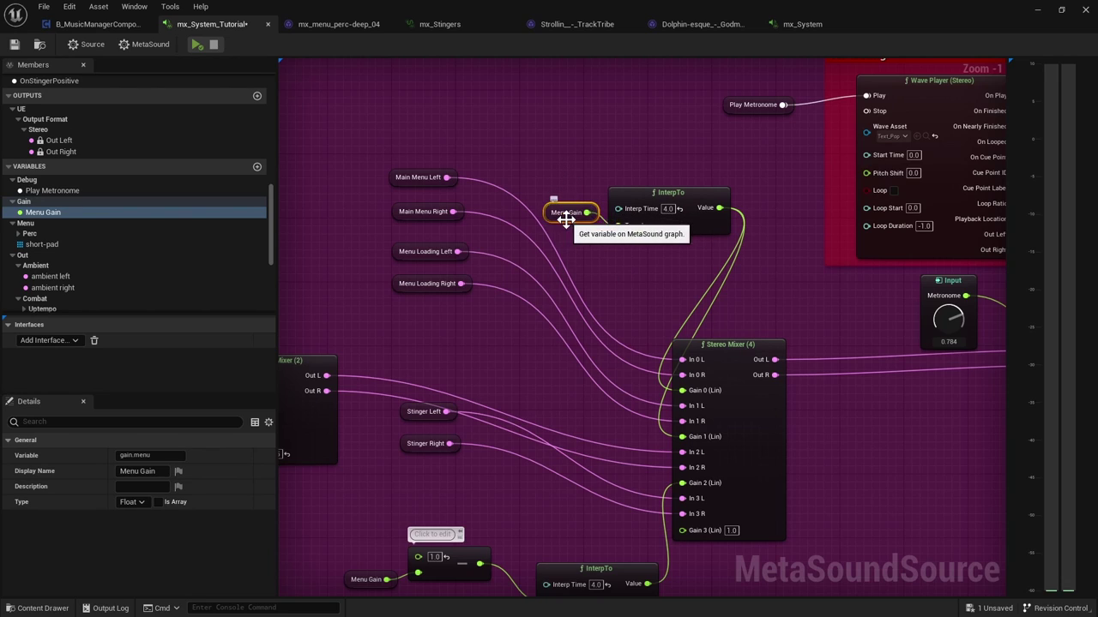
# Highlight Menu Gain with its InterpTo, the two Main Menu channels, and the two Menu Loading channels in output mixing
pyautogui.moveTo(538, 147); pyautogui.dragTo(630, 229)
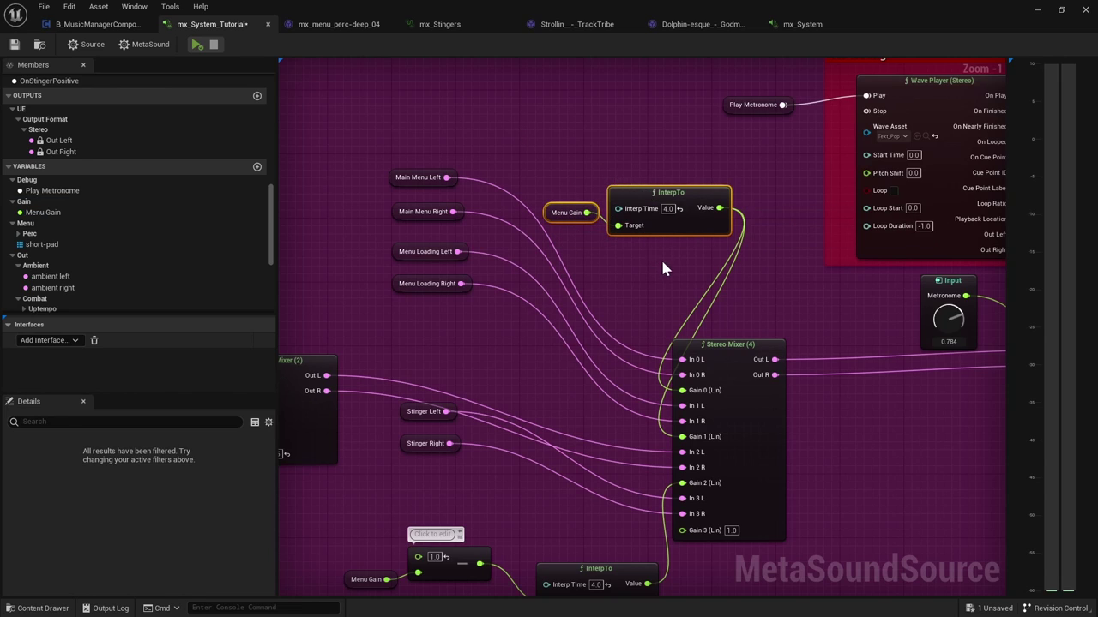
pyautogui.scroll(-2, 609, 378)
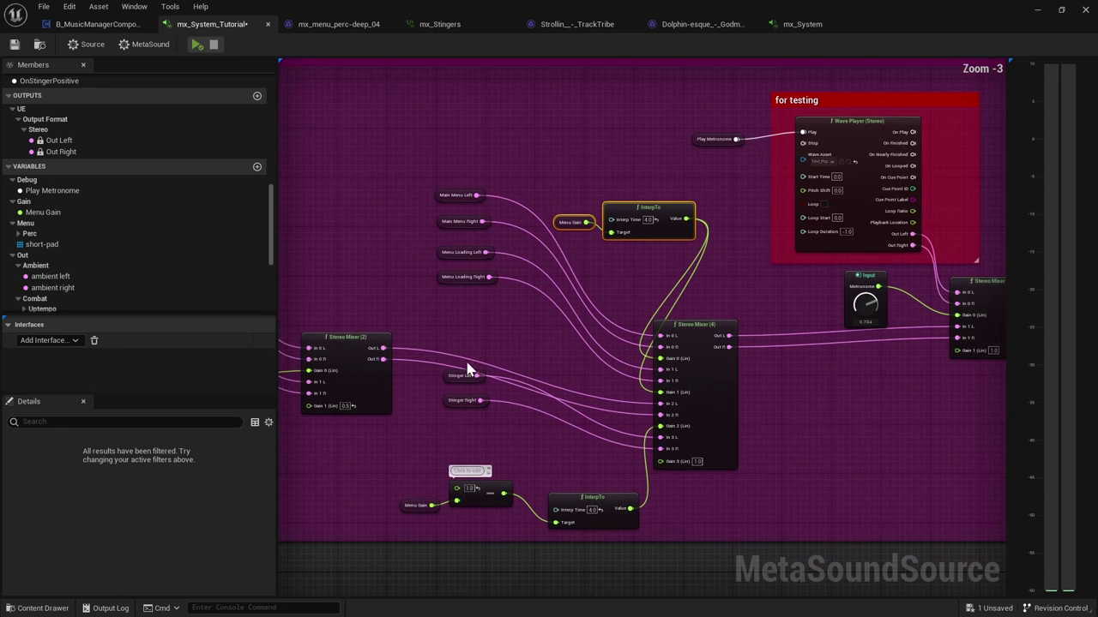
pyautogui.moveTo(429, 183); pyautogui.dragTo(494, 224)
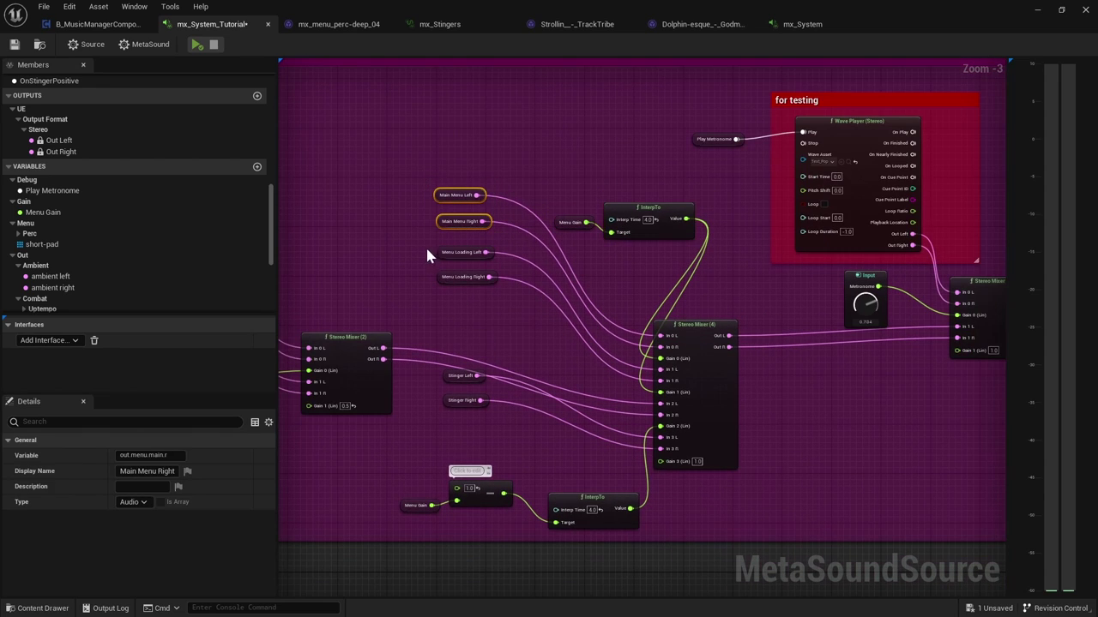
pyautogui.moveTo(424, 242); pyautogui.dragTo(530, 306)
pyautogui.scroll(3, 431, 256)
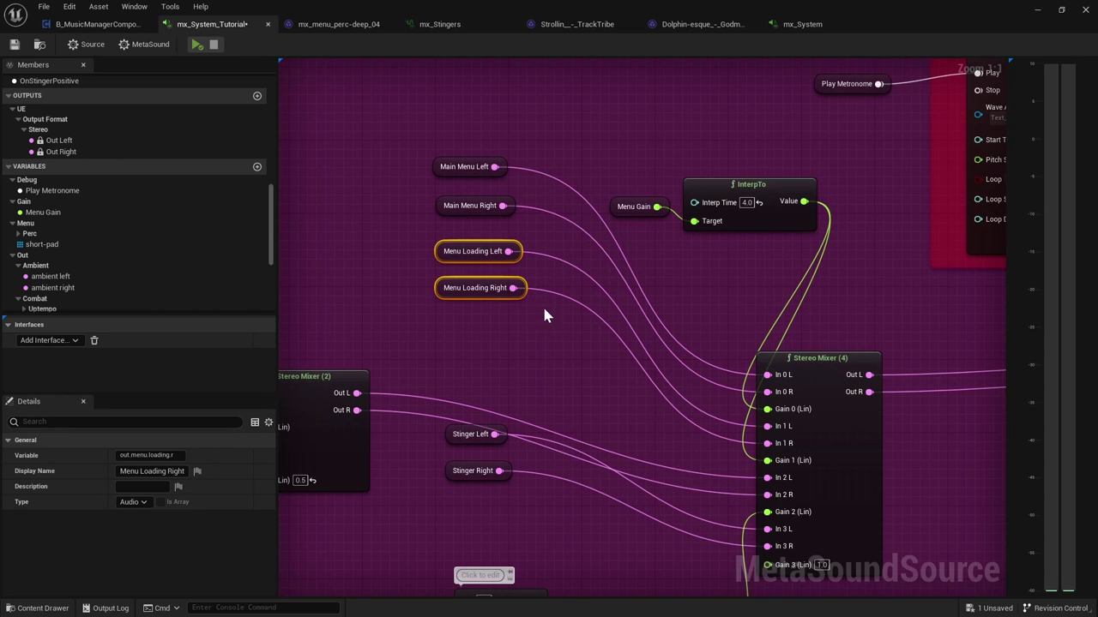
# Return to the metronome block and examine how its Trigger Repeat drives the bIsMenu Trigger Compare in state management
pyautogui.scroll(-3, 544, 315)
pyautogui.scroll(-3, 531, 334)
pyautogui.moveTo(555, 311); pyautogui.dragTo(883, 328, button='right')
pyautogui.moveTo(508, 362); pyautogui.dragTo(792, 362, button='right')
pyautogui.scroll(-1, 799, 362)
pyautogui.scroll(7, 548, 344)
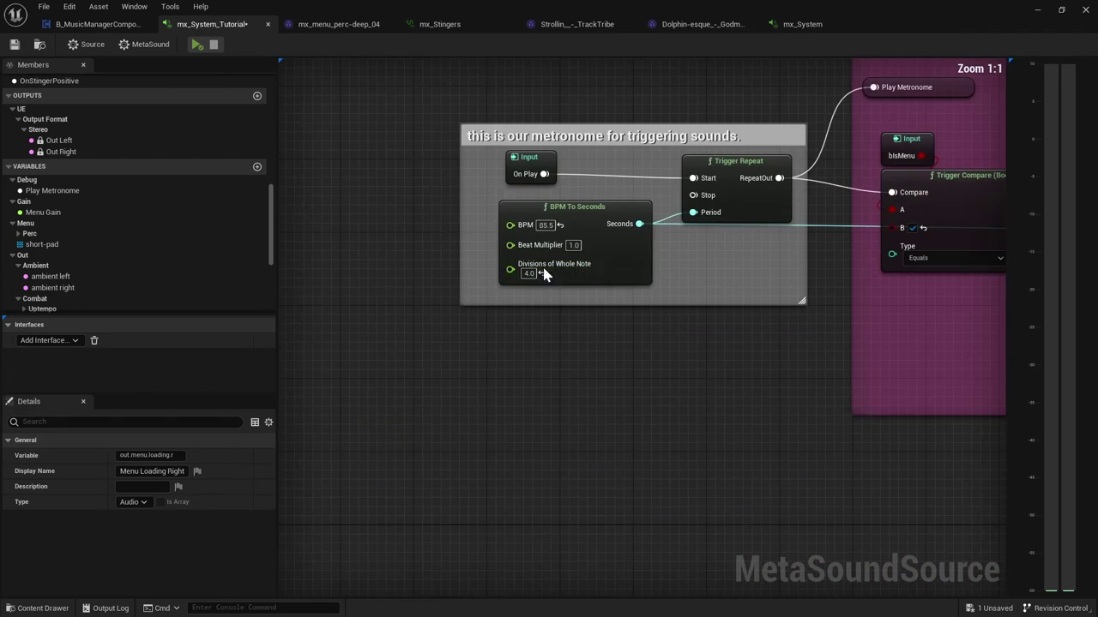
pyautogui.moveTo(901, 273); pyautogui.dragTo(280, 291, button='right')
pyautogui.moveTo(694, 200); pyautogui.dragTo(639, 270, button='right')
pyautogui.moveTo(386, 246); pyautogui.dragTo(565, 262, button='right')
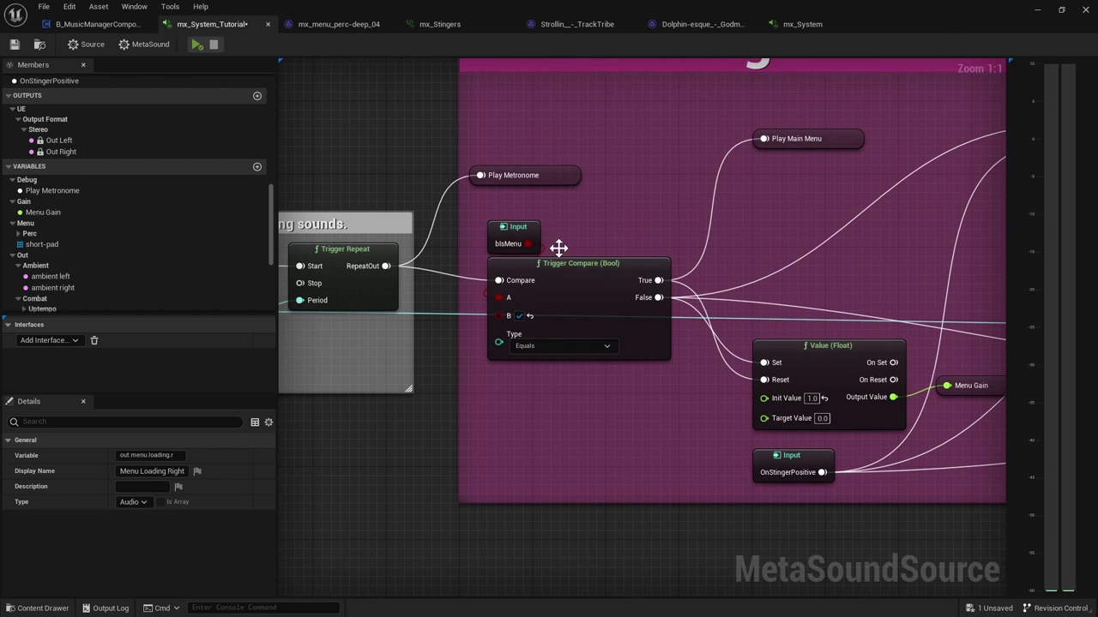
# Trace the non-menu path through Trigger Counter and Trigger Control, and select the Play Combat Up Tempo and Play ambient music variables
pyautogui.moveTo(879, 246); pyautogui.dragTo(506, 301, button='right')
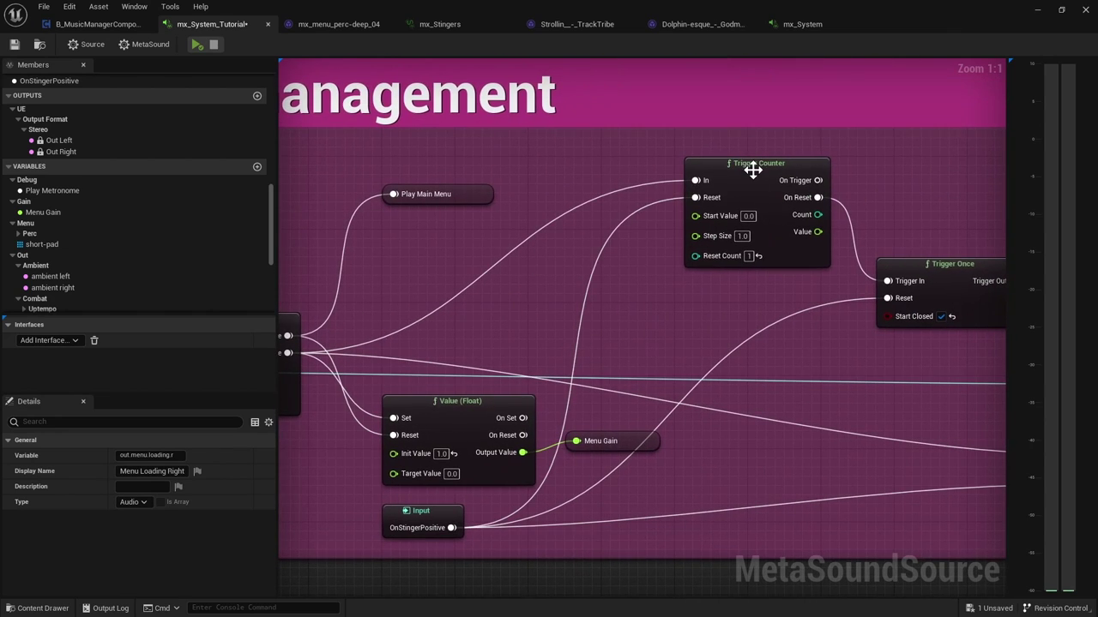
pyautogui.moveTo(800, 367); pyautogui.dragTo(265, 225, button='right')
pyautogui.moveTo(653, 236); pyautogui.dragTo(630, 240, button='right')
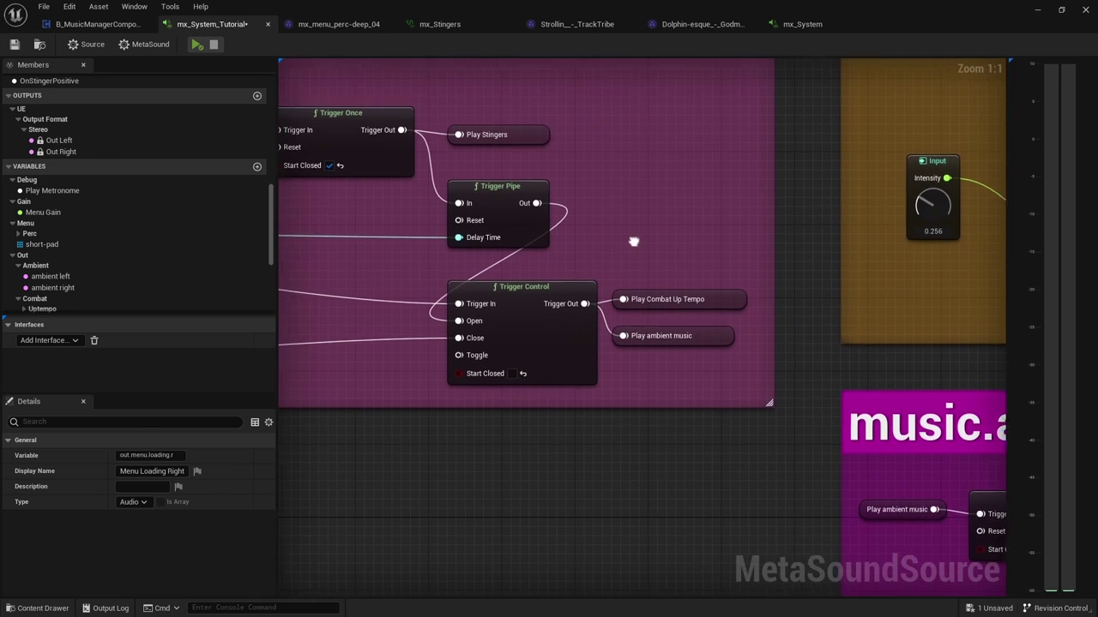
pyautogui.click(666, 334)
pyautogui.click(693, 294)
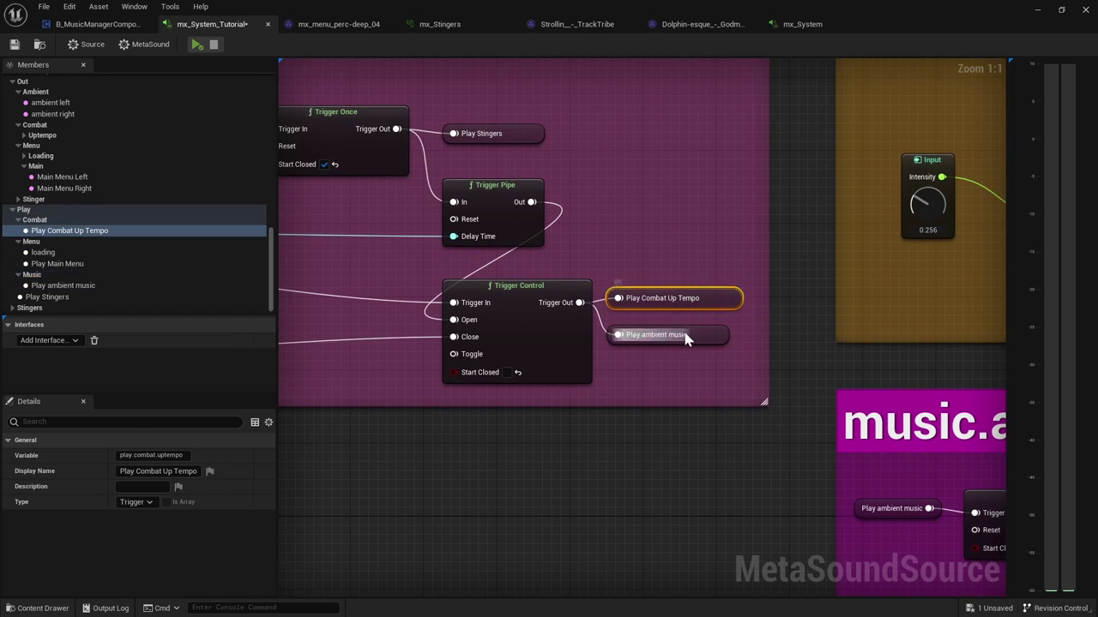
pyautogui.click(694, 335)
# Inspect the music.ambient block from Trigger Once through the looping Wave Player to the ambient left and right variables
pyautogui.moveTo(682, 524); pyautogui.dragTo(279, 368, button='right')
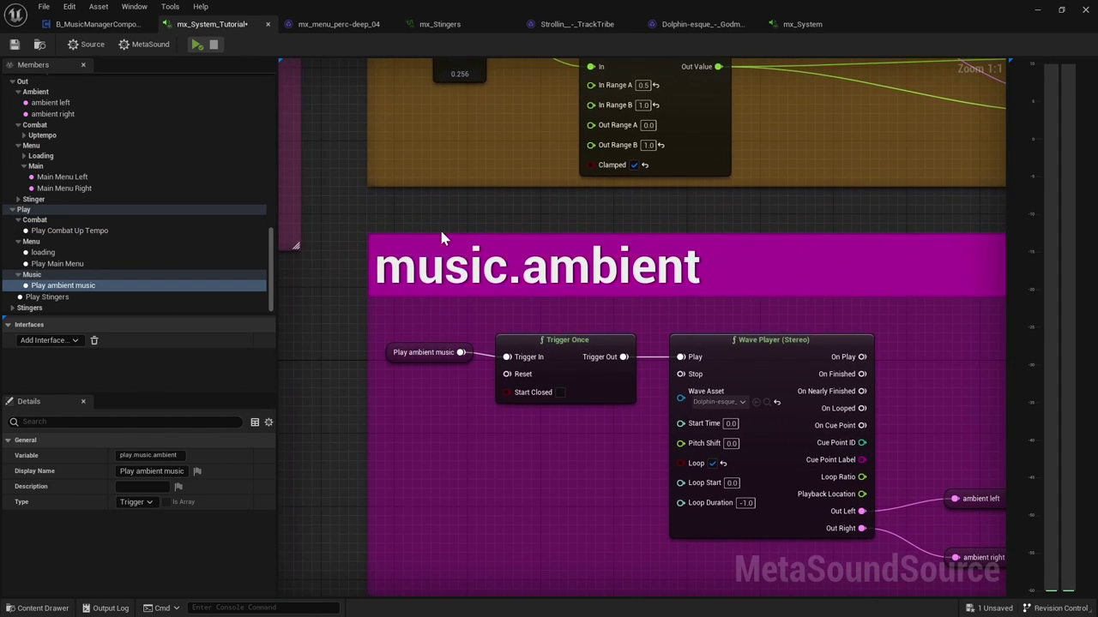
pyautogui.moveTo(558, 217); pyautogui.dragTo(501, 197, button='right')
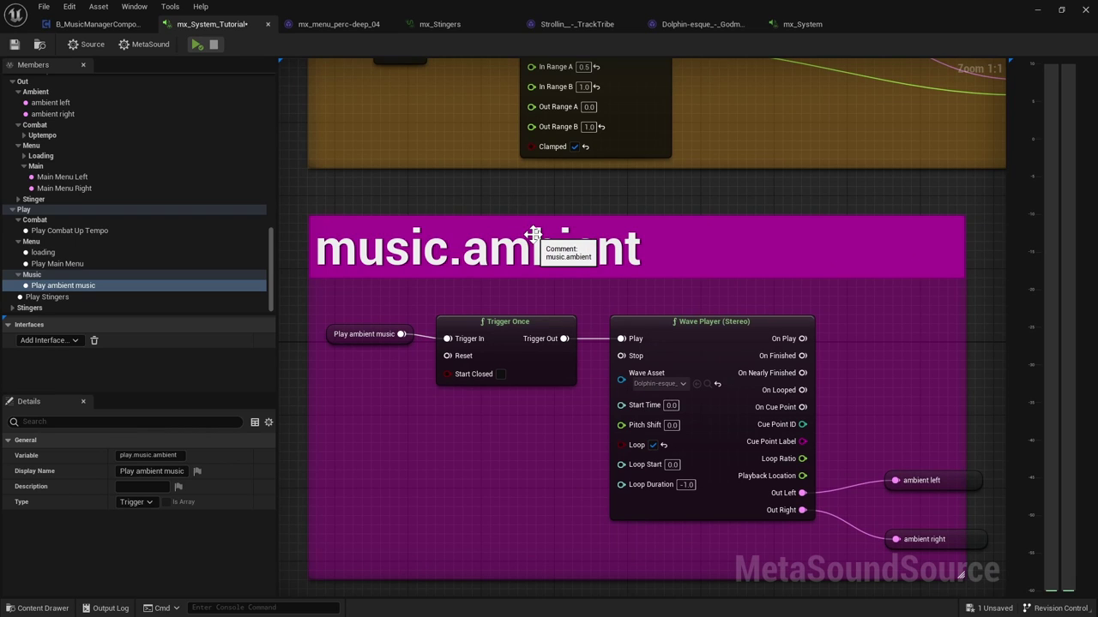
pyautogui.click(534, 329)
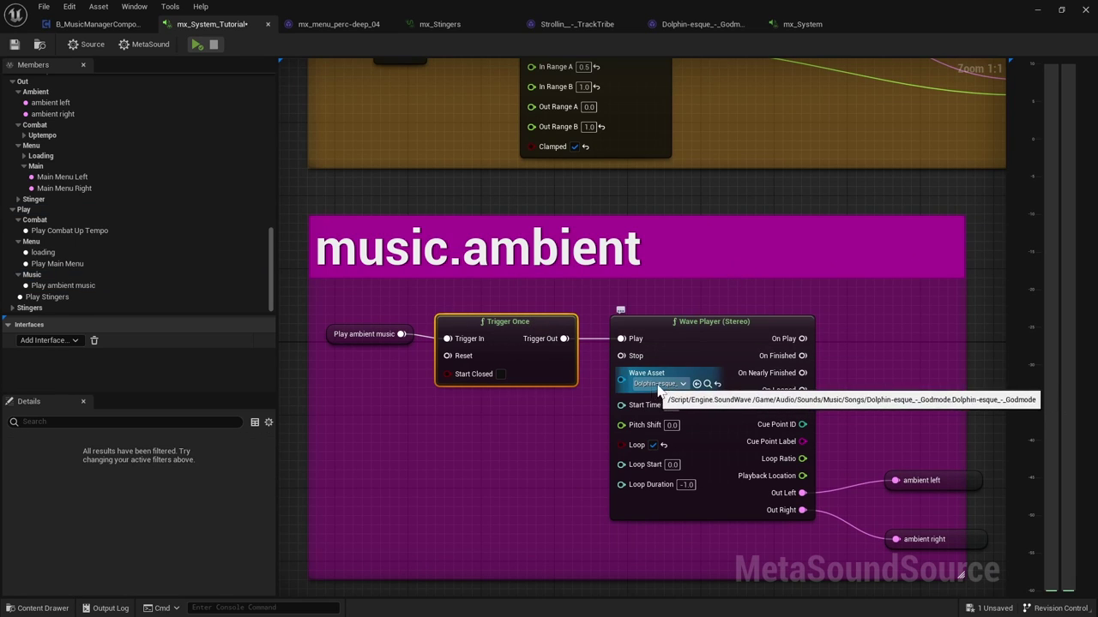
pyautogui.moveTo(882, 412); pyautogui.dragTo(752, 282, button='right')
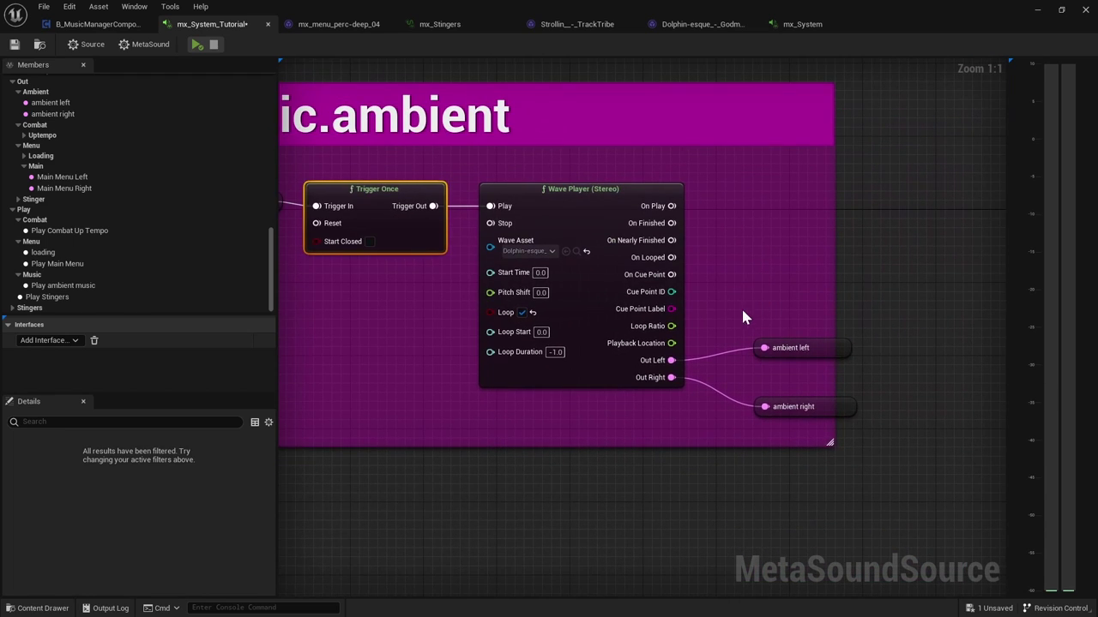
pyautogui.moveTo(742, 310); pyautogui.dragTo(825, 434)
pyautogui.click(798, 303)
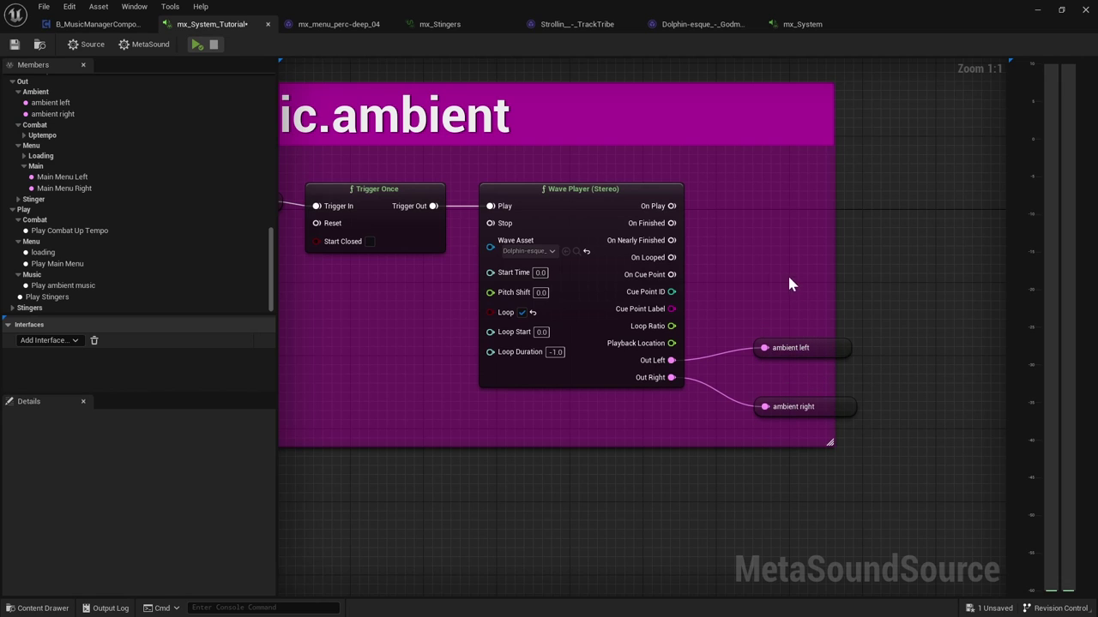
# Examine the combat.uptempo block, including how Intensity passes through Map Range to scale the Wave Player's left and right outputs
pyautogui.scroll(-3, 788, 228)
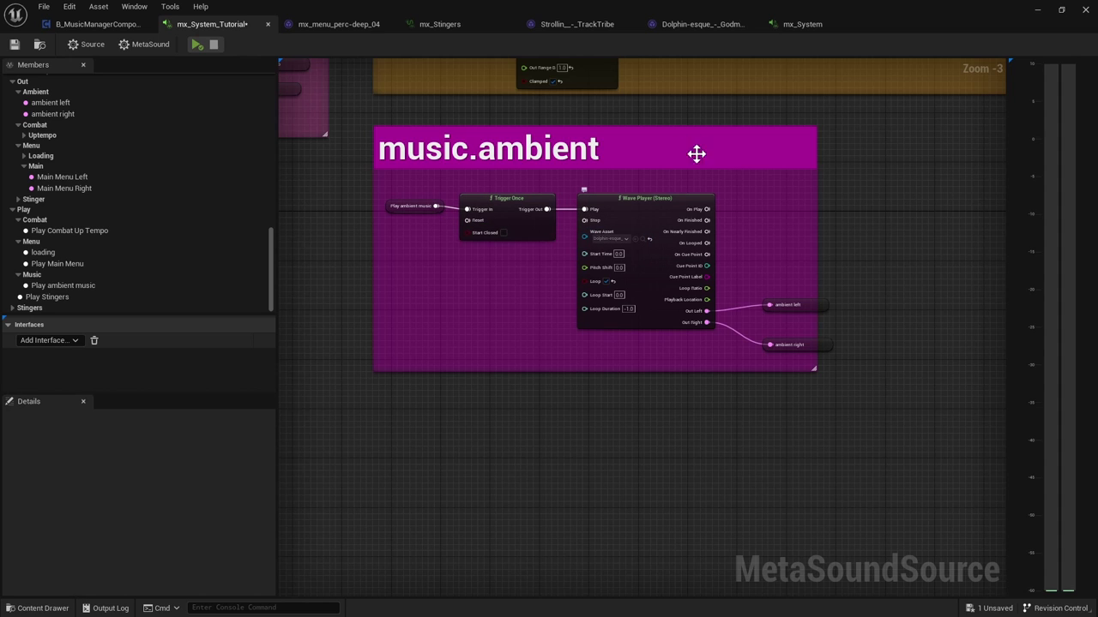
pyautogui.moveTo(657, 124); pyautogui.dragTo(641, 353, button='right')
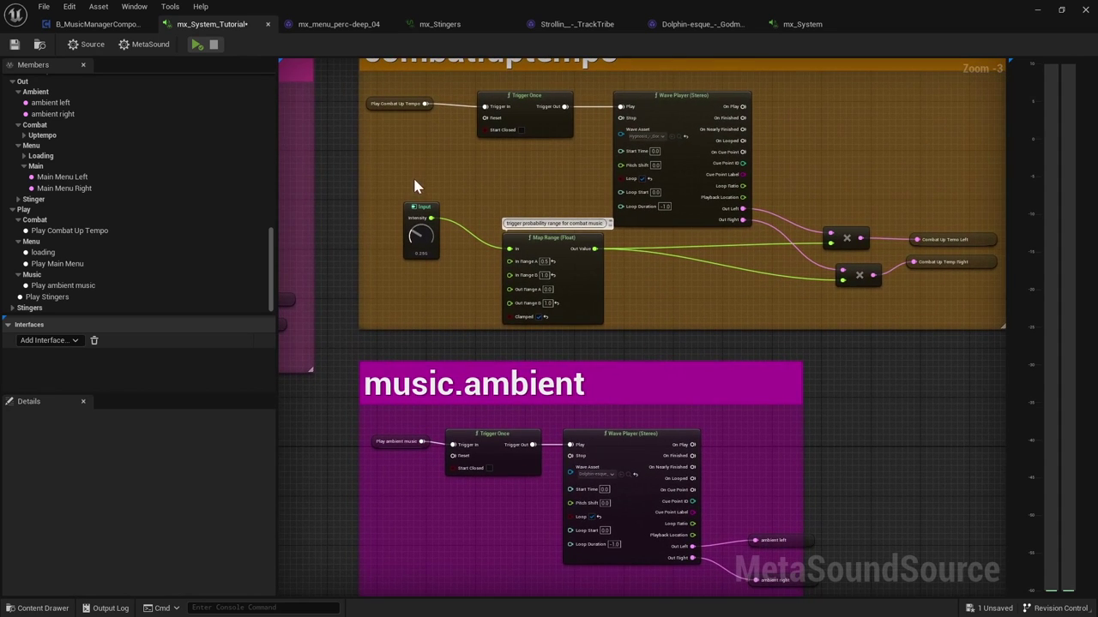
pyautogui.moveTo(412, 184); pyautogui.dragTo(409, 312, button='right')
pyautogui.scroll(3, 554, 237)
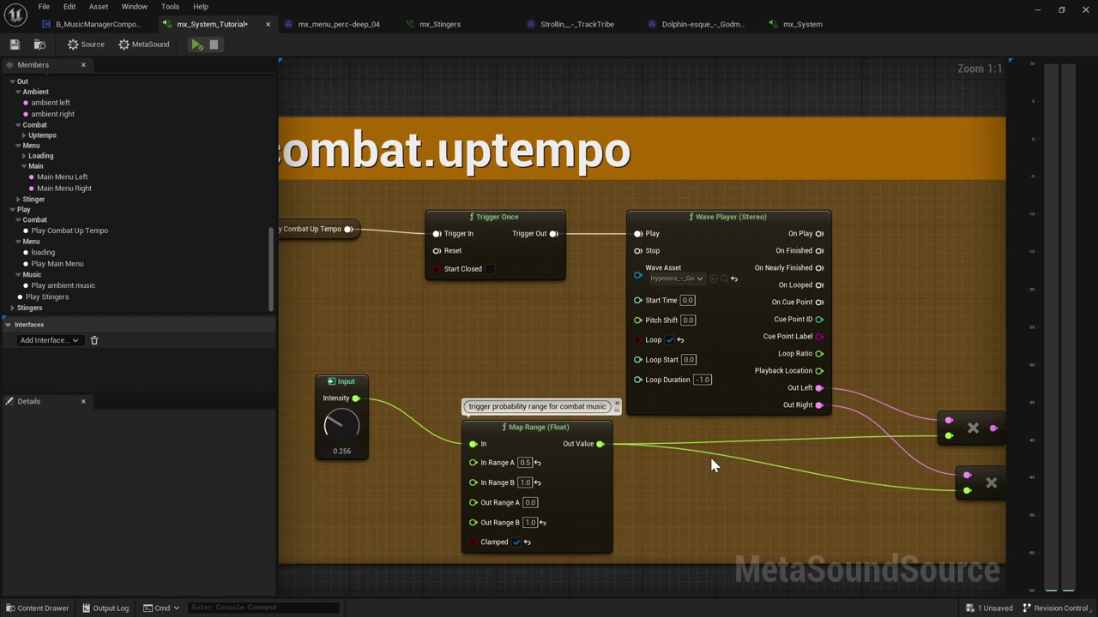
pyautogui.moveTo(730, 502); pyautogui.dragTo(767, 441, button='right')
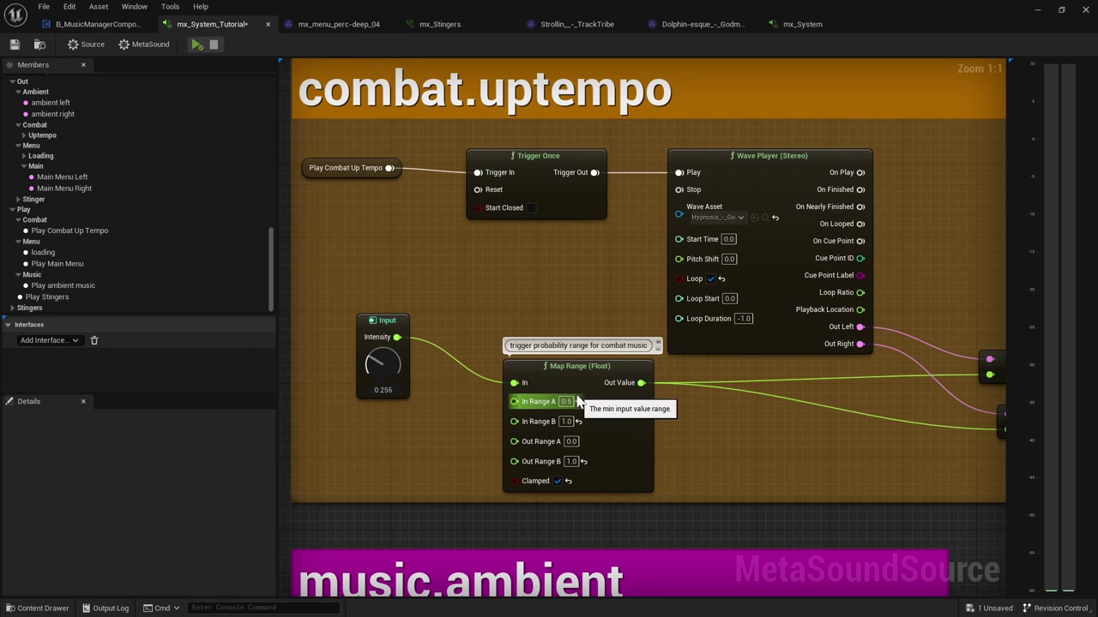
pyautogui.moveTo(764, 431); pyautogui.dragTo(641, 438, button='right')
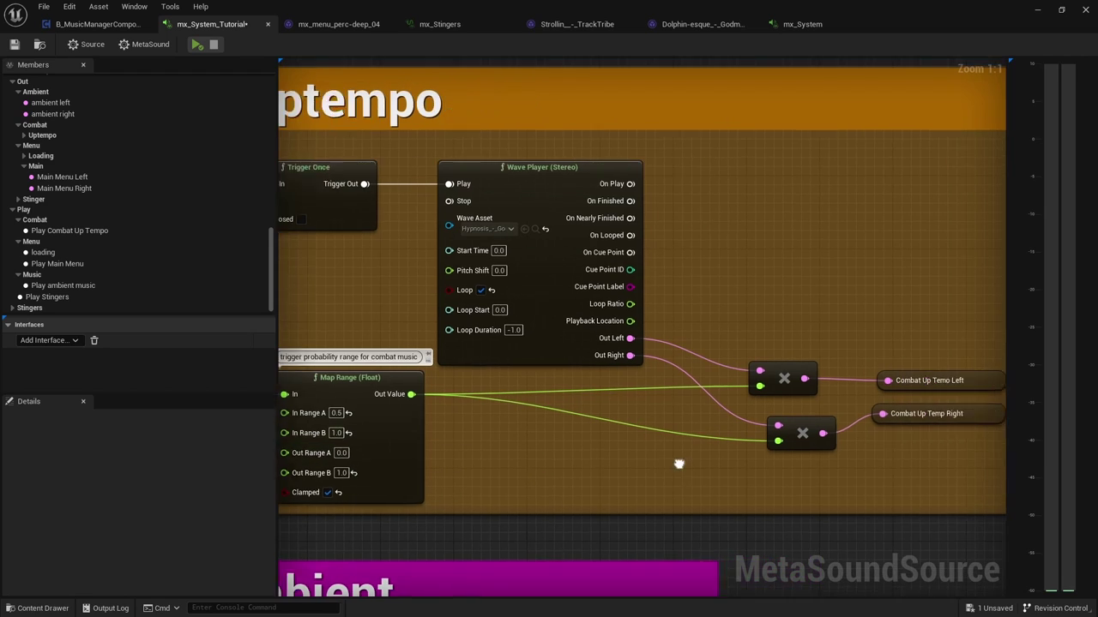
pyautogui.moveTo(652, 464); pyautogui.dragTo(475, 443, button='right')
pyautogui.moveTo(725, 321); pyautogui.dragTo(754, 437)
pyautogui.click(754, 436)
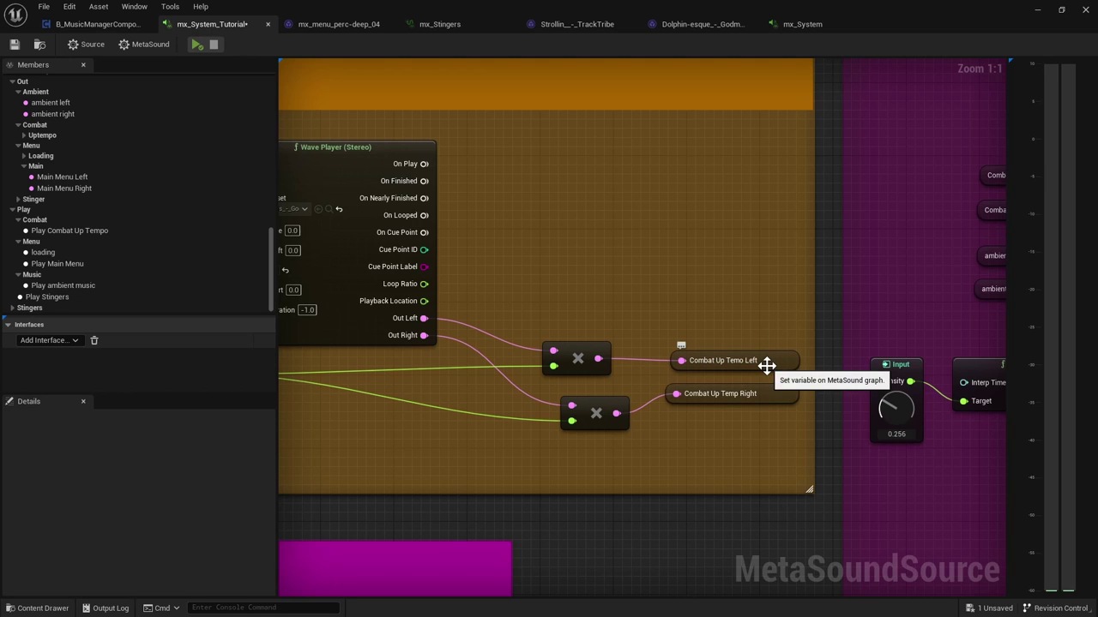
# Examine how combat, ambient and the interpolated Intensity input feed Stereo Mixer (2) in output mixing
pyautogui.moveTo(750, 291); pyautogui.dragTo(540, 279, button='right')
pyautogui.scroll(-2, 579, 285)
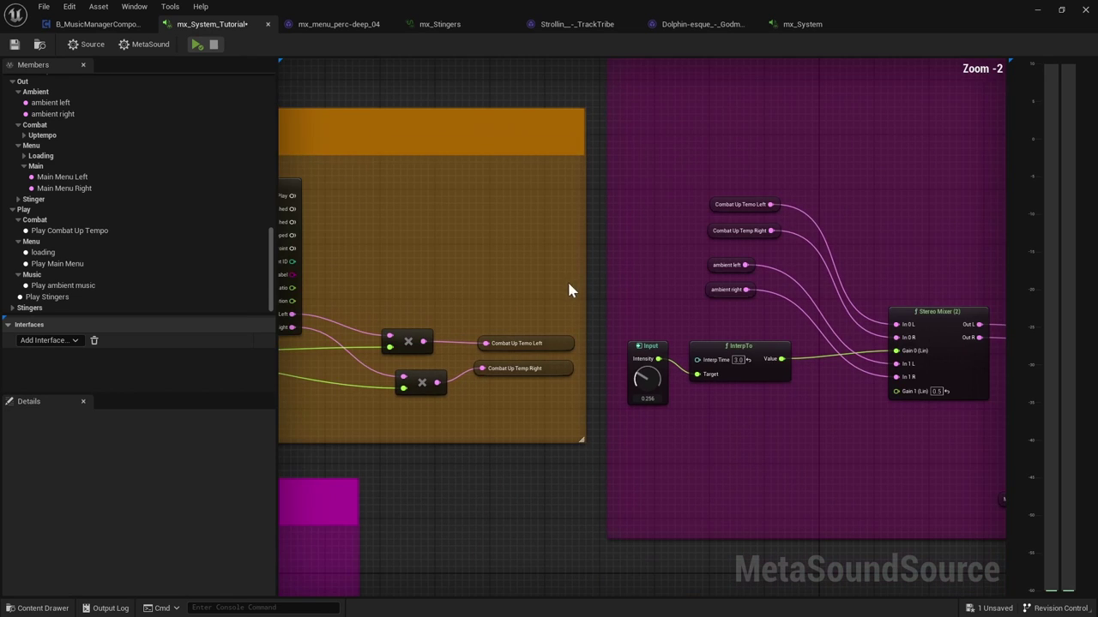
pyautogui.moveTo(678, 316); pyautogui.dragTo(480, 280, button='right')
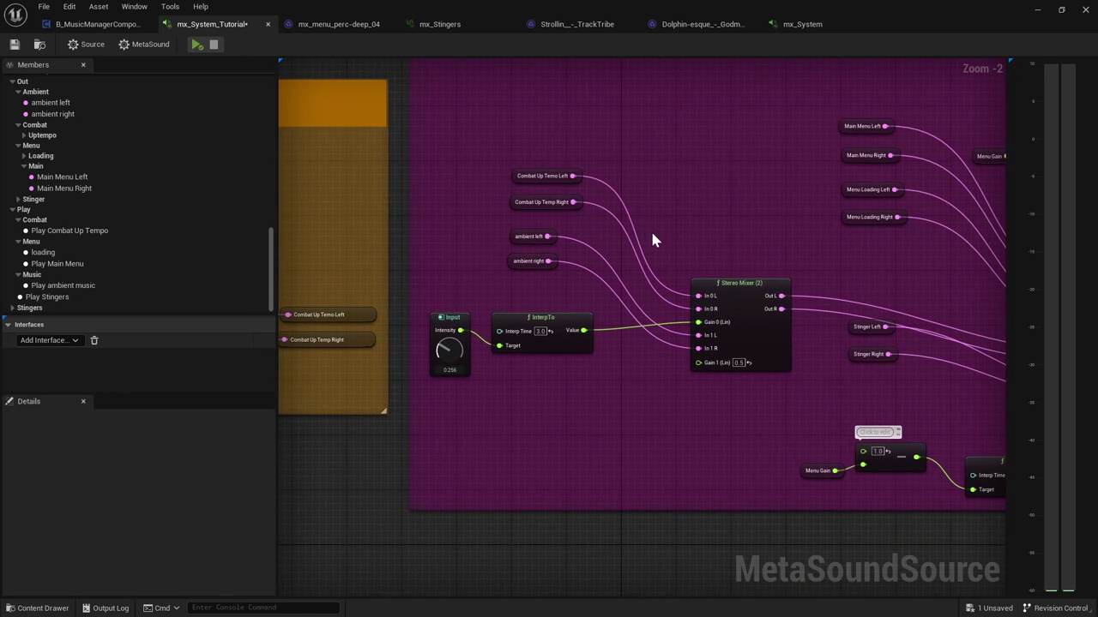
pyautogui.moveTo(446, 397); pyautogui.dragTo(544, 340)
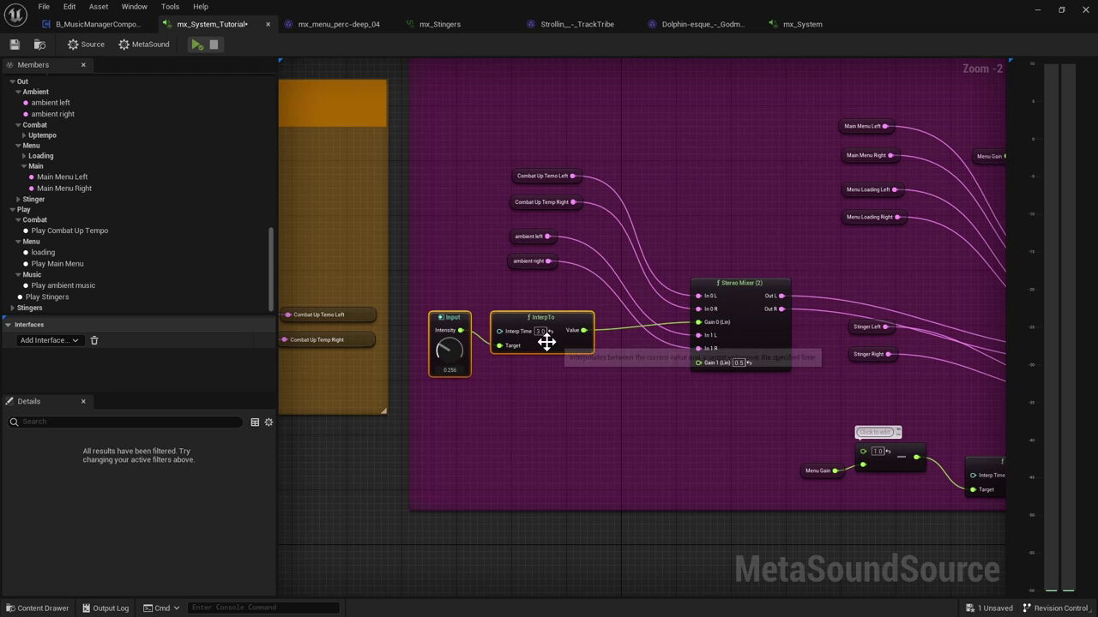
pyautogui.scroll(2, 581, 414)
pyautogui.moveTo(452, 273); pyautogui.dragTo(429, 380, button='right')
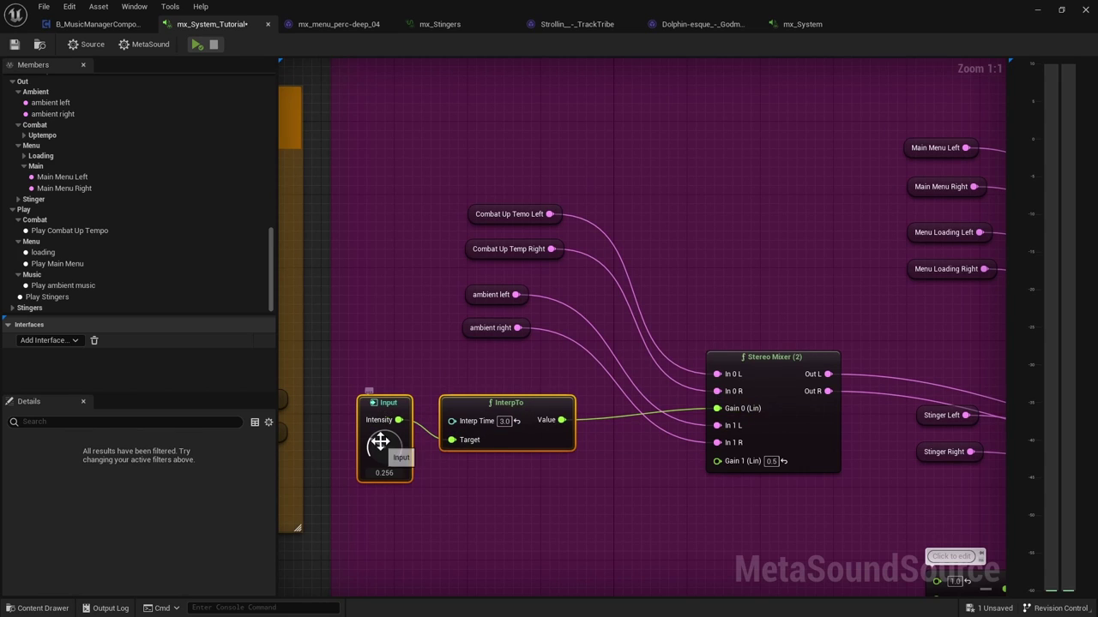
pyautogui.click(767, 324)
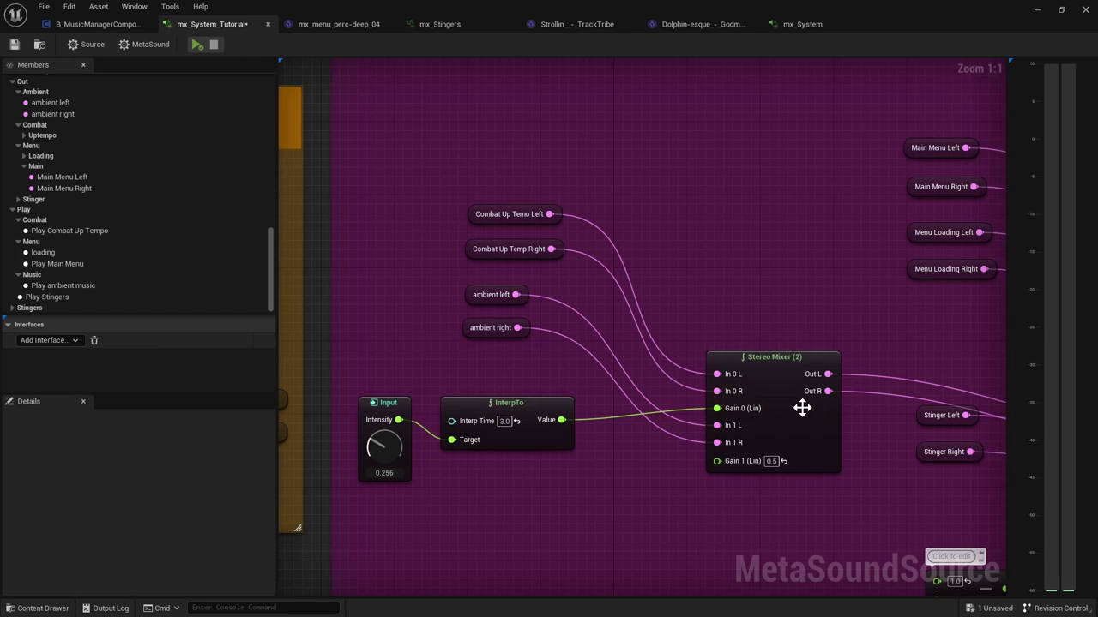
# Inspect the combat.stingers block by selecting Play Stingers, the mx_Stingers node, and the Stinger Left and Stinger Right variables
pyautogui.scroll(-7, 770, 295)
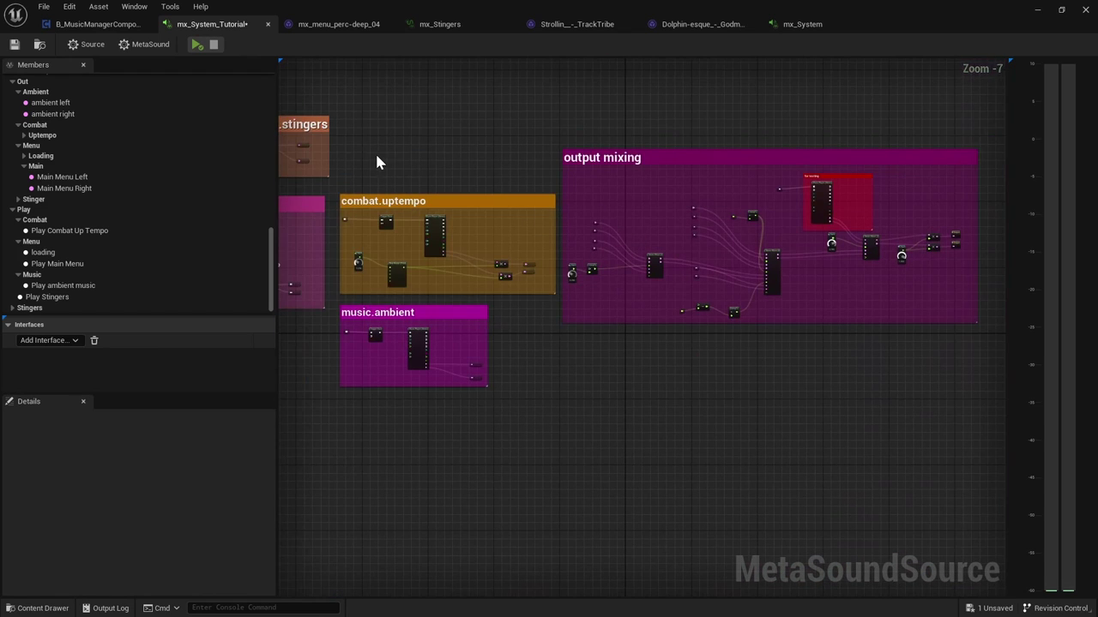
pyautogui.moveTo(377, 163); pyautogui.dragTo(668, 324, button='right')
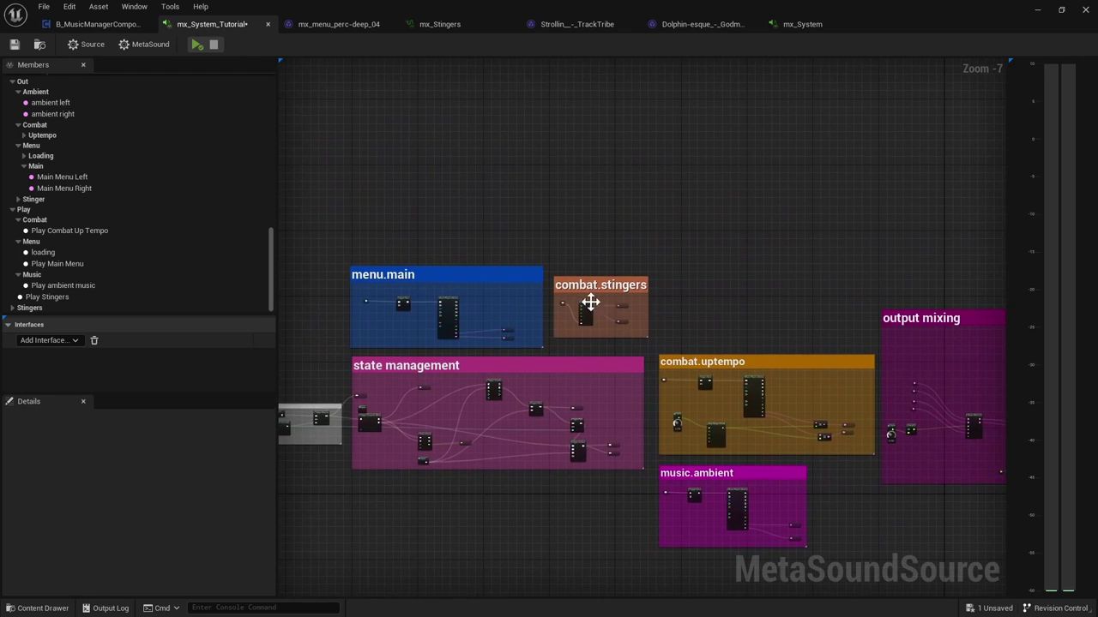
pyautogui.scroll(7, 589, 303)
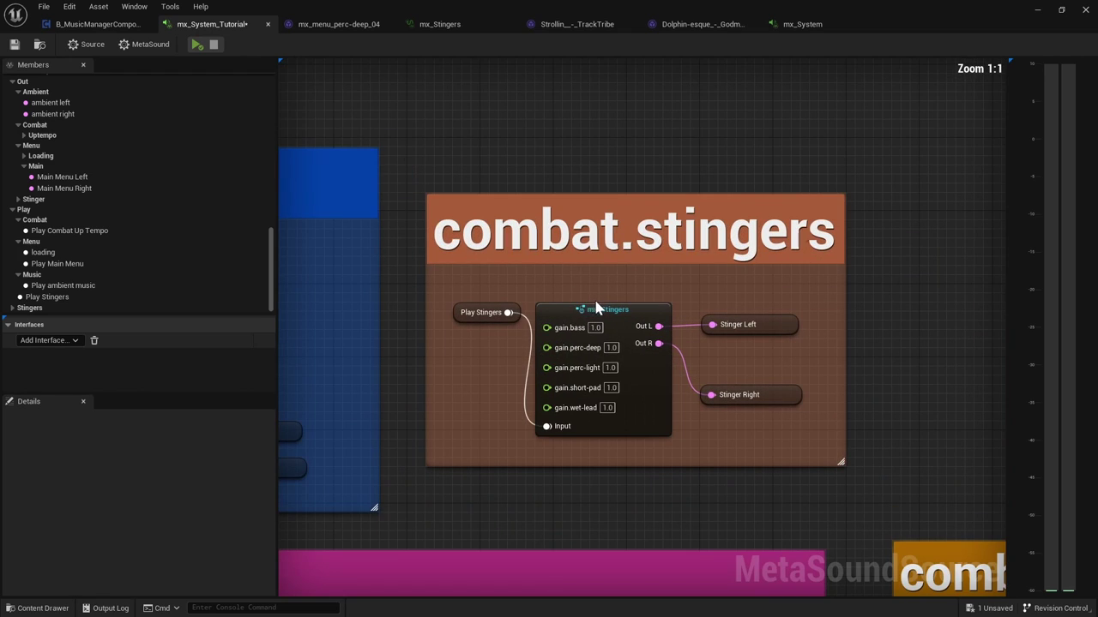
pyautogui.click(494, 300)
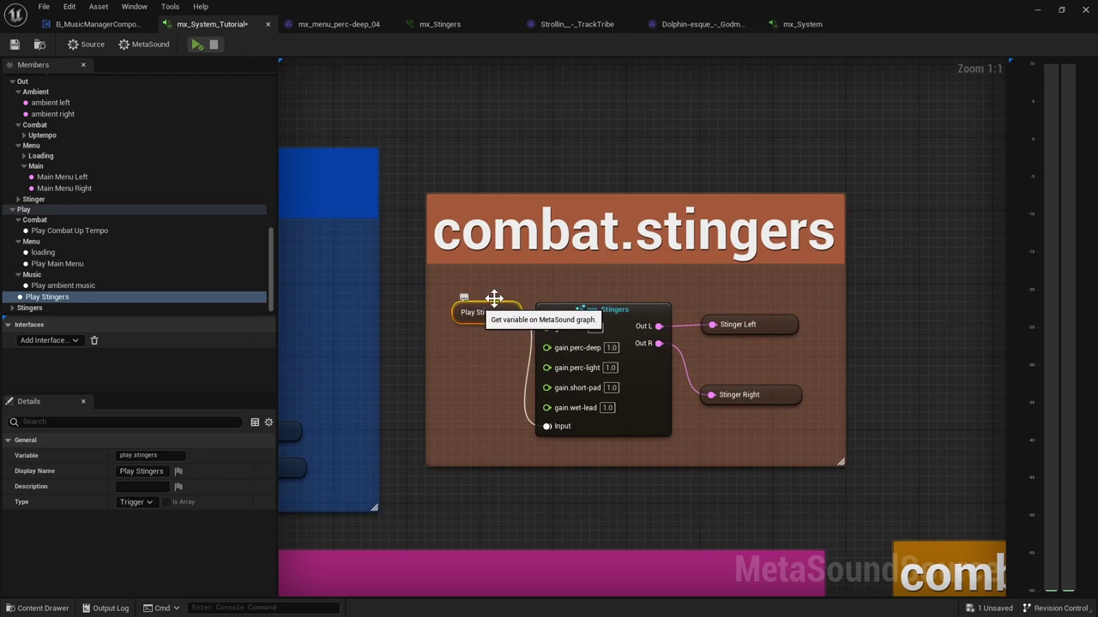
pyautogui.click(582, 176)
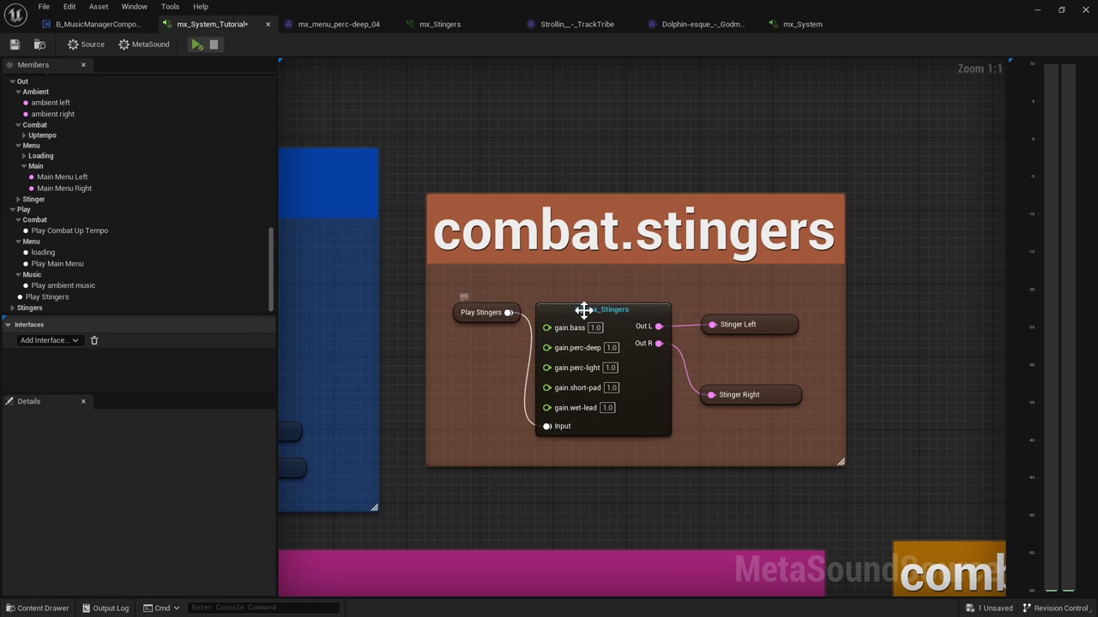
pyautogui.click(622, 312)
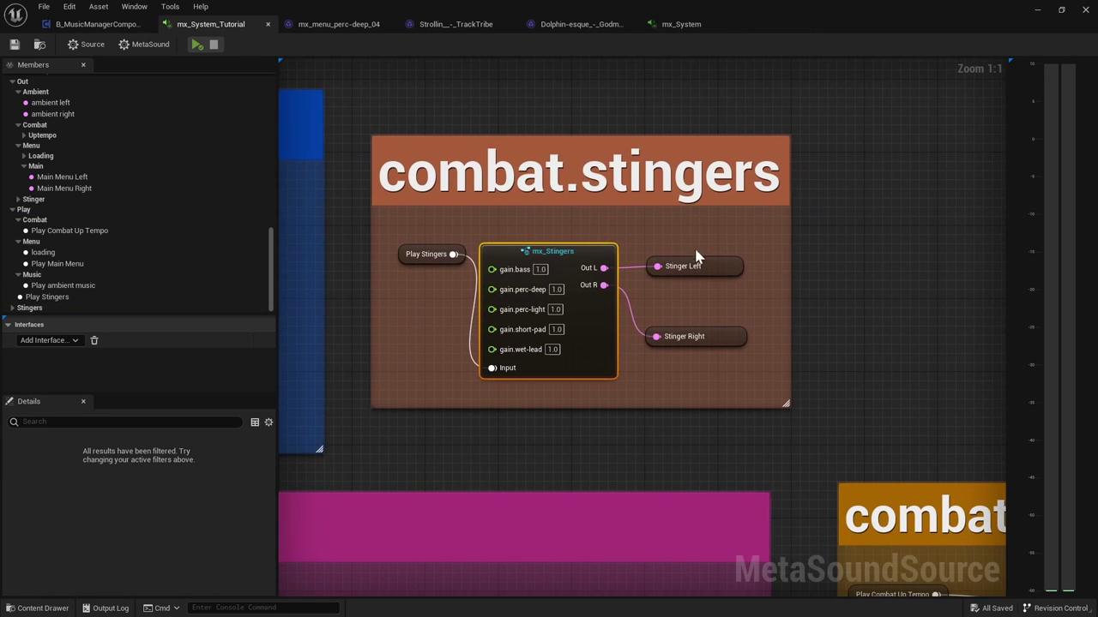
pyautogui.moveTo(696, 252); pyautogui.dragTo(766, 370)
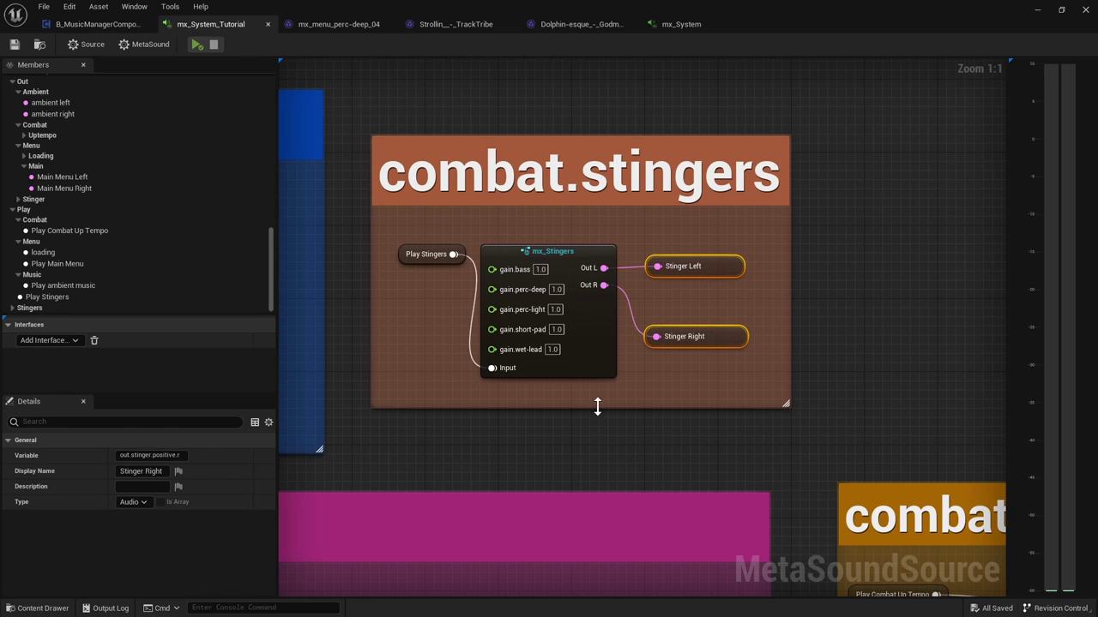
# Bring the metronome and state management blocks back into view, save the MetaSound and clear the node selection
pyautogui.scroll(-3, 597, 405)
pyautogui.moveTo(427, 458); pyautogui.dragTo(918, 314, button='right')
pyautogui.scroll(-4, 673, 299)
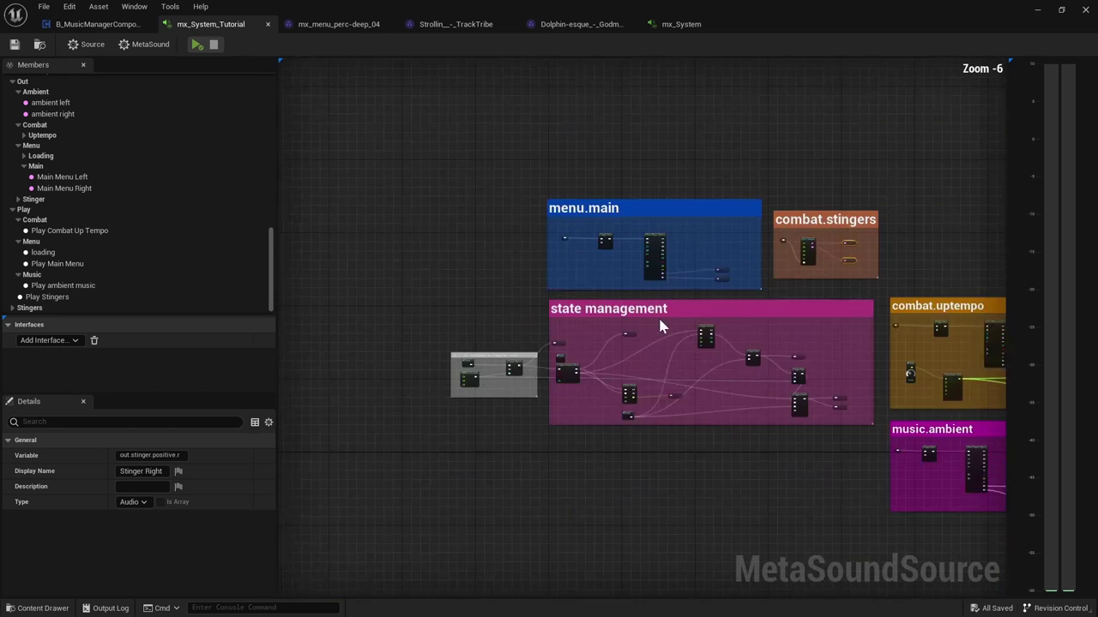
pyautogui.scroll(4, 459, 343)
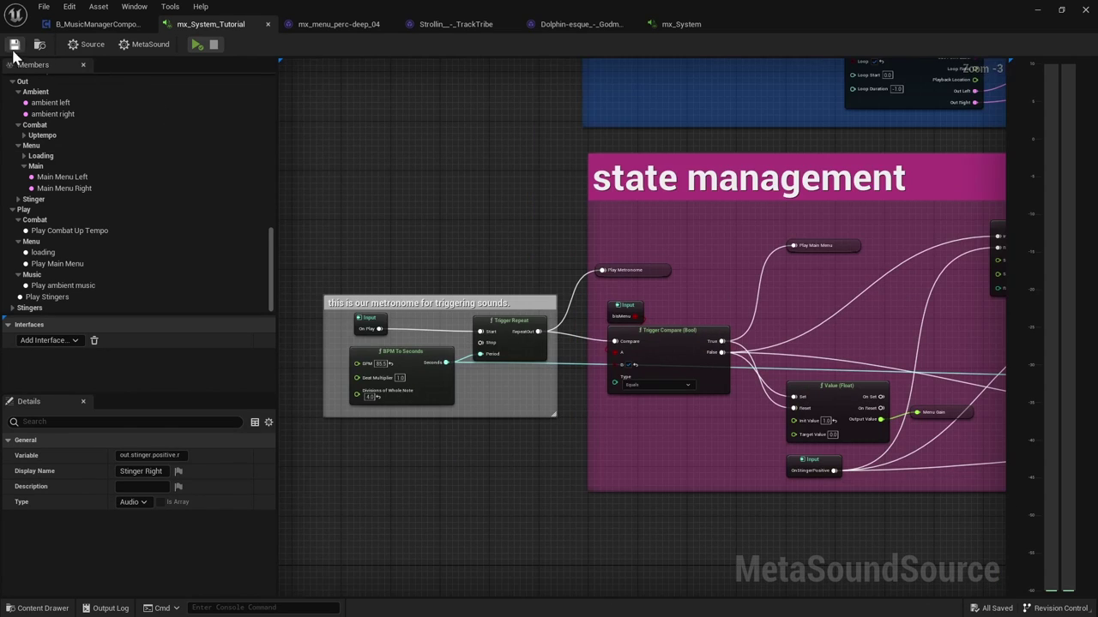
pyautogui.click(14, 44)
pyautogui.click(495, 217)
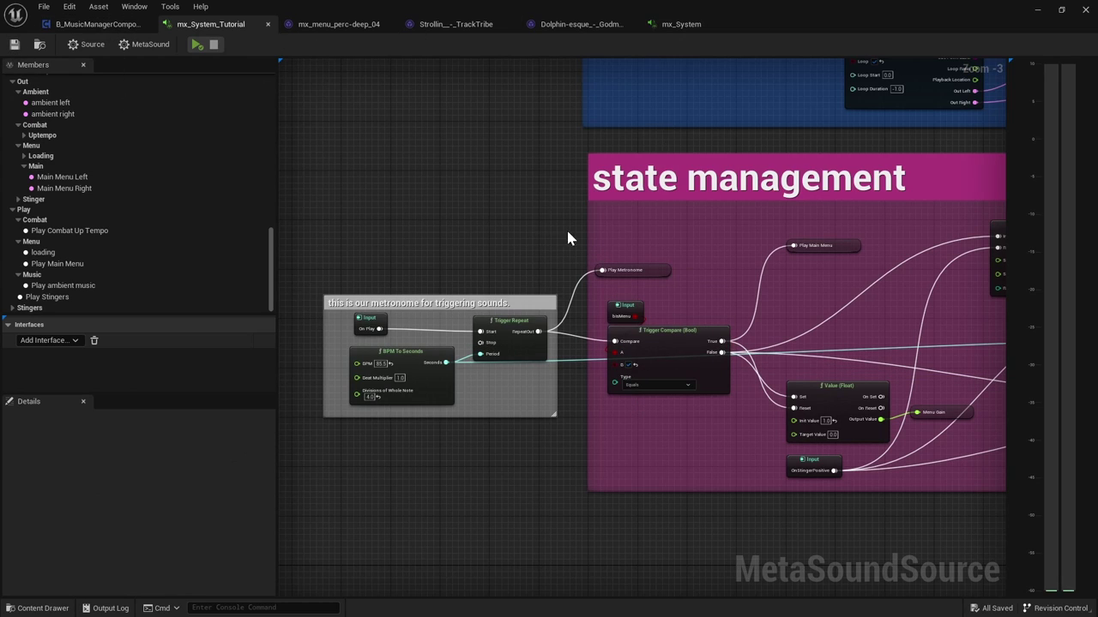
# Narrow the Members panel to give the metronome and state management blocks more graph space
pyautogui.moveTo(566, 259); pyautogui.dragTo(501, 270, button='right')
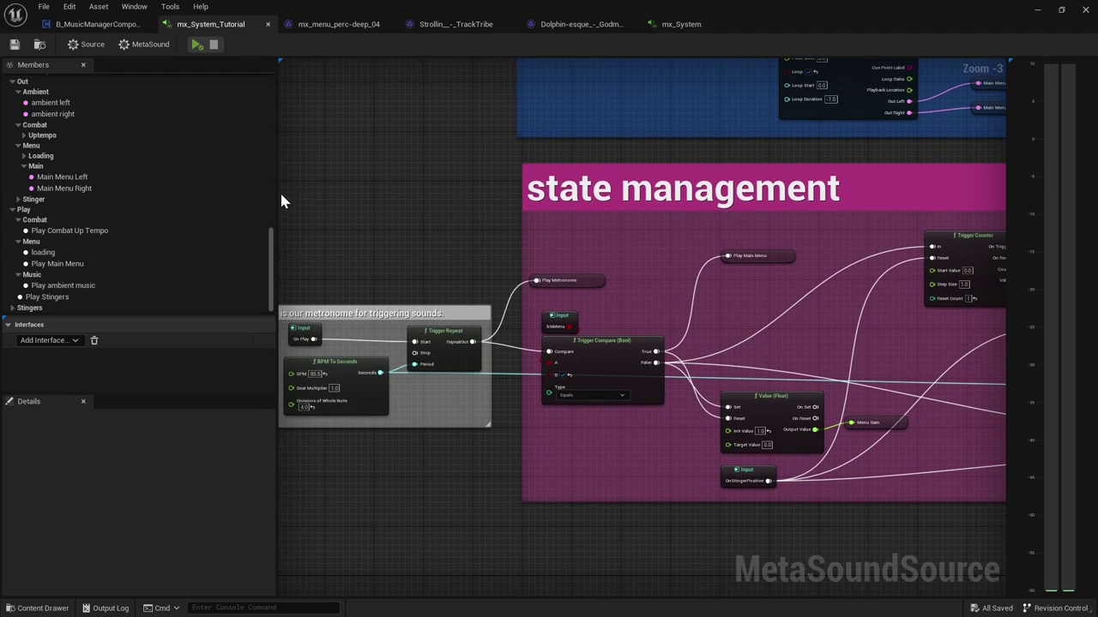
pyautogui.moveTo(277, 191); pyautogui.dragTo(151, 194)
pyautogui.moveTo(293, 220); pyautogui.dragTo(450, 219, button='right')
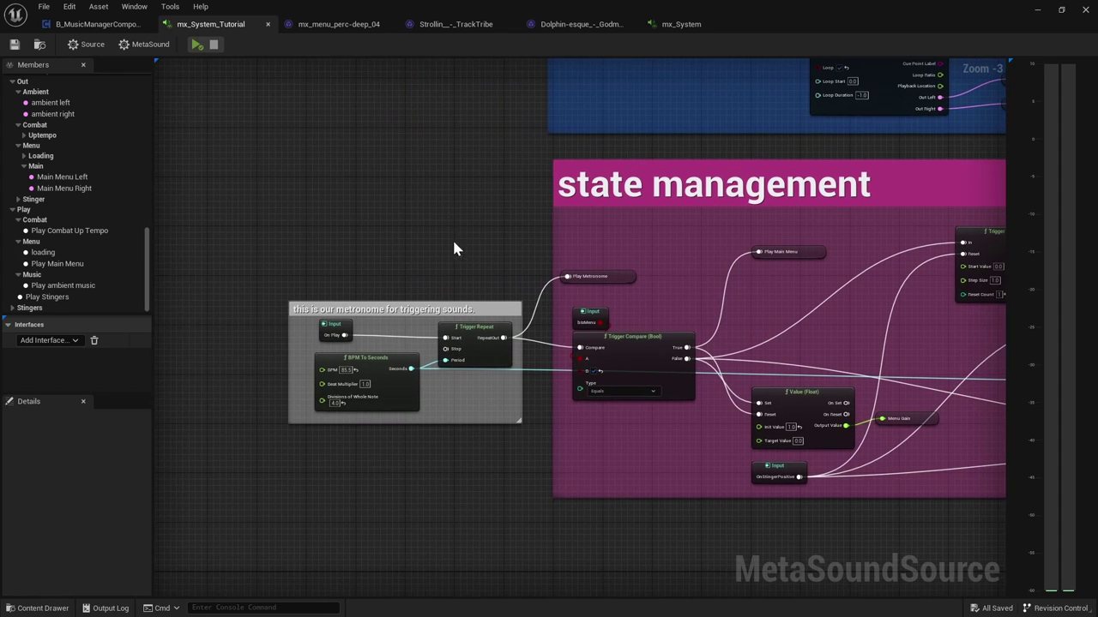
# Examine the metronome block up close and select its On Play input
pyautogui.scroll(-2, 412, 206)
pyautogui.scroll(2, 360, 258)
pyautogui.scroll(1, 342, 259)
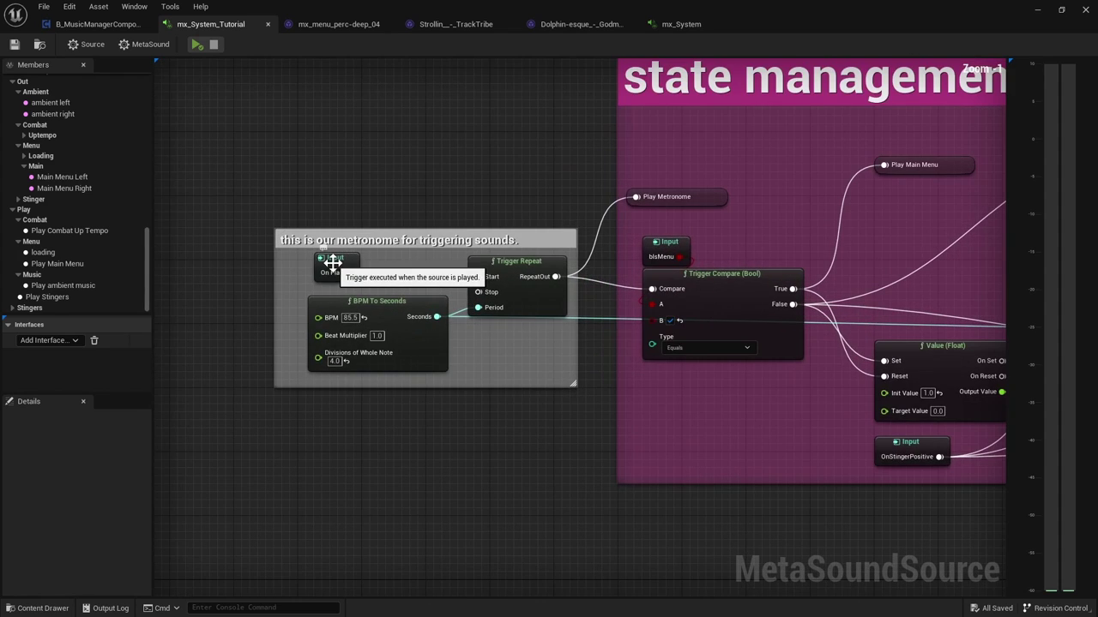
pyautogui.click(328, 263)
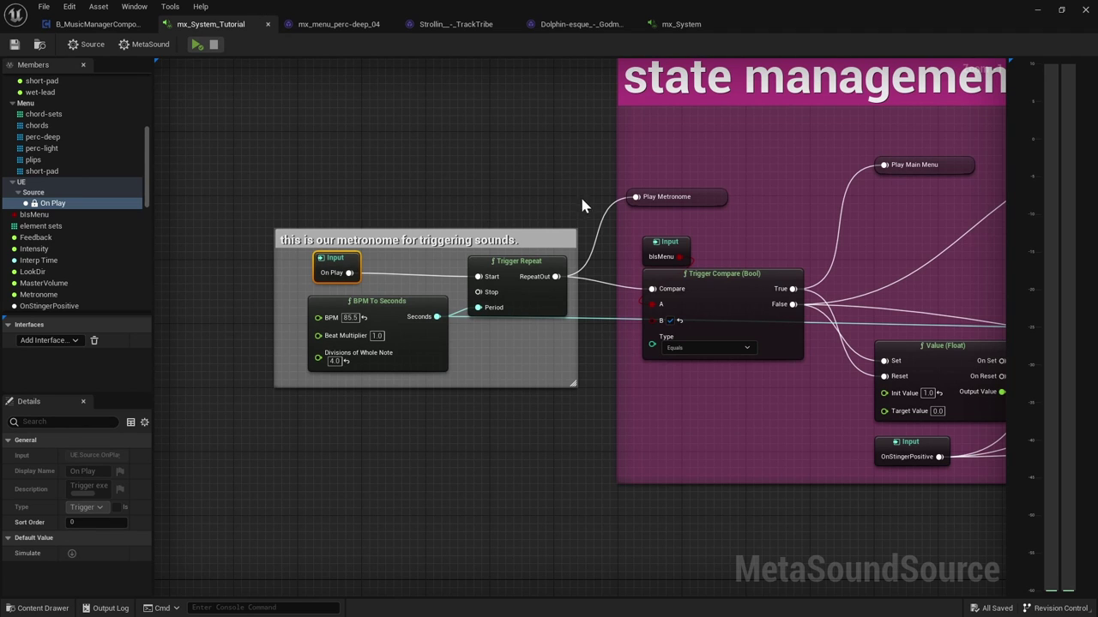
# Trace the trigger flow through state management to the menu.main block and select its Main Menu Left and Main Menu Right variables
pyautogui.scroll(-2, 514, 215)
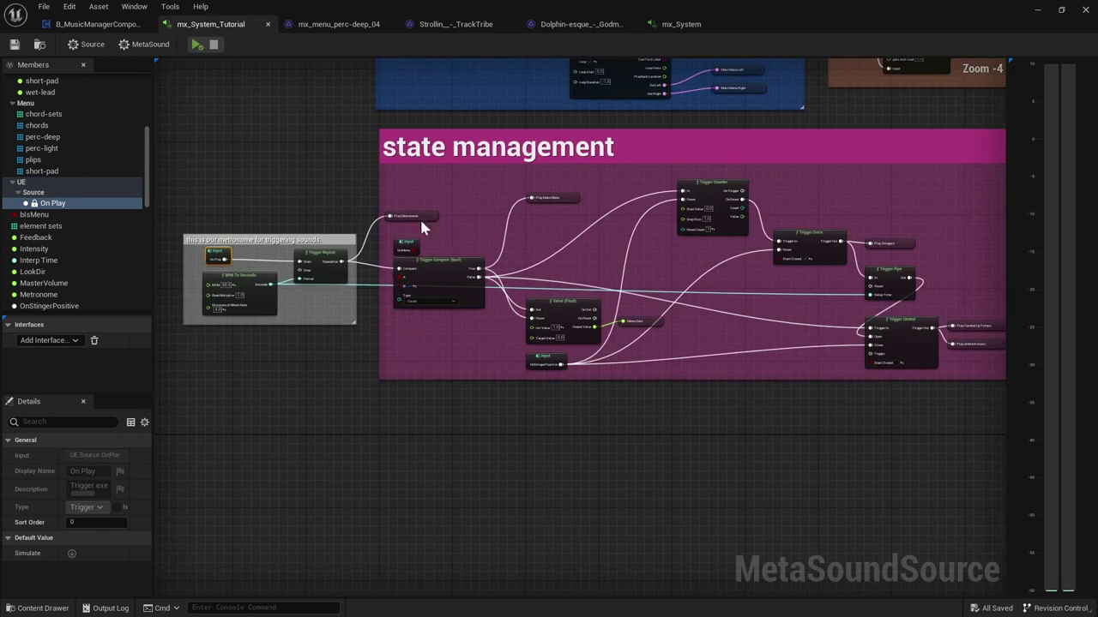
pyautogui.moveTo(609, 198); pyautogui.dragTo(589, 399, button='right')
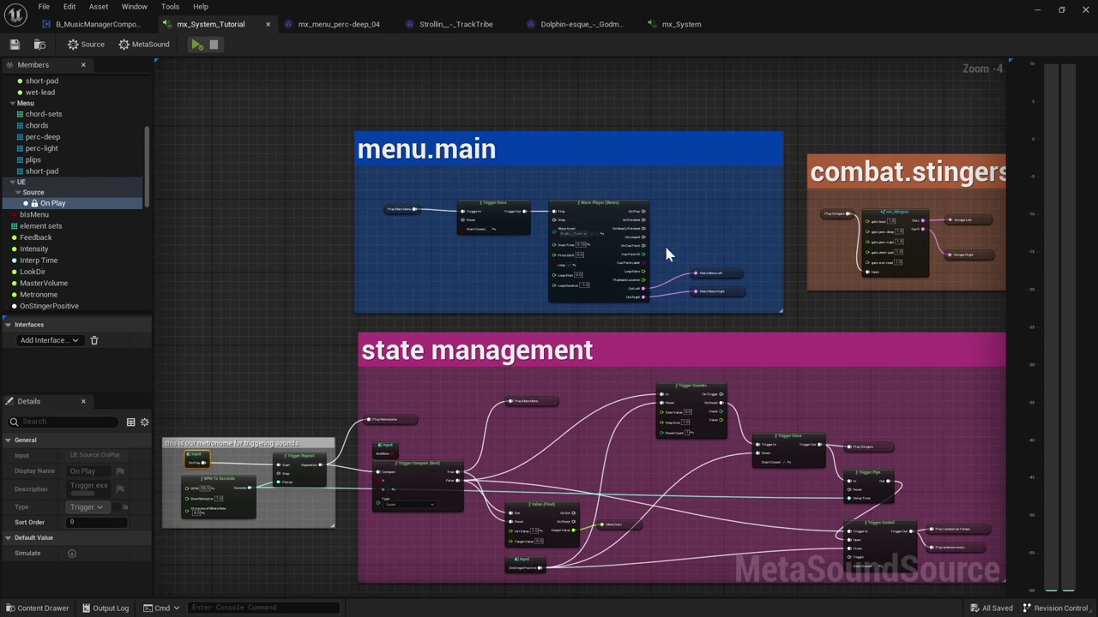
pyautogui.moveTo(815, 395); pyautogui.dragTo(559, 341, button='right')
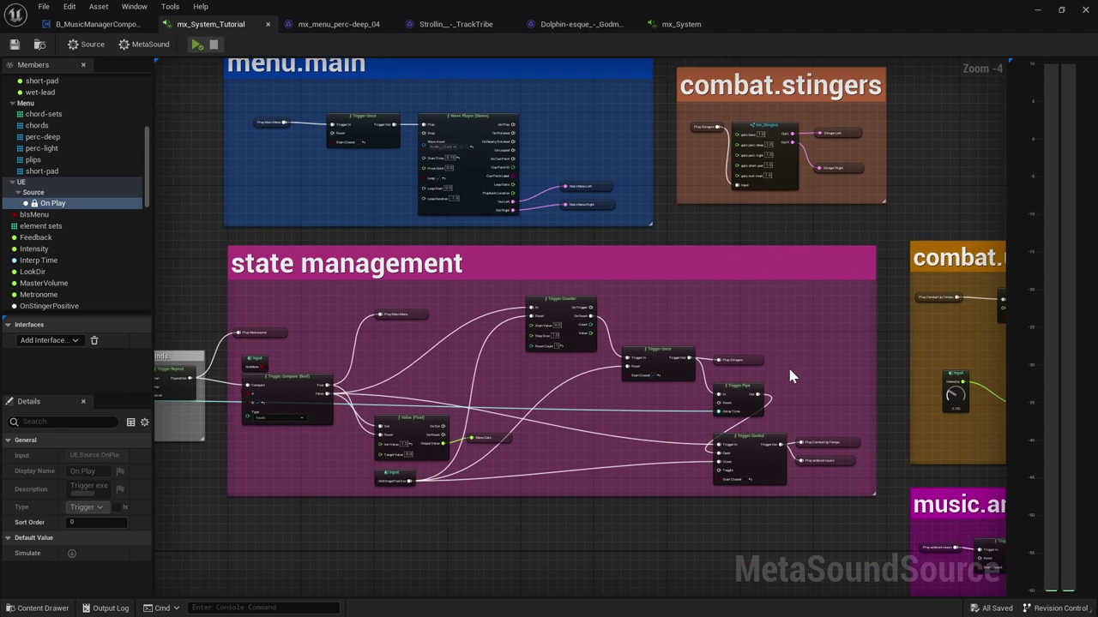
pyautogui.moveTo(789, 375); pyautogui.dragTo(663, 369, button='right')
pyautogui.moveTo(447, 152); pyautogui.dragTo(486, 219)
pyautogui.click(470, 162)
pyautogui.moveTo(456, 177); pyautogui.dragTo(480, 213)
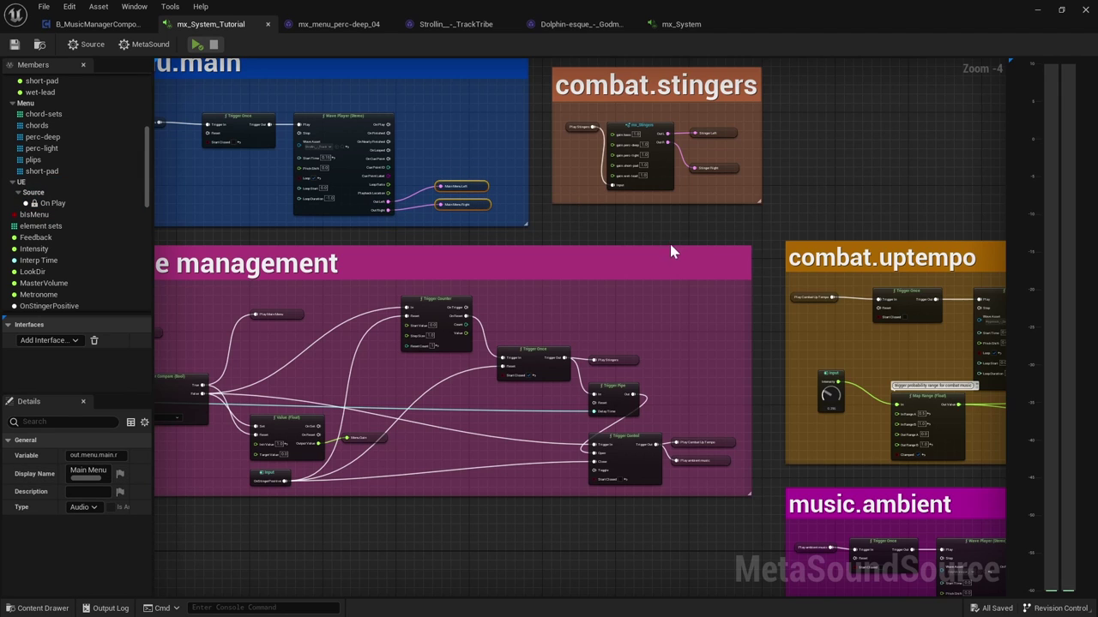
# Inspect the start of output mixing, selecting the combat and ambient left and right variables that feed Stereo Mixer (2)
pyautogui.moveTo(672, 250); pyautogui.dragTo(167, 184, button='right')
pyautogui.moveTo(654, 181); pyautogui.dragTo(146, 185, button='right')
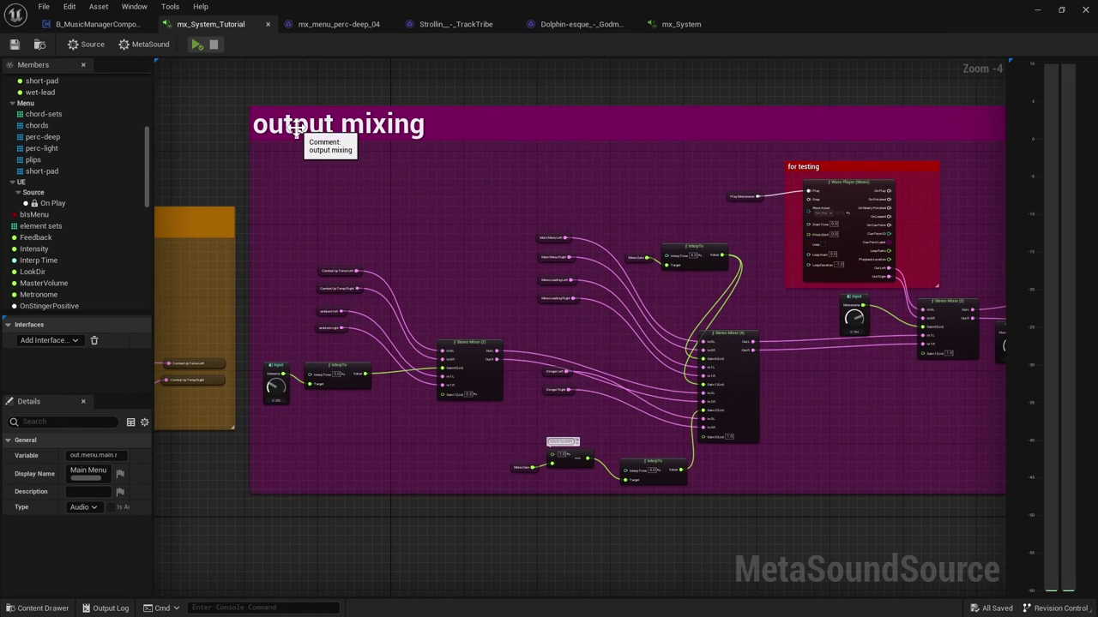
pyautogui.moveTo(550, 218); pyautogui.dragTo(466, 214, button='right')
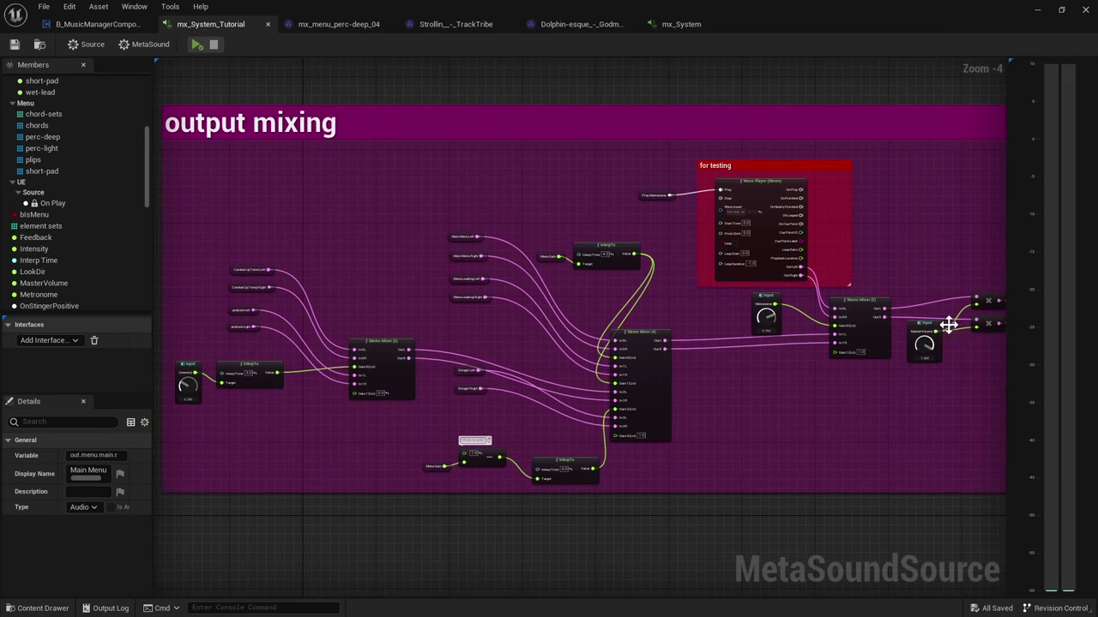
pyautogui.moveTo(439, 287); pyautogui.dragTo(433, 284, button='right')
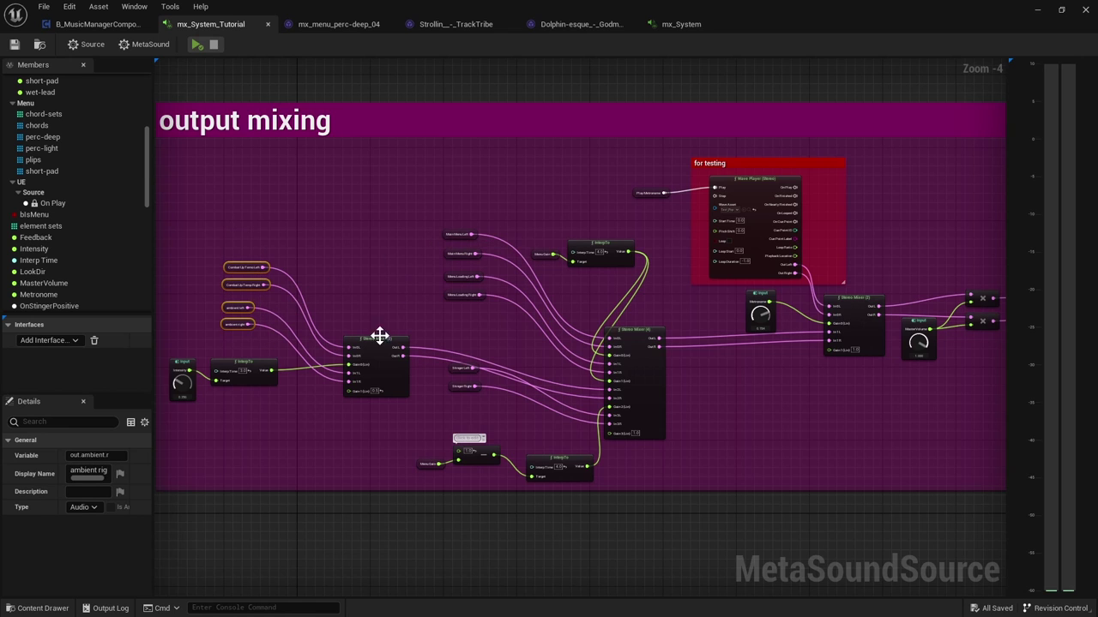
pyautogui.scroll(4, 383, 333)
pyautogui.moveTo(348, 289); pyautogui.dragTo(565, 331, button='right')
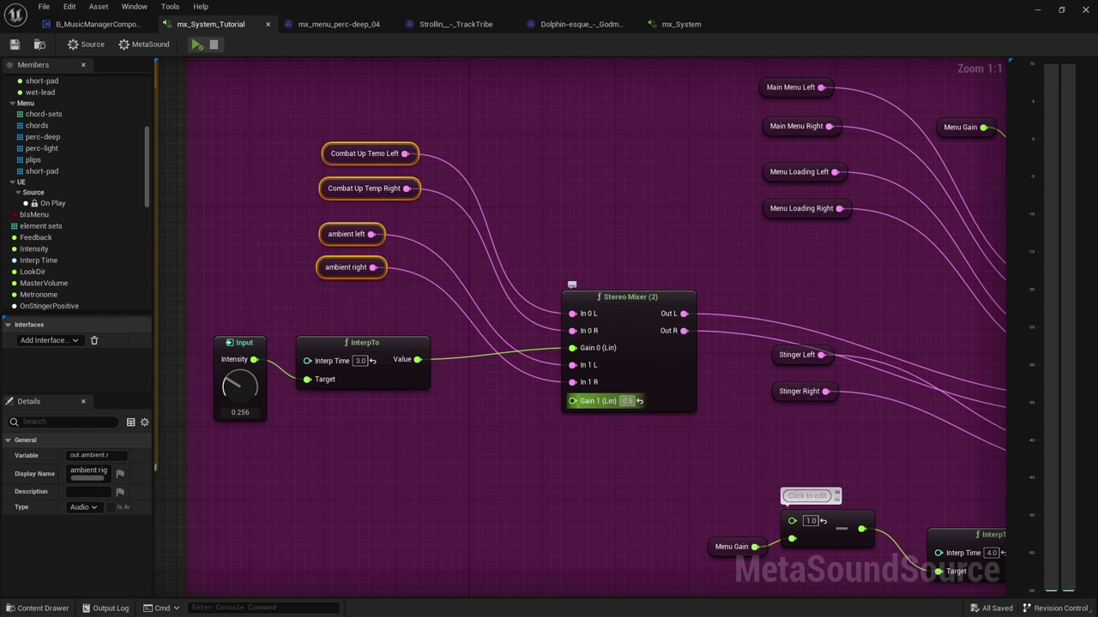
# Select only the ambient left and ambient right variables to check their Stereo Mixer (2) gain, and clear the selection
pyautogui.click(307, 226)
pyautogui.moveTo(306, 229); pyautogui.dragTo(353, 270)
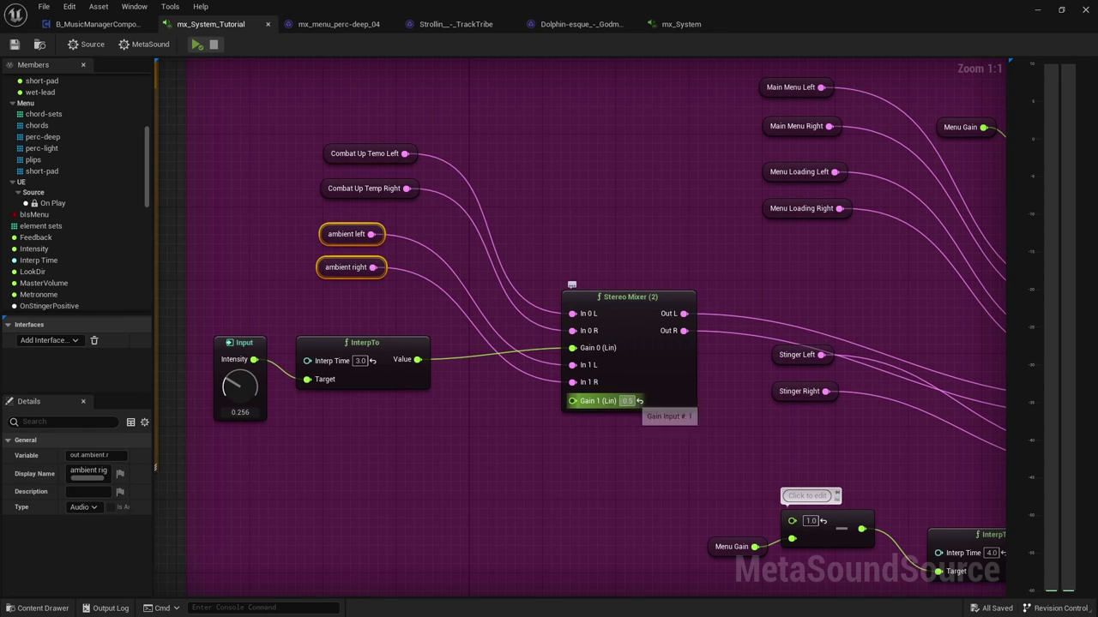
pyautogui.click(309, 230)
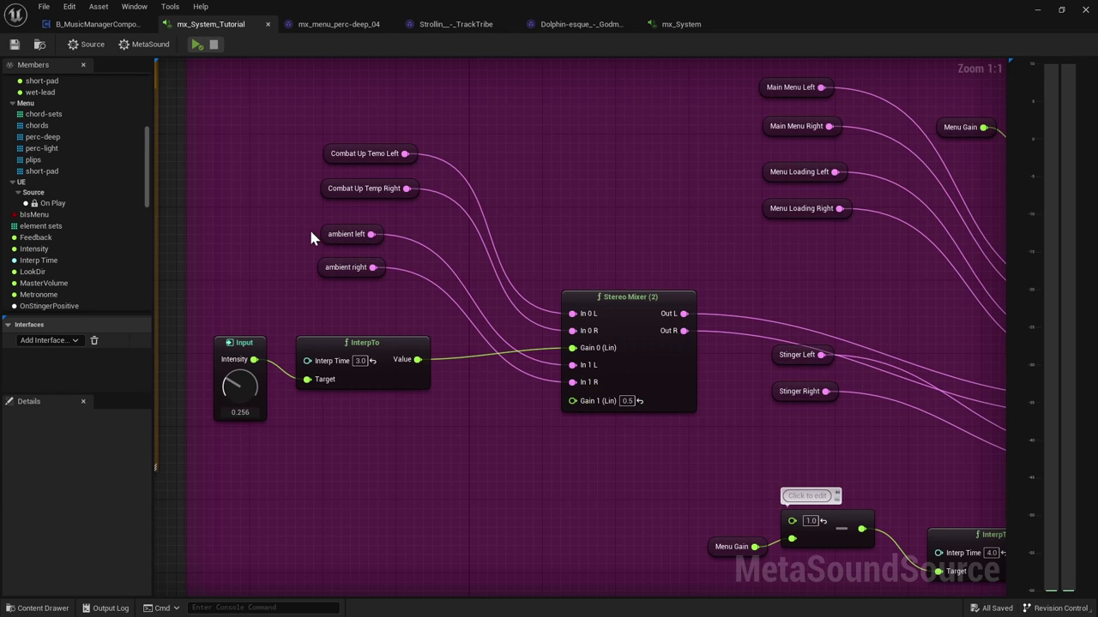
pyautogui.moveTo(638, 254); pyautogui.dragTo(620, 270, button='right')
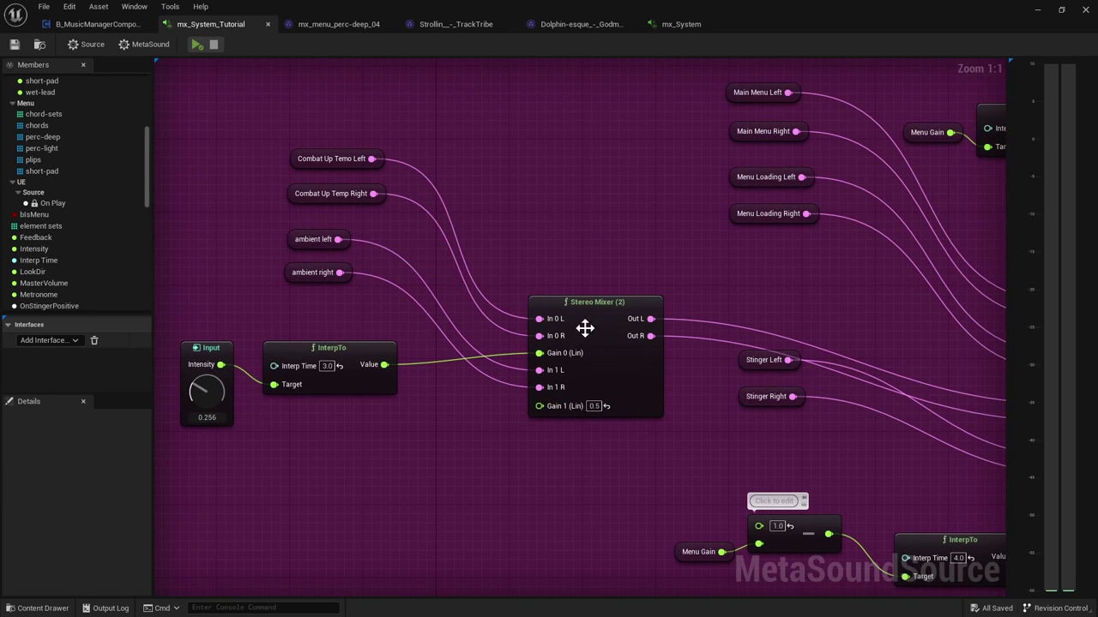
# Follow the Stereo Mixer (2) outputs to Stereo Mixer (4) and select that mixer
pyautogui.moveTo(739, 291); pyautogui.dragTo(567, 270, button='right')
pyautogui.scroll(-1, 585, 291)
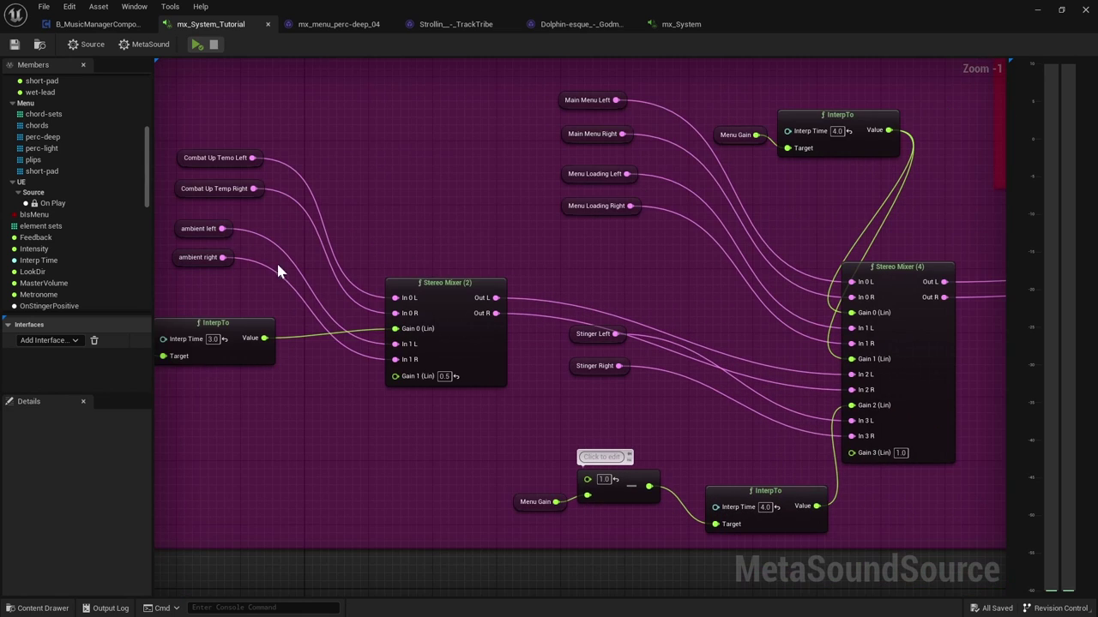
pyautogui.moveTo(719, 299); pyautogui.dragTo(489, 321, button='right')
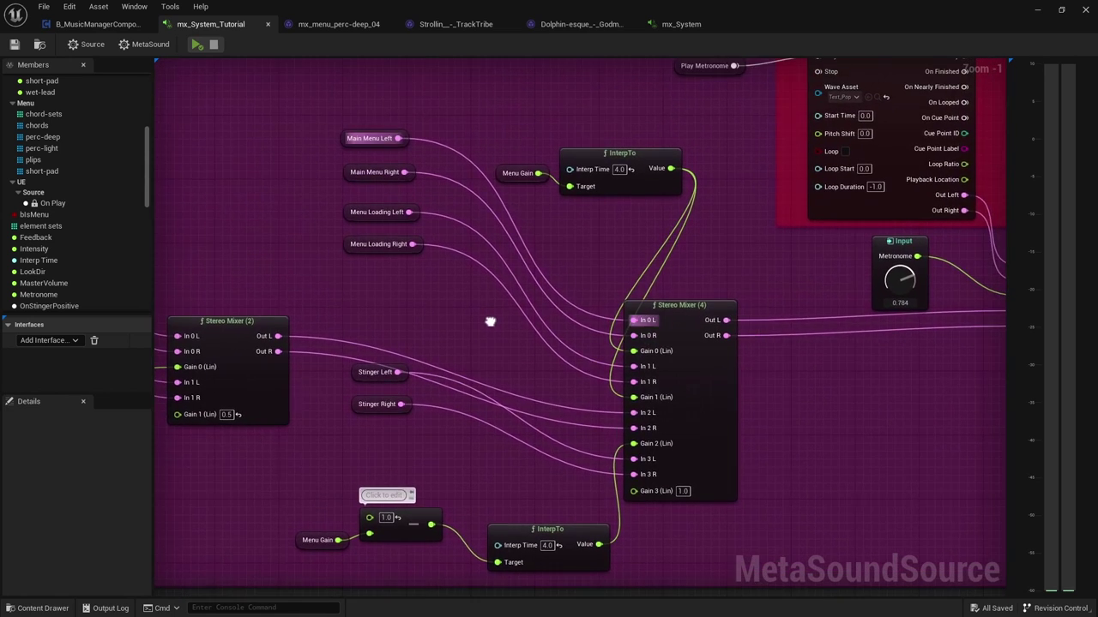
pyautogui.click(680, 307)
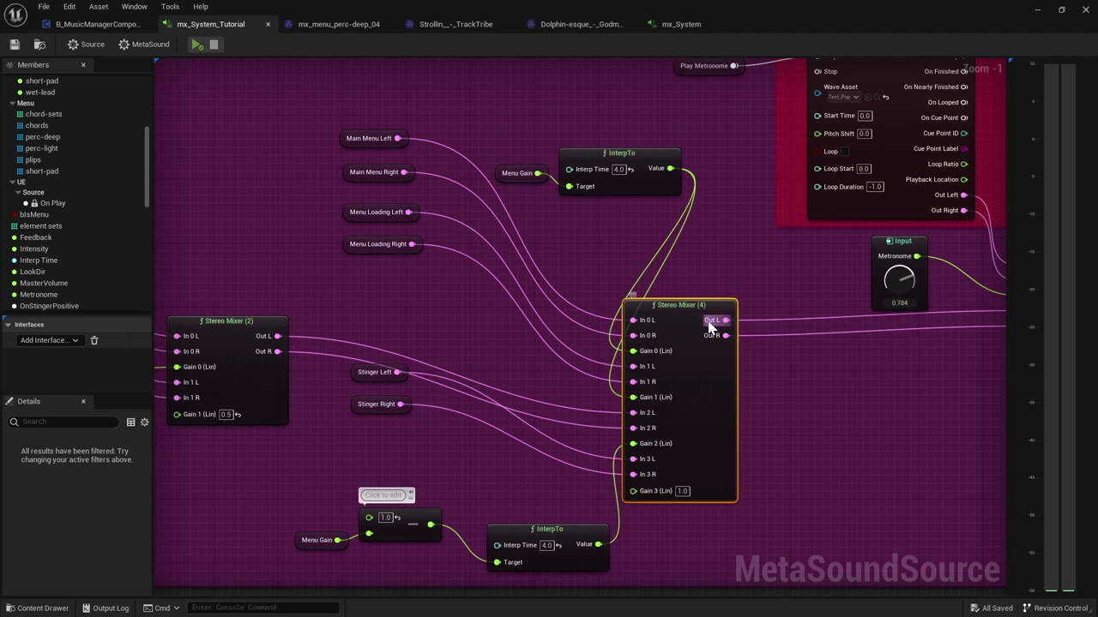
# Search the MetaSound node classes for "stereo" to review the available Stereo Mixer sizes, and close the list without adding a node
pyautogui.click(786, 393)
pyautogui.rightClick(787, 395)
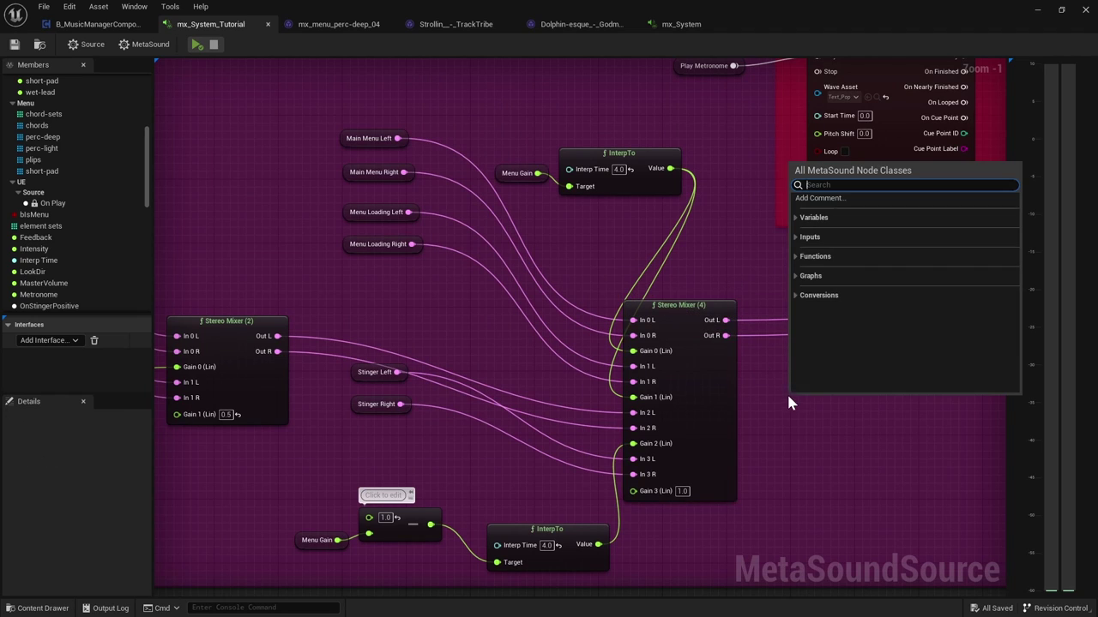
pyautogui.write('sterop')
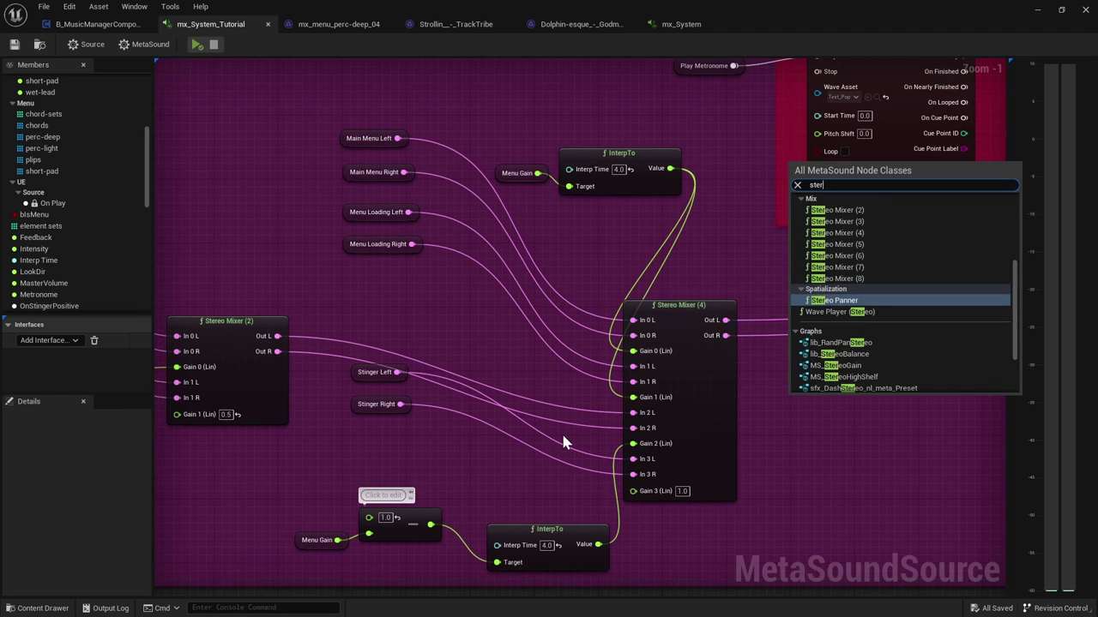
pyautogui.press('BackSpace')
pyautogui.write('eo')
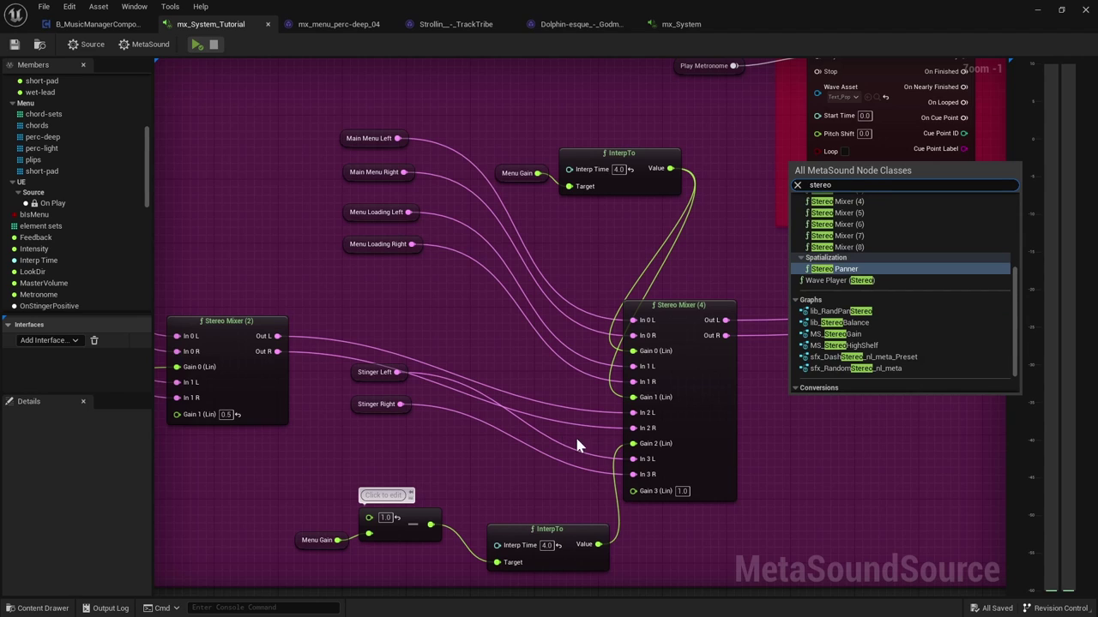
pyautogui.scroll(2, 883, 259)
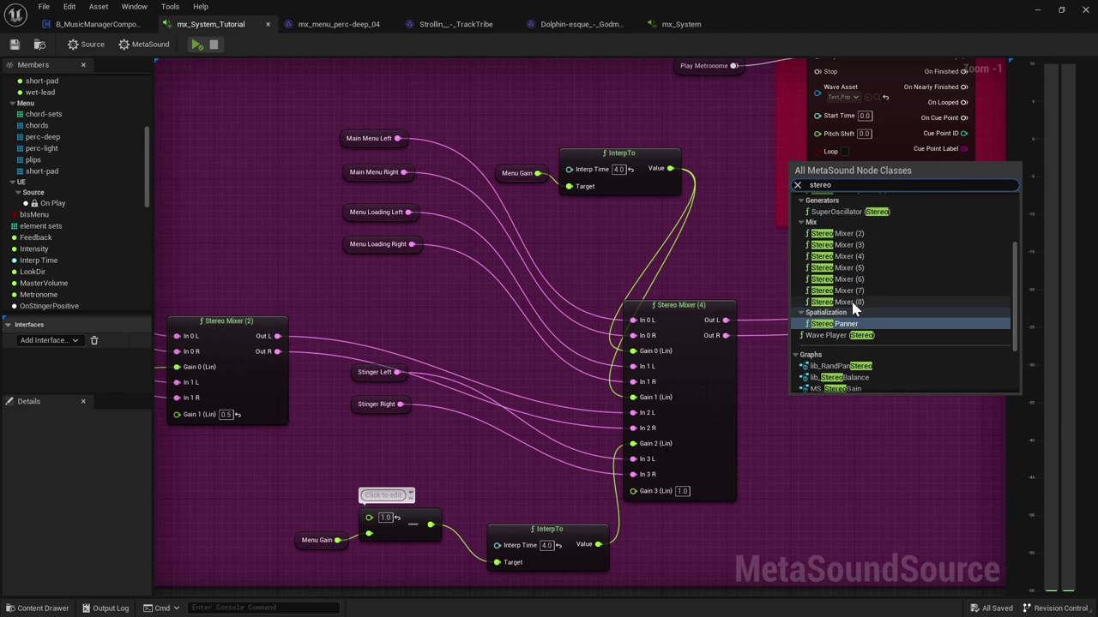
pyautogui.click(679, 307)
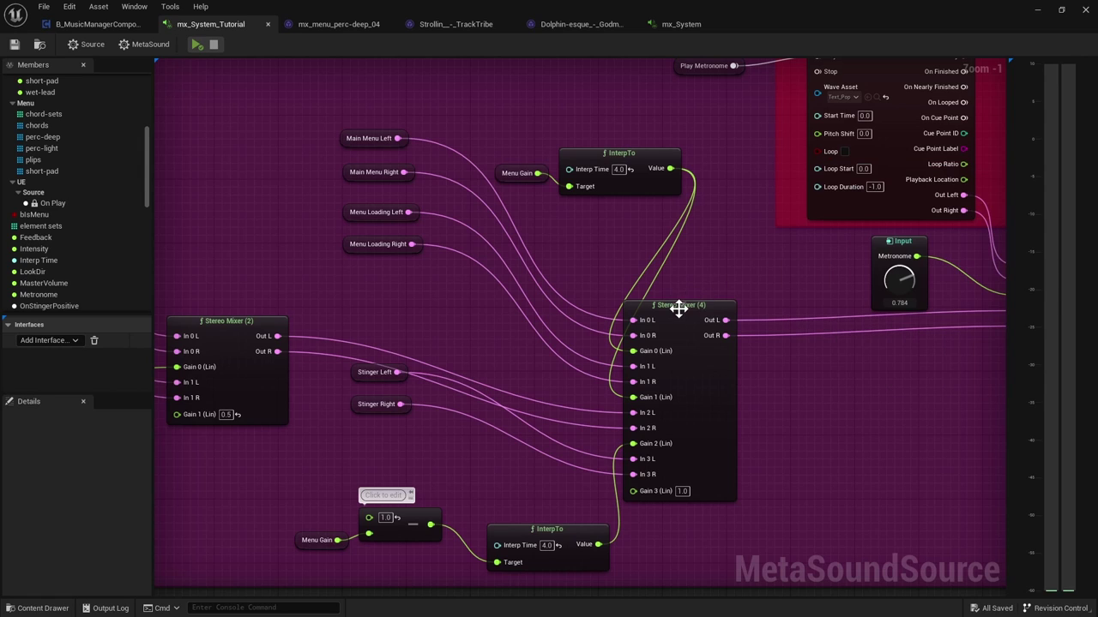
# Select Stereo Mixer (4) again and examine its audio inputs and their matching gains
pyautogui.click(677, 307)
pyautogui.rightClick(678, 307)
pyautogui.click(703, 288)
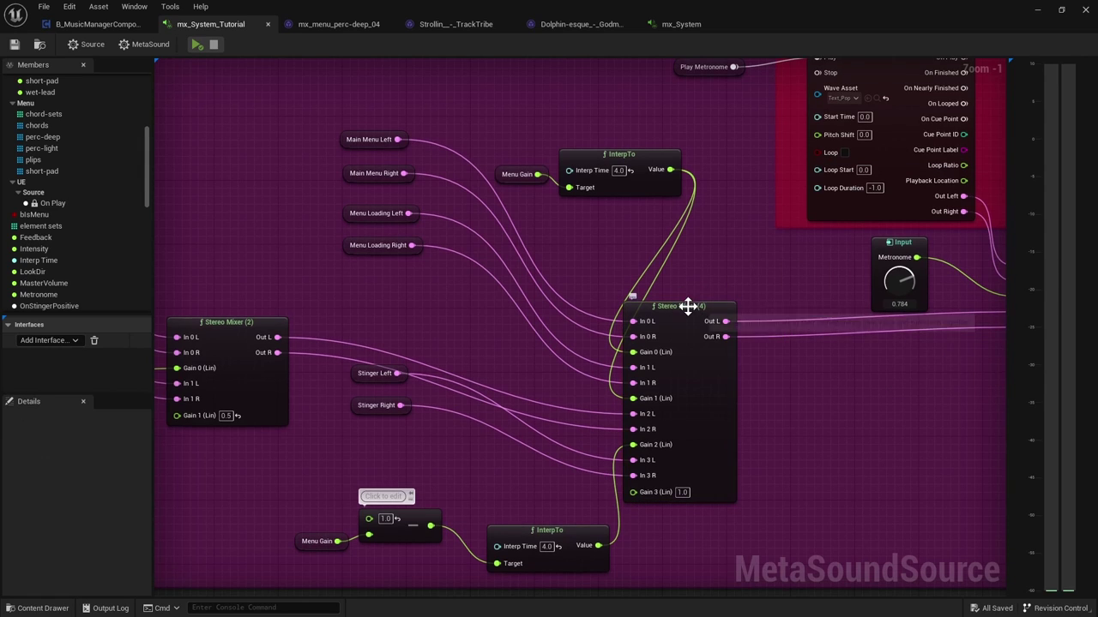
pyautogui.click(705, 309)
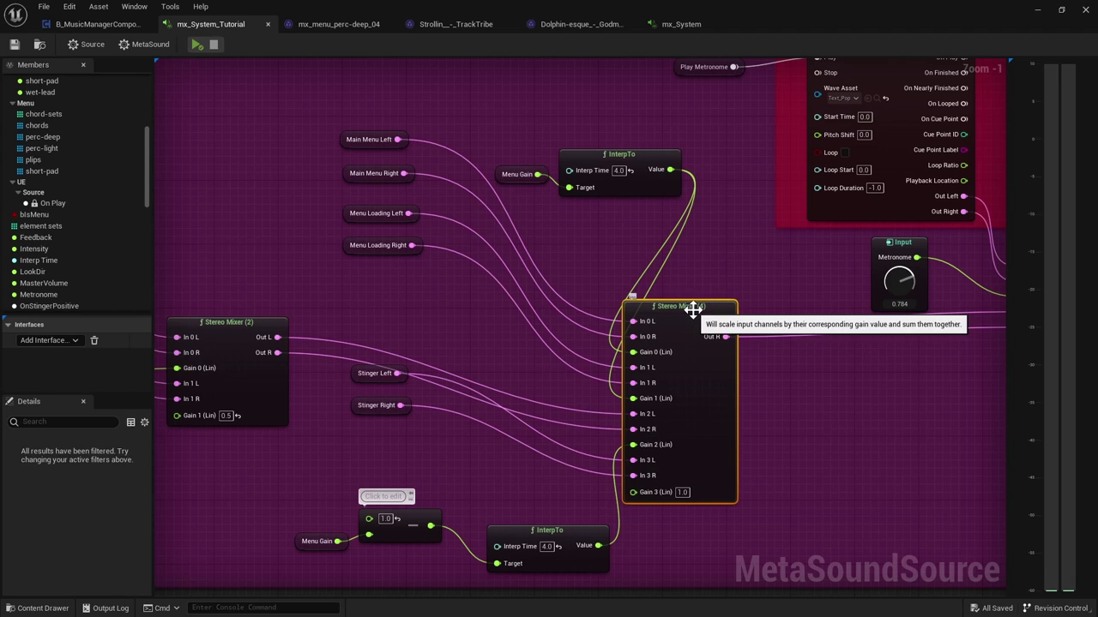
pyautogui.moveTo(766, 294); pyautogui.dragTo(639, 263, button='right')
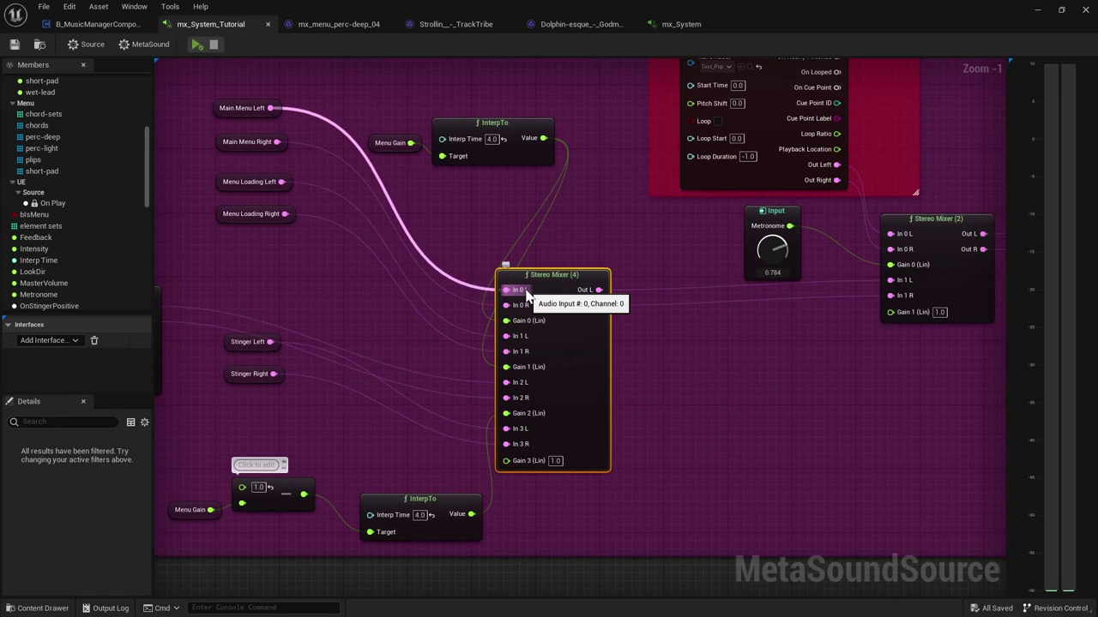
# Inspect the "for testing" block, from Play Metronome through the Wave Player to the final Stereo Mixer (2)
pyautogui.moveTo(661, 228); pyautogui.dragTo(563, 375, button='right')
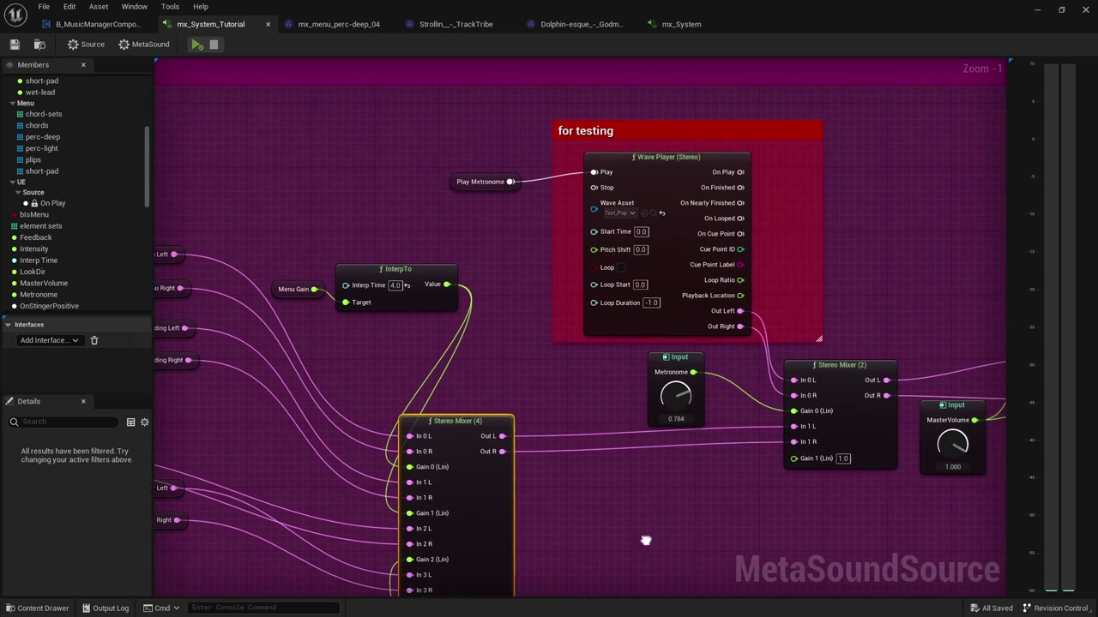
pyautogui.moveTo(643, 541); pyautogui.dragTo(269, 429, button='right')
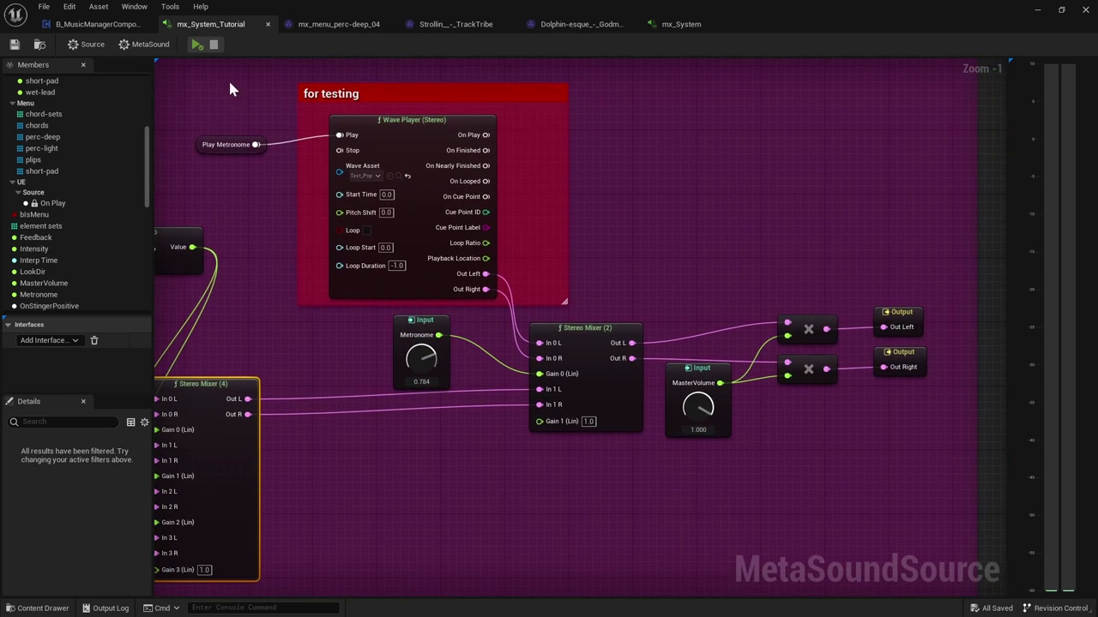
pyautogui.moveTo(230, 89); pyautogui.dragTo(484, 233)
pyautogui.click(717, 261)
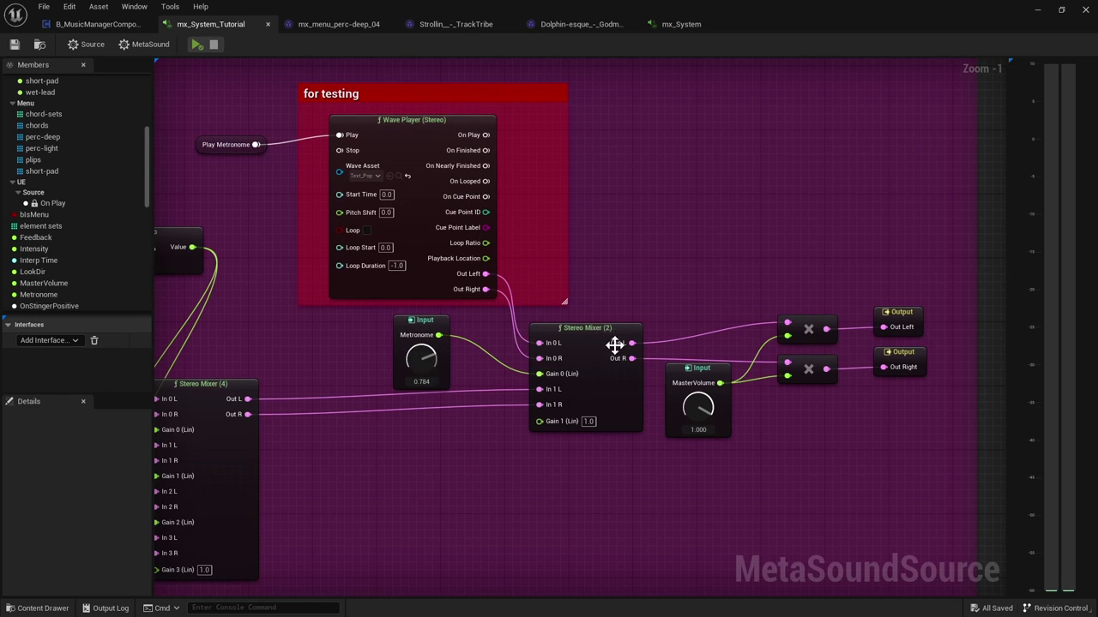
# Inspect the final output stage by selecting the MasterVolume input and following its multiply nodes to Out Left and Out Right
pyautogui.moveTo(682, 301); pyautogui.dragTo(480, 287, button='right')
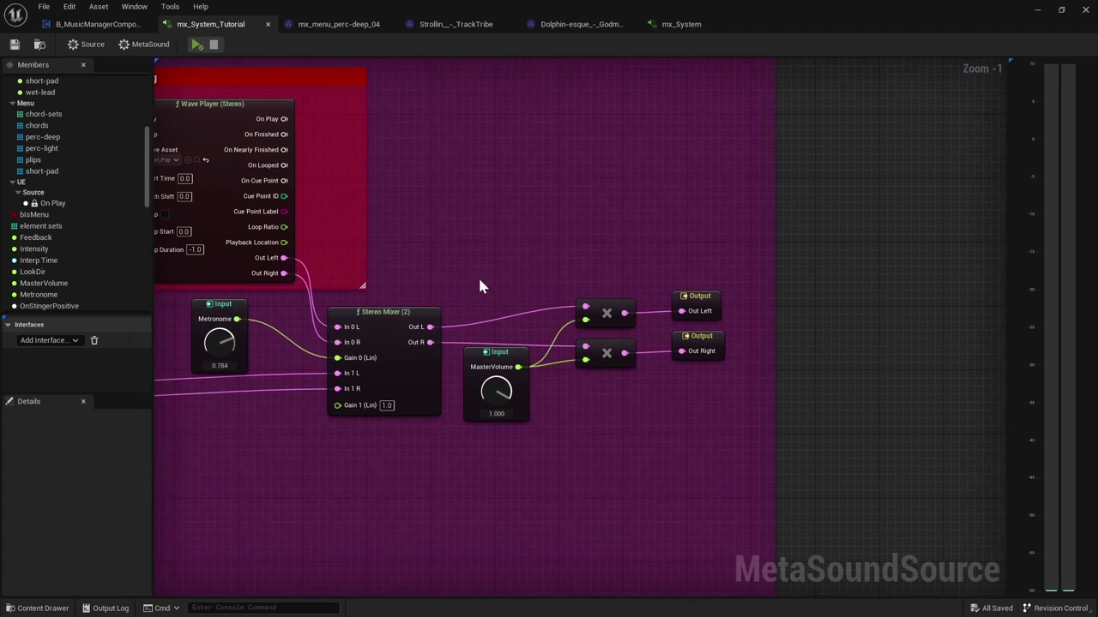
pyautogui.click(506, 353)
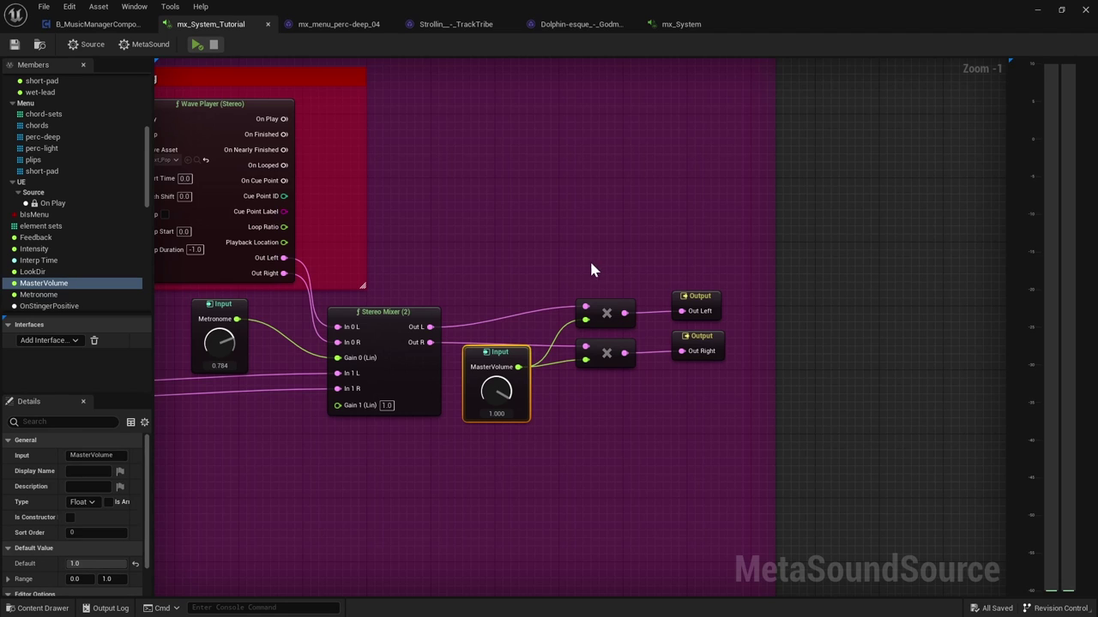
pyautogui.click(522, 272)
pyautogui.moveTo(687, 294); pyautogui.dragTo(550, 270, button='right')
pyautogui.moveTo(515, 229); pyautogui.dragTo(599, 329)
pyautogui.click(475, 162)
# Return the graph to the combat blocks, and restore and shrink the MetaSound window to reveal the level editor and Content Browser
pyautogui.scroll(-3, 475, 163)
pyautogui.moveTo(475, 163); pyautogui.dragTo(924, 286, button='right')
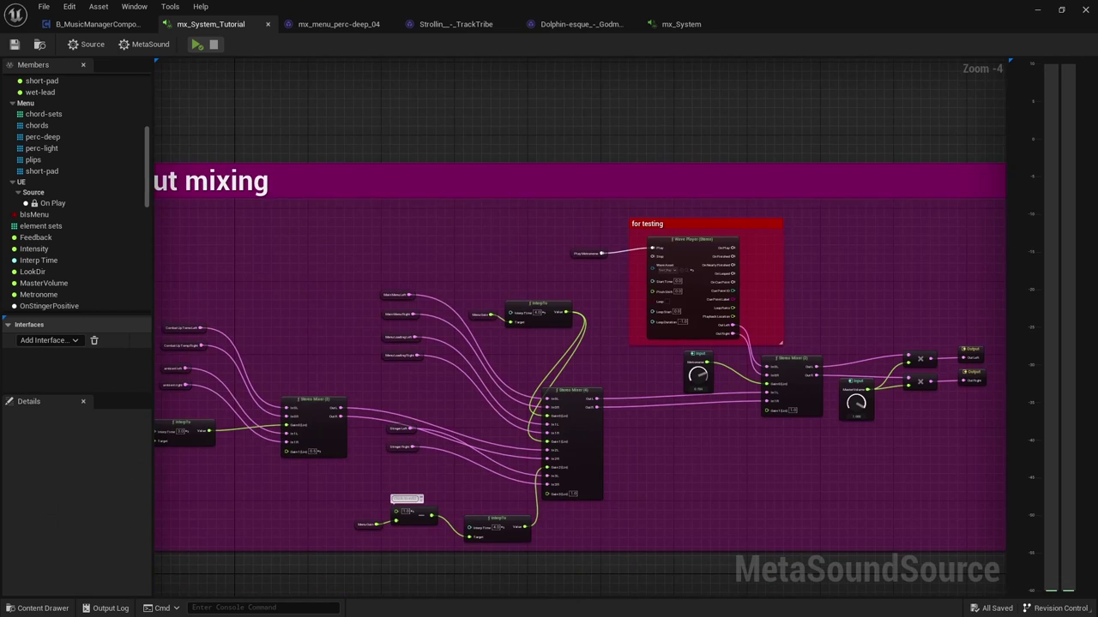
pyautogui.moveTo(282, 137)
pyautogui.mouseDown(button='right')
pyautogui.moveTo(282, 147)
pyautogui.moveTo(657, 140)
pyautogui.moveTo(643, 141)
pyautogui.mouseUp(button='right')
pyautogui.moveTo(292, 215)
pyautogui.mouseDown(button='right')
pyautogui.moveTo(703, 175)
pyautogui.moveTo(700, 196)
pyautogui.moveTo(790, 248)
pyautogui.mouseUp(button='right')
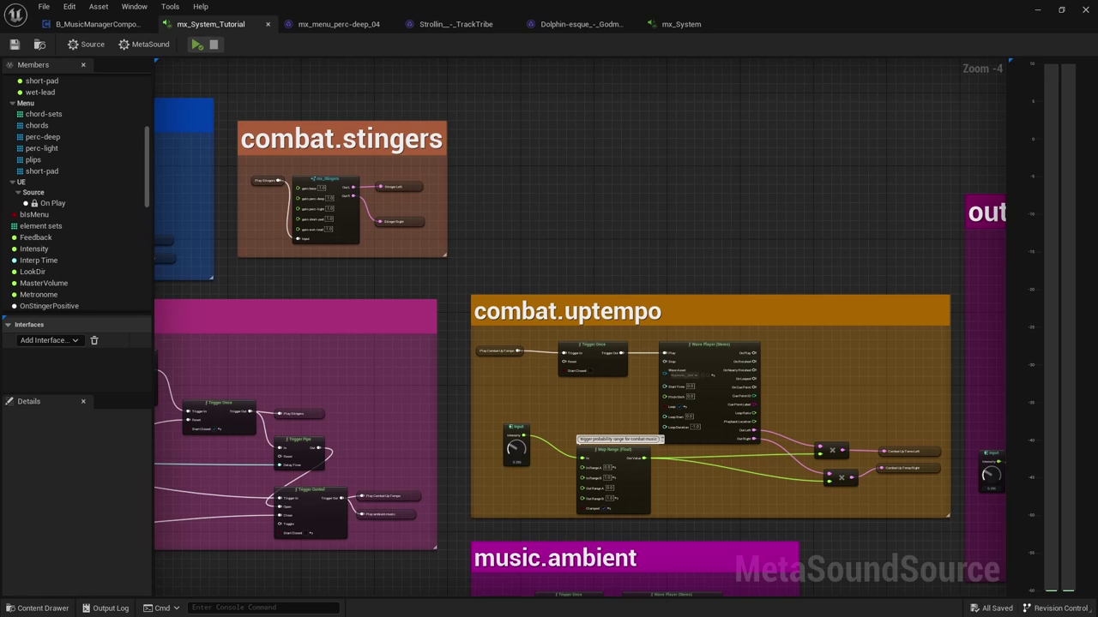
pyautogui.doubleClick(478, 12)
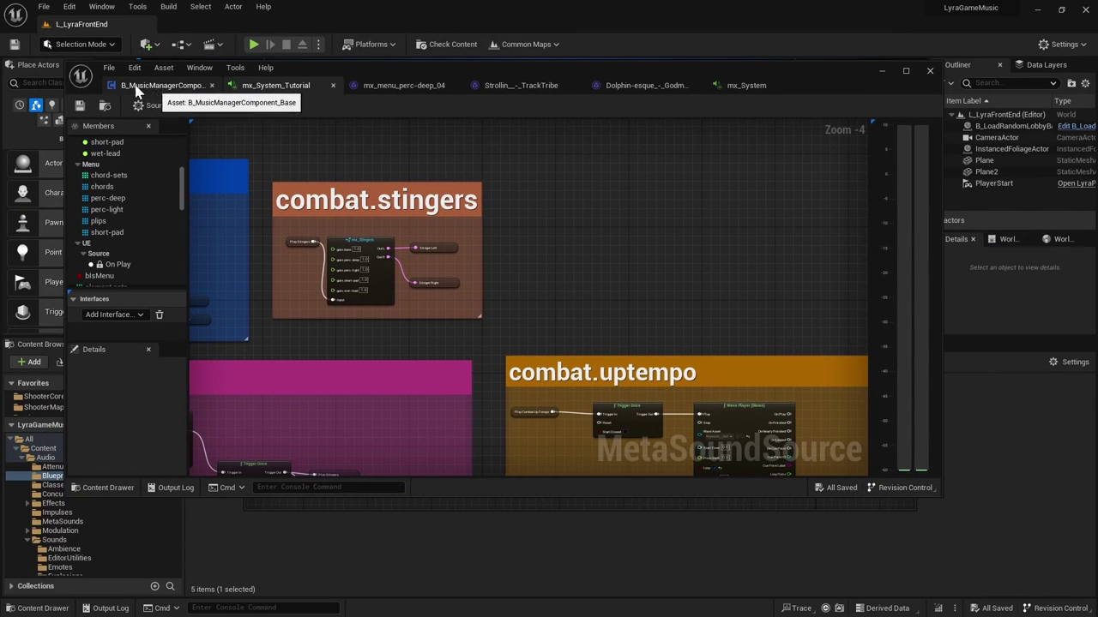
pyautogui.moveTo(64, 61); pyautogui.dragTo(158, 116)
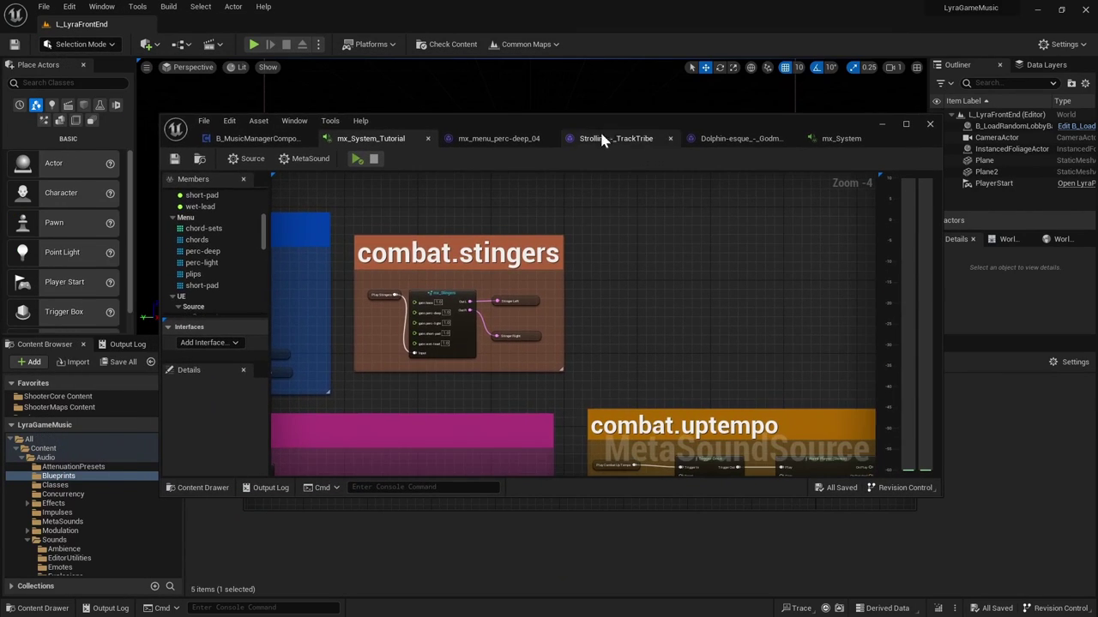
# Bring B_MusicManagerComponent_Base forward, make the Content Browser smaller, and open the Reference Viewer for that Blueprint asset
pyautogui.moveTo(573, 125); pyautogui.dragTo(673, 51)
pyautogui.click(351, 66)
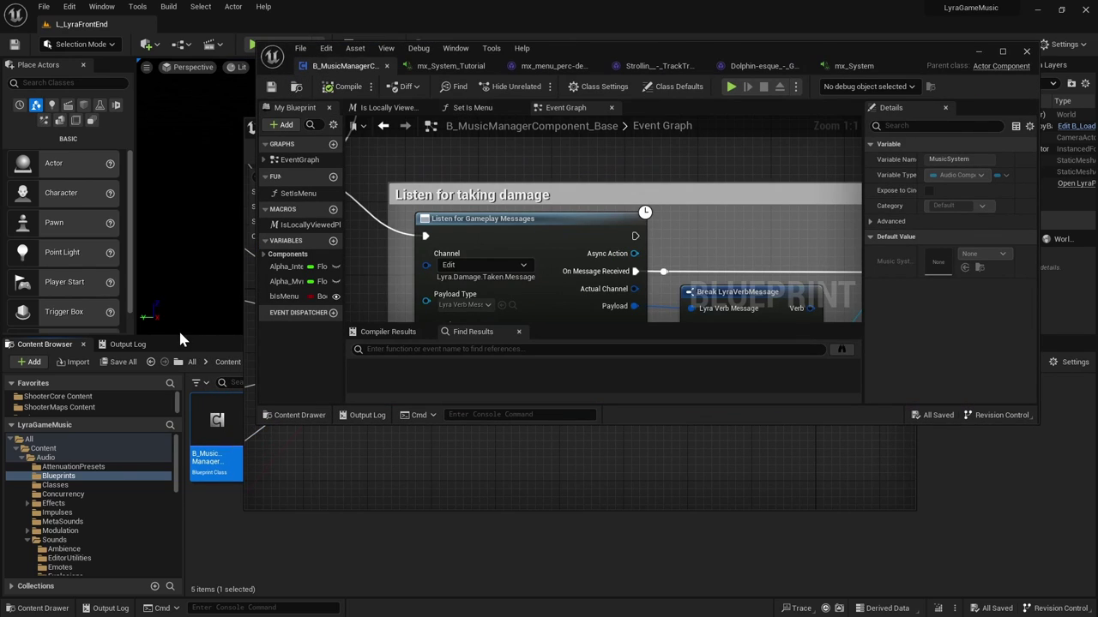
pyautogui.moveTo(178, 337); pyautogui.dragTo(178, 422)
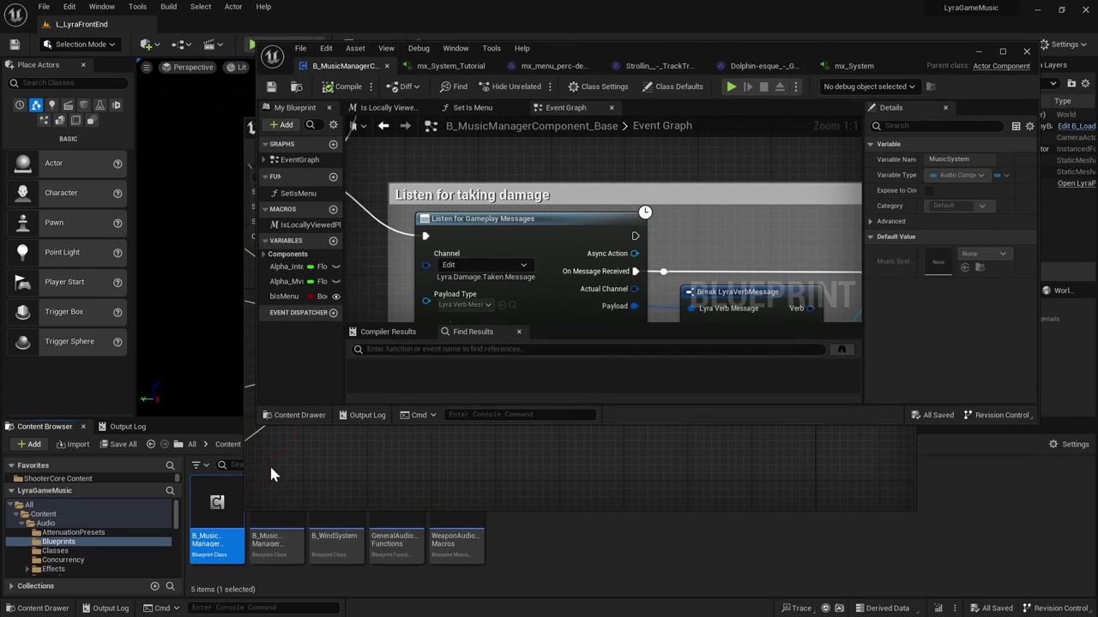
pyautogui.moveTo(291, 512); pyautogui.dragTo(287, 412)
pyautogui.rightClick(241, 506)
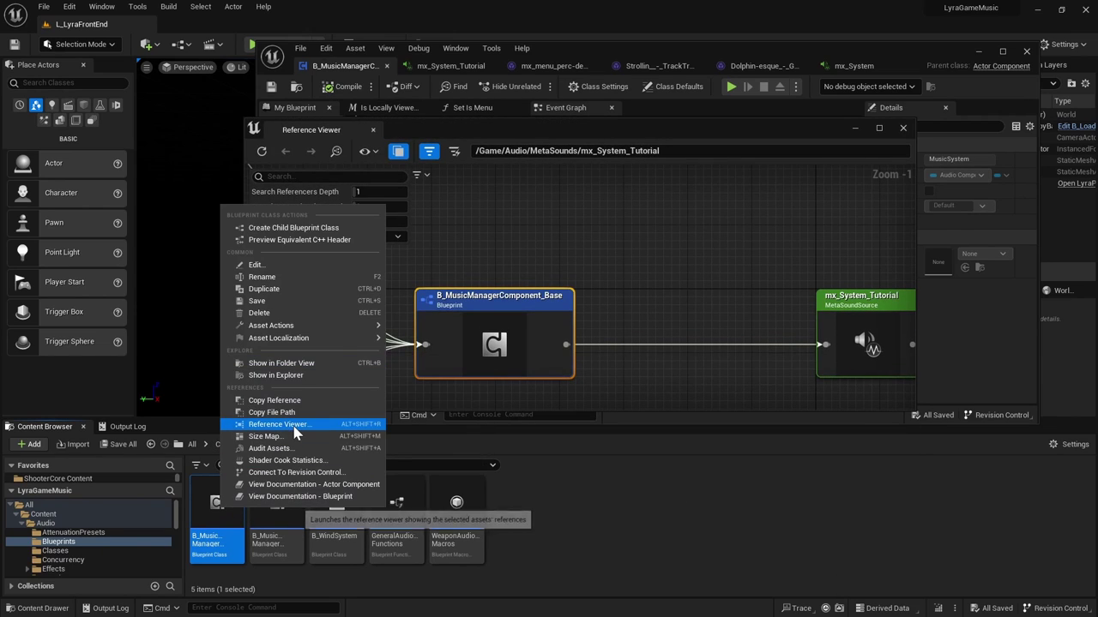
pyautogui.click(283, 425)
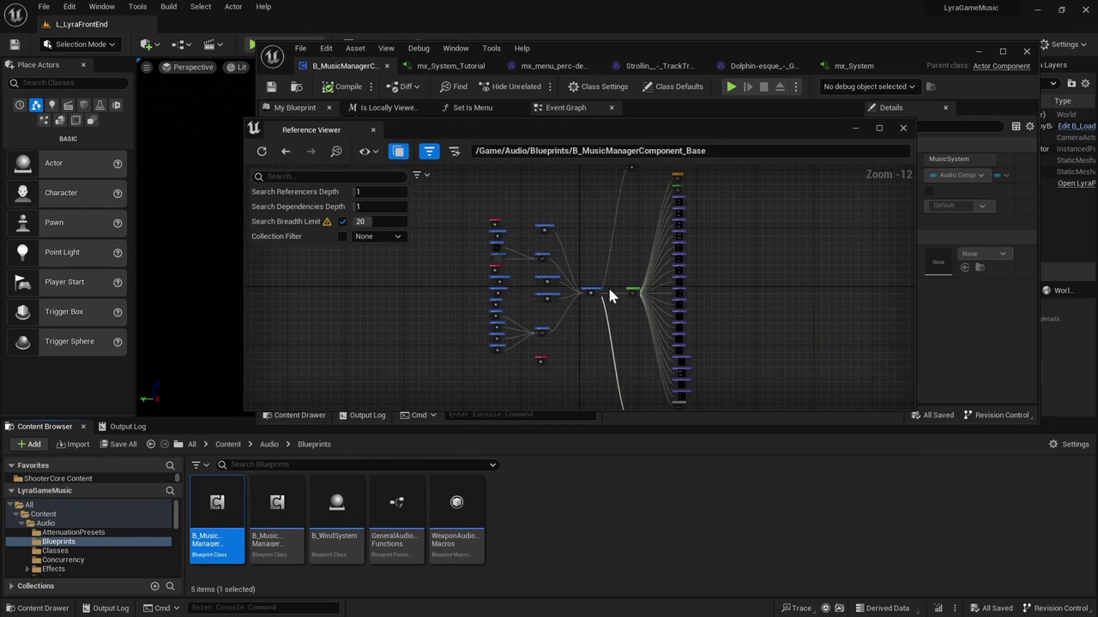
# Inspect the Blueprints that reference B_MusicManagerComponent_Base in the Reference Viewer and select B_MusicManagerComponent_FE
pyautogui.scroll(7, 625, 305)
pyautogui.moveTo(540, 243); pyautogui.dragTo(472, 133, button='right')
pyautogui.scroll(3, 532, 247)
pyautogui.click(704, 298)
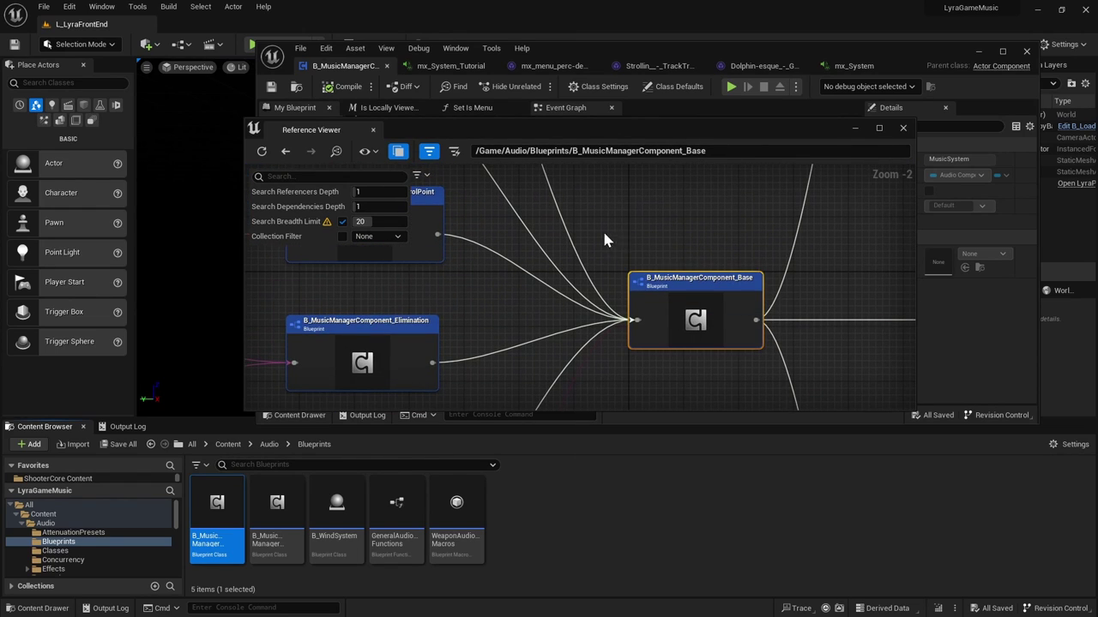
pyautogui.moveTo(590, 214); pyautogui.dragTo(699, 408, button='right')
pyautogui.moveTo(566, 176); pyautogui.dragTo(632, 290, button='right')
pyautogui.click(566, 270)
pyautogui.scroll(2, 567, 272)
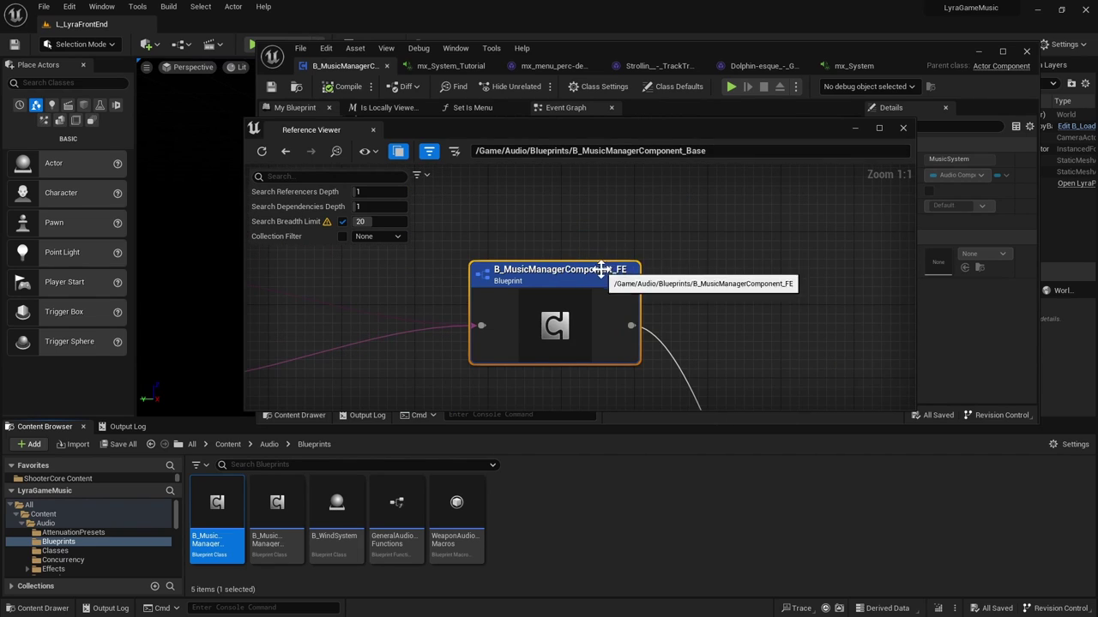
# Open B_MusicManagerComponent_FE as the first tab of the maximized editor and select its Set Is Menu node
pyautogui.rightClick(589, 280)
pyautogui.click(579, 253)
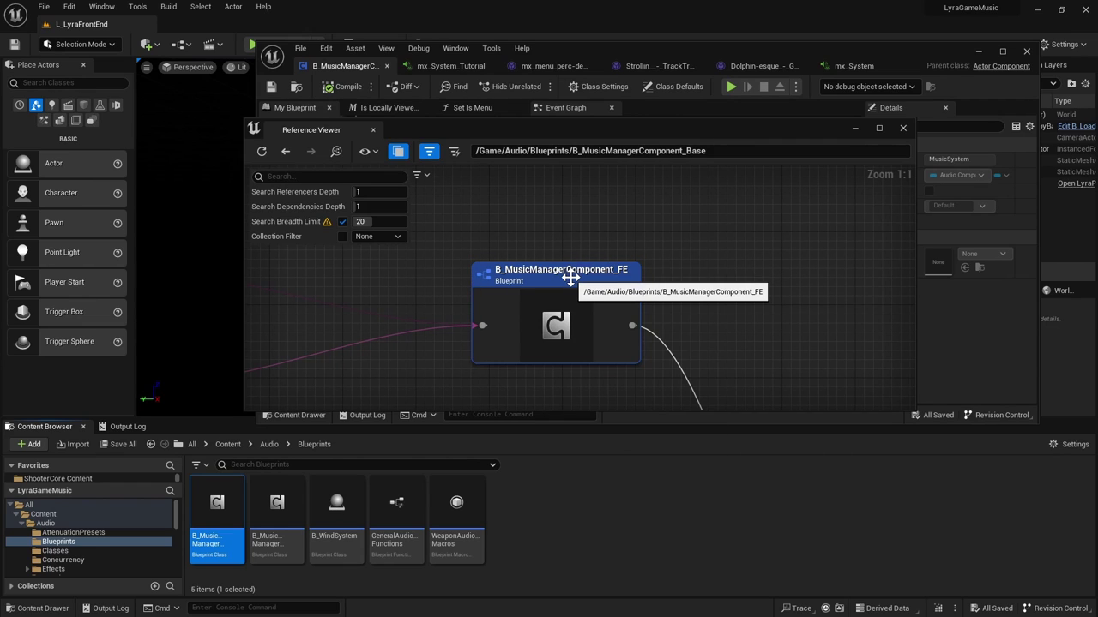
pyautogui.doubleClick(571, 273)
pyautogui.doubleClick(866, 52)
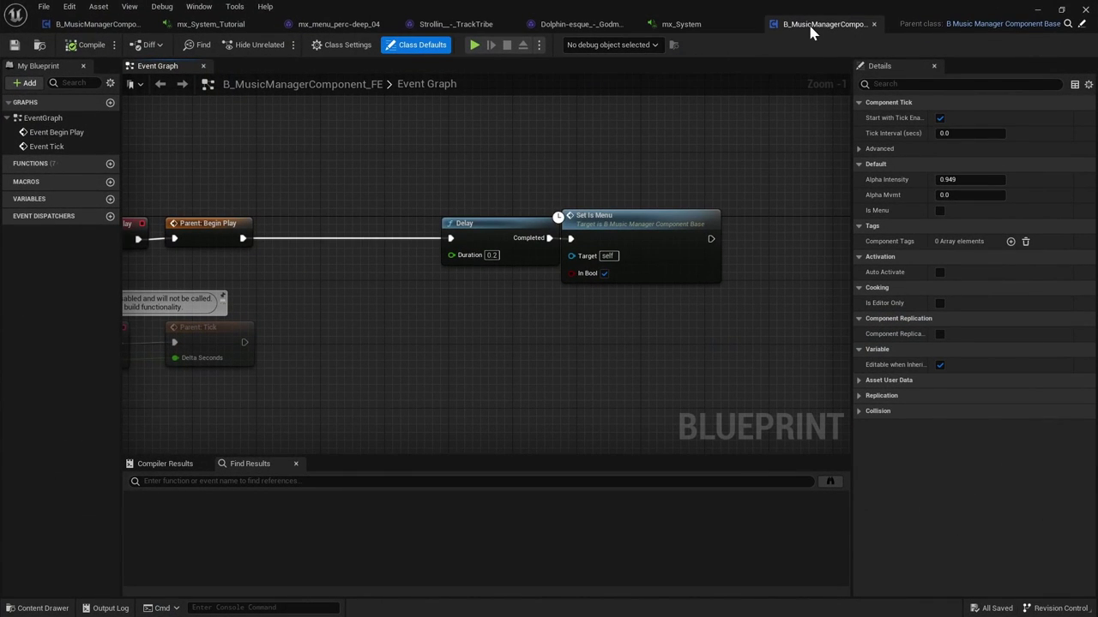
pyautogui.moveTo(811, 32); pyautogui.dragTo(71, 31)
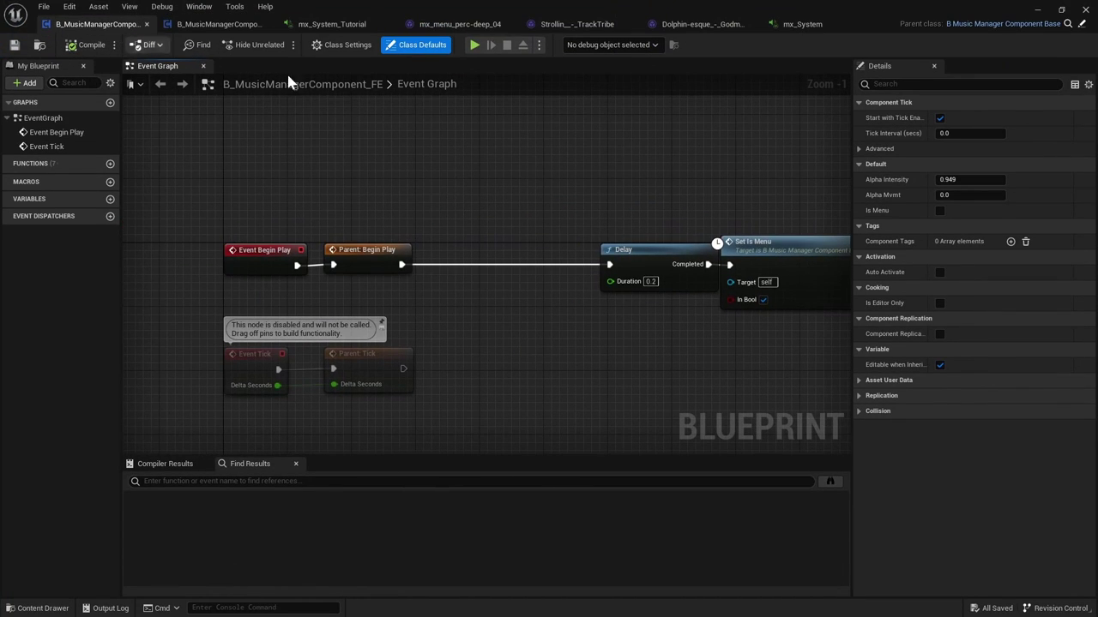
pyautogui.click(713, 237)
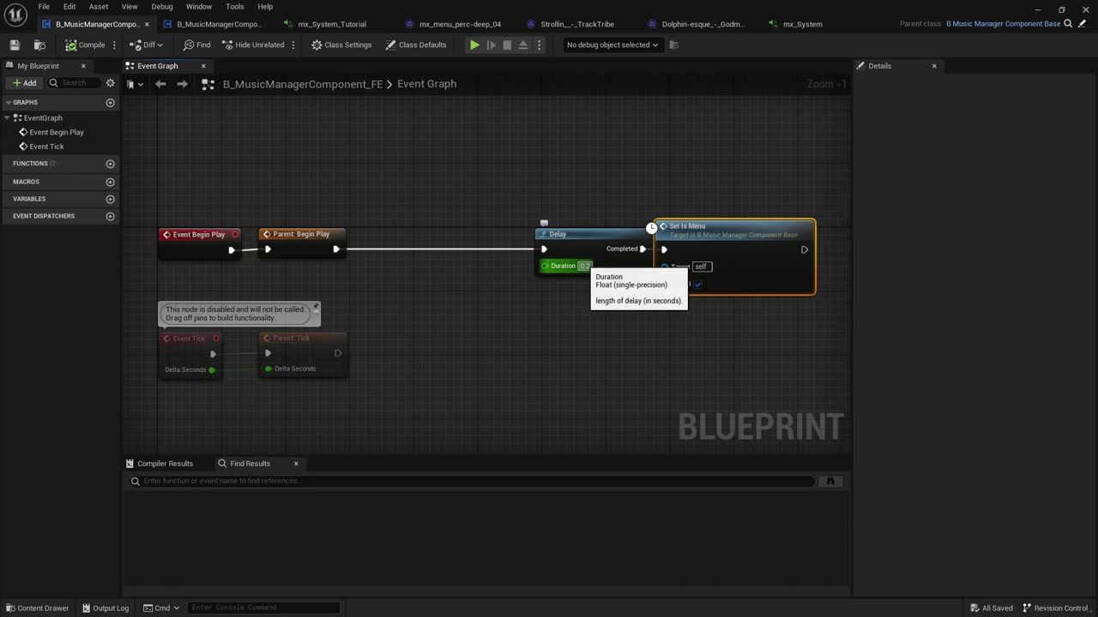
# Return to the Reference Viewer and locate B_MusicManagerComponent_ControlPoint among the referencers of B_MusicManagerComponent_Base
pyautogui.doubleClick(854, 13)
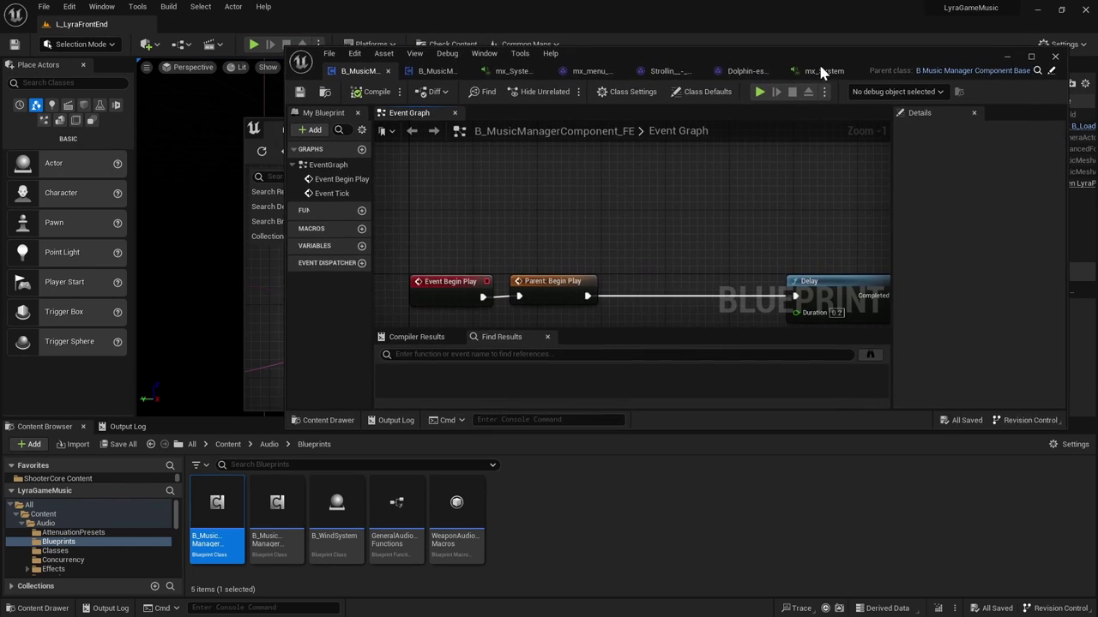
pyautogui.rightClick(208, 509)
pyautogui.click(319, 441)
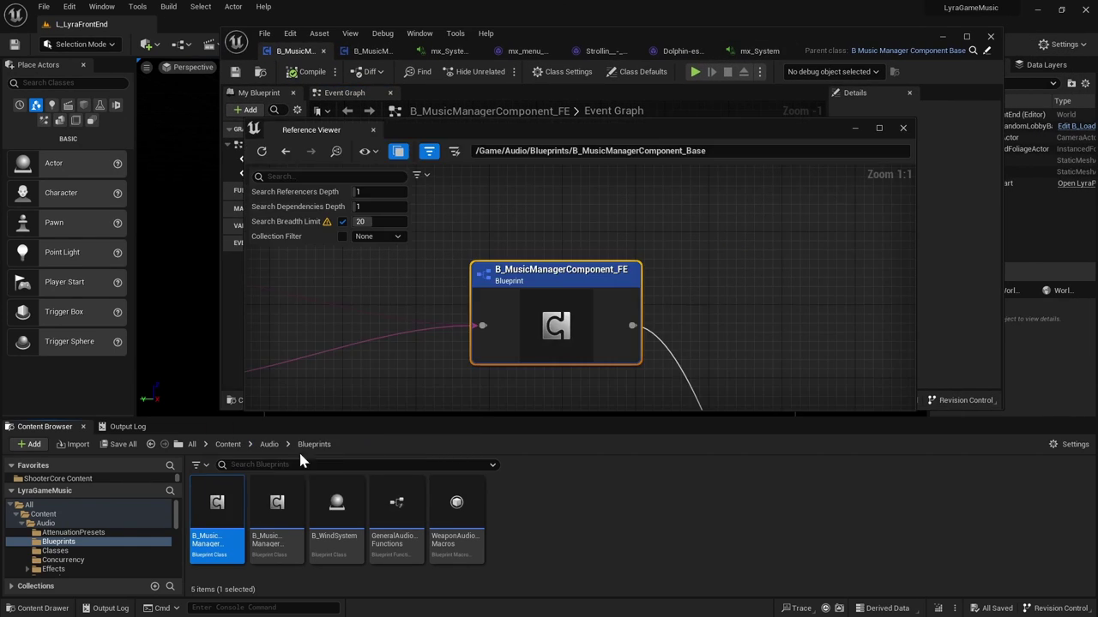
pyautogui.moveTo(430, 386); pyautogui.dragTo(449, 209, button='right')
pyautogui.scroll(-3, 495, 254)
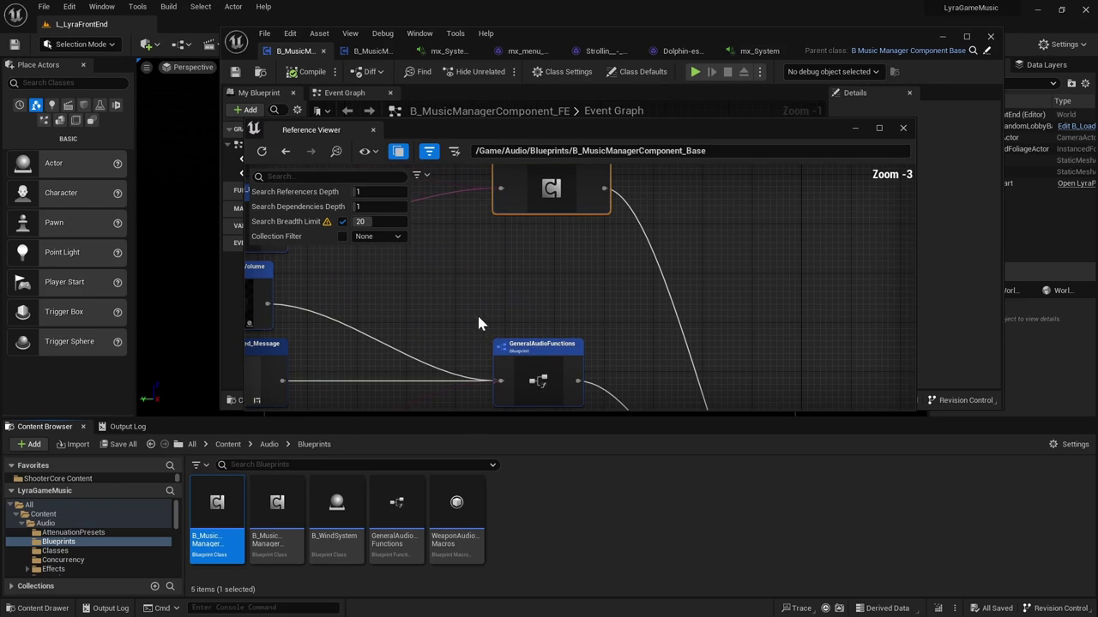
pyautogui.moveTo(455, 361); pyautogui.dragTo(457, 194, button='right')
pyautogui.moveTo(455, 256); pyautogui.dragTo(451, 333, button='right')
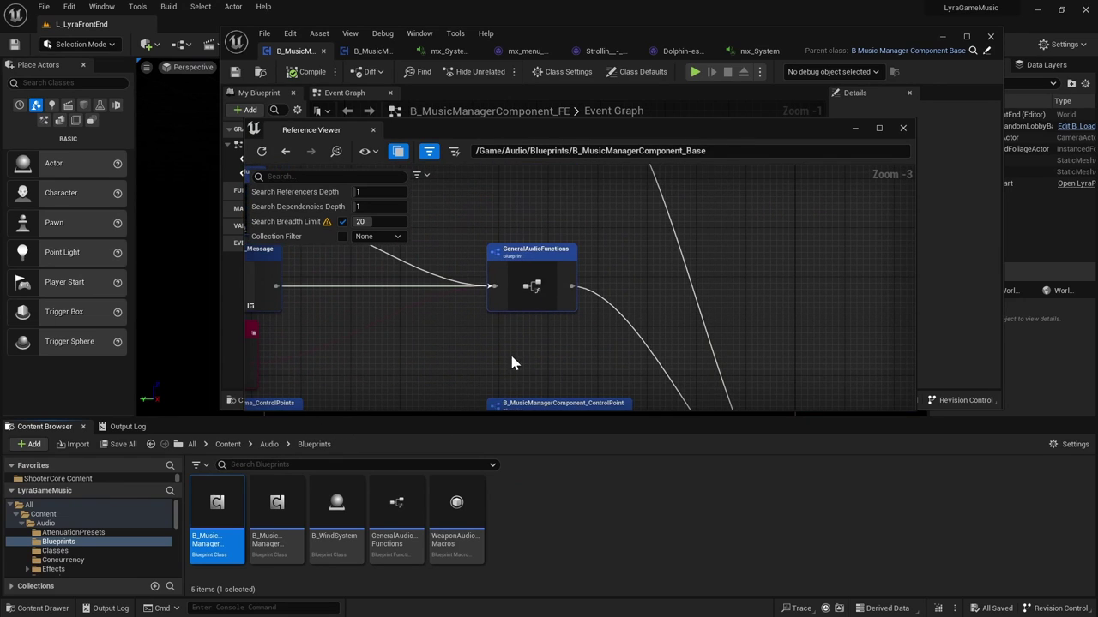
pyautogui.moveTo(495, 378); pyautogui.dragTo(506, 195, button='right')
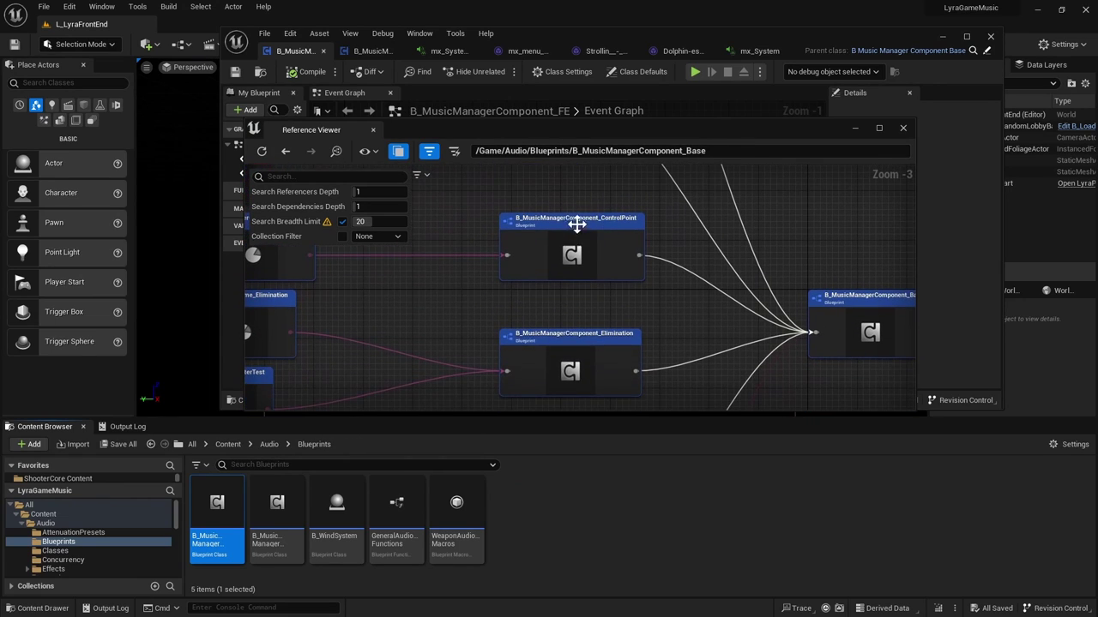
# Find B_MusicManagerComponent_ControlPoint in the Content Browser and open it in the maximized Blueprint editor
pyautogui.rightClick(578, 223)
pyautogui.click(612, 246)
pyautogui.click(455, 515)
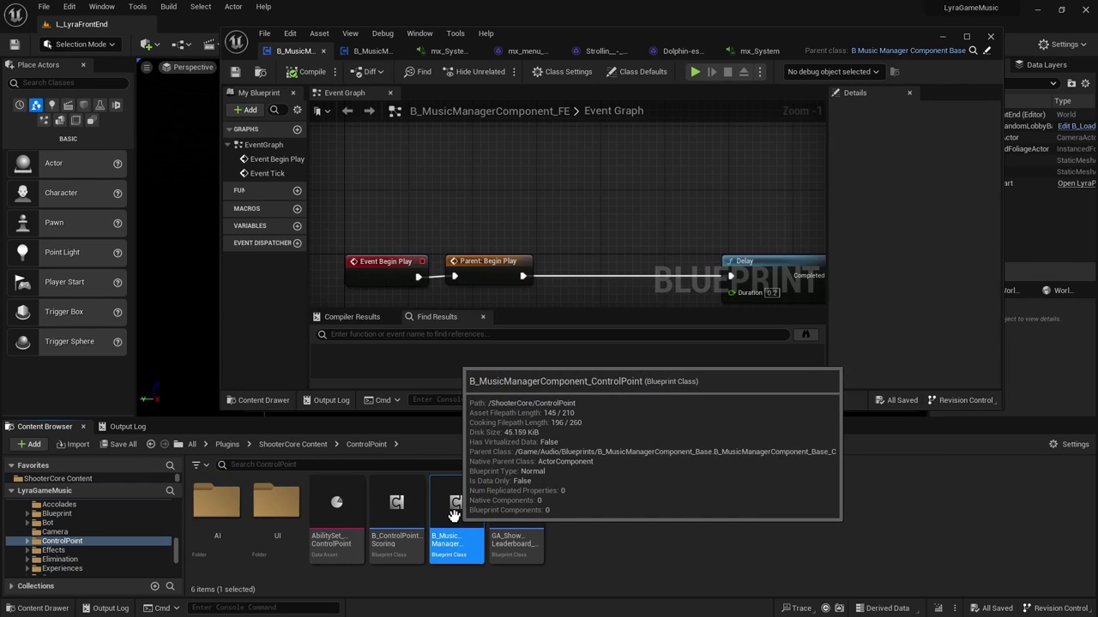
pyautogui.doubleClick(455, 515)
pyautogui.doubleClick(833, 41)
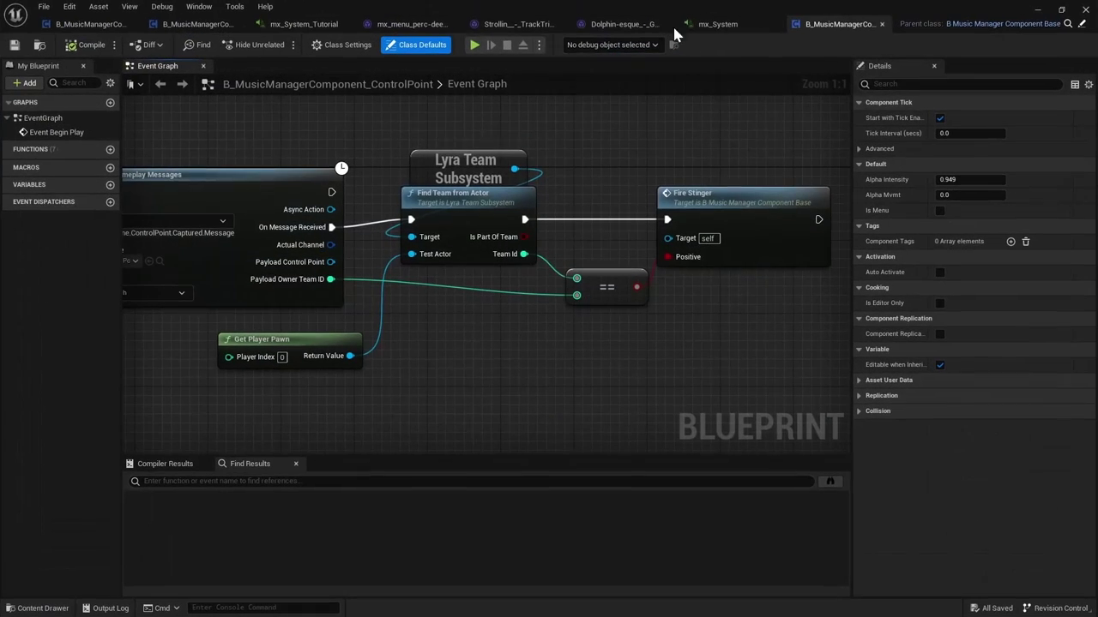
# Follow the ControlPoint graph from Event Begin Play through the Delay and select the Set Is Menu node
pyautogui.moveTo(409, 306); pyautogui.dragTo(696, 339, button='right')
pyautogui.scroll(-5, 447, 304)
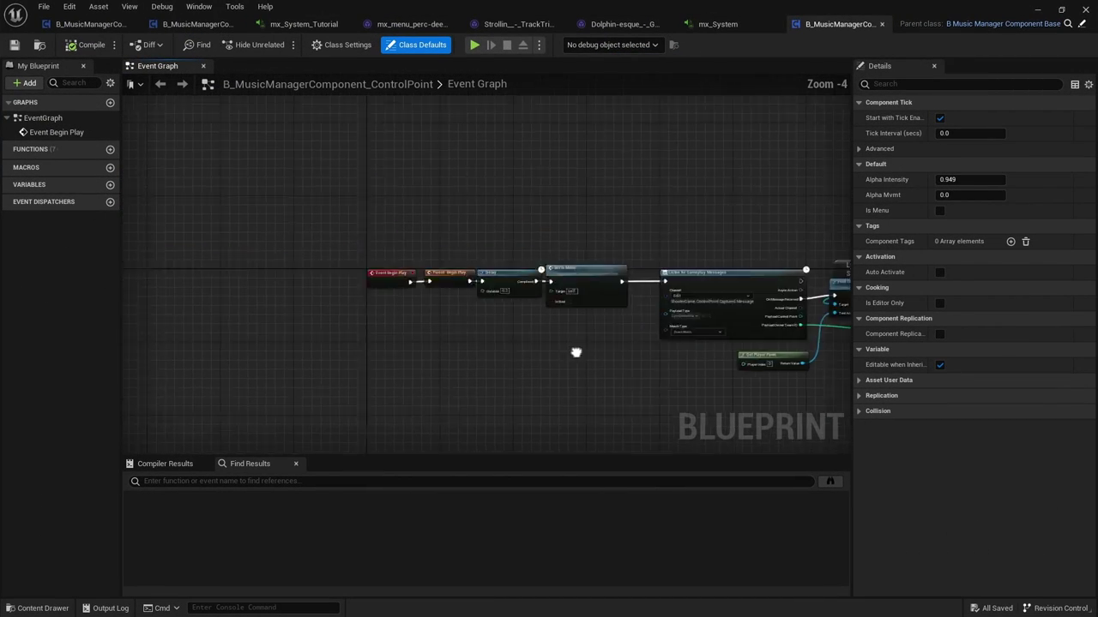
pyautogui.scroll(3, 349, 283)
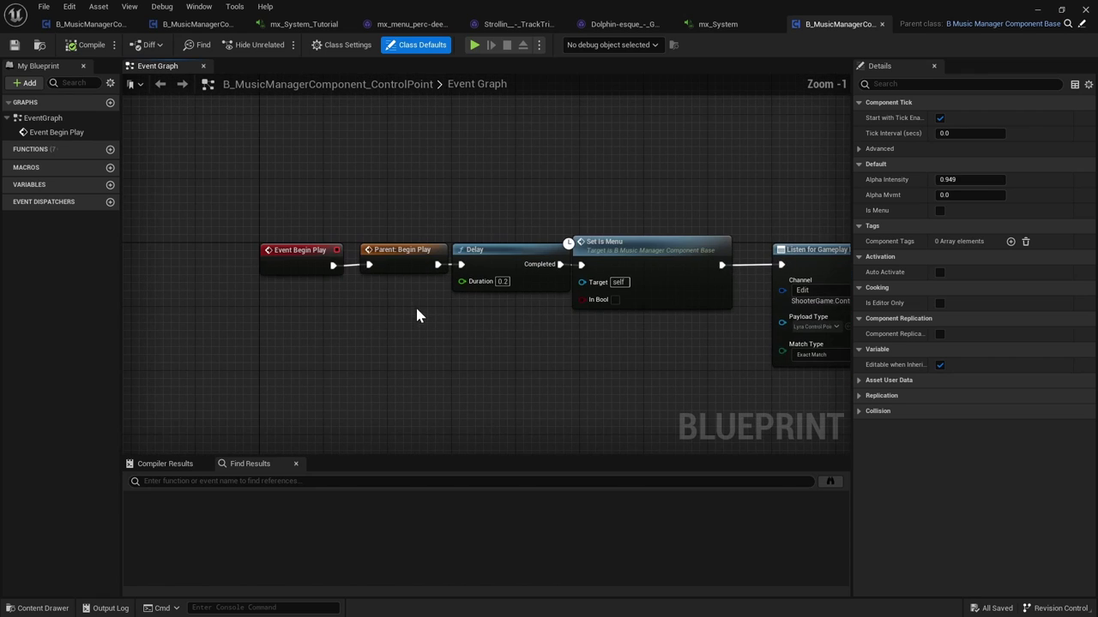
pyautogui.moveTo(630, 248); pyautogui.dragTo(411, 211, button='right')
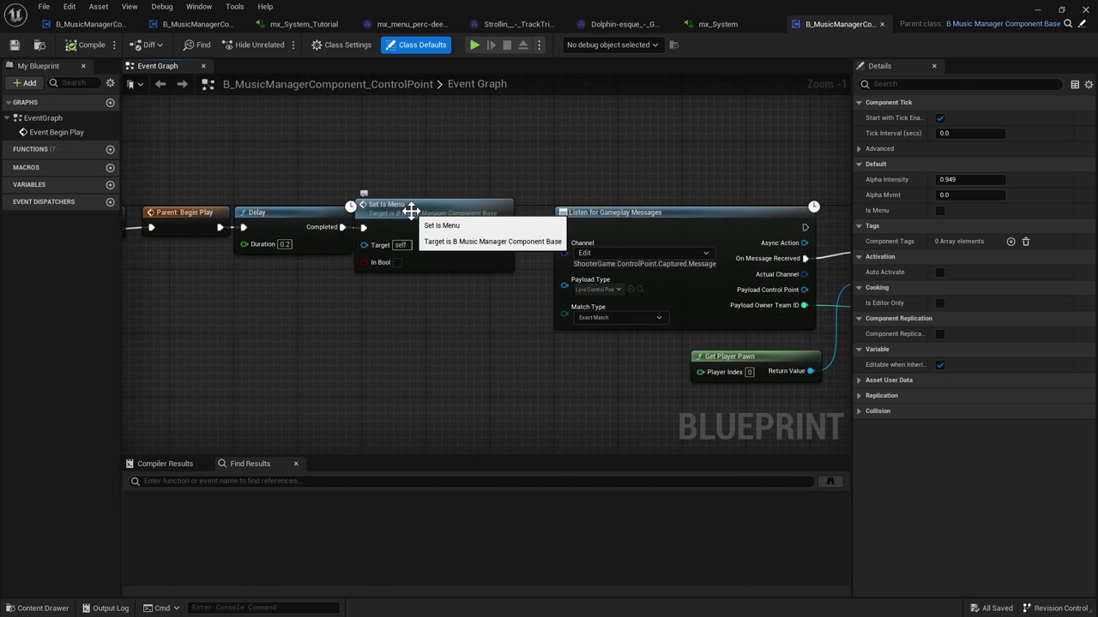
pyautogui.click(381, 206)
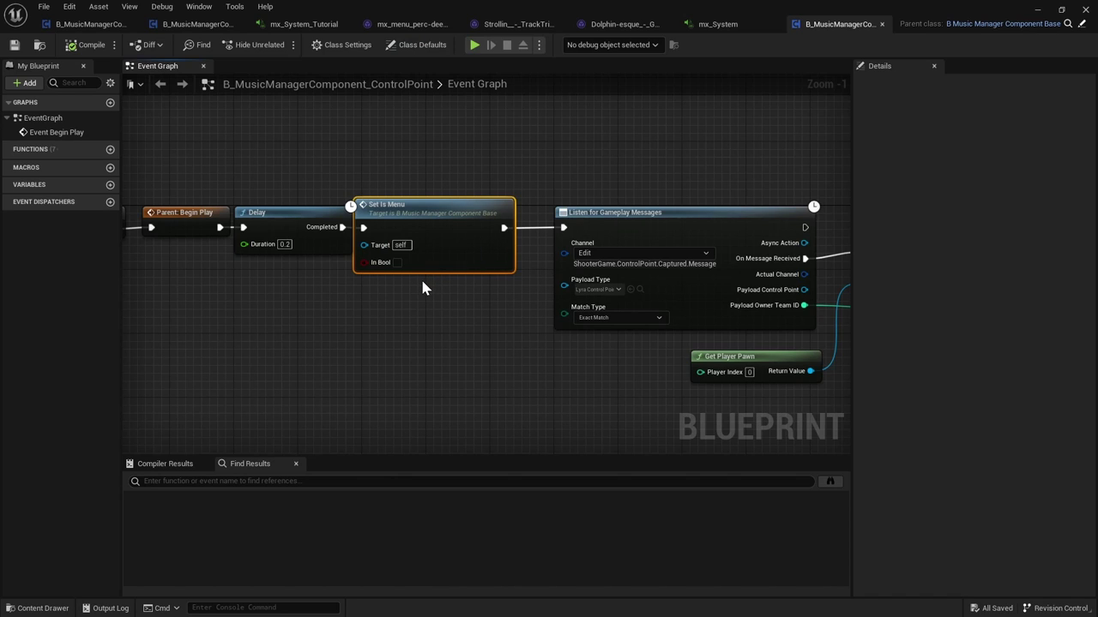
# Trace the ControlPoint.Captured message listener through the team comparison and select the Fire Stinger node
pyautogui.moveTo(693, 180); pyautogui.dragTo(399, 149, button='right')
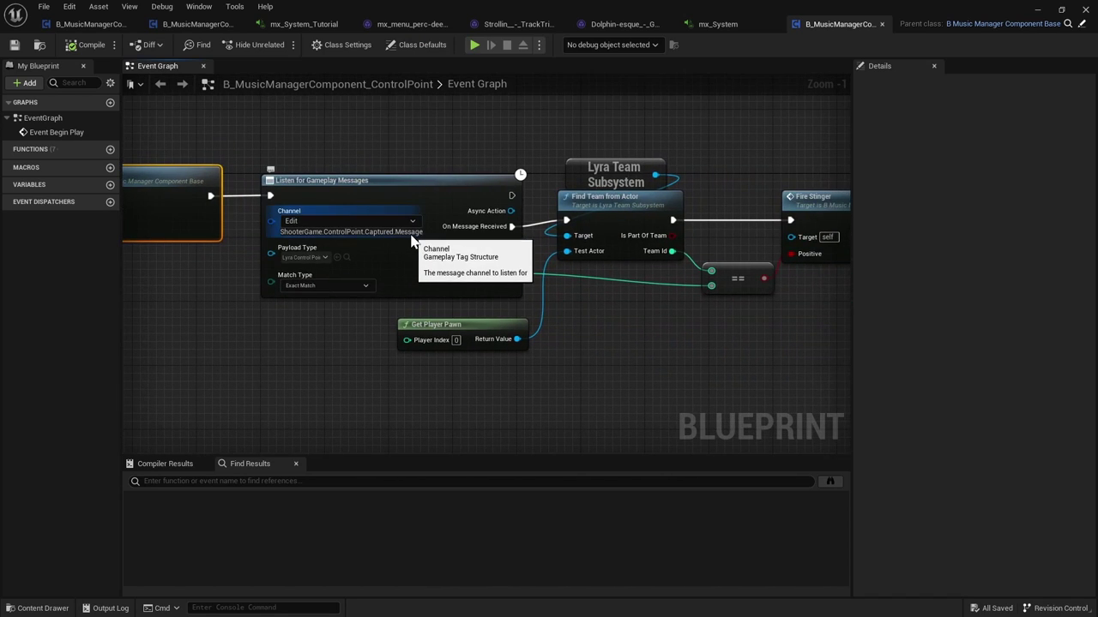
pyautogui.moveTo(614, 313); pyautogui.dragTo(509, 315, button='right')
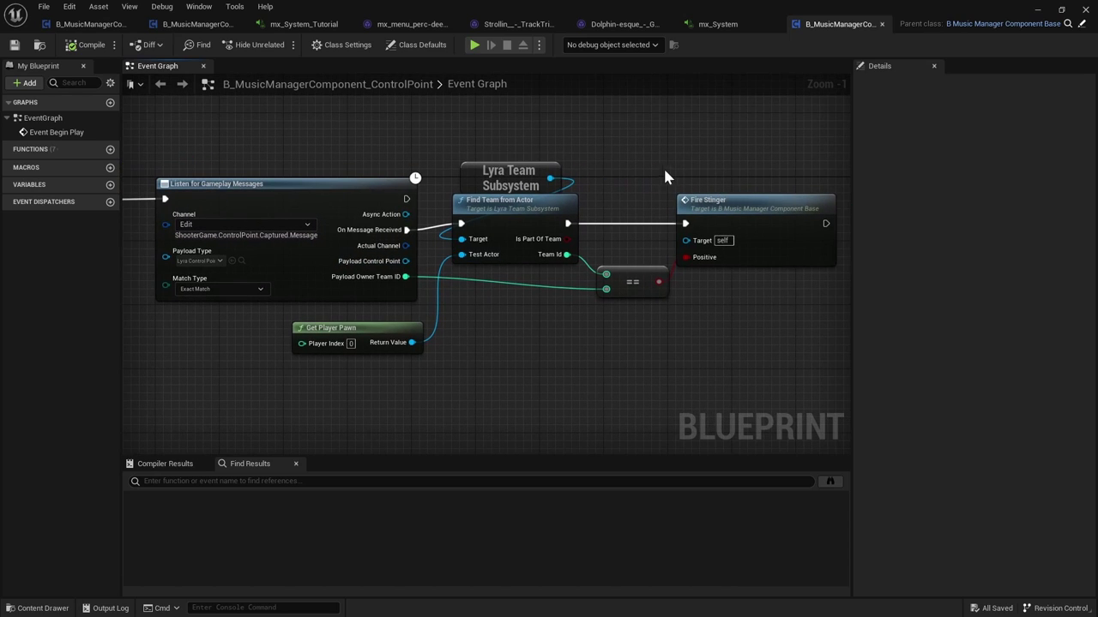
pyautogui.click(741, 228)
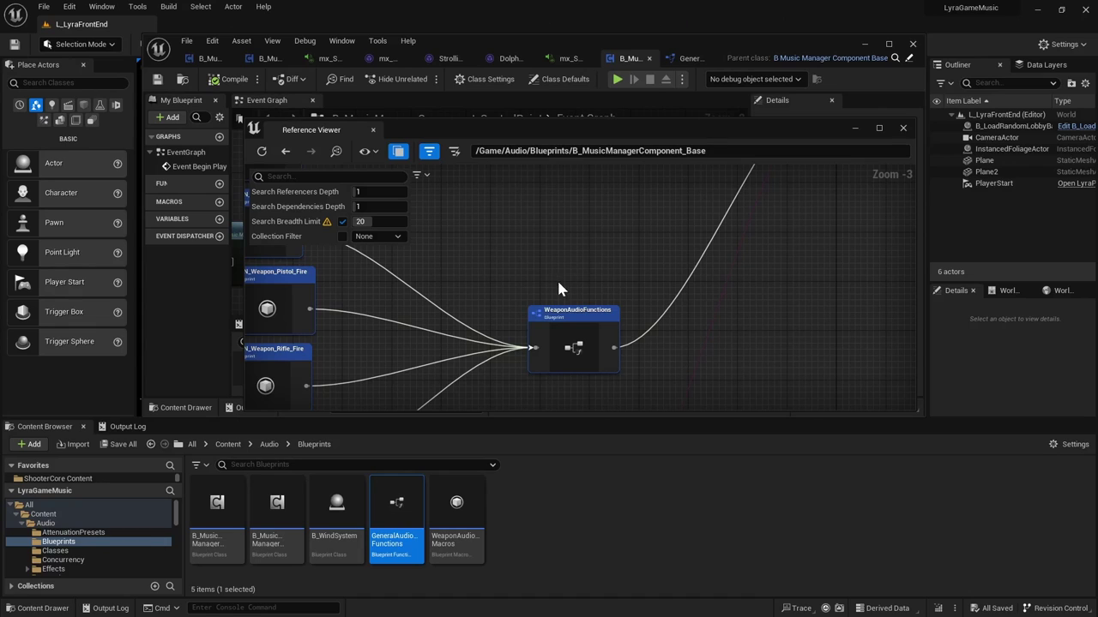
# Find WeaponAudioFunctions from the Reference Viewer and open it in the maximized Blueprint editor
pyautogui.moveTo(558, 289); pyautogui.dragTo(566, 252, button='right')
pyautogui.rightClick(579, 284)
pyautogui.click(630, 301)
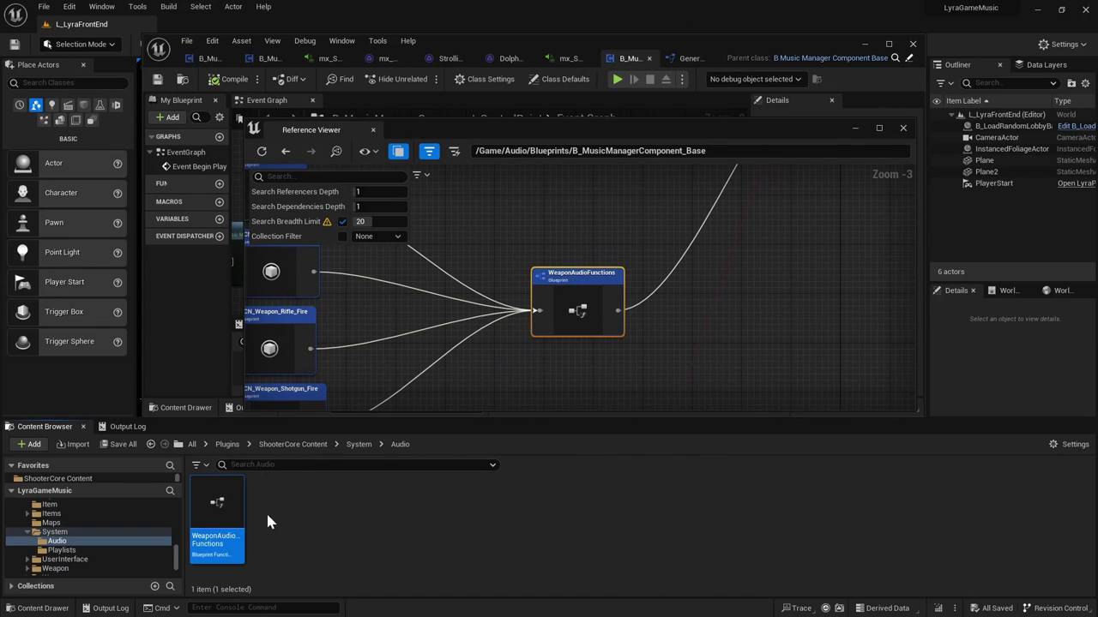
pyautogui.doubleClick(224, 520)
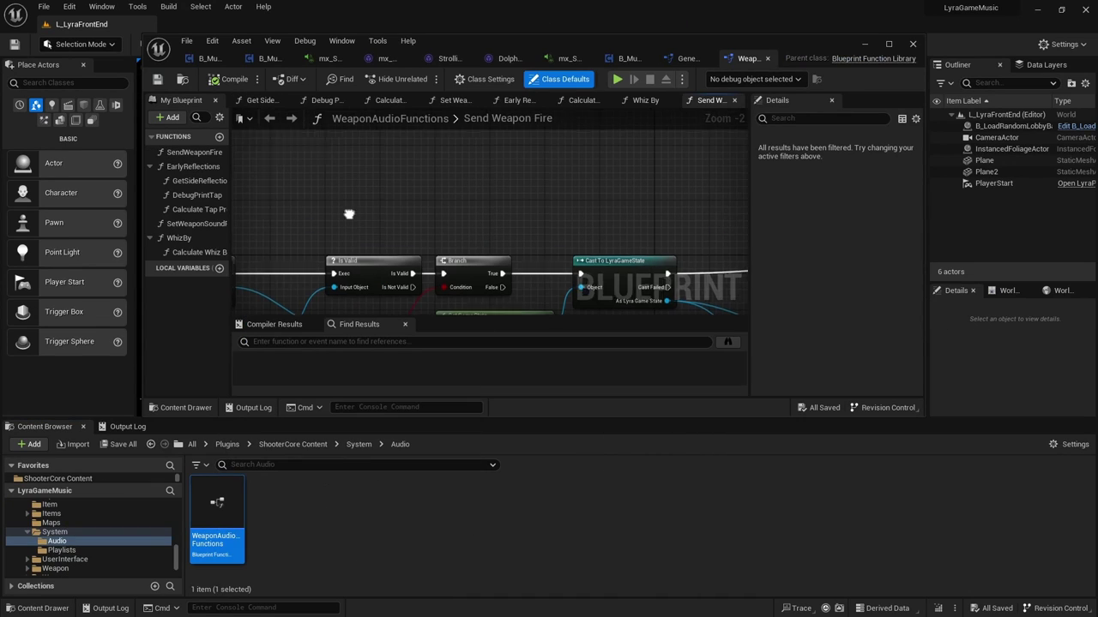
pyautogui.doubleClick(789, 39)
# Follow the Send Weapon Fire function from its entry node through the LyraGameState cast to Receive Weapon Fire
pyautogui.moveTo(592, 304); pyautogui.dragTo(402, 430, button='right')
pyautogui.moveTo(299, 249); pyautogui.dragTo(365, 152, button='right')
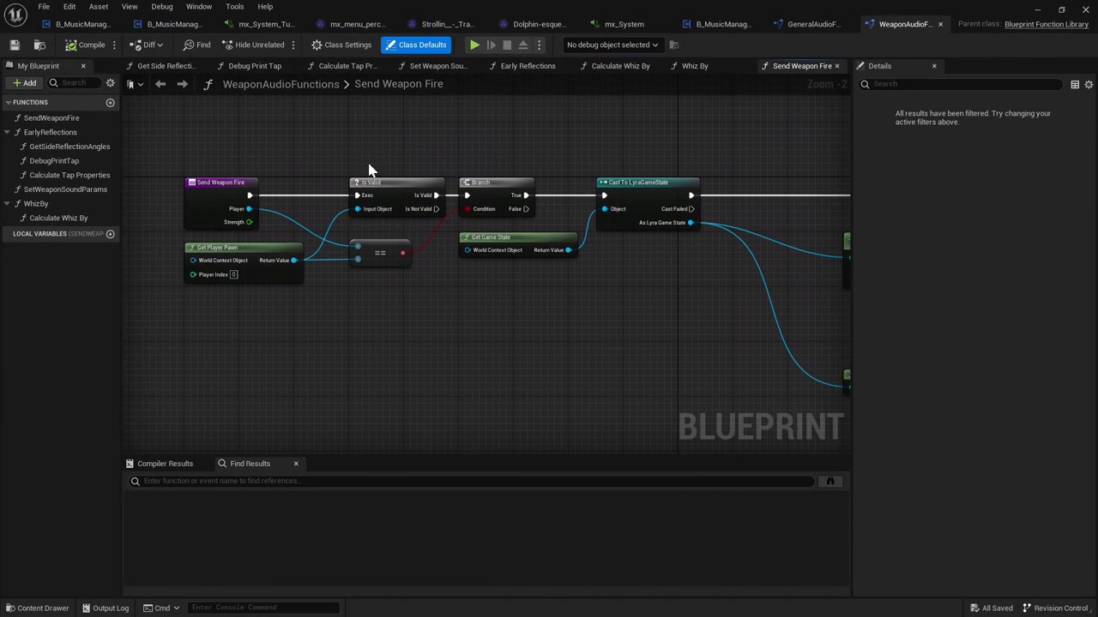
pyautogui.click(210, 188)
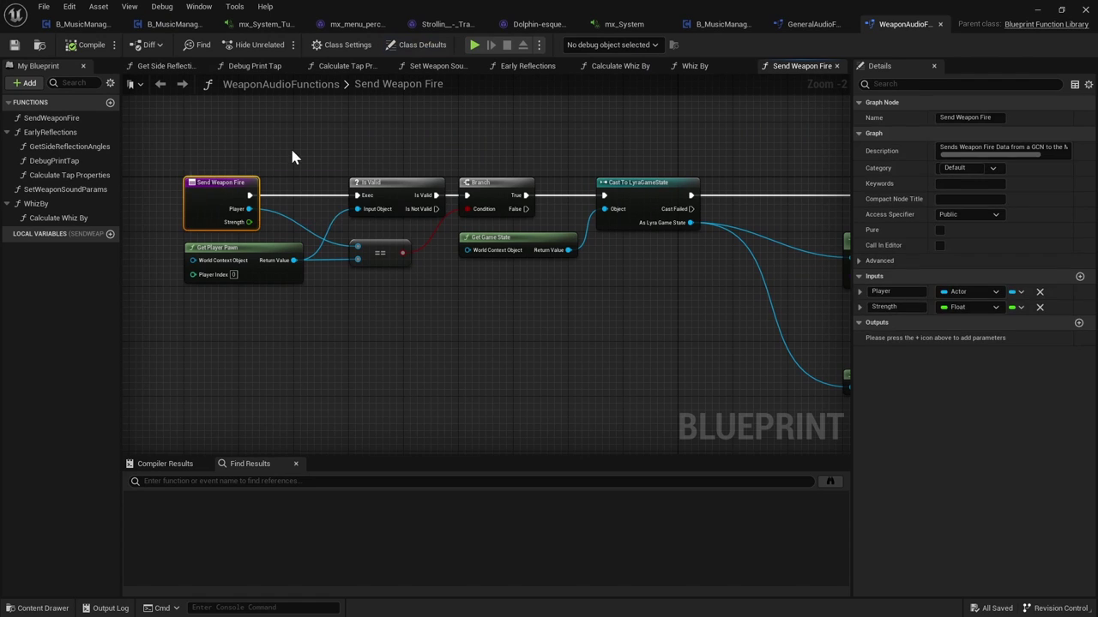
pyautogui.click(290, 146)
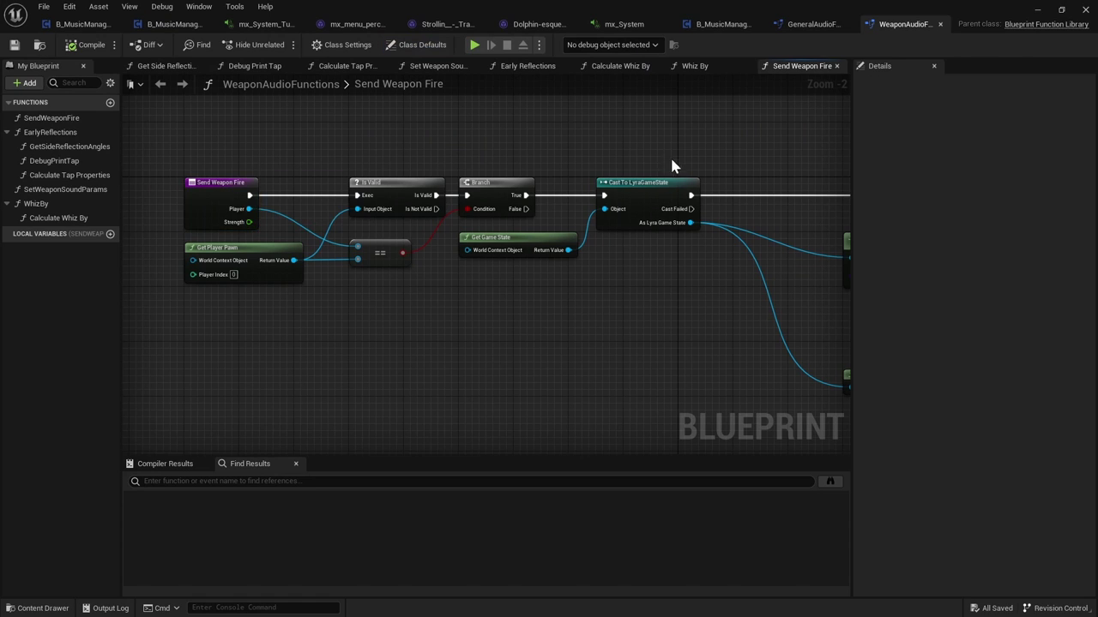
pyautogui.moveTo(674, 164); pyautogui.dragTo(262, 129, button='right')
pyautogui.moveTo(695, 277); pyautogui.dragTo(331, 268, button='right')
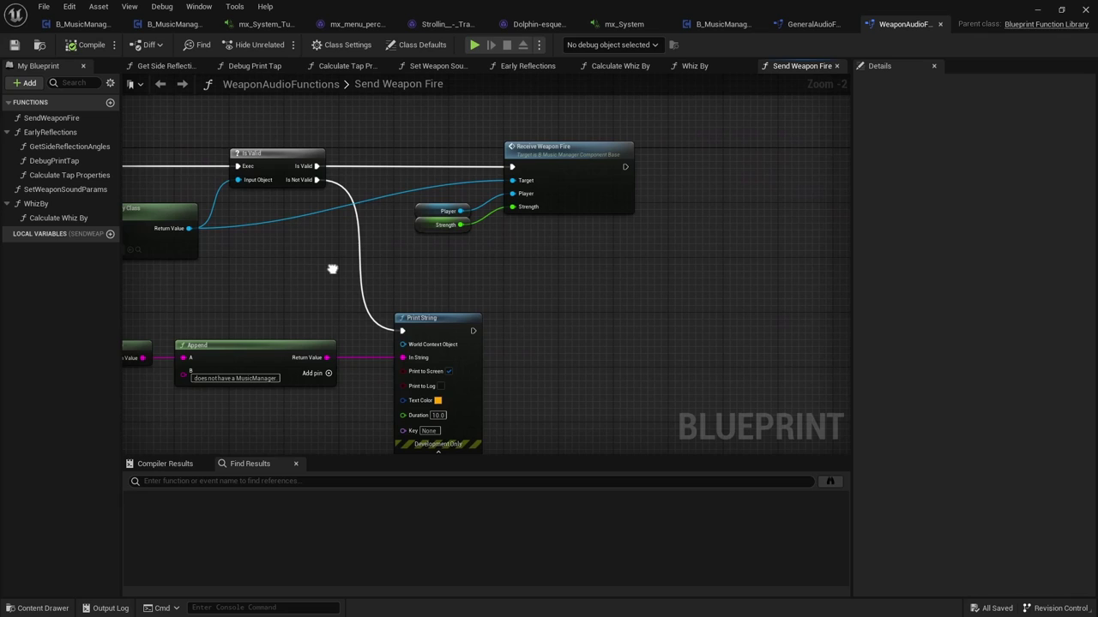
# Go to the Receive Weapon Fire event in B_MusicManagerComponent_Base and select the node that sets Alpha Intensity
pyautogui.doubleClick(581, 153)
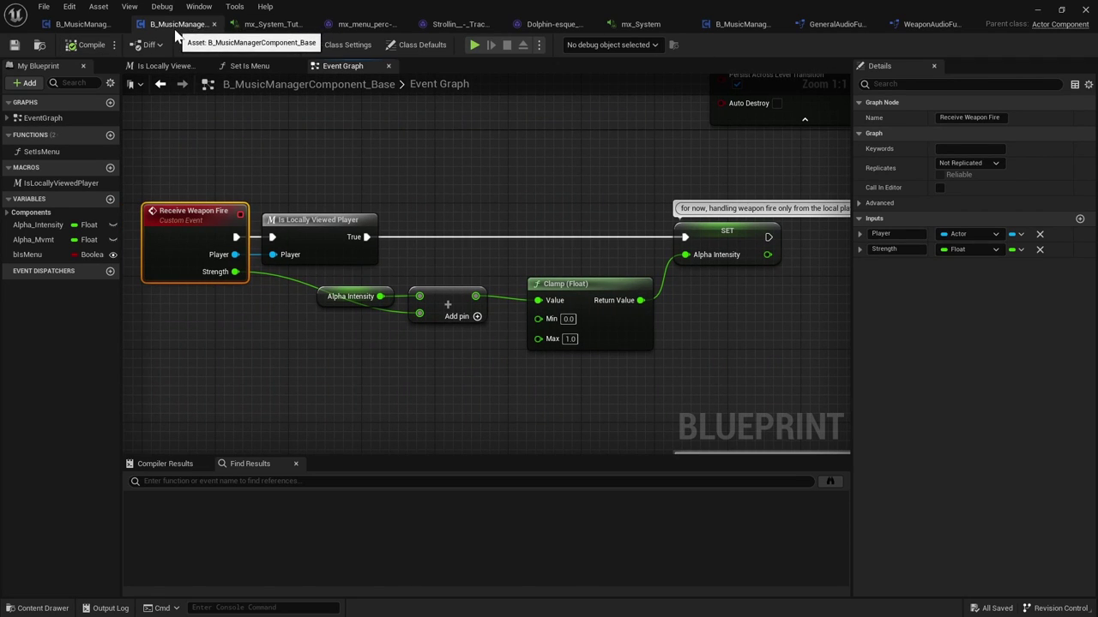
pyautogui.click(732, 245)
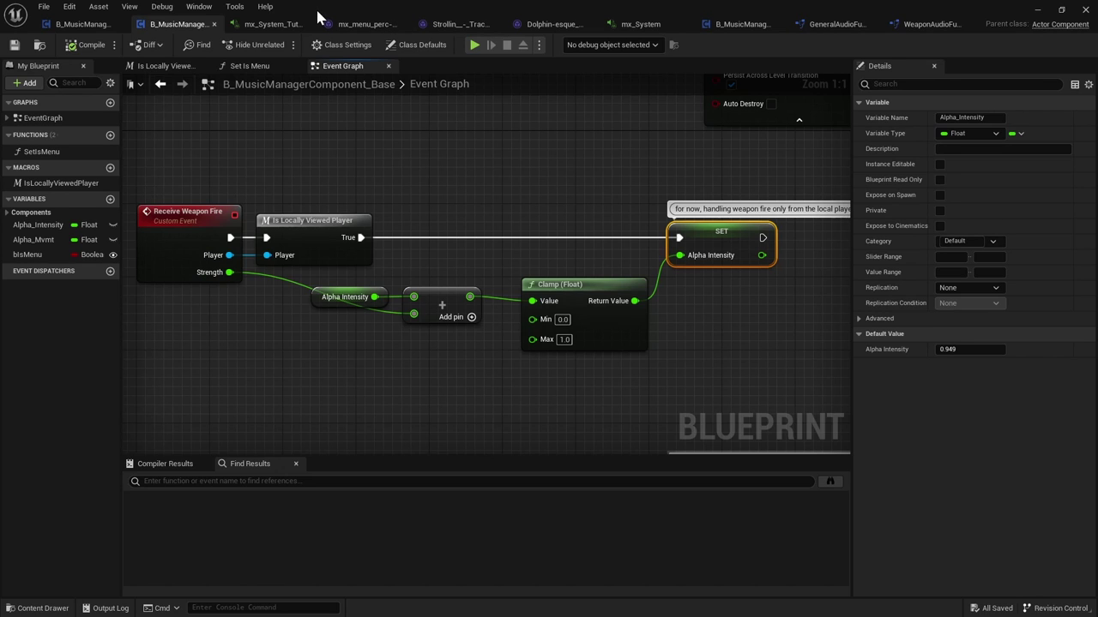
# Restore the editor to a smaller window and show the references of WeaponAudioFunctions in the Reference Viewer
pyautogui.moveTo(319, 17); pyautogui.dragTo(407, 49)
pyautogui.moveTo(262, 417); pyautogui.dragTo(263, 420)
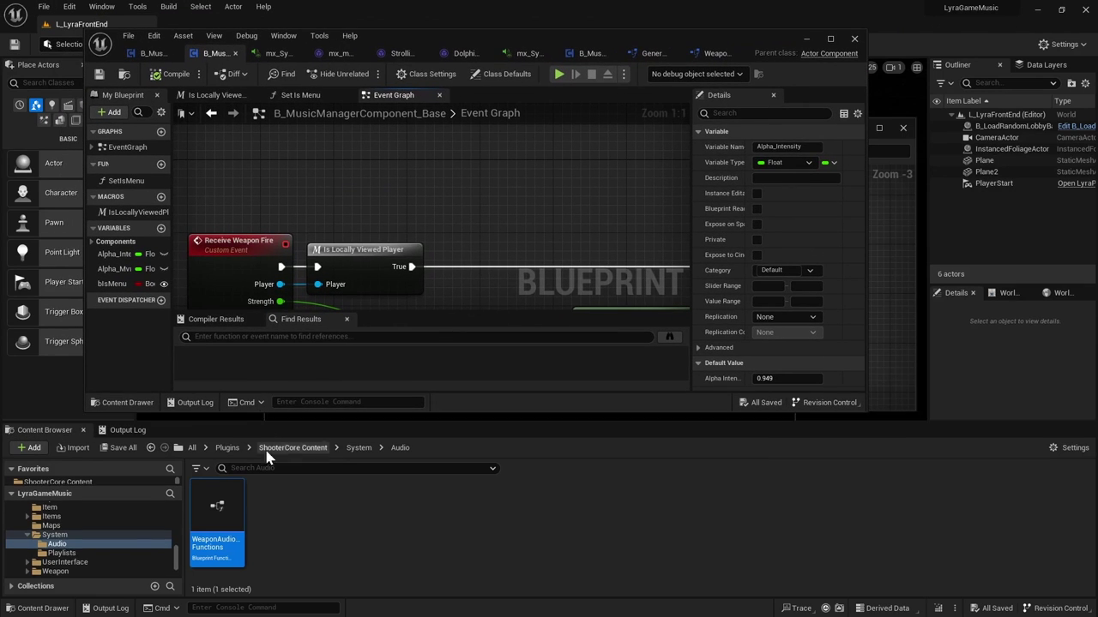
pyautogui.rightClick(219, 515)
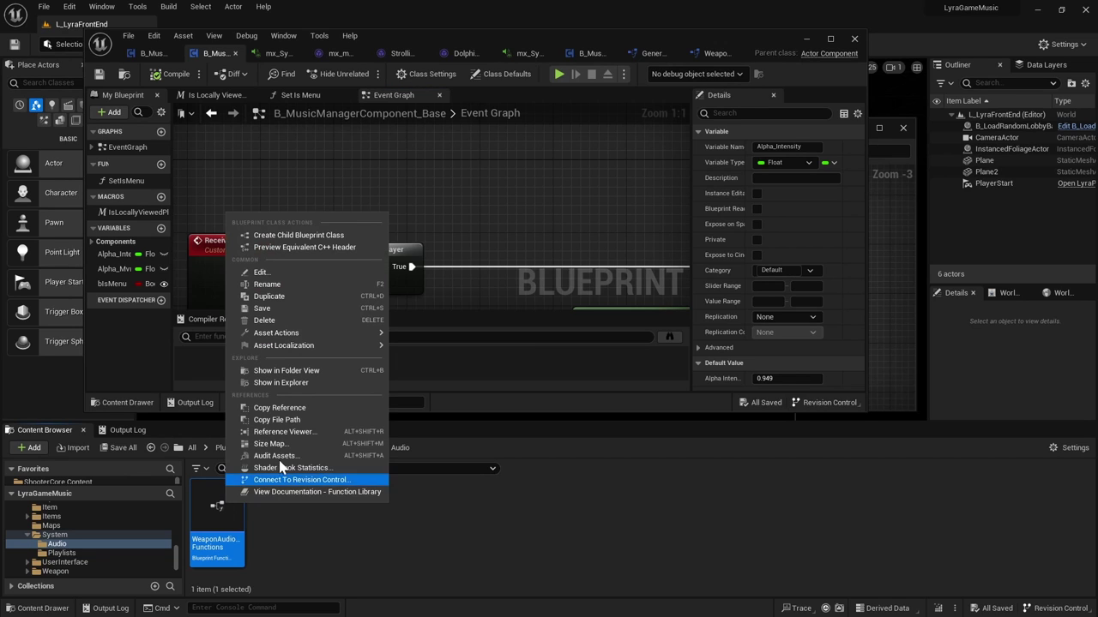
pyautogui.click(326, 439)
pyautogui.scroll(11, 543, 288)
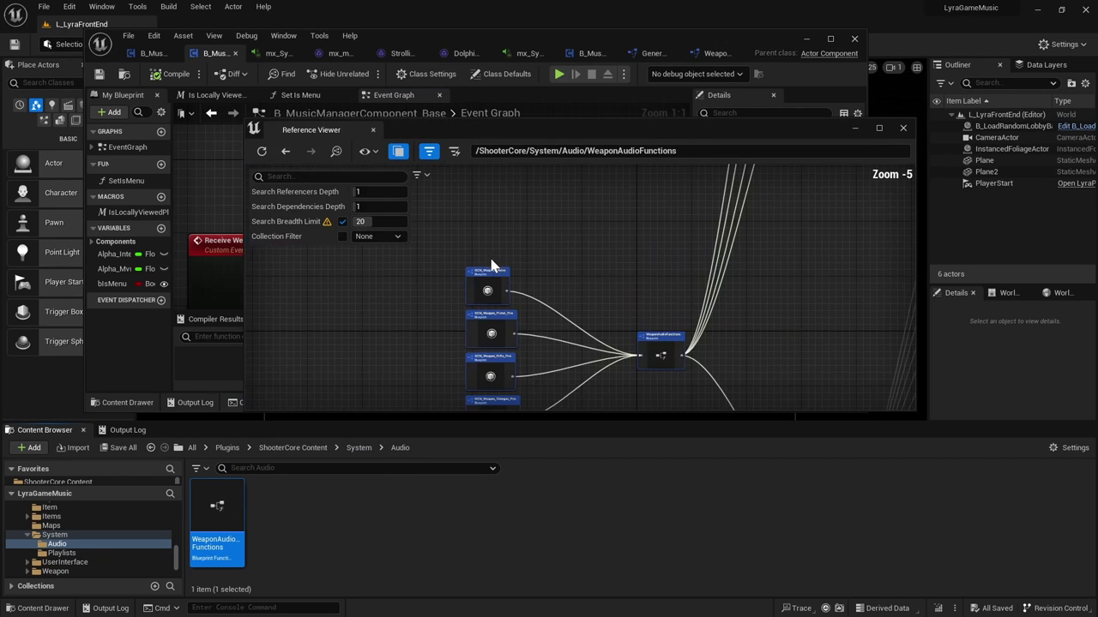
# Open GCN_Weapon_Pistol_Fire from the Reference Viewer and examine the Send Weapon Fire node in its On Burst function
pyautogui.moveTo(589, 337); pyautogui.dragTo(479, 241, button='right')
pyautogui.rightClick(479, 240)
pyautogui.click(524, 262)
pyautogui.doubleClick(444, 511)
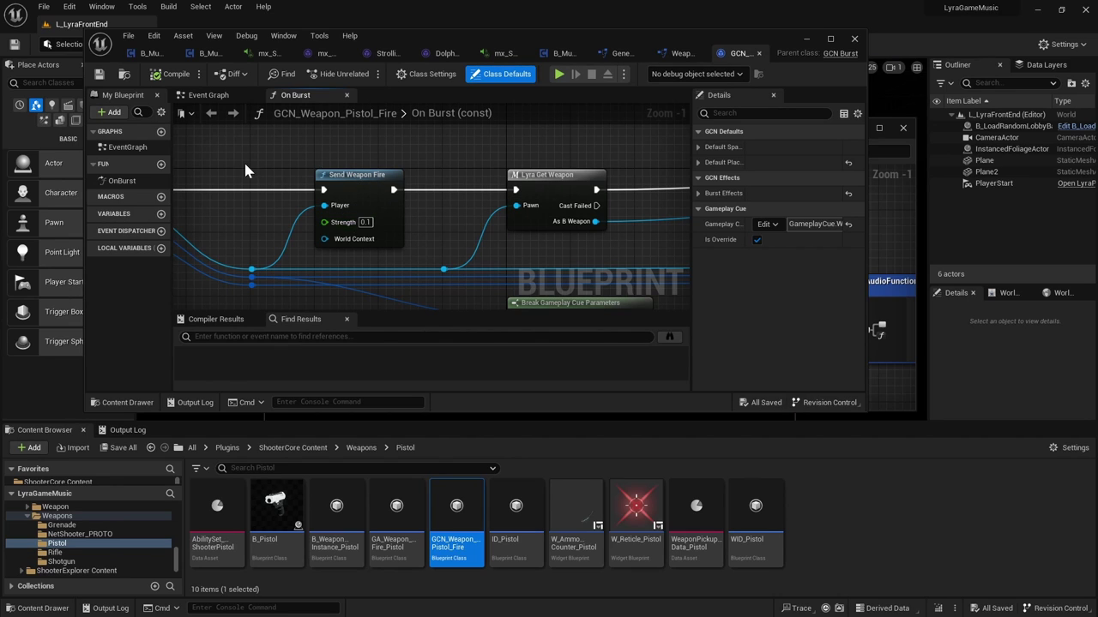
pyautogui.moveTo(244, 162); pyautogui.dragTo(380, 148, button='right')
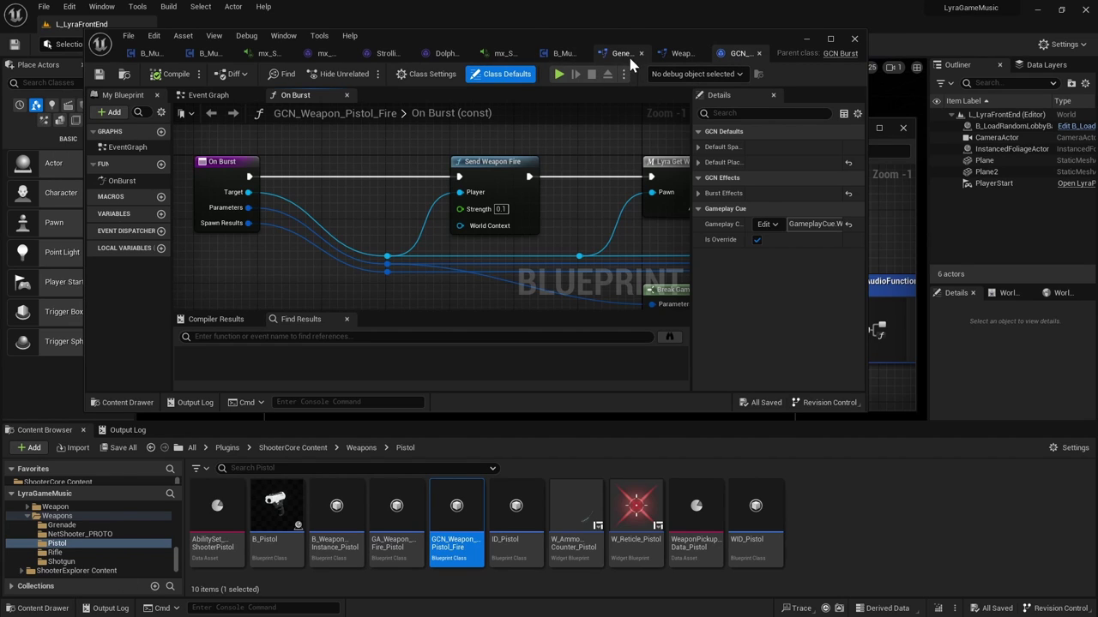
# Return to WeaponAudioFunctions, locate it in the Content Browser and show its weapon-fire referencers in the Reference Viewer
pyautogui.click(682, 53)
pyautogui.click(125, 75)
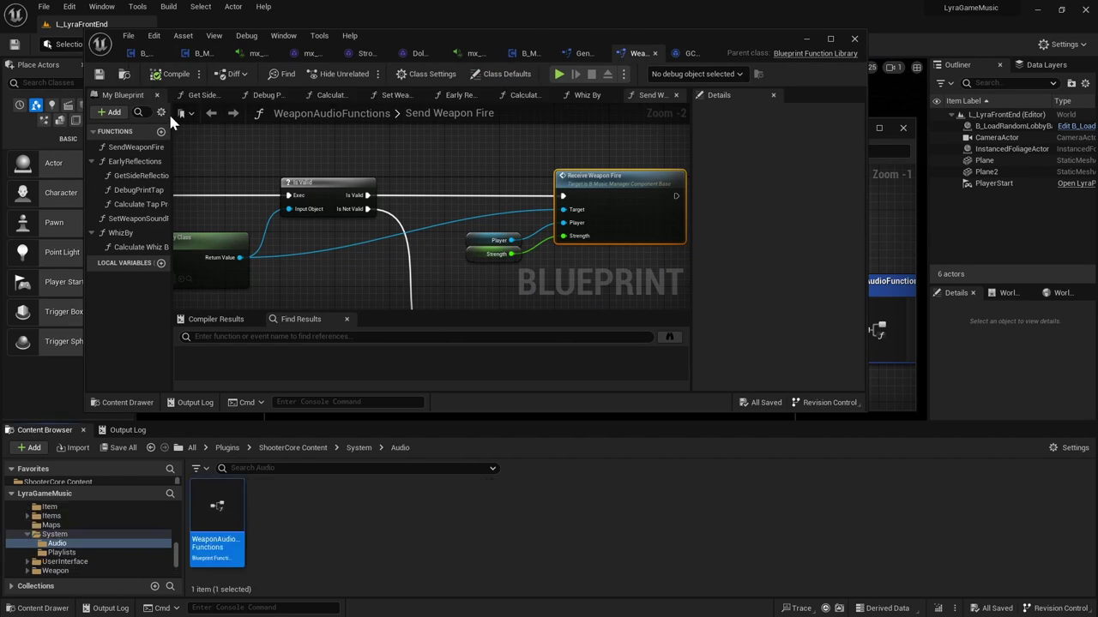
pyautogui.rightClick(218, 512)
pyautogui.click(306, 444)
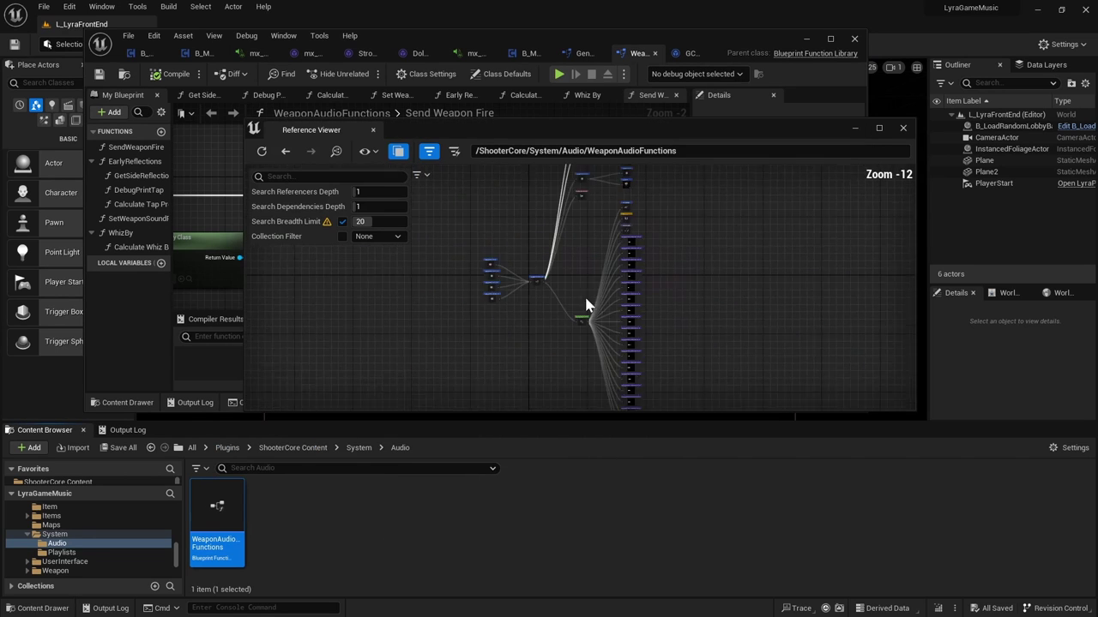
pyautogui.scroll(9, 584, 287)
pyautogui.moveTo(506, 362); pyautogui.dragTo(599, 237, button='right')
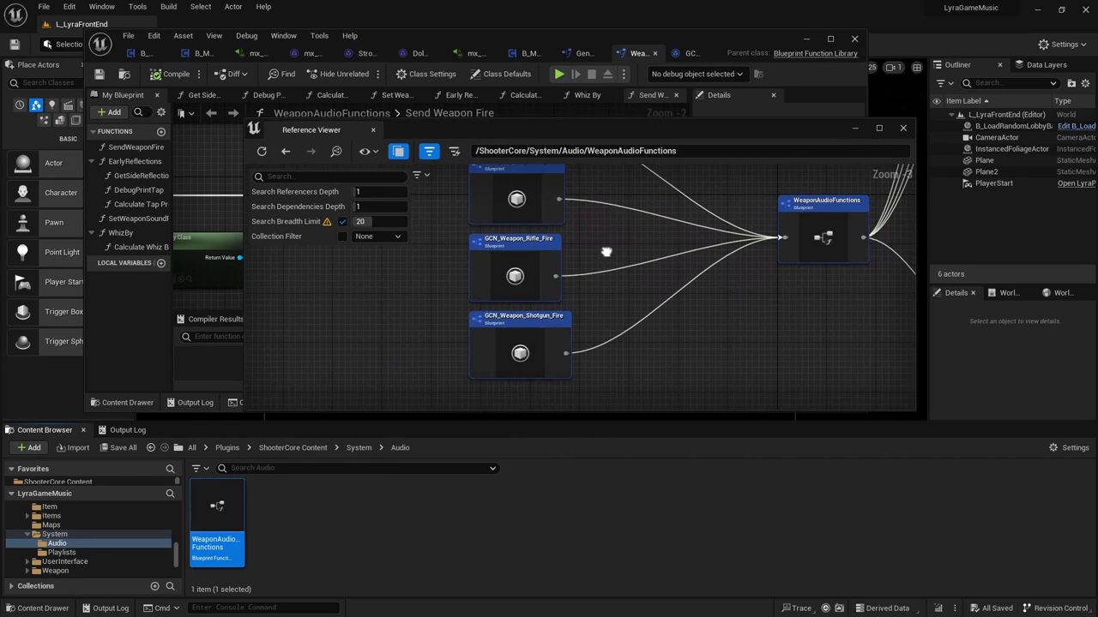
# Open GCN_Weapon_Shotgun_Fire from its referencer node and select Send Weapon Fire in the On Burst graph
pyautogui.rightClick(539, 316)
pyautogui.click(568, 339)
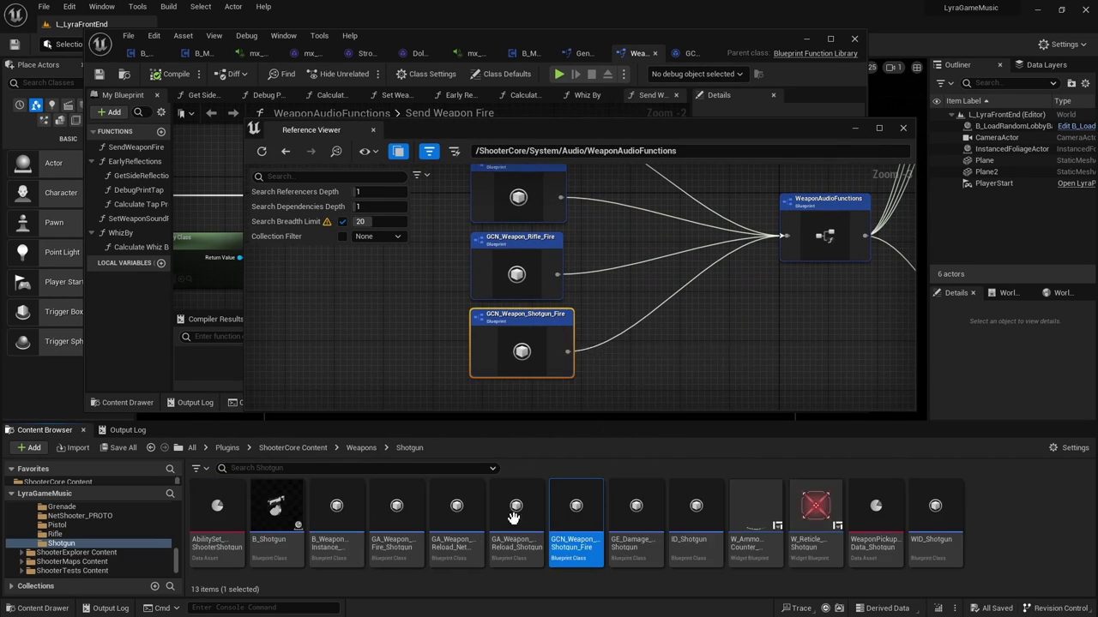
pyautogui.doubleClick(574, 530)
pyautogui.moveTo(587, 181); pyautogui.dragTo(282, 178, button='right')
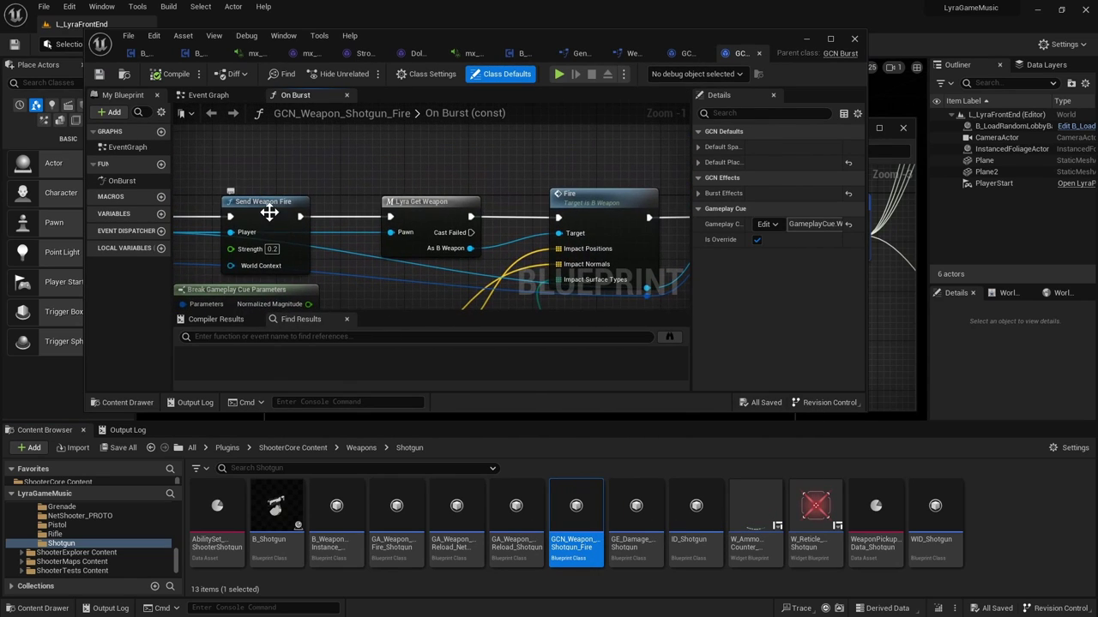
pyautogui.click(270, 219)
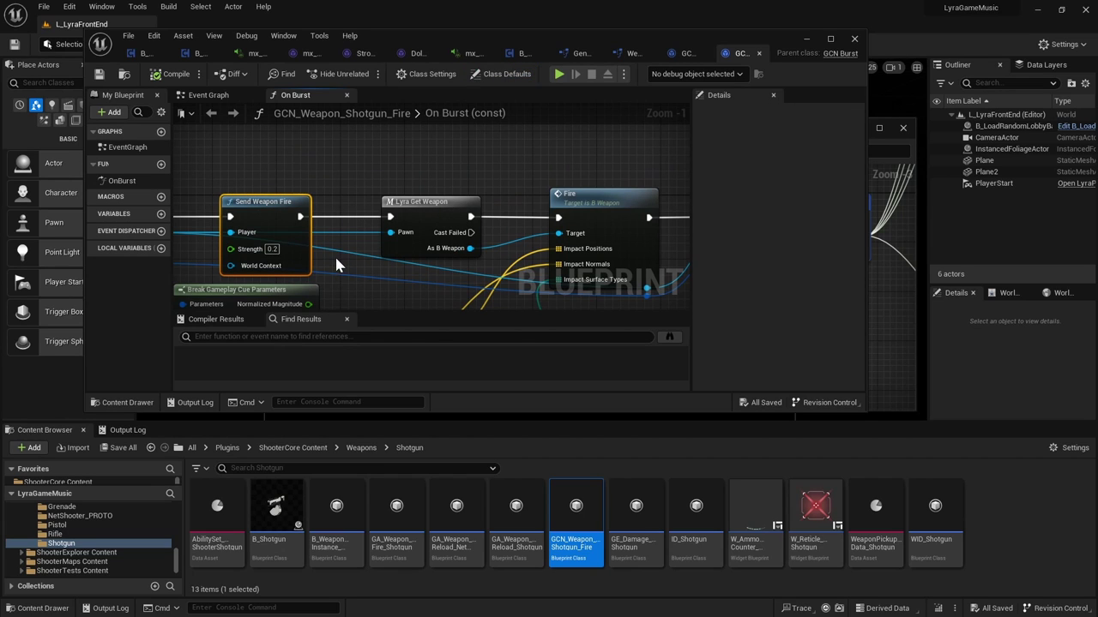
# Maximize the Blueprint editor and follow the shotgun's On Burst graph through to its Return Node and back
pyautogui.moveTo(431, 286); pyautogui.dragTo(244, 247, button='right')
pyautogui.moveTo(767, 40); pyautogui.dragTo(778, 6)
pyautogui.moveTo(651, 262); pyautogui.dragTo(461, 301, button='right')
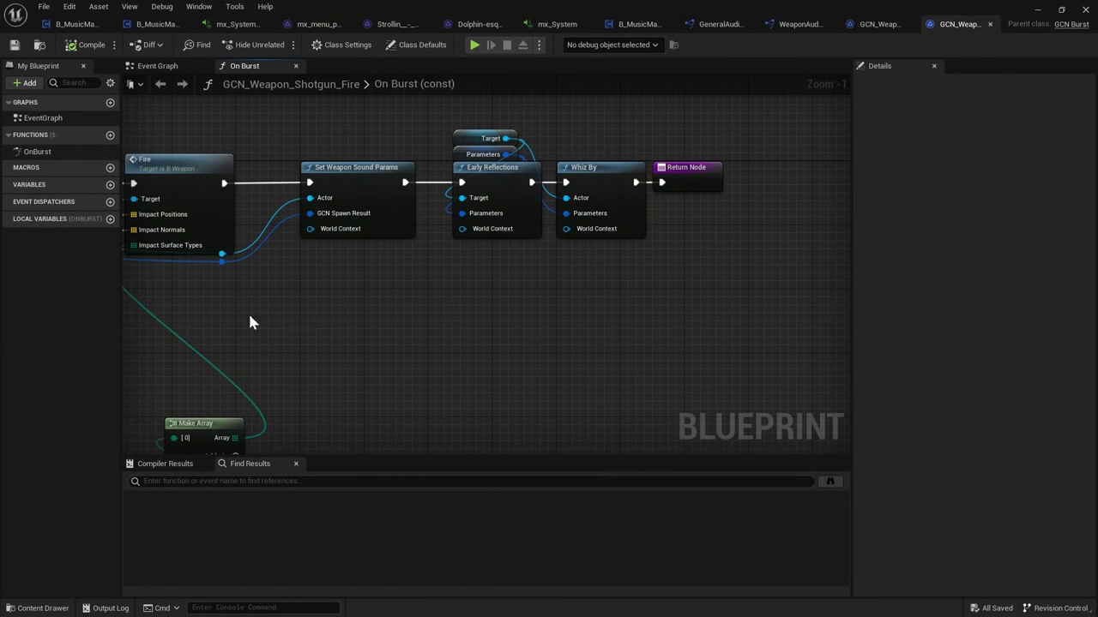
pyautogui.moveTo(343, 341); pyautogui.dragTo(600, 347, button='right')
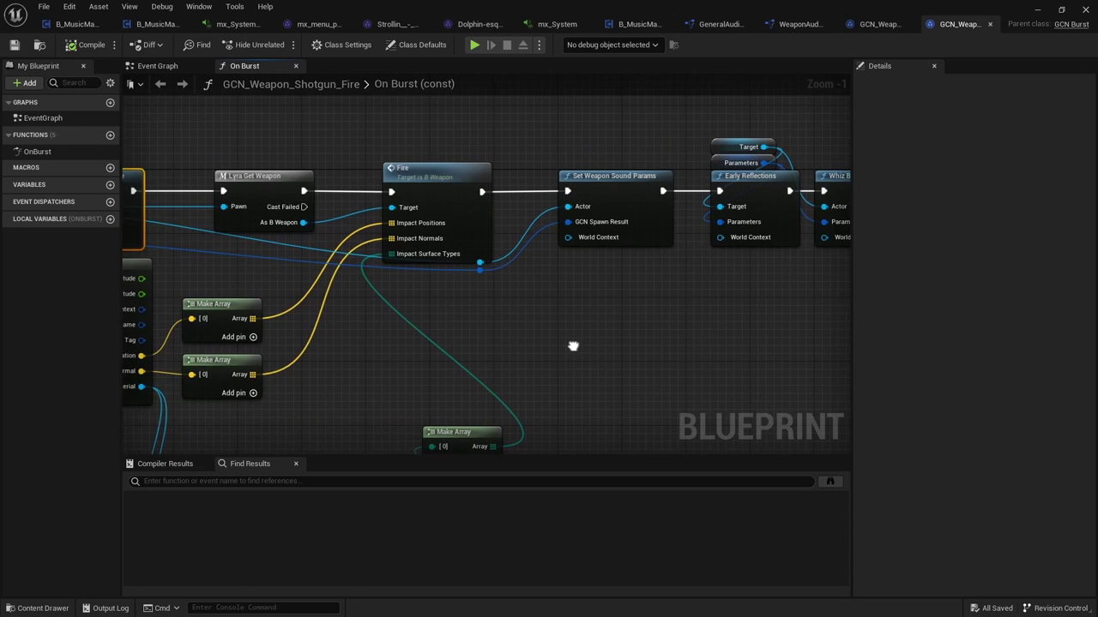
pyautogui.moveTo(532, 331); pyautogui.dragTo(612, 203, button='right')
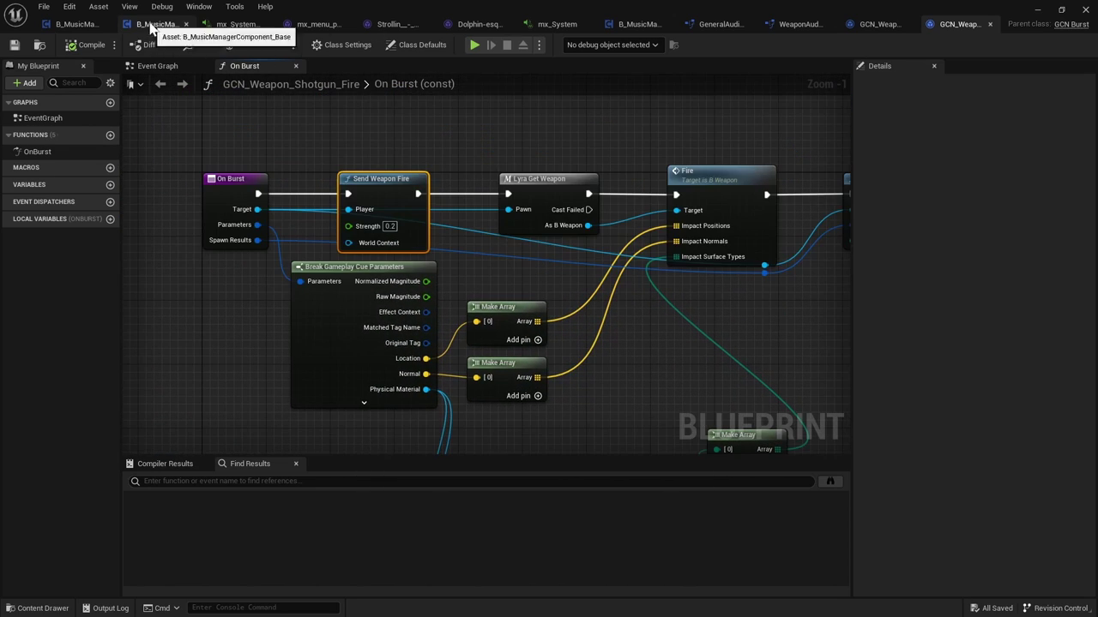
# Find the references of Alpha_Intensity in B_MusicManagerComponent_Base and go to the Set node commented for local-player weapon fire
pyautogui.click(154, 24)
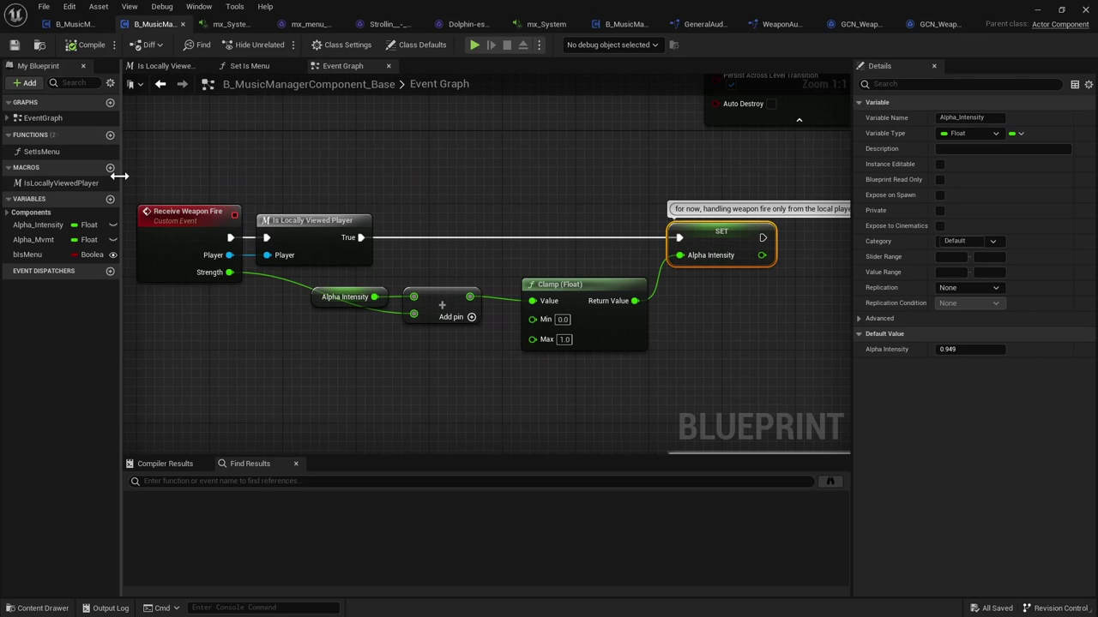
pyautogui.moveTo(120, 180); pyautogui.dragTo(222, 176)
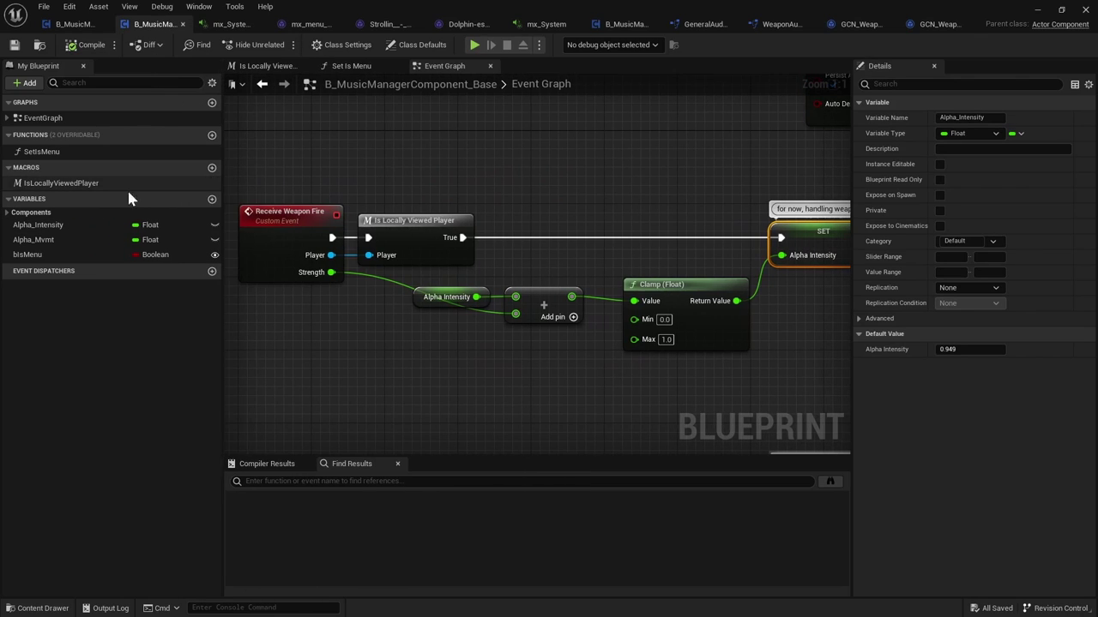
pyautogui.rightClick(54, 228)
pyautogui.click(94, 249)
pyautogui.click(283, 512)
pyautogui.click(279, 533)
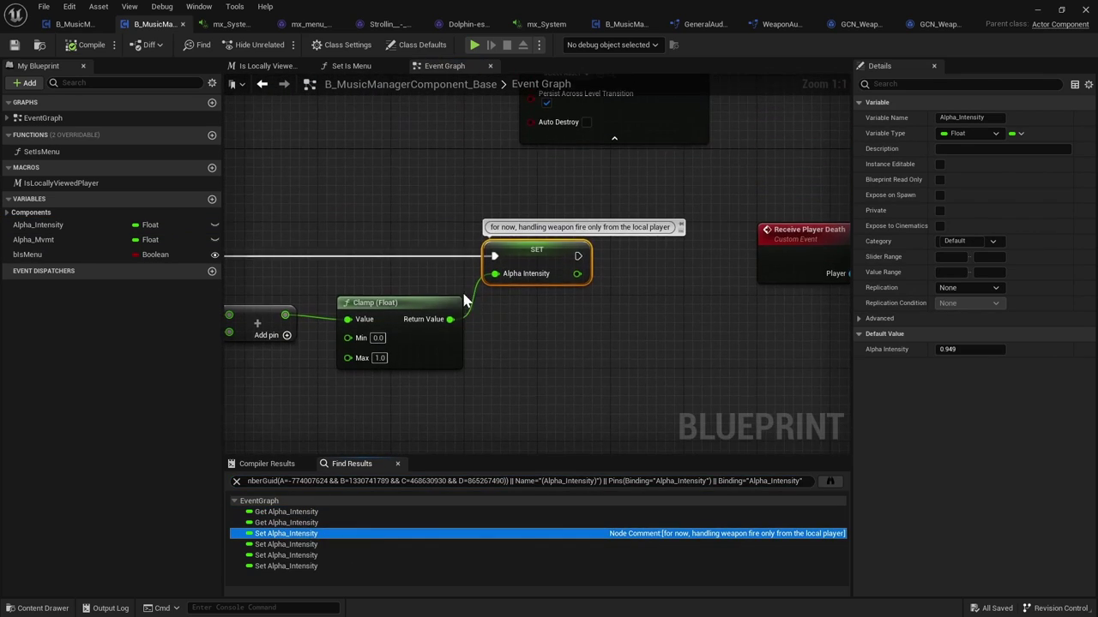
# Trace Alpha Intensity from Receive Weapon Fire to the sections sending intensity and player-based values to the music system
pyautogui.scroll(-5, 411, 246)
pyautogui.moveTo(317, 214); pyautogui.dragTo(384, 206, button='right')
pyautogui.scroll(5, 306, 249)
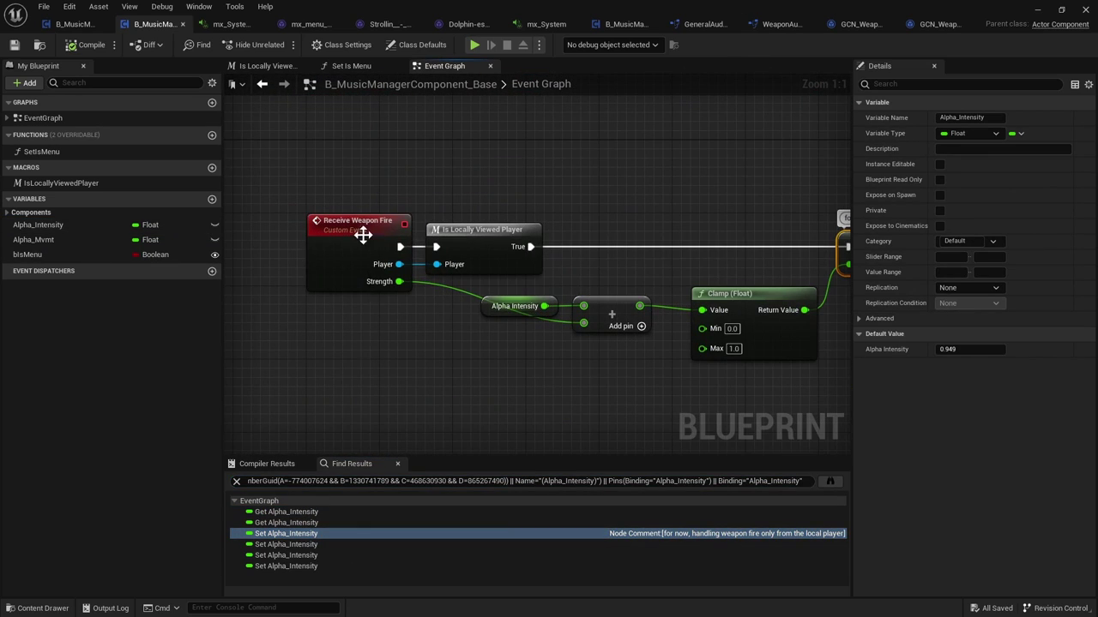
pyautogui.moveTo(441, 339); pyautogui.dragTo(244, 70, button='right')
pyautogui.scroll(-4, 455, 258)
pyautogui.moveTo(419, 256); pyautogui.dragTo(332, 170, button='right')
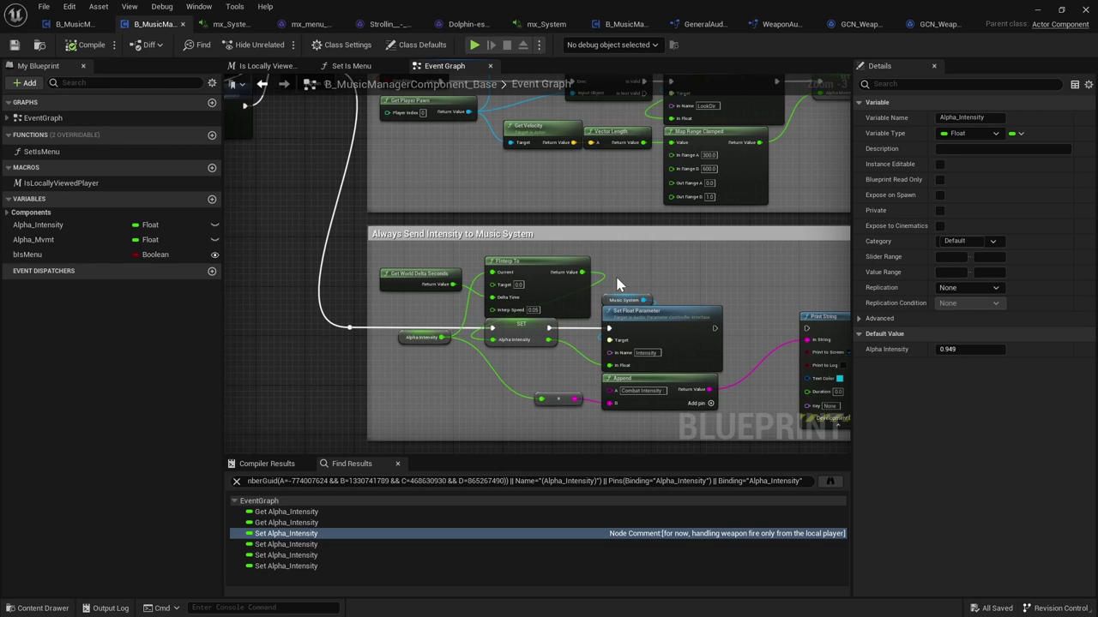
pyautogui.moveTo(526, 184); pyautogui.dragTo(498, 320, button='right')
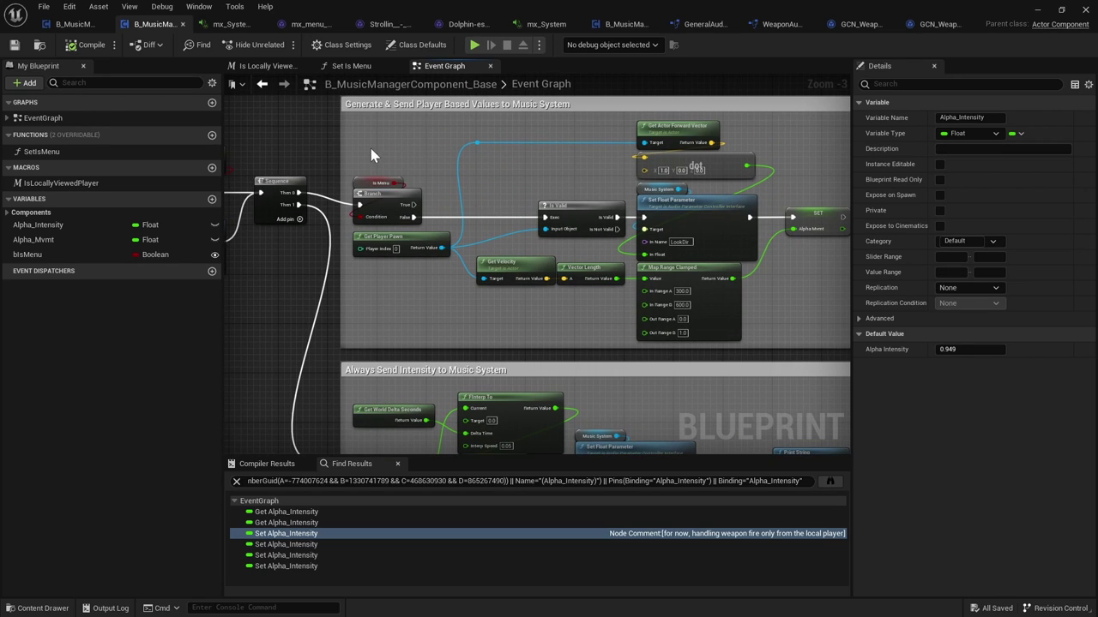
# Locate the Receive Player Death event and highlight its nodes up to the one that sets Alpha Intensity
pyautogui.moveTo(486, 172); pyautogui.dragTo(56, 402, button='right')
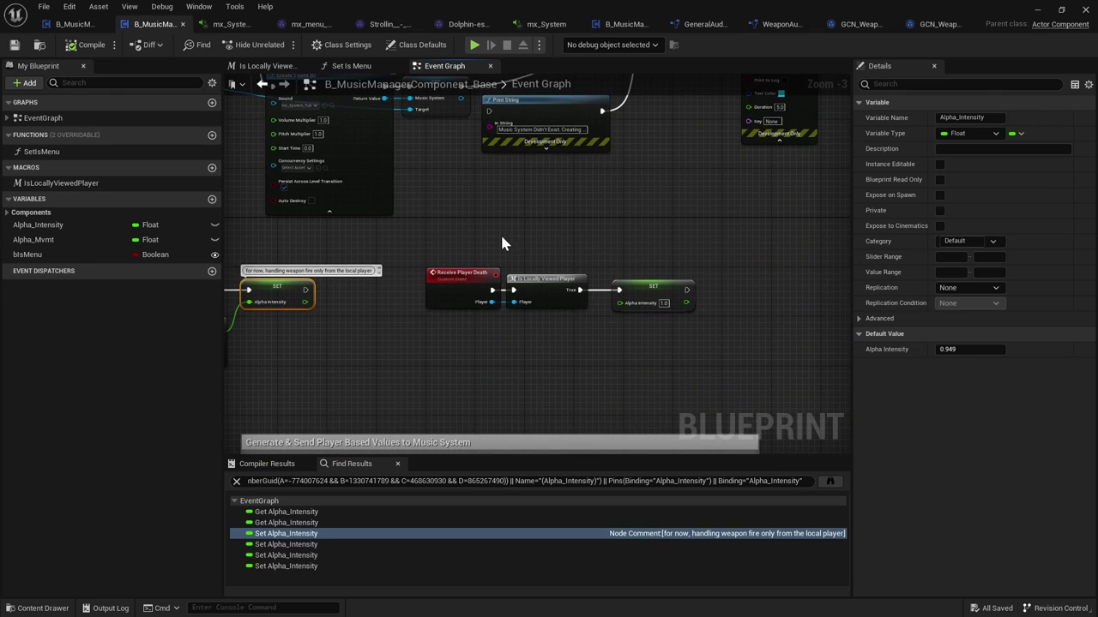
pyautogui.moveTo(456, 242); pyautogui.dragTo(562, 301)
pyautogui.click(602, 314)
pyautogui.scroll(3, 670, 291)
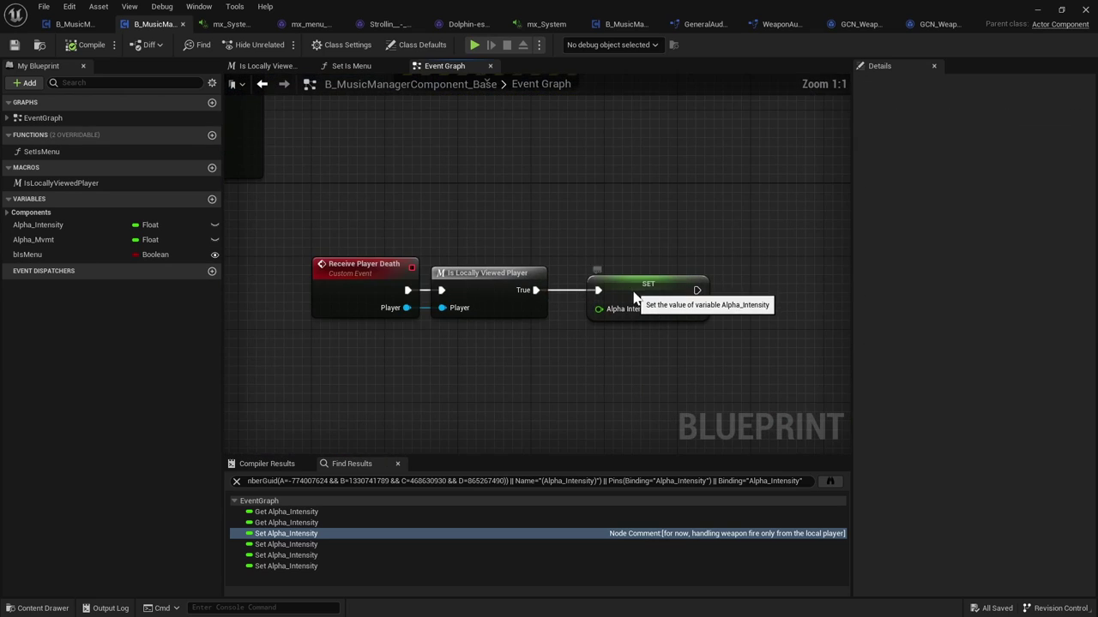
pyautogui.click(632, 289)
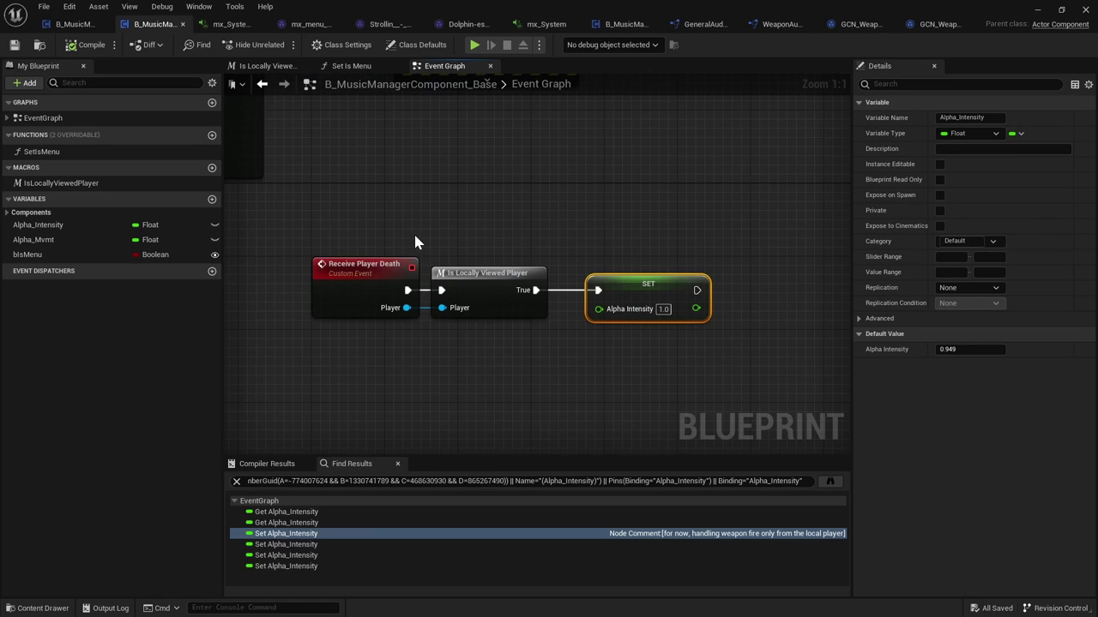
pyautogui.moveTo(360, 223); pyautogui.dragTo(603, 311)
pyautogui.click(513, 237)
# Examine the gameplay message listeners for player death and taking damage in the music manager's event graph
pyautogui.scroll(-3, 444, 177)
pyautogui.moveTo(440, 182); pyautogui.dragTo(700, 318, button='right')
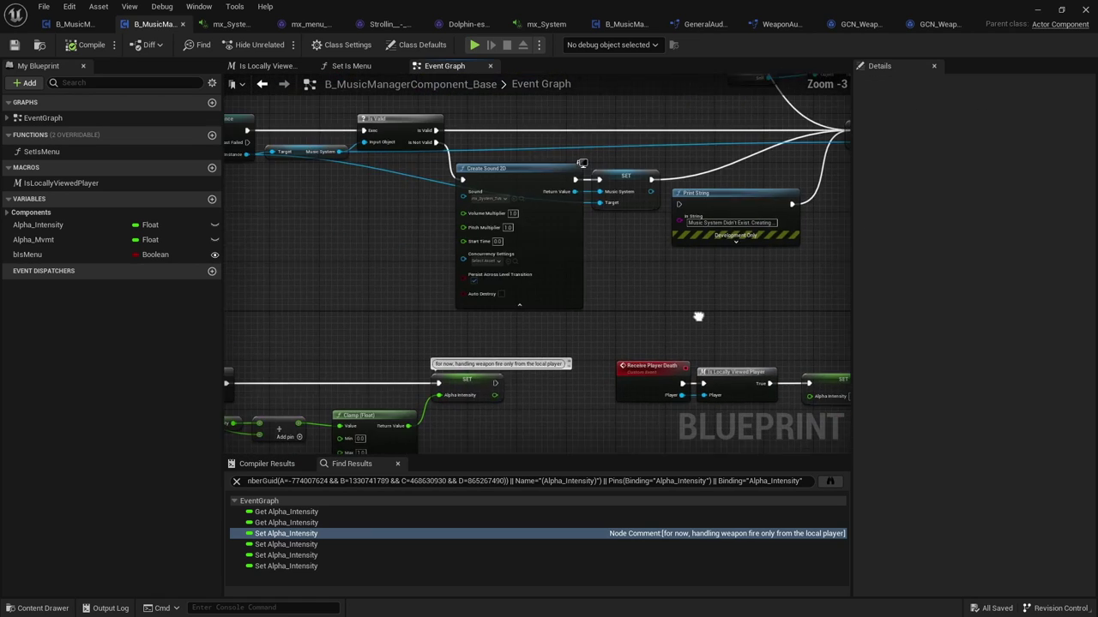
pyautogui.moveTo(451, 271); pyautogui.dragTo(351, 330, button='right')
pyautogui.moveTo(730, 240); pyautogui.dragTo(645, 253, button='right')
pyautogui.moveTo(745, 271); pyautogui.dragTo(487, 294, button='right')
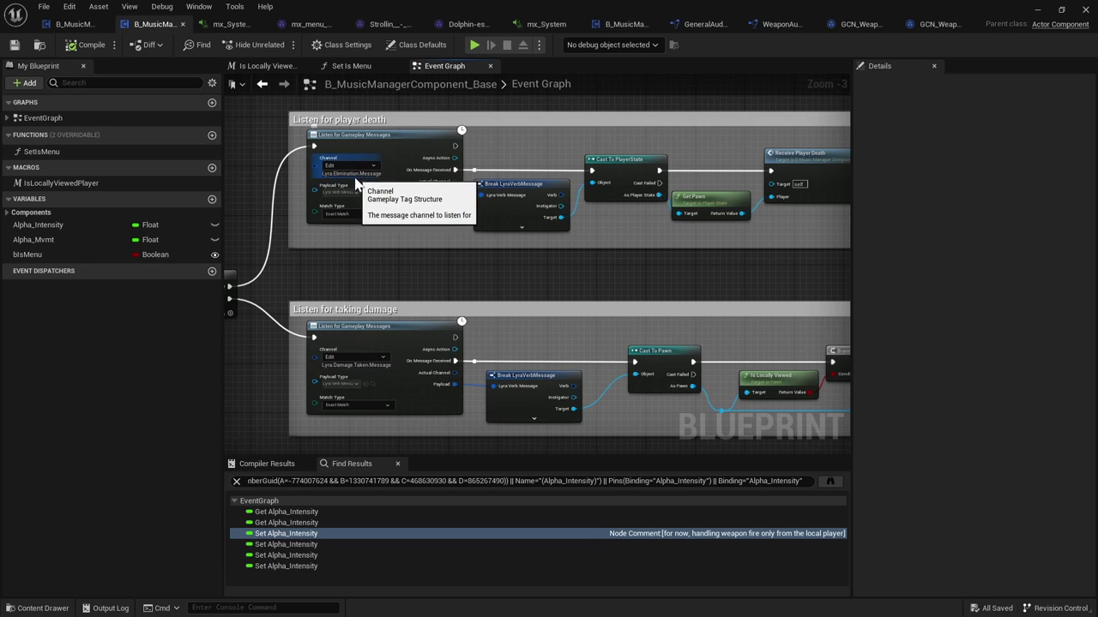
pyautogui.moveTo(694, 142); pyautogui.dragTo(453, 141, button='right')
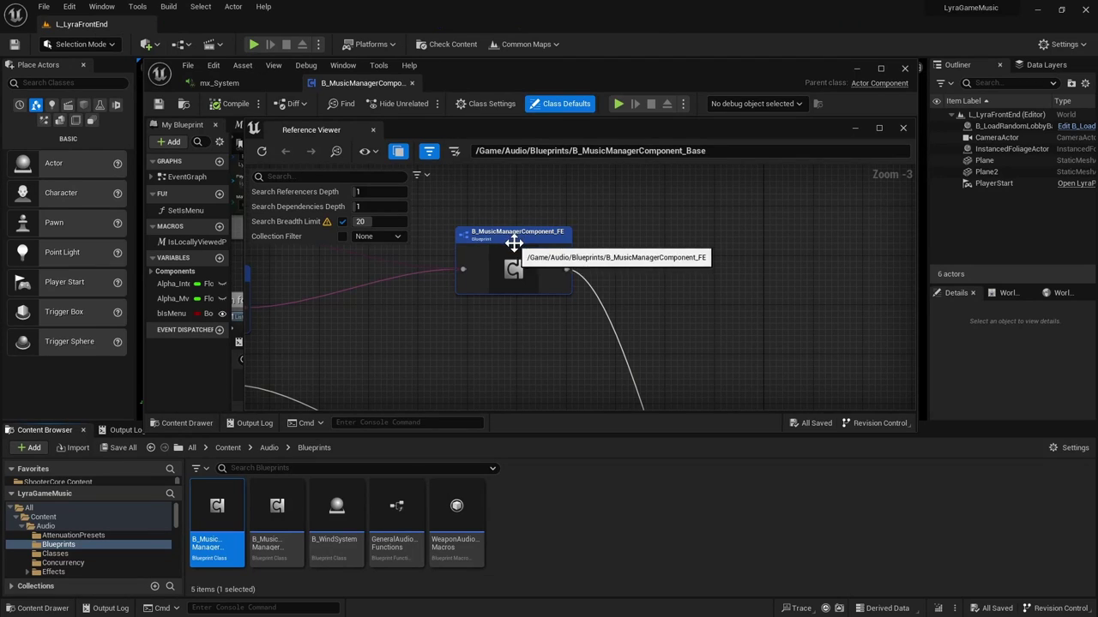
# Browse to B_MusicManagerComponent_FE from the Reference Viewer and open it in the Blueprint editor
pyautogui.rightClick(504, 233)
pyautogui.click(719, 216)
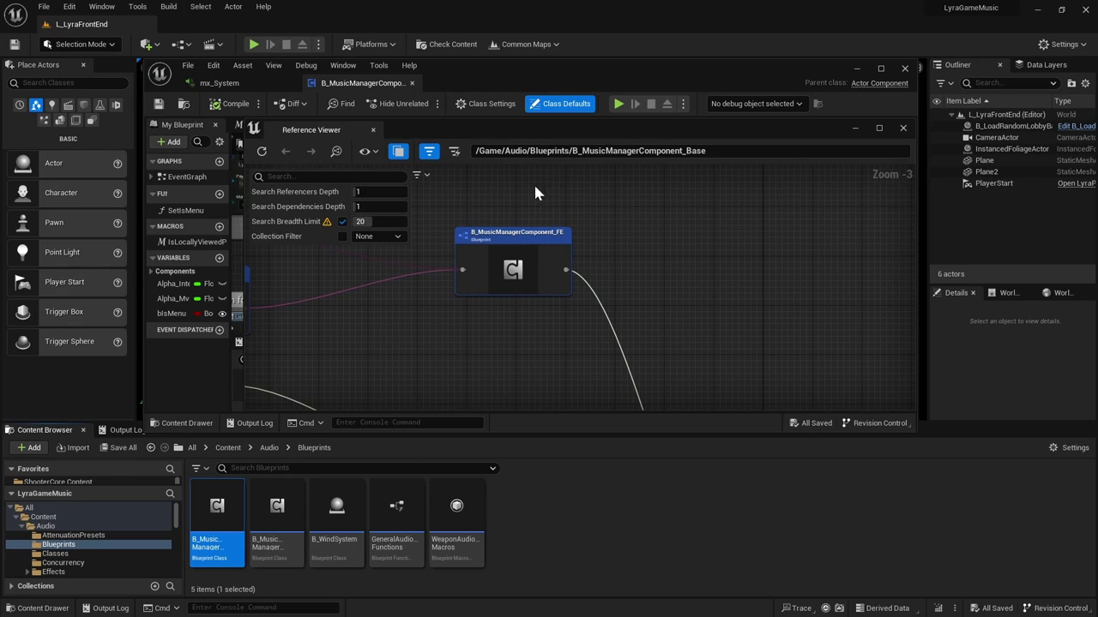
pyautogui.rightClick(515, 243)
pyautogui.click(553, 265)
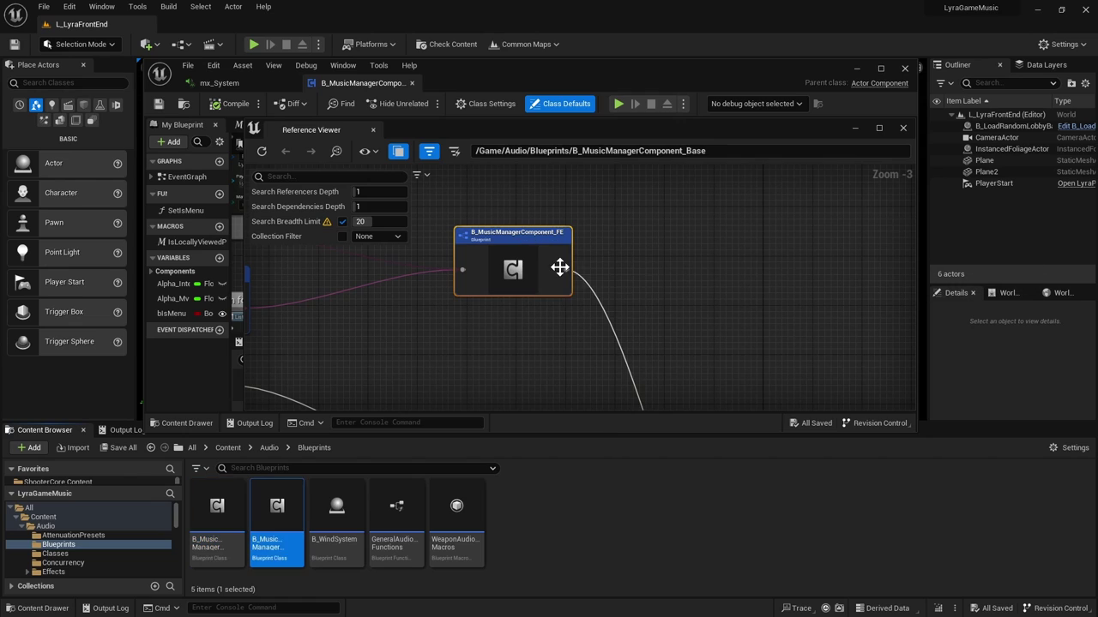
pyautogui.doubleClick(279, 541)
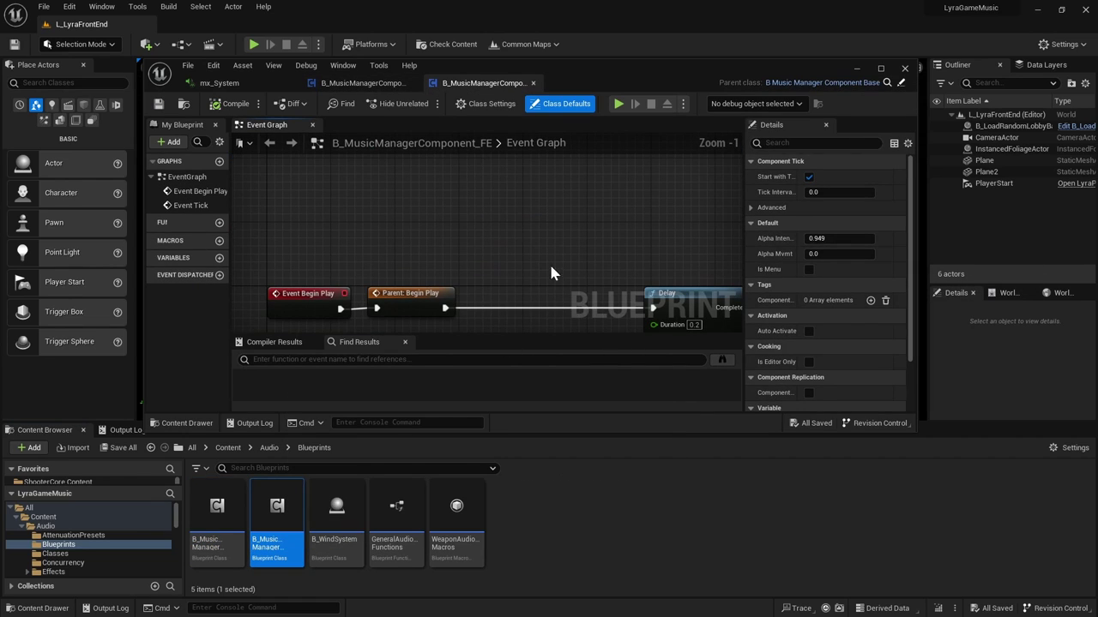
# Show the references of B_MusicManagerComponent_FE and bring B_LyraFrontEnd_Experience and L_LyraFrontEnd into view
pyautogui.rightClick(281, 514)
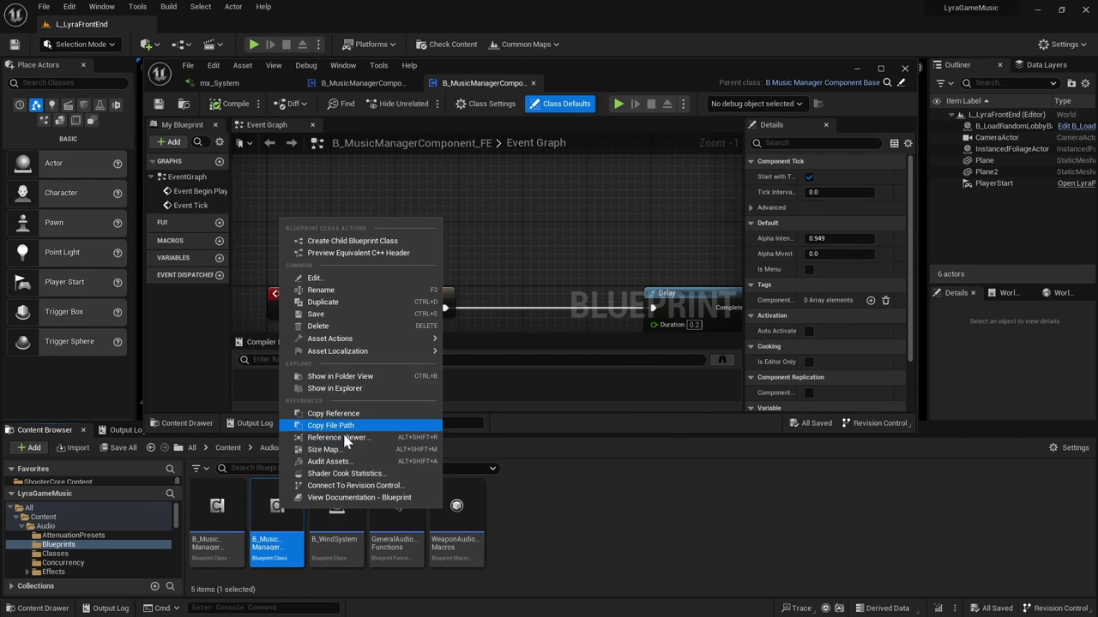
pyautogui.click(340, 438)
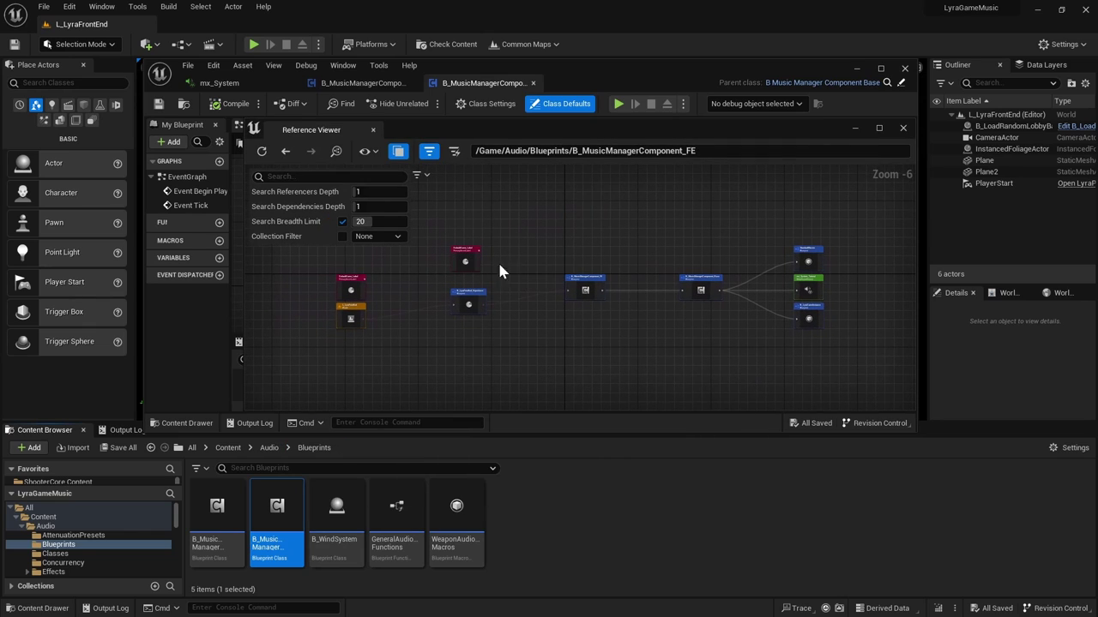
pyautogui.scroll(3, 454, 311)
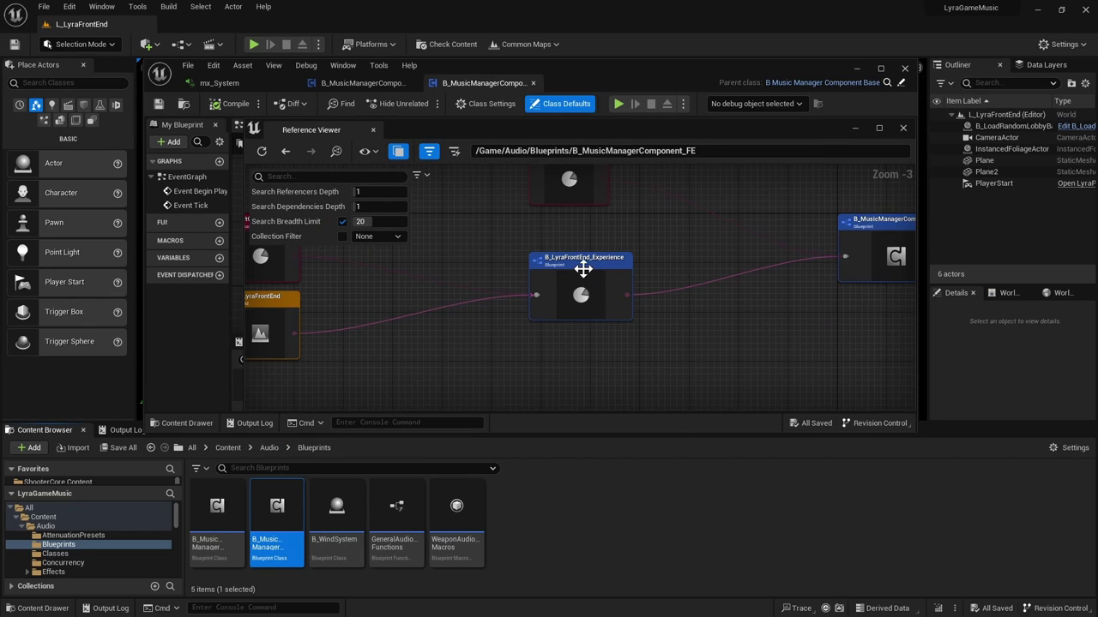
pyautogui.moveTo(583, 267); pyautogui.dragTo(690, 267, button='right')
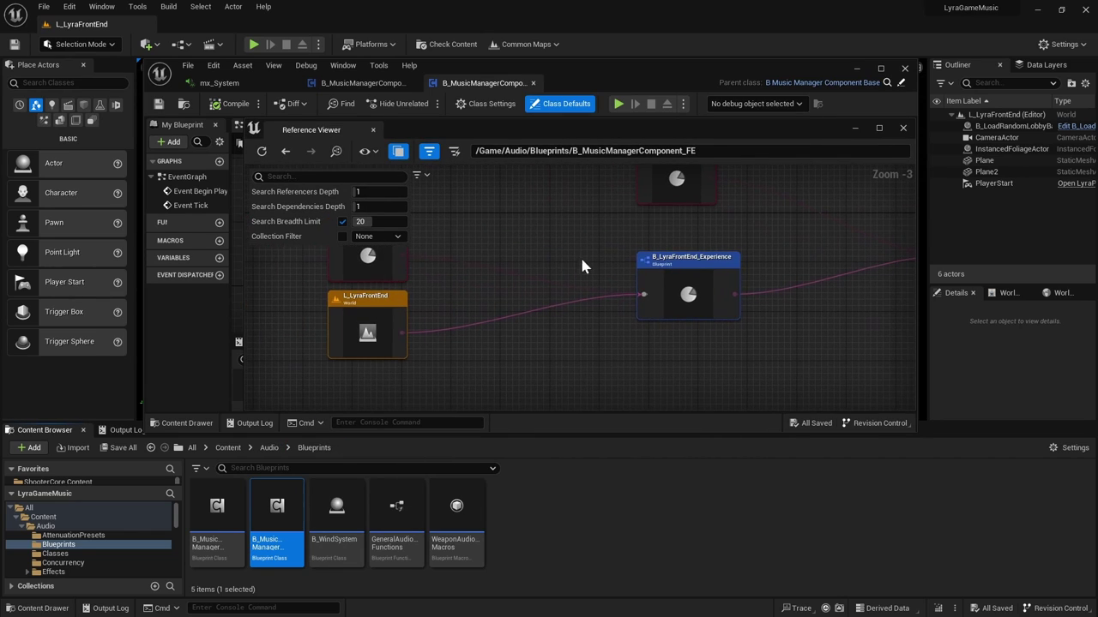
# Open B_LyraFrontEnd_Experience for editing from its node in the Reference Viewer
pyautogui.rightClick(697, 264)
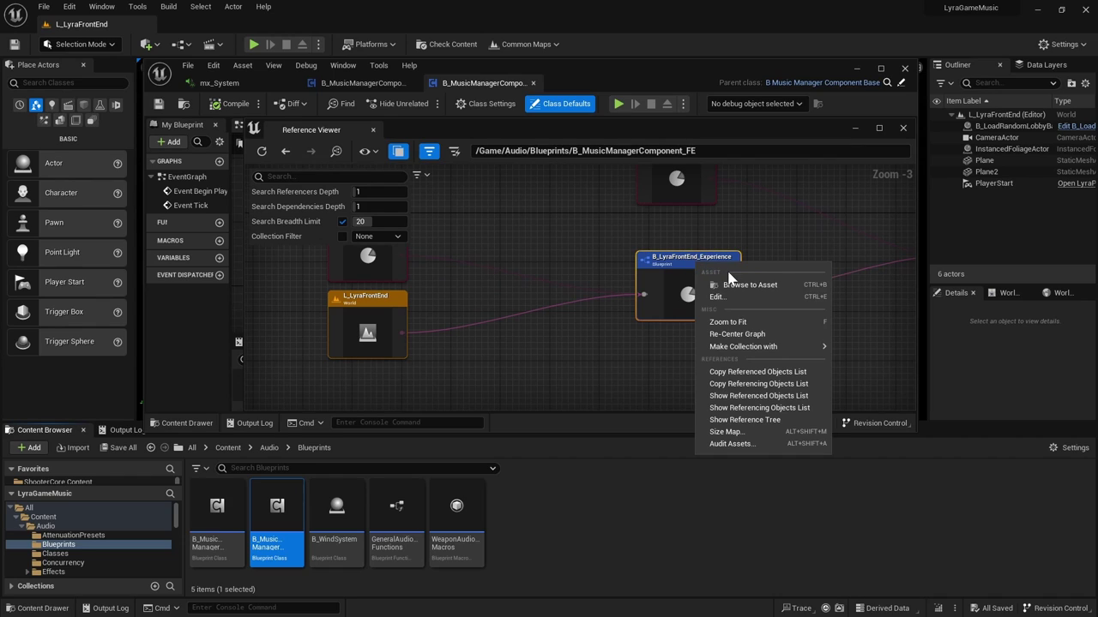
pyautogui.click(685, 260)
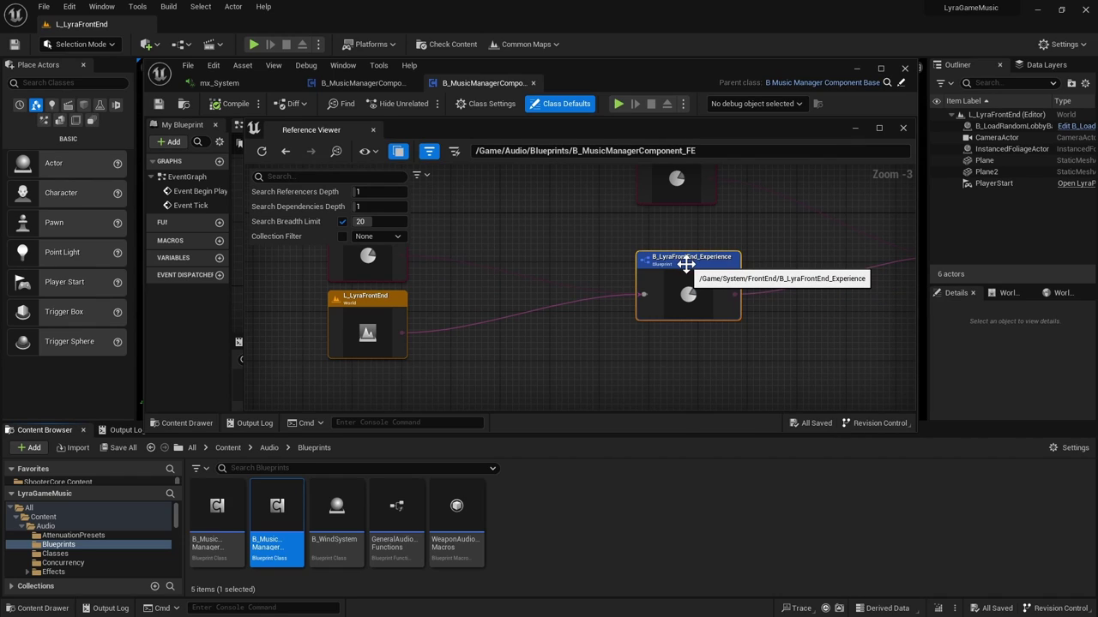
pyautogui.rightClick(686, 264)
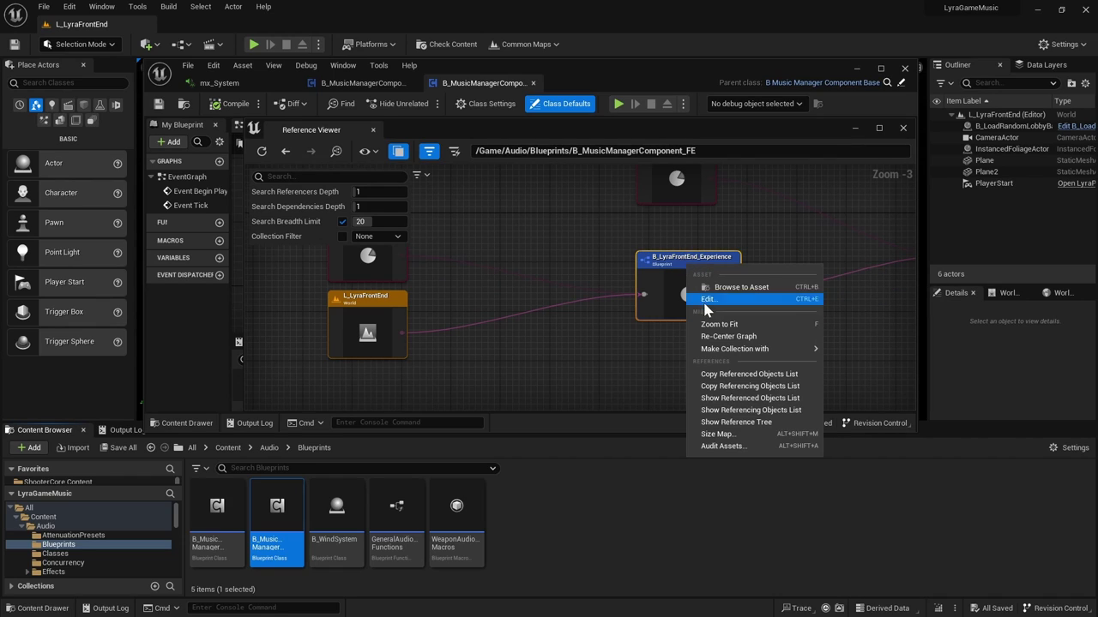
pyautogui.click(708, 301)
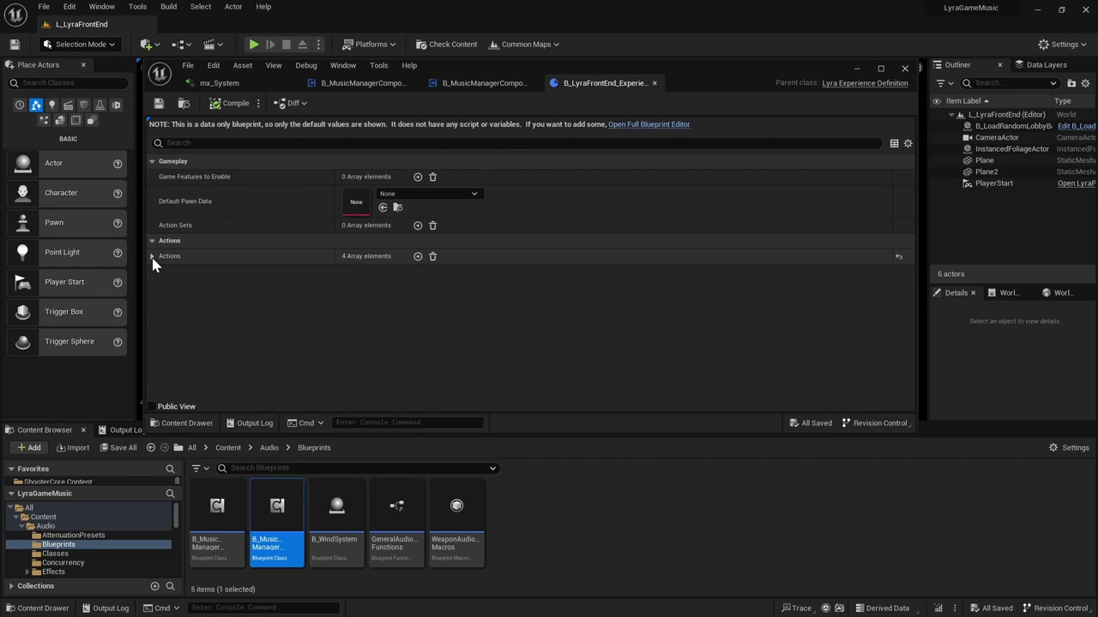
# Expand the experience's Add Components action down to the component list entry that adds B_MusicManagerComponent_FE to LyraGameState
pyautogui.click(152, 256)
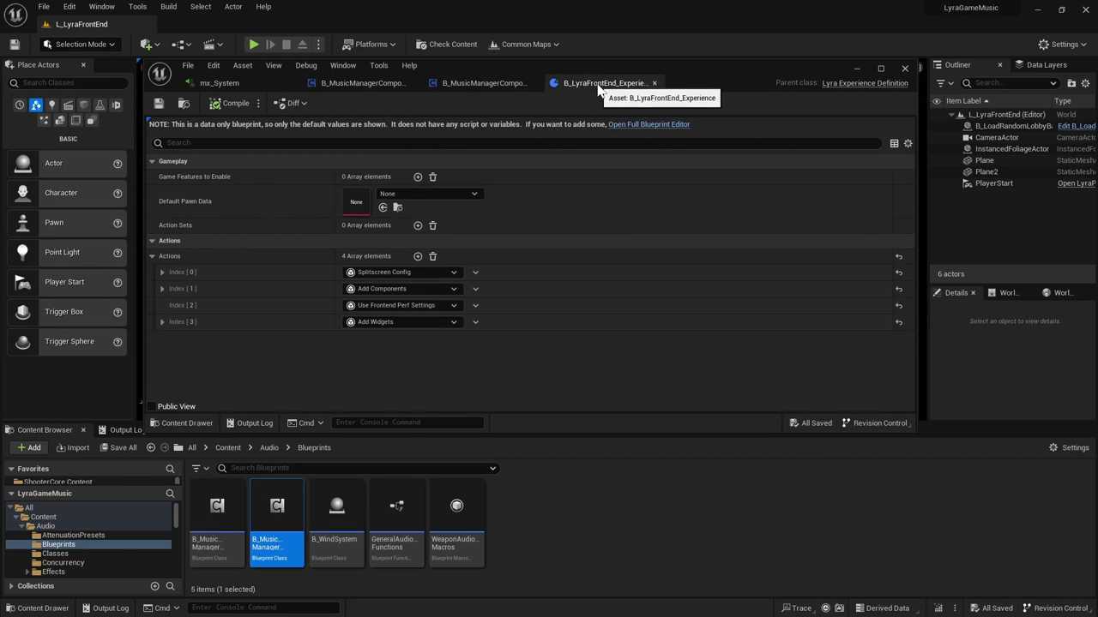
pyautogui.moveTo(615, 60); pyautogui.dragTo(615, 38)
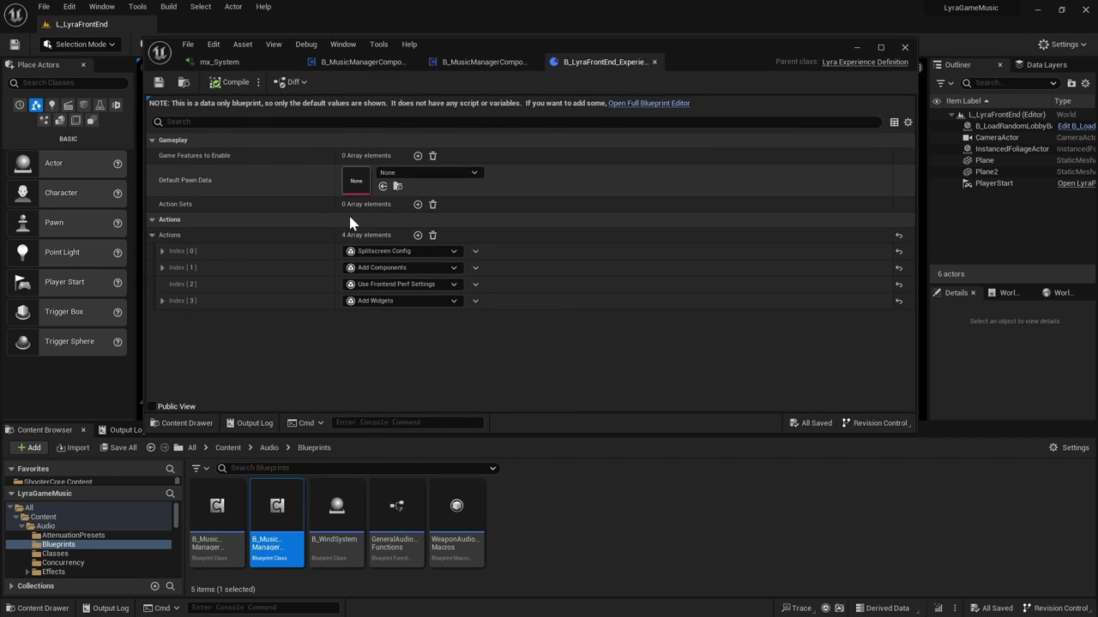
pyautogui.click(161, 268)
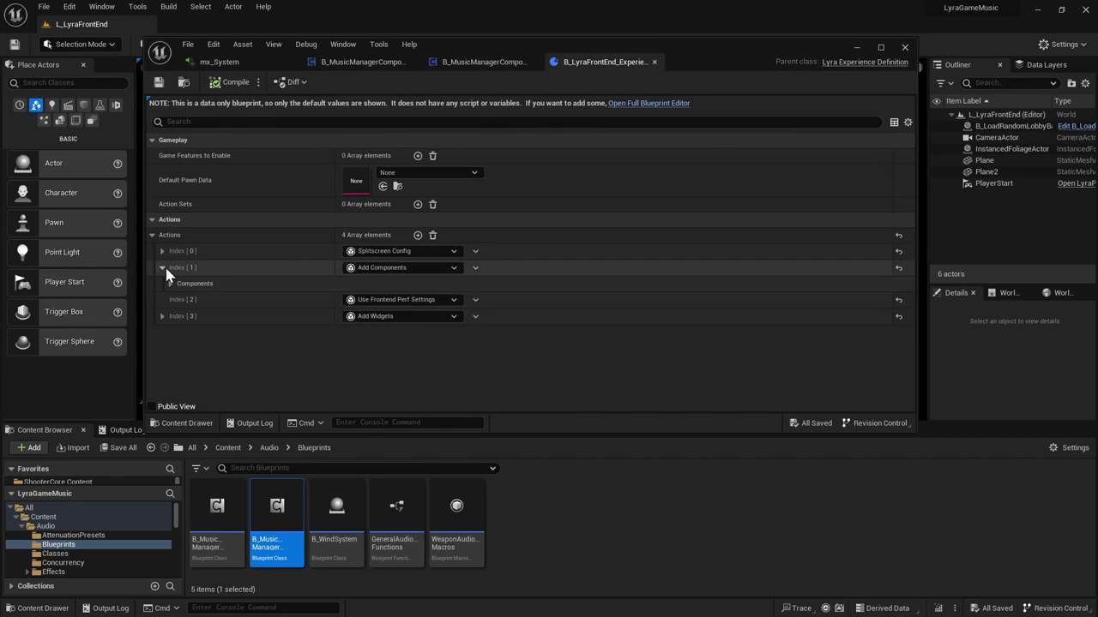
pyautogui.click(171, 283)
pyautogui.click(180, 298)
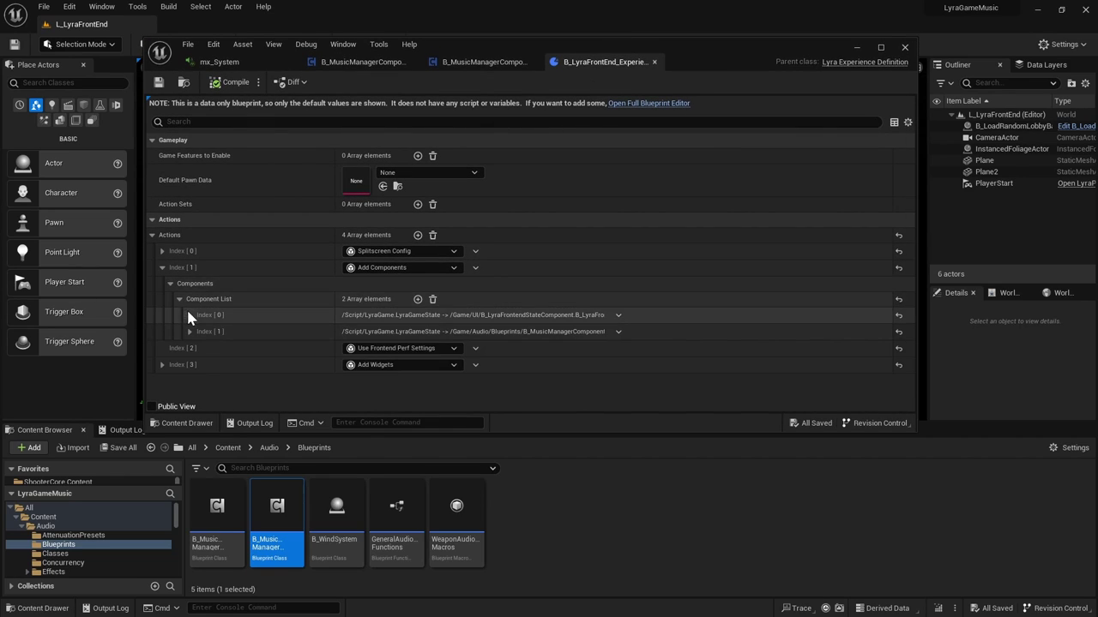
pyautogui.click(190, 331)
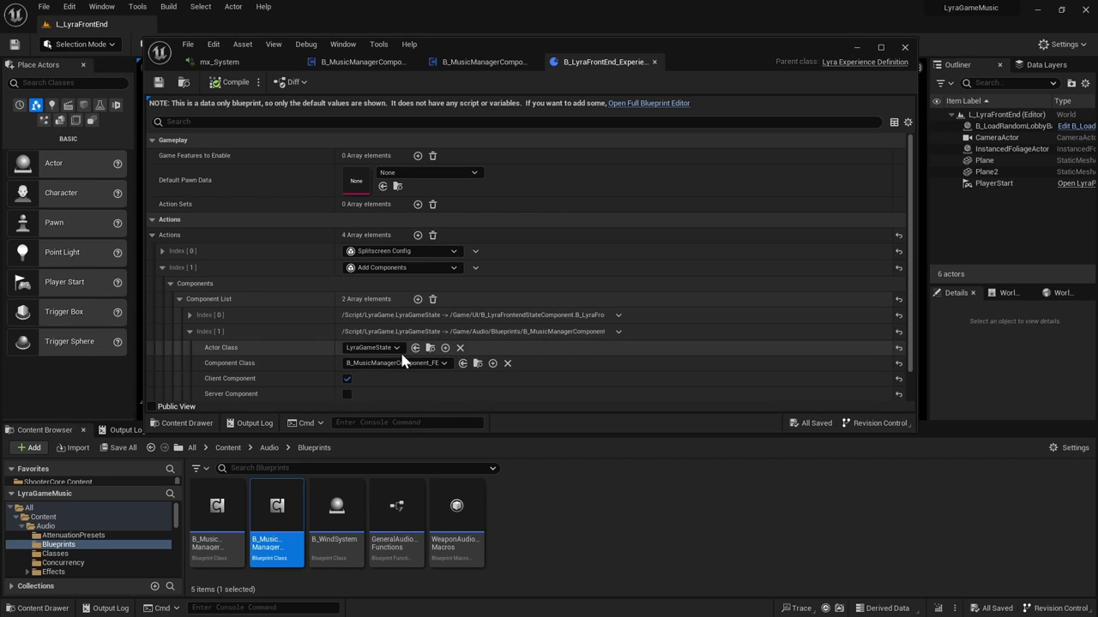
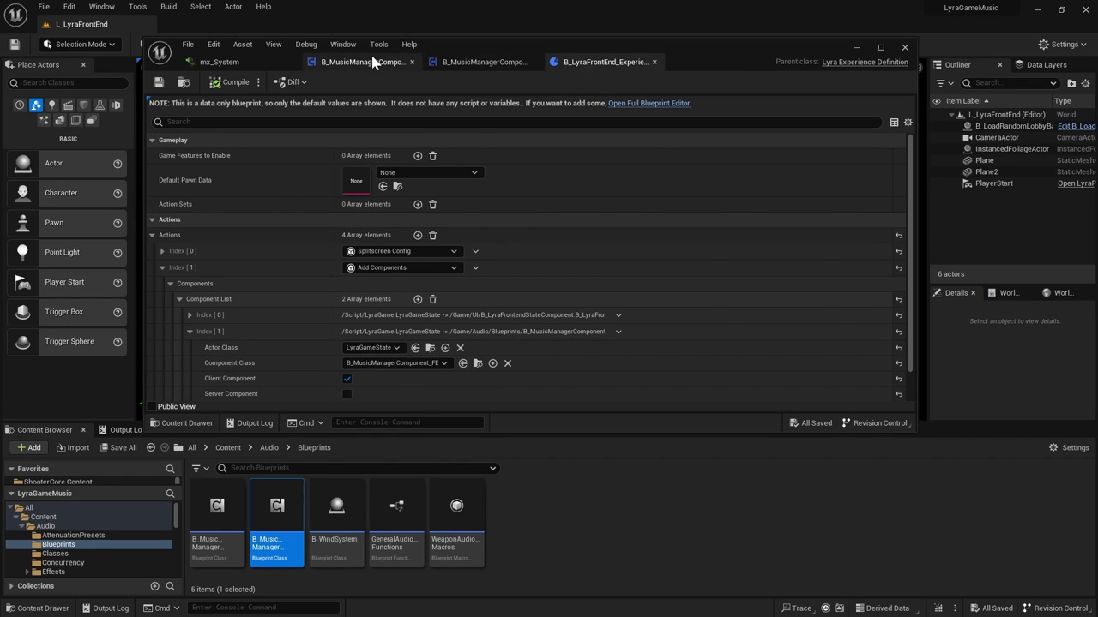
# Show the references of B_MusicManagerComponent_FE and browse to its parent B_MusicManagerComponent_Base from the Reference Viewer
pyautogui.rightClick(276, 512)
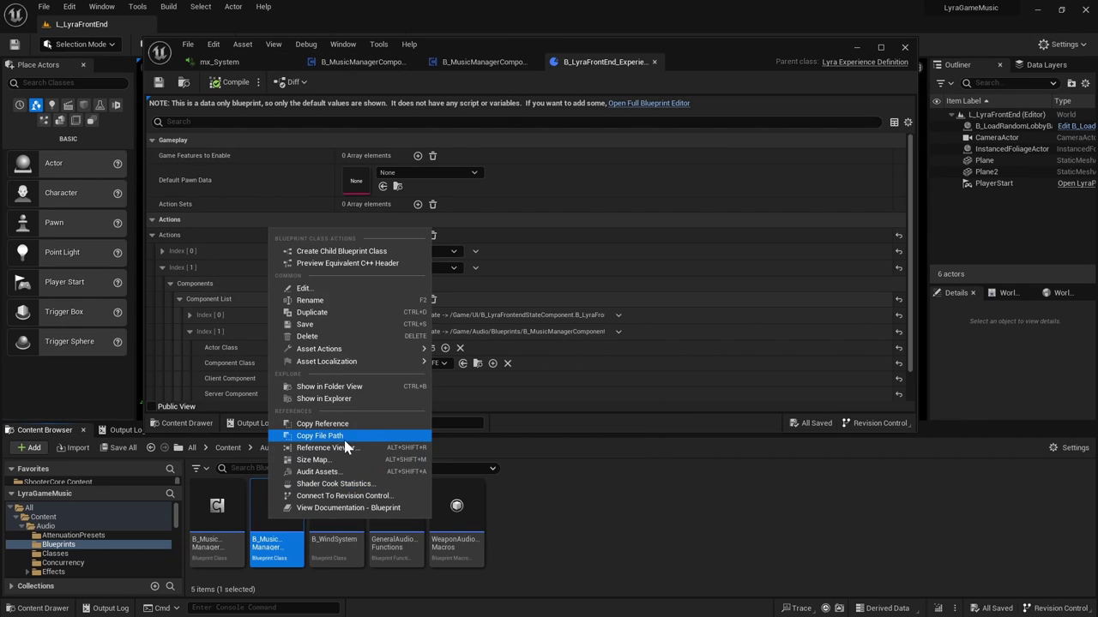
pyautogui.click(334, 447)
pyautogui.scroll(2, 497, 302)
pyautogui.scroll(2, 688, 300)
pyautogui.moveTo(769, 309); pyautogui.dragTo(518, 343, button='right')
pyautogui.rightClick(764, 271)
pyautogui.click(780, 299)
# Show the references of B_MusicManagerComponent_Base, browse to B_MusicManagerComponent_ControlPoint from there, and open it for editing
pyautogui.rightClick(219, 539)
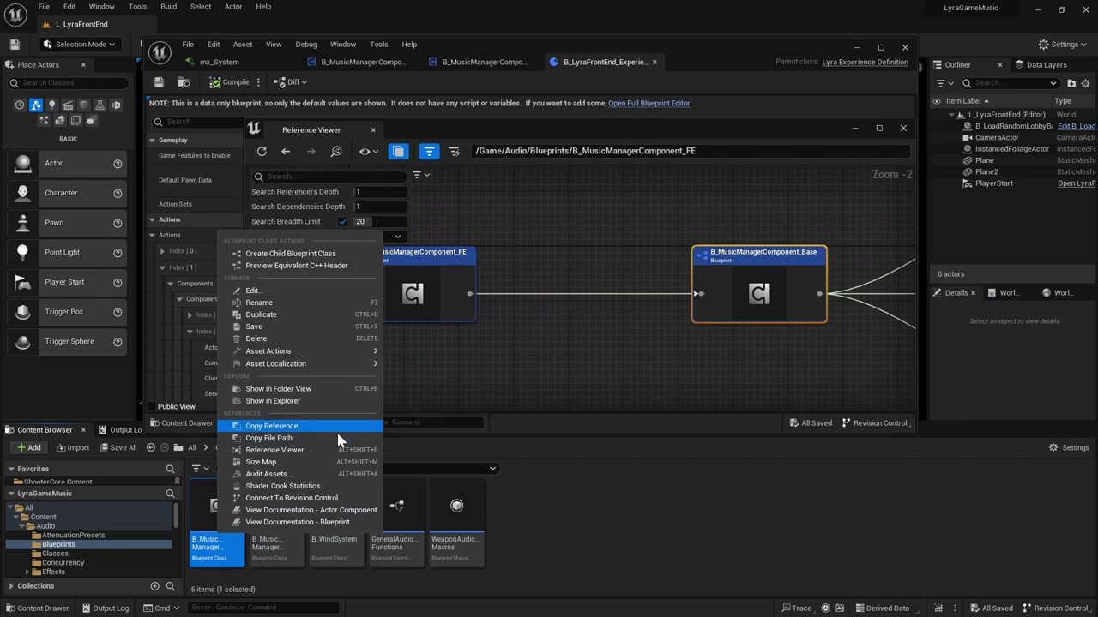
pyautogui.click(296, 452)
pyautogui.scroll(7, 562, 272)
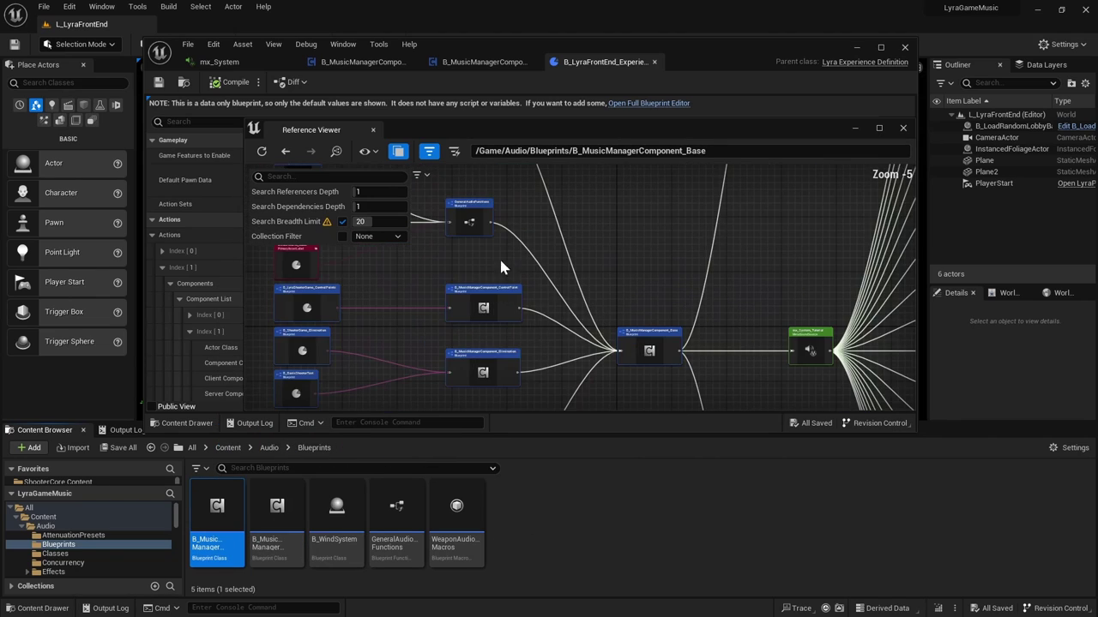
pyautogui.scroll(2, 502, 267)
pyautogui.moveTo(496, 282); pyautogui.dragTo(610, 238, button='right')
pyautogui.rightClick(627, 274)
pyautogui.click(637, 282)
pyautogui.doubleClick(444, 537)
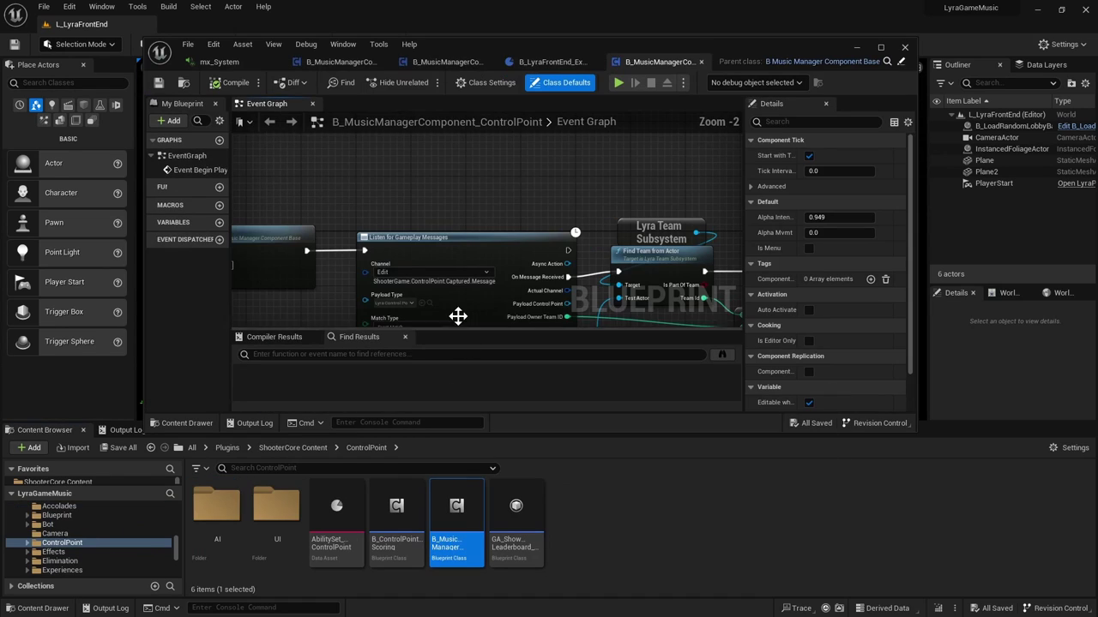
# Show the references of B_MusicManagerComponent_ControlPoint and bring the B_LyraShooterGame_ControlPoints node into view
pyautogui.rightClick(451, 521)
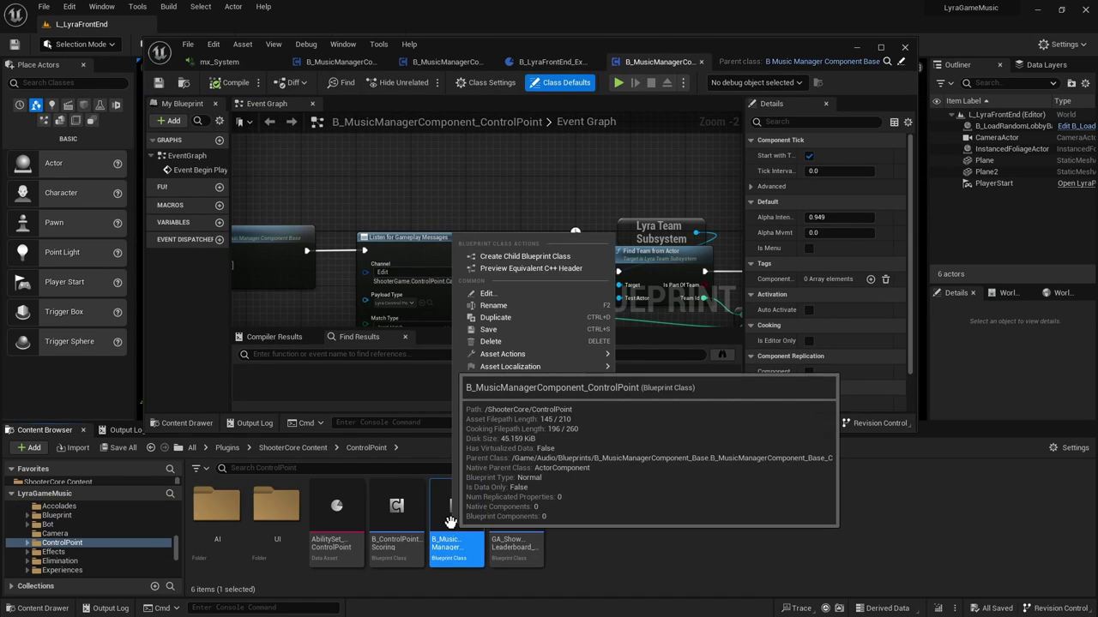
pyautogui.click(554, 454)
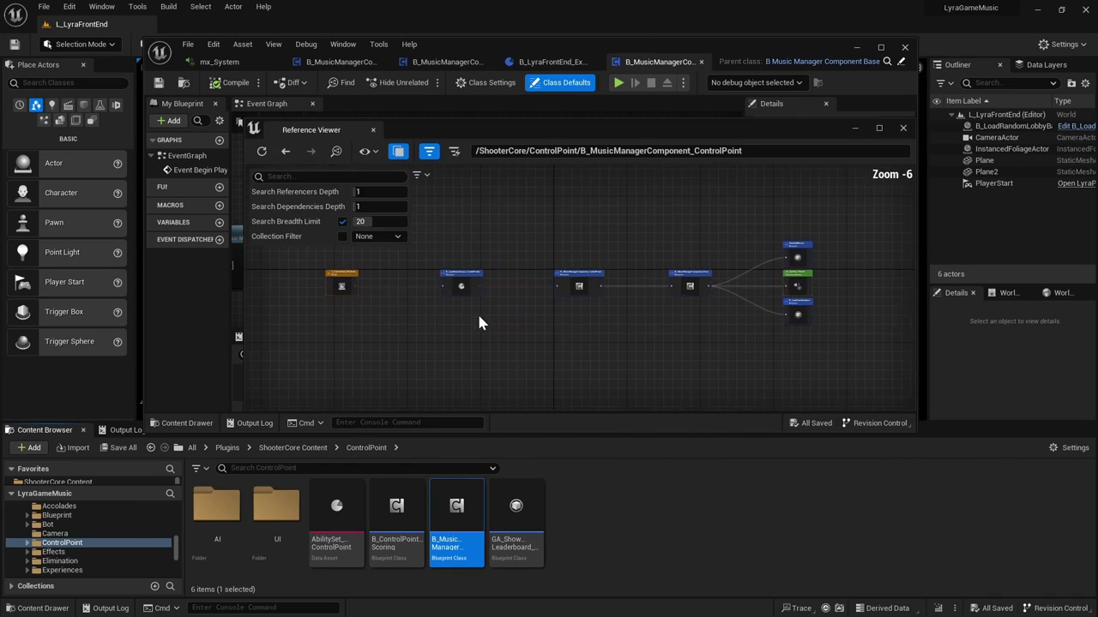
pyautogui.moveTo(476, 314); pyautogui.dragTo(591, 308, button='right')
pyautogui.scroll(5, 505, 335)
pyautogui.moveTo(885, 283); pyautogui.dragTo(586, 283, button='right')
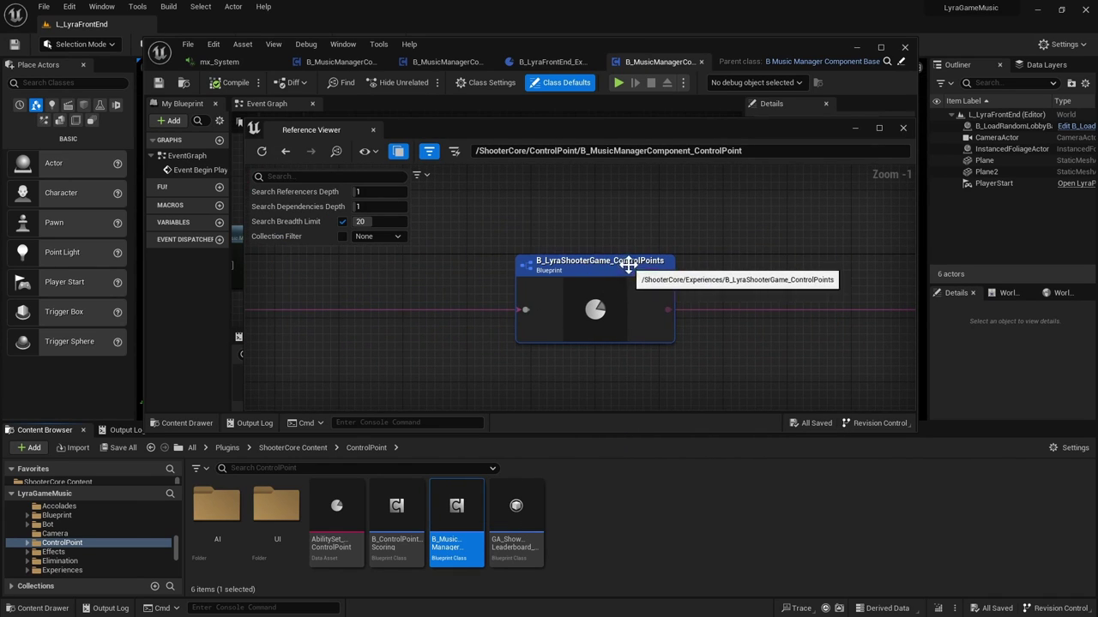
# Browse to B_LyraShooterGame_ControlPoints from its node in the Reference Viewer and open it for editing
pyautogui.rightClick(610, 273)
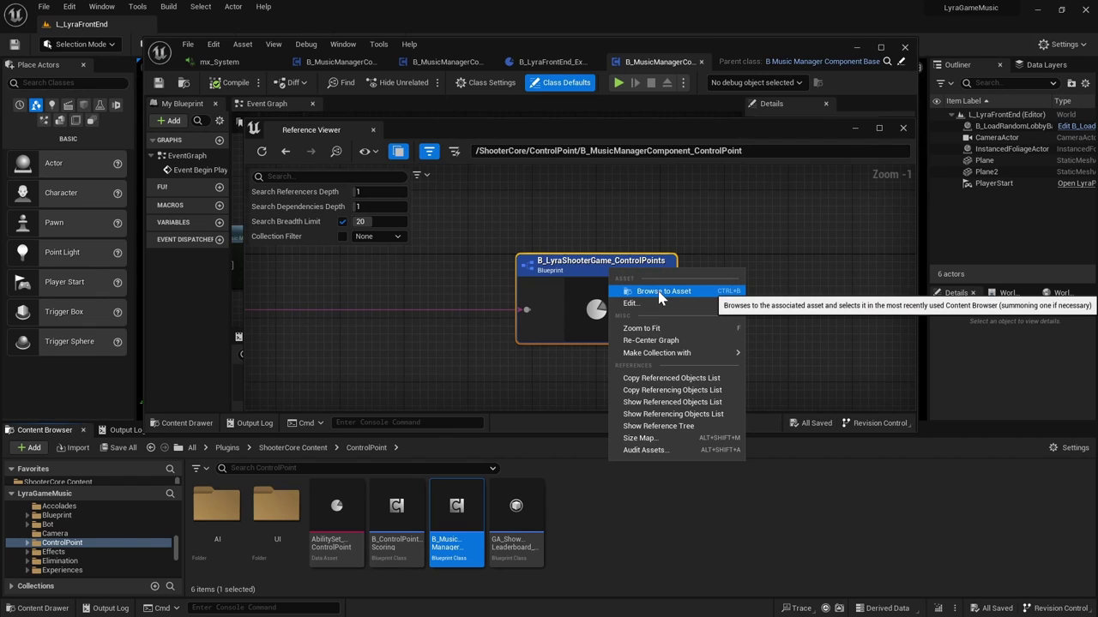
pyautogui.click(659, 292)
pyautogui.doubleClick(276, 528)
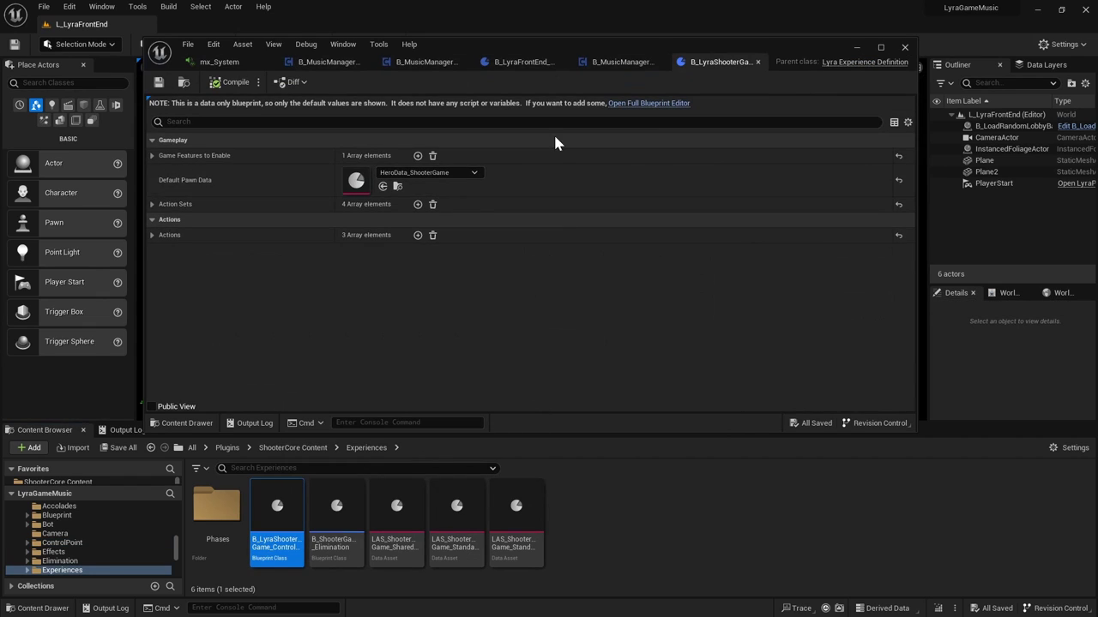
# Expand the experience's Add Components action down to the B_MusicManagerComponent_ControlPoint entry, and locate that component class in the Content Browser
pyautogui.click(152, 235)
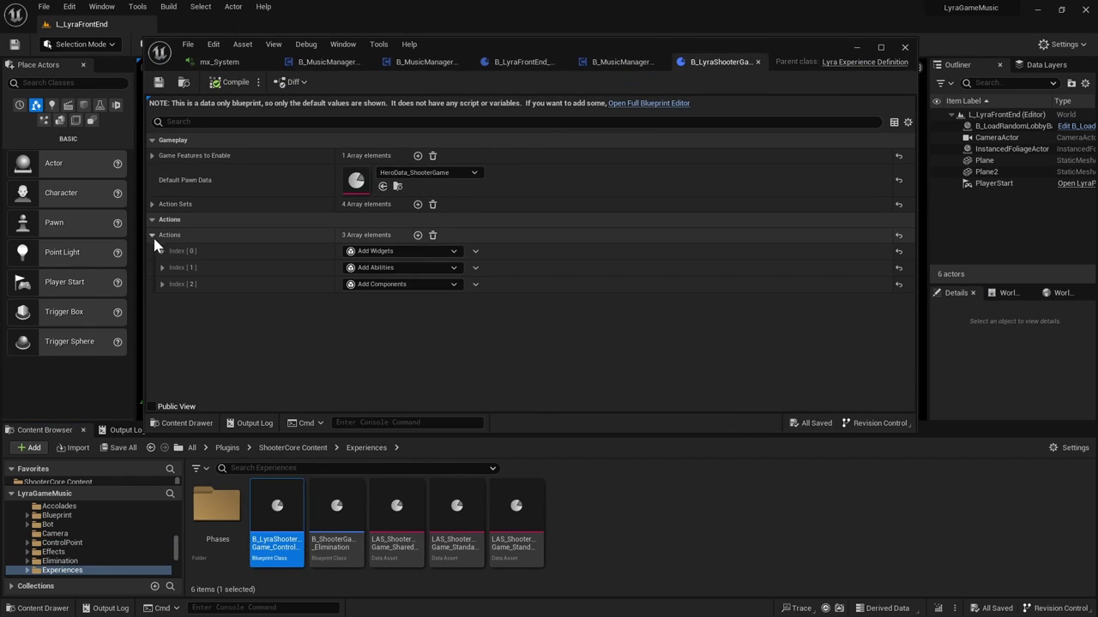
pyautogui.click(162, 284)
pyautogui.click(180, 343)
pyautogui.scroll(-1, 300, 337)
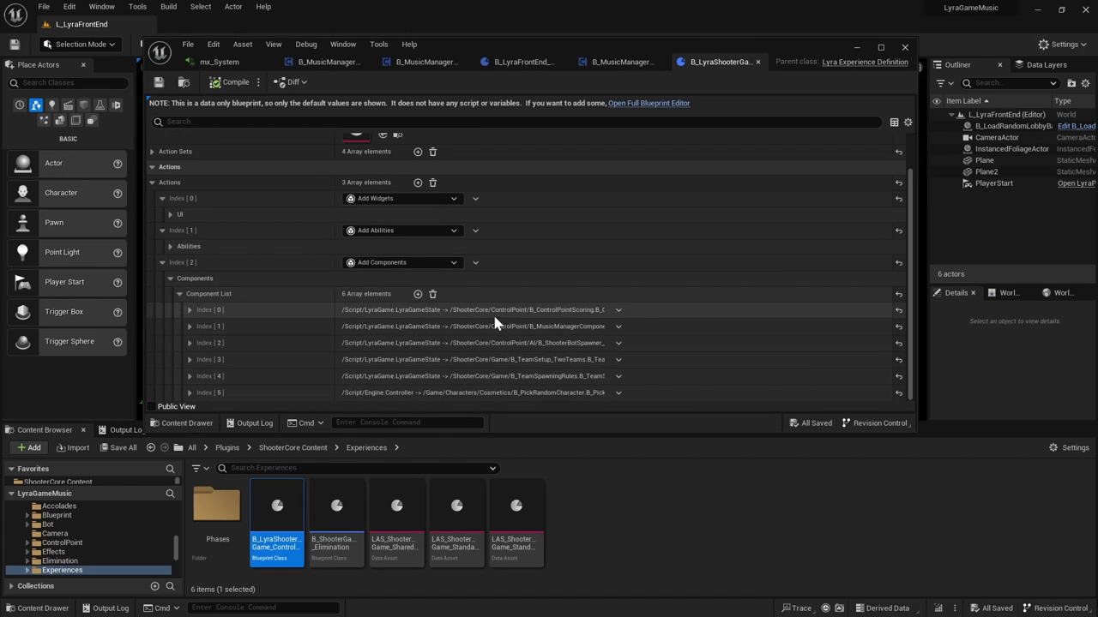
pyautogui.click(190, 327)
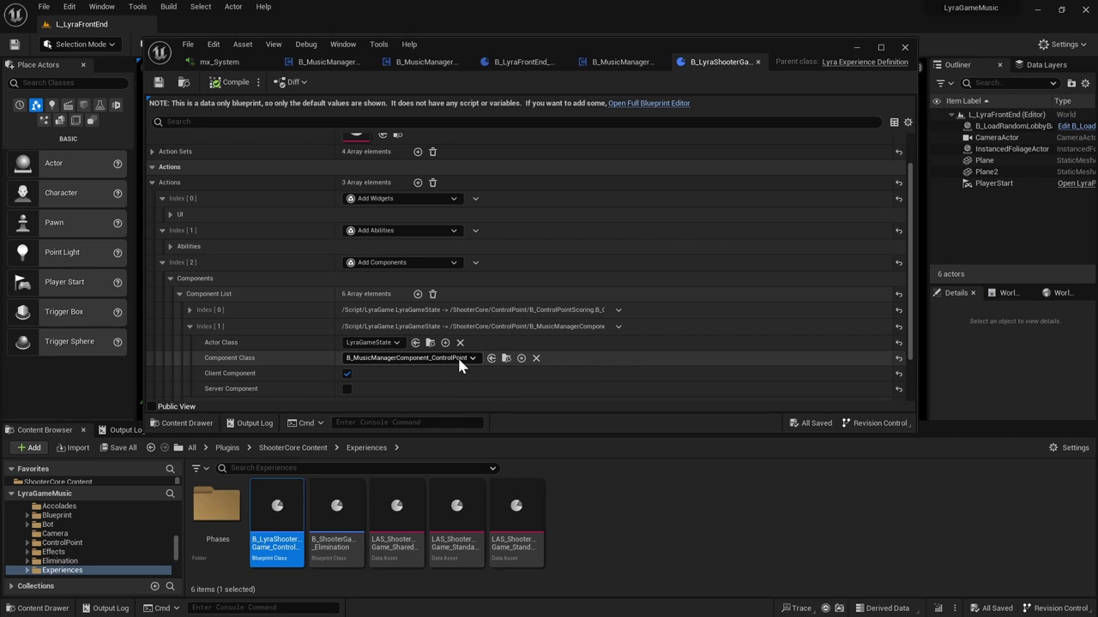
pyautogui.click(506, 357)
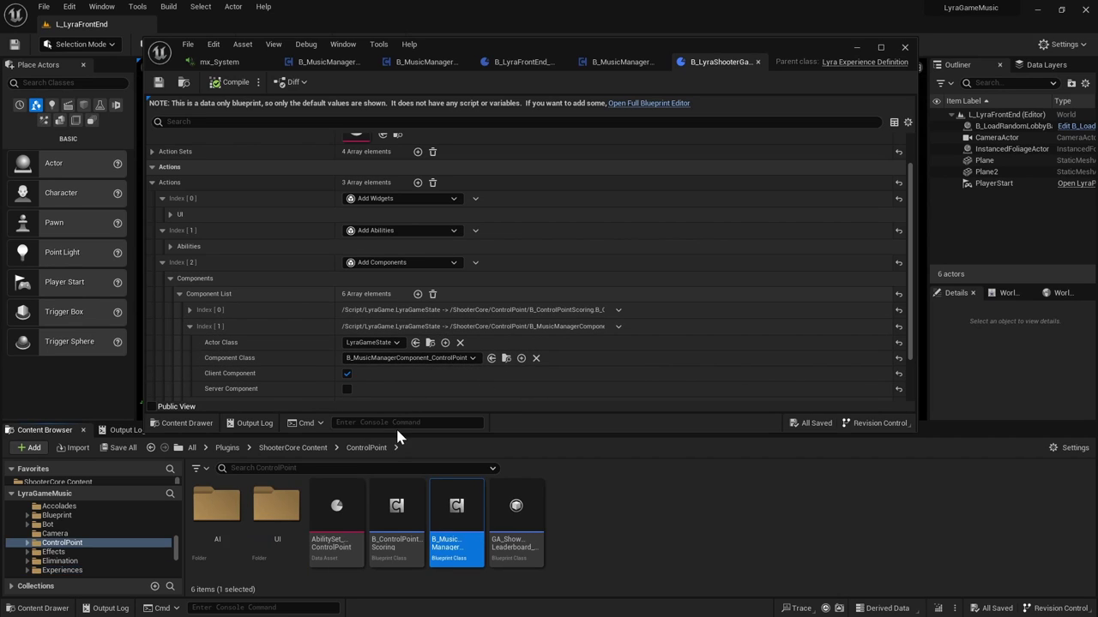
# Go to the System/Experiences folder of the TopDownArena plugin content and open the second TopDownArena experience
pyautogui.moveTo(386, 432); pyautogui.dragTo(382, 399)
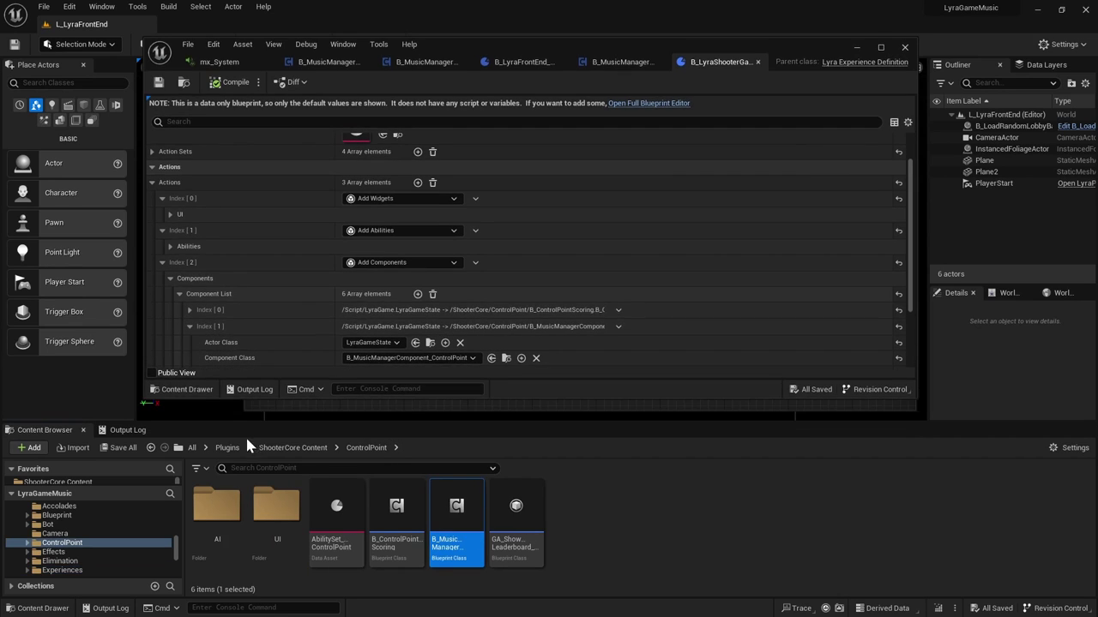
pyautogui.click(231, 451)
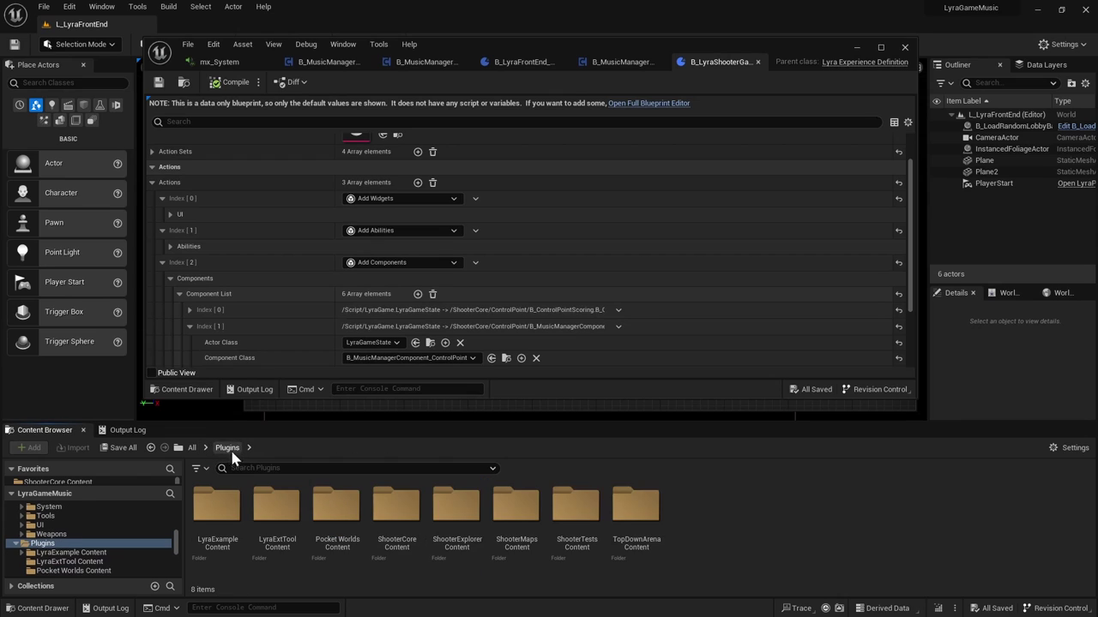
pyautogui.doubleClick(639, 513)
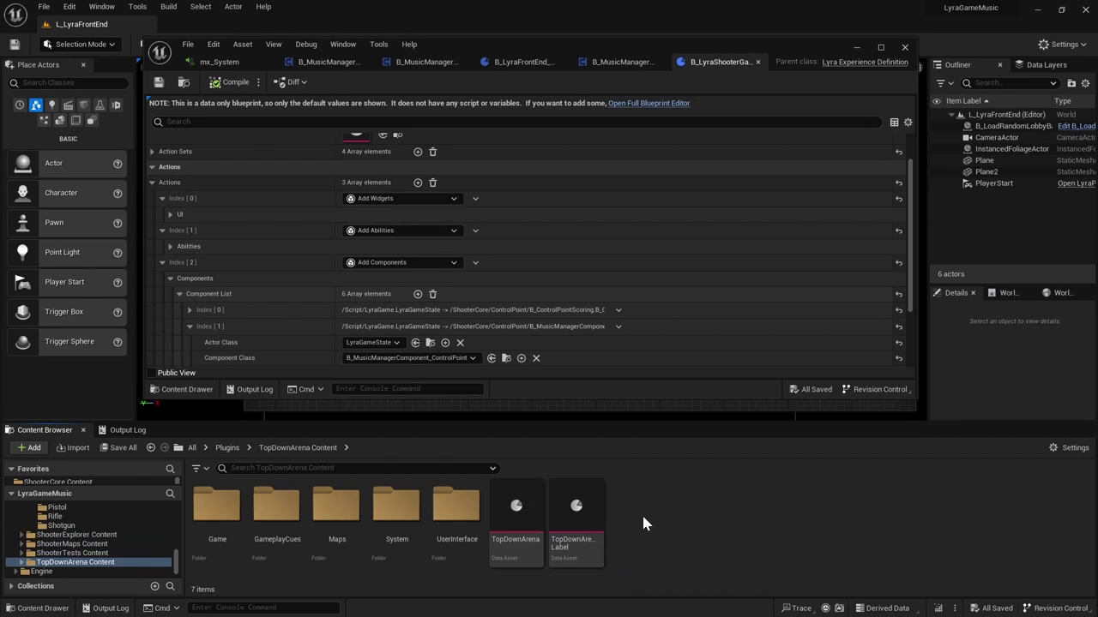
pyautogui.doubleClick(396, 510)
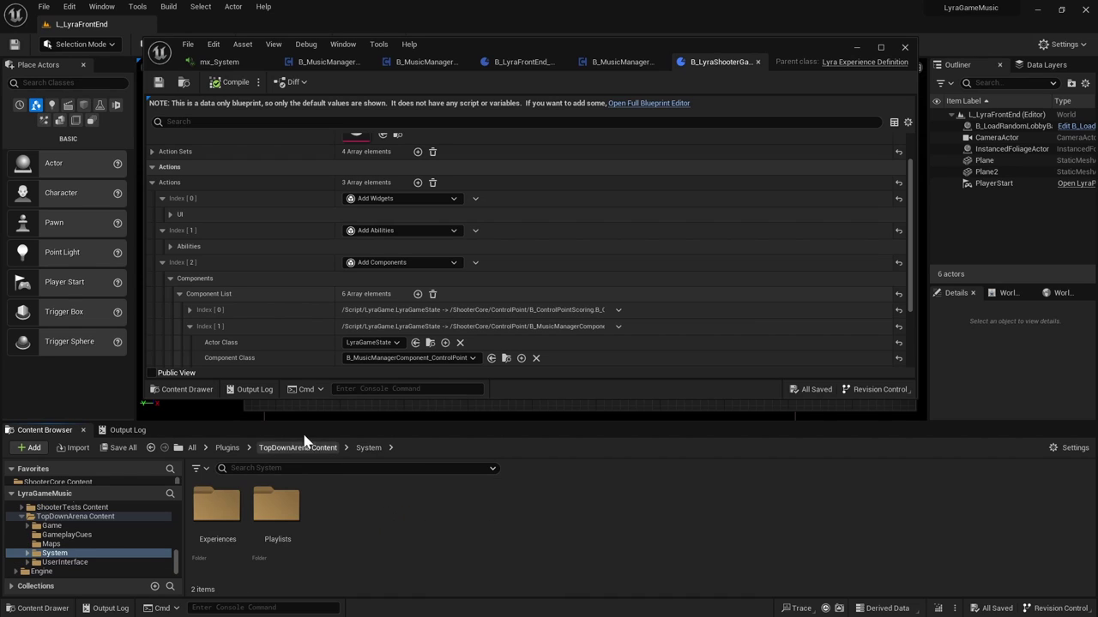
pyautogui.doubleClick(216, 505)
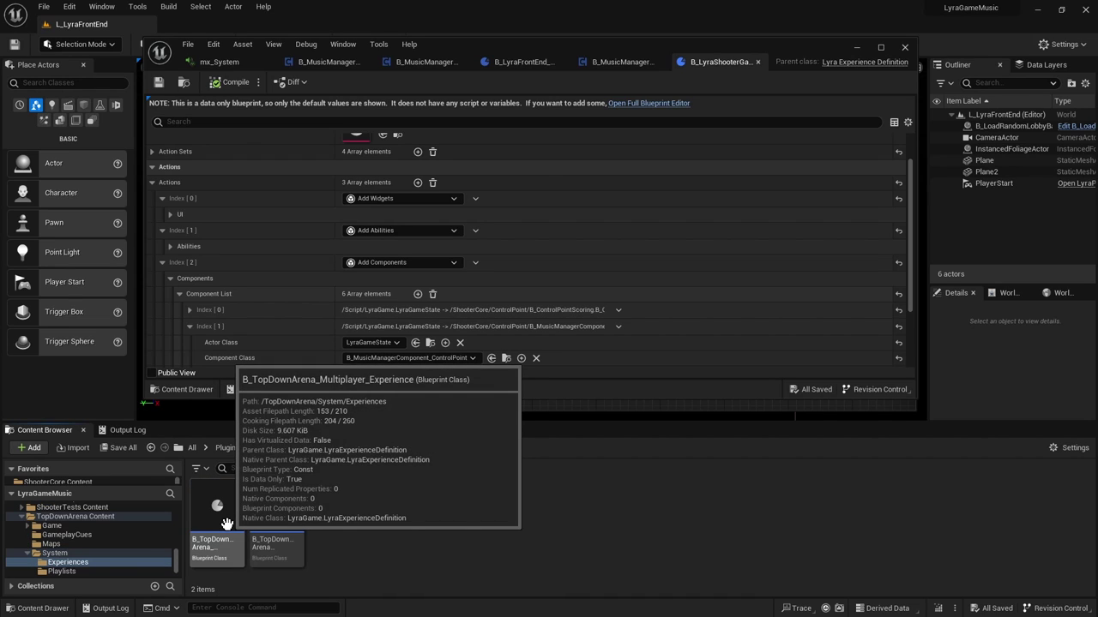
pyautogui.click(279, 521)
pyautogui.doubleClick(280, 521)
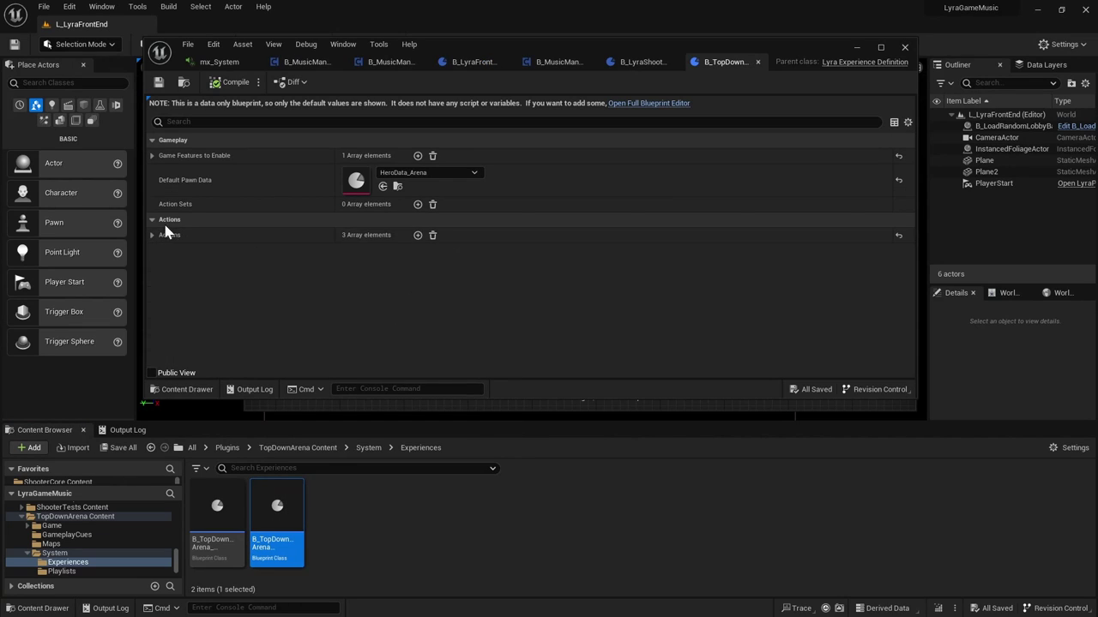
# Expand the TopDownArena experience's Add Components action down to the B_TopDownArena_GameComponent_Lives entry, and enlarge the value column and editor window
pyautogui.click(152, 235)
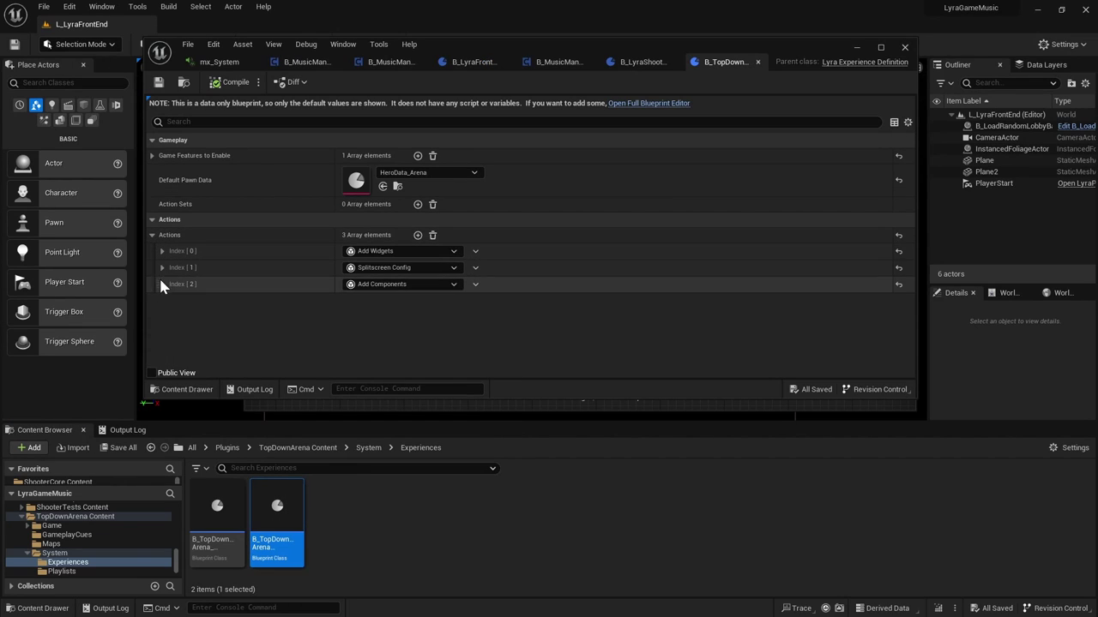
pyautogui.click(170, 300)
pyautogui.click(180, 316)
pyautogui.scroll(-1, 274, 319)
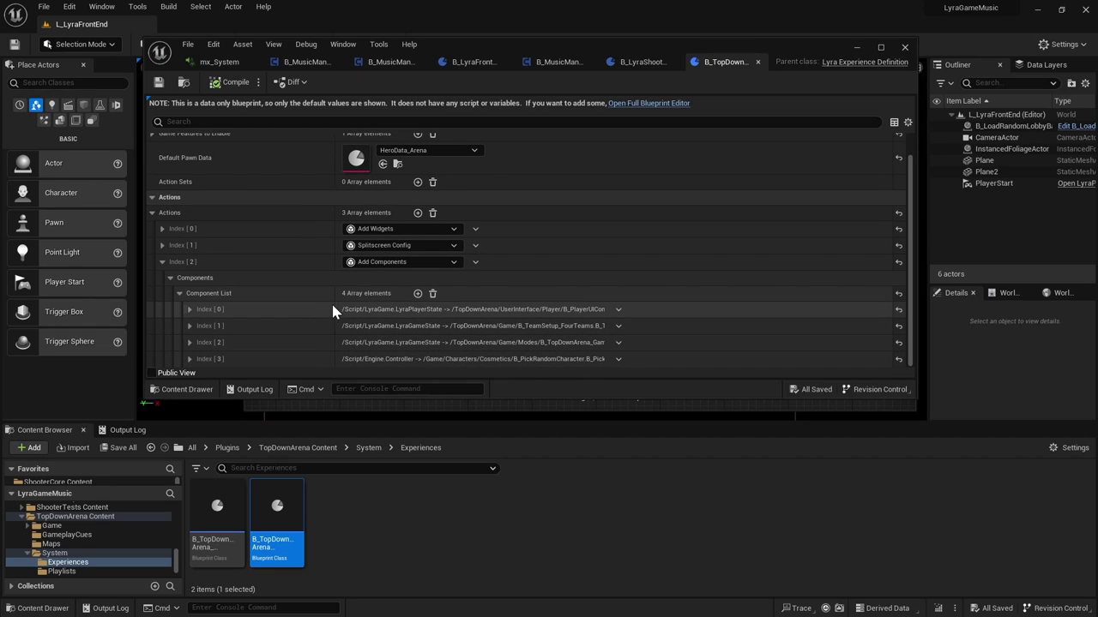
pyautogui.moveTo(333, 293); pyautogui.dragTo(259, 293)
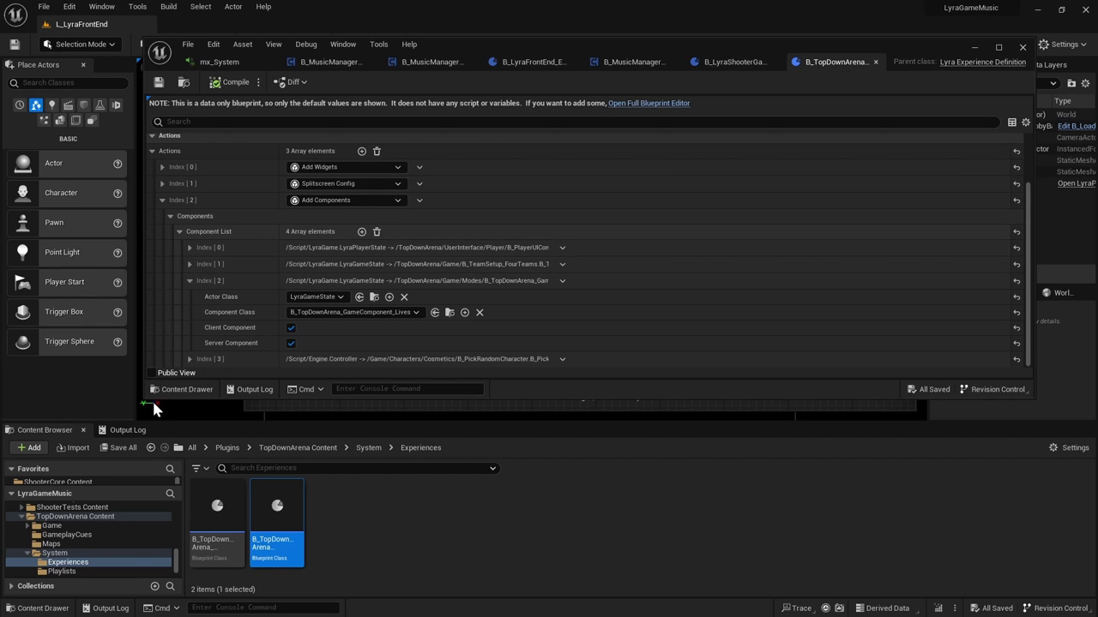
pyautogui.moveTo(144, 400)
pyautogui.mouseDown()
pyautogui.moveTo(20, 515)
pyautogui.moveTo(57, 448)
pyautogui.moveTo(144, 399)
pyautogui.mouseUp()
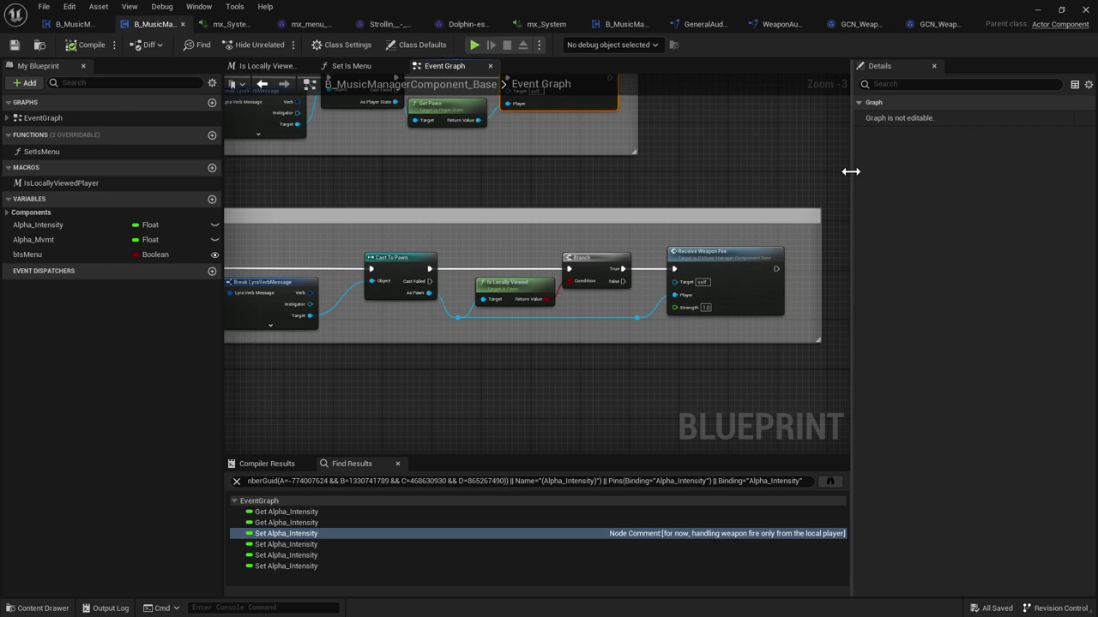
# Enlarge the B_MusicManagerComponent_Base event graph by narrowing its side panels, and bring the nodes listening for taking damage into view
pyautogui.moveTo(851, 172); pyautogui.dragTo(915, 184)
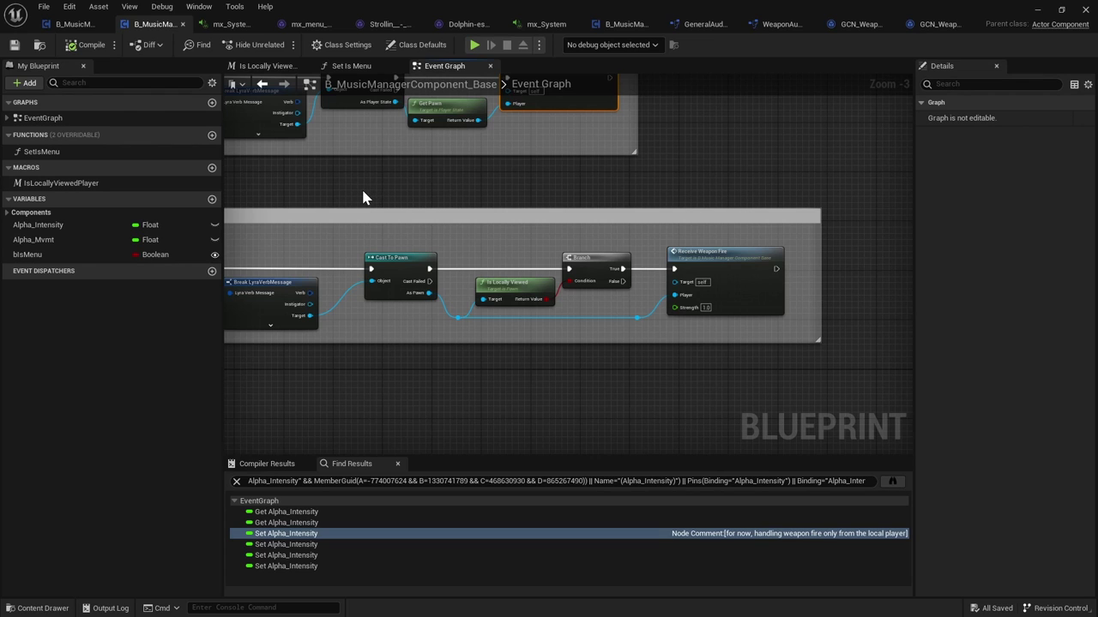
pyautogui.moveTo(363, 198); pyautogui.dragTo(536, 216, button='right')
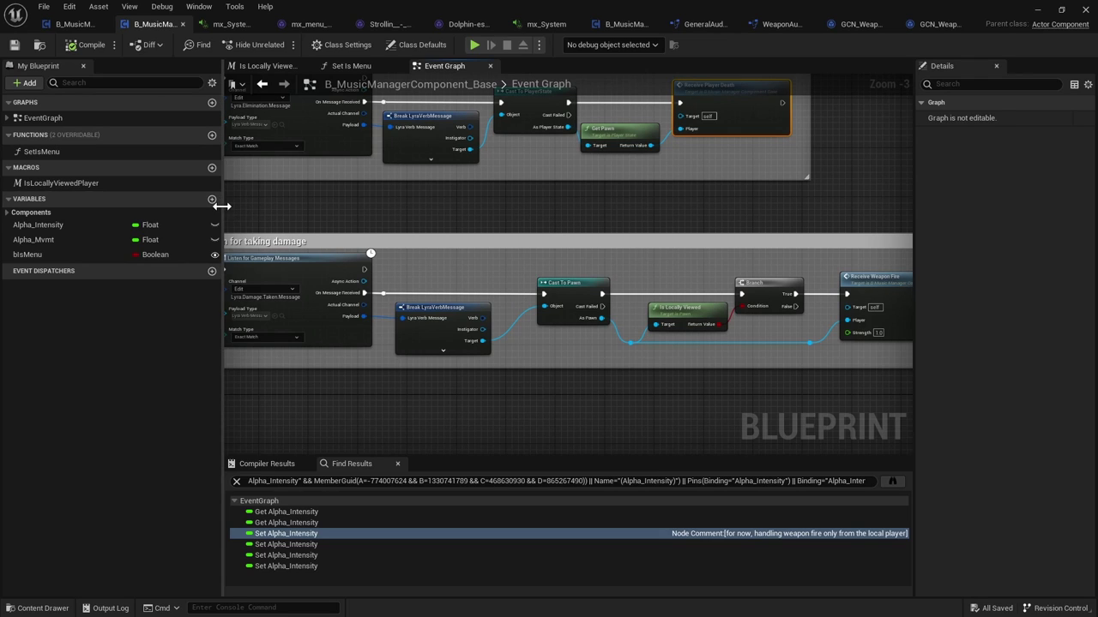
pyautogui.moveTo(223, 206); pyautogui.dragTo(197, 208)
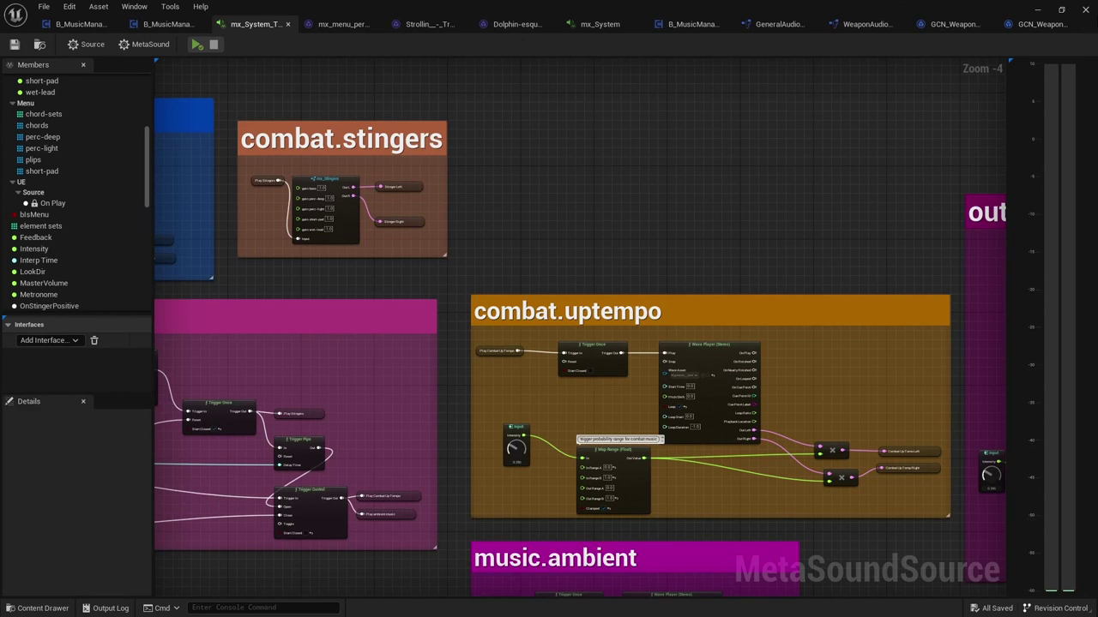
# Close the asset editor and Reference Viewer windows, and search all project content for mx_System
pyautogui.click(1086, 9)
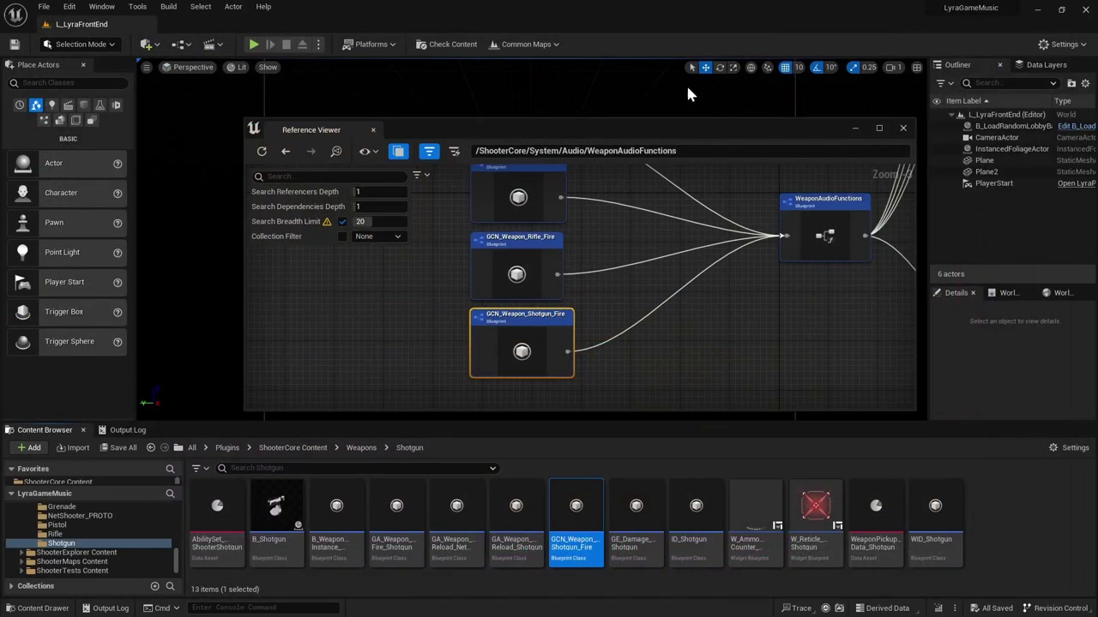
pyautogui.click(902, 128)
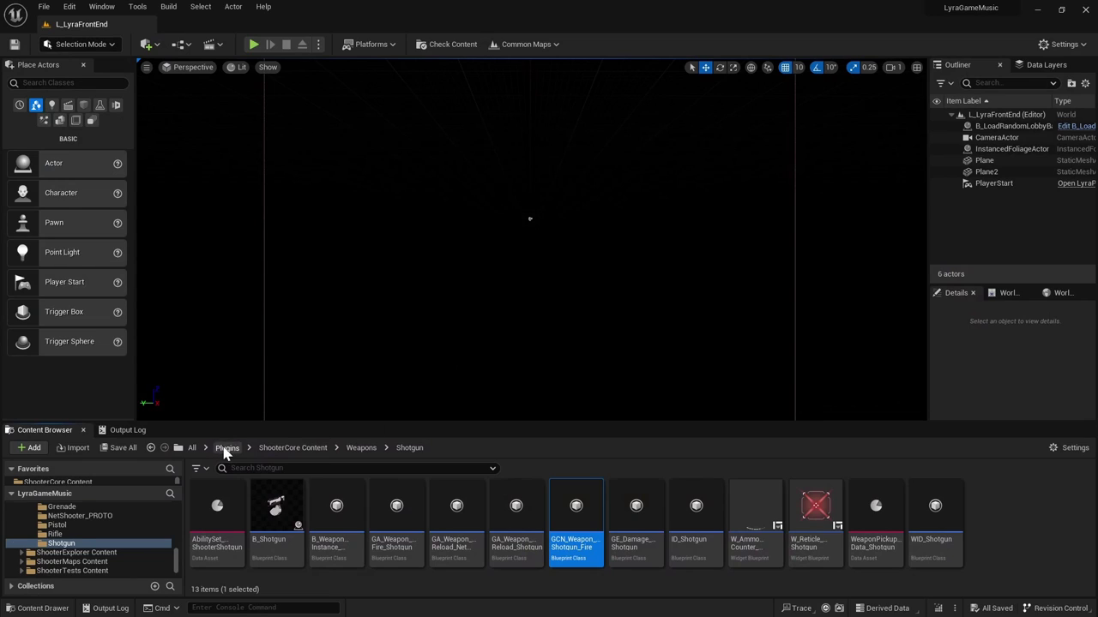
pyautogui.click(226, 448)
pyautogui.write('system')
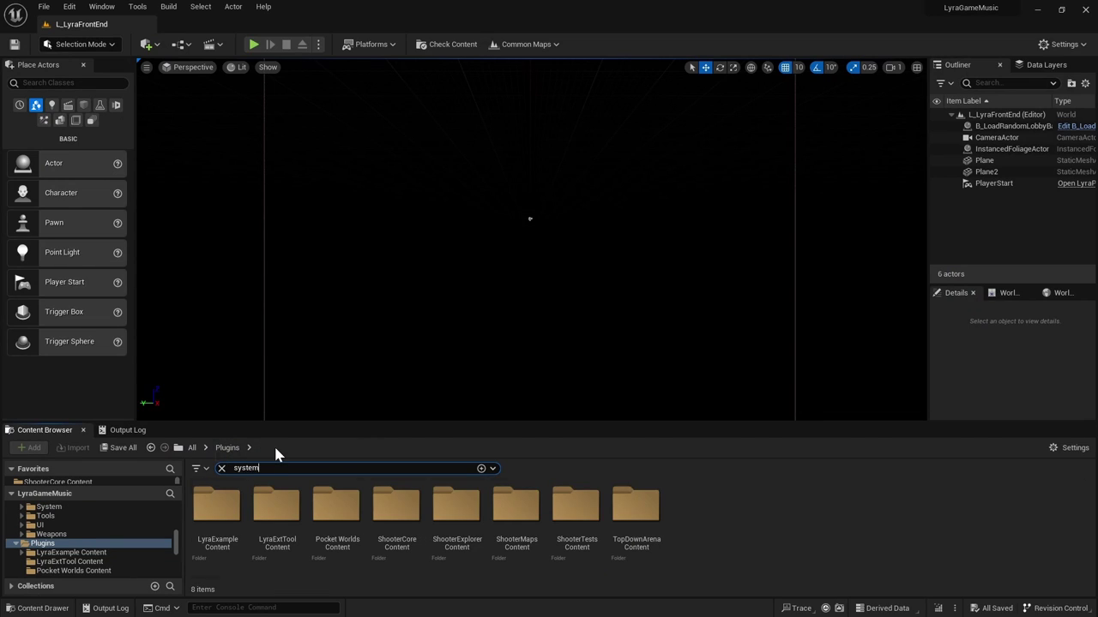
pyautogui.write('mx_S')
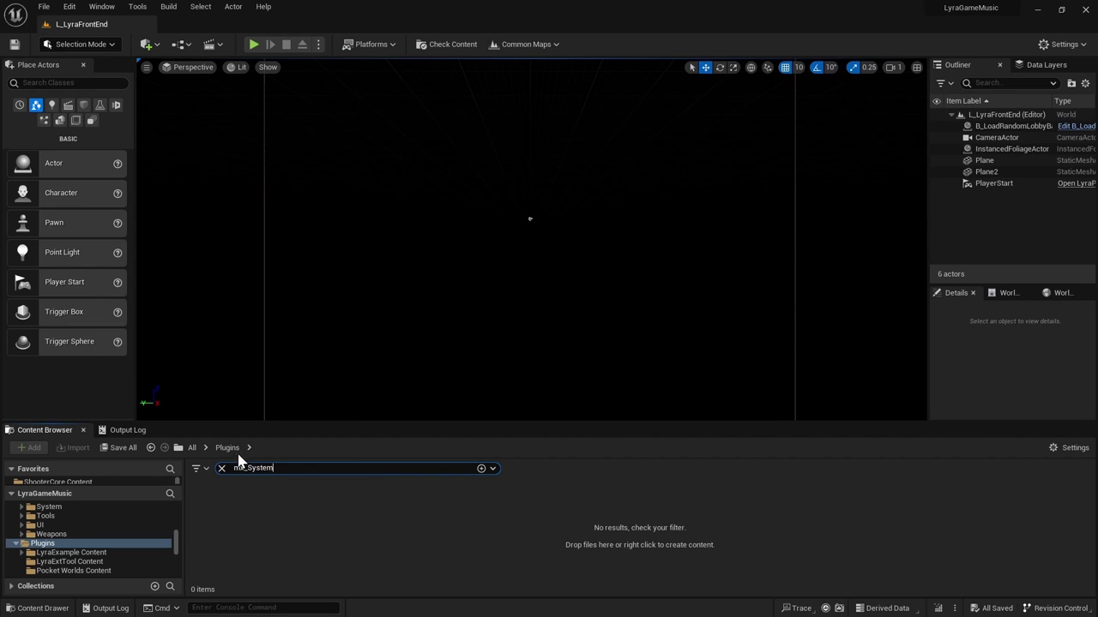
pyautogui.write('ystem')
pyautogui.click(192, 447)
# Open the mx_System MetaSound and bring the main menu music nodes in the blue section beside menu.loading into view
pyautogui.click(217, 525)
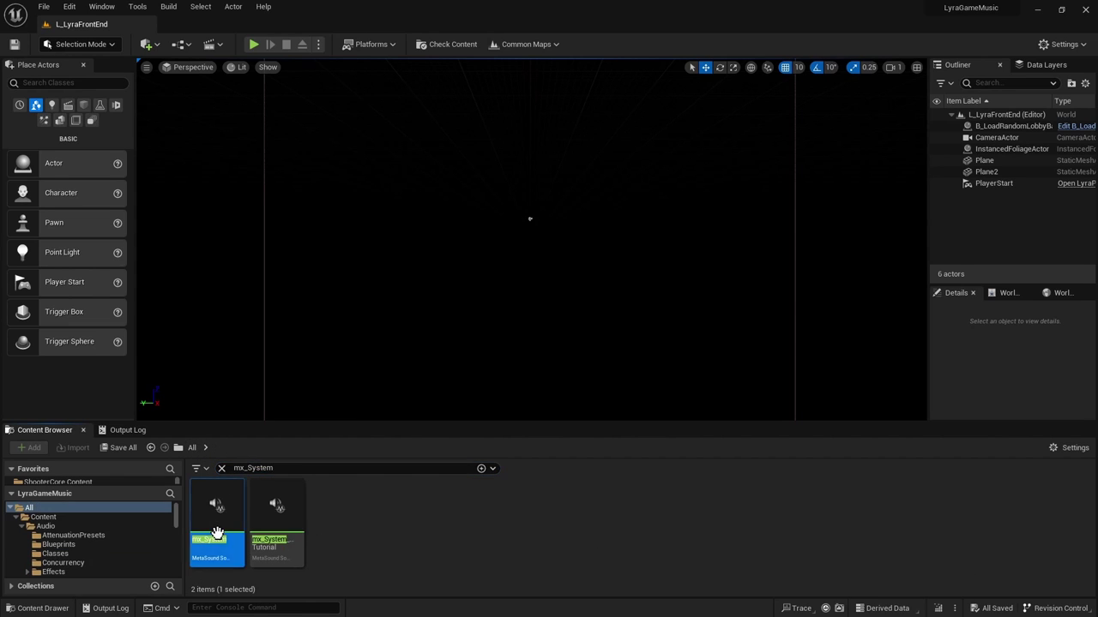
pyautogui.doubleClick(217, 531)
pyautogui.scroll(6, 420, 161)
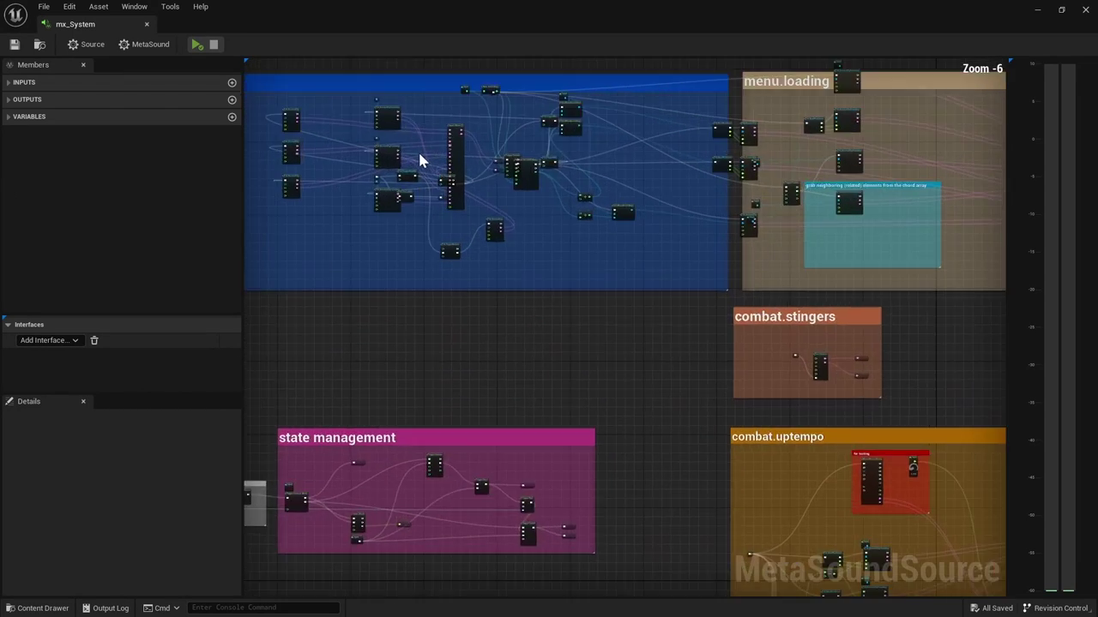
pyautogui.scroll(3, 391, 158)
pyautogui.moveTo(337, 313); pyautogui.dragTo(474, 496, button='right')
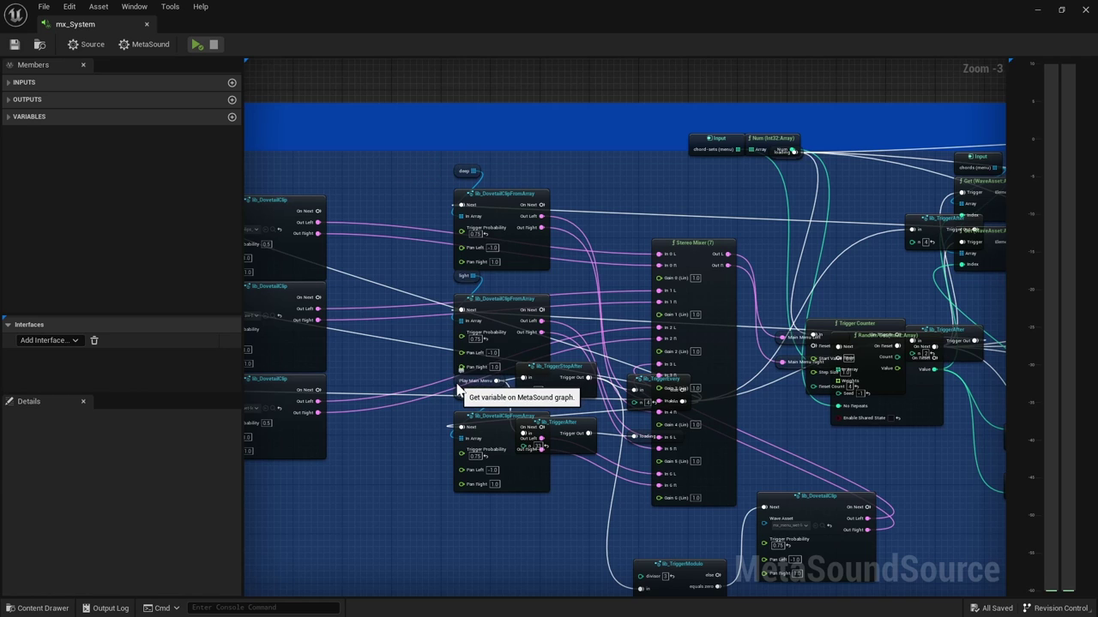
# Move the Play Main Menu variable node out of the overlapping nodes to the empty space below the three lib_DovetailClip nodes
pyautogui.moveTo(458, 388); pyautogui.dragTo(289, 530)
pyautogui.moveTo(290, 530); pyautogui.dragTo(373, 487, button='right')
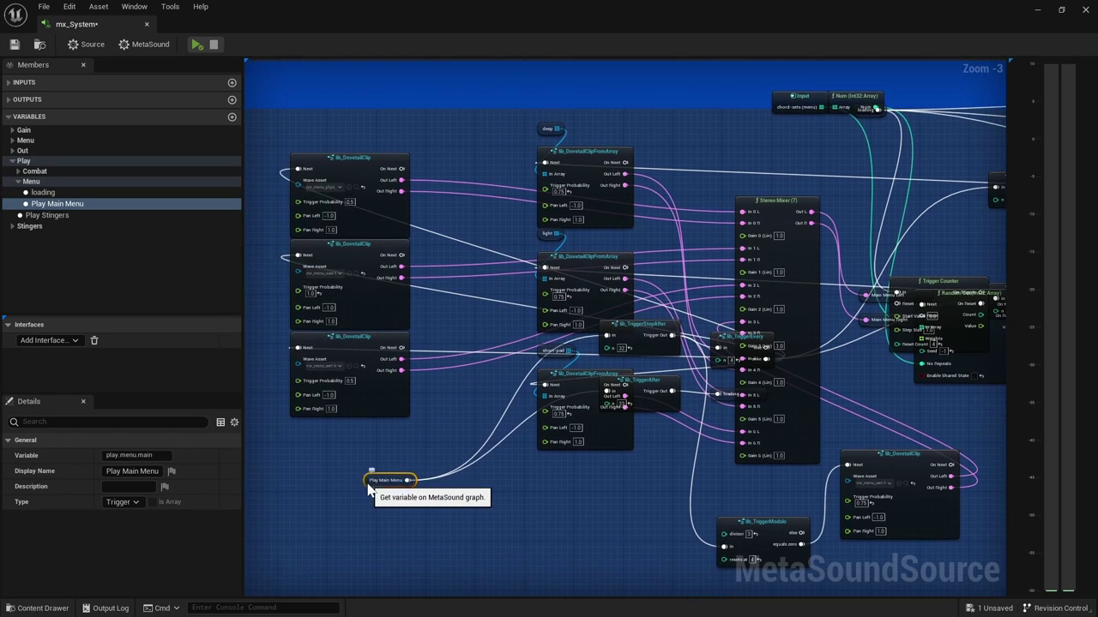
pyautogui.moveTo(370, 485); pyautogui.dragTo(330, 459)
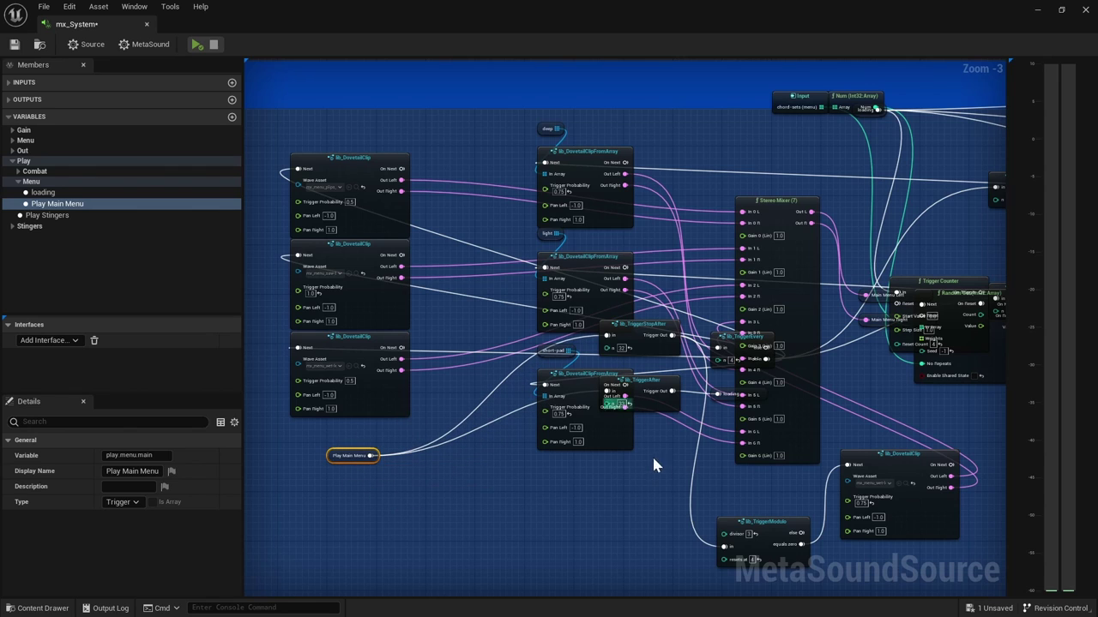
# Move the Main Menu Left and Main Menu Right variable nodes to the empty space below the lib_DovetailClip node beside lib_TriggerModulo
pyautogui.moveTo(657, 473); pyautogui.dragTo(497, 454, button='right')
pyautogui.moveTo(675, 244); pyautogui.dragTo(656, 424)
pyautogui.moveTo(662, 370); pyautogui.dragTo(662, 531)
pyautogui.scroll(-3, 745, 387)
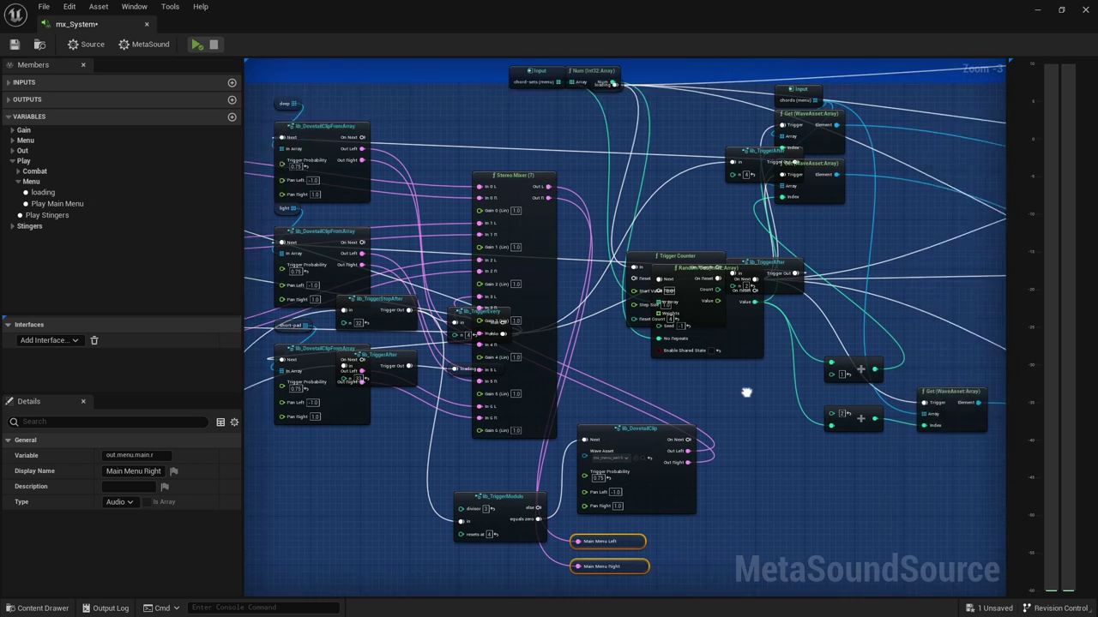
# Move the loading variable node that overlaps the Num (Int32:Array) node to the empty space between it and the Stereo Mixer (7)
pyautogui.scroll(6, 372, 294)
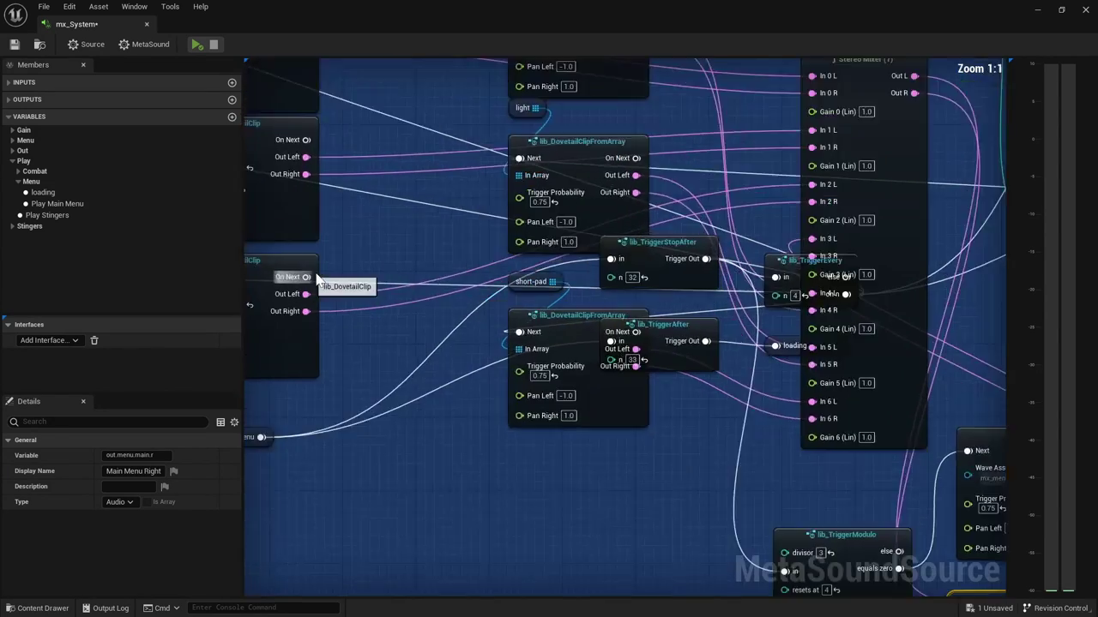
pyautogui.moveTo(503, 173); pyautogui.dragTo(447, 521, button='right')
pyautogui.moveTo(978, 222); pyautogui.dragTo(675, 320, button='right')
pyautogui.scroll(-2, 675, 320)
pyautogui.moveTo(797, 312); pyautogui.dragTo(622, 258, button='right')
pyautogui.moveTo(601, 214); pyautogui.dragTo(545, 254)
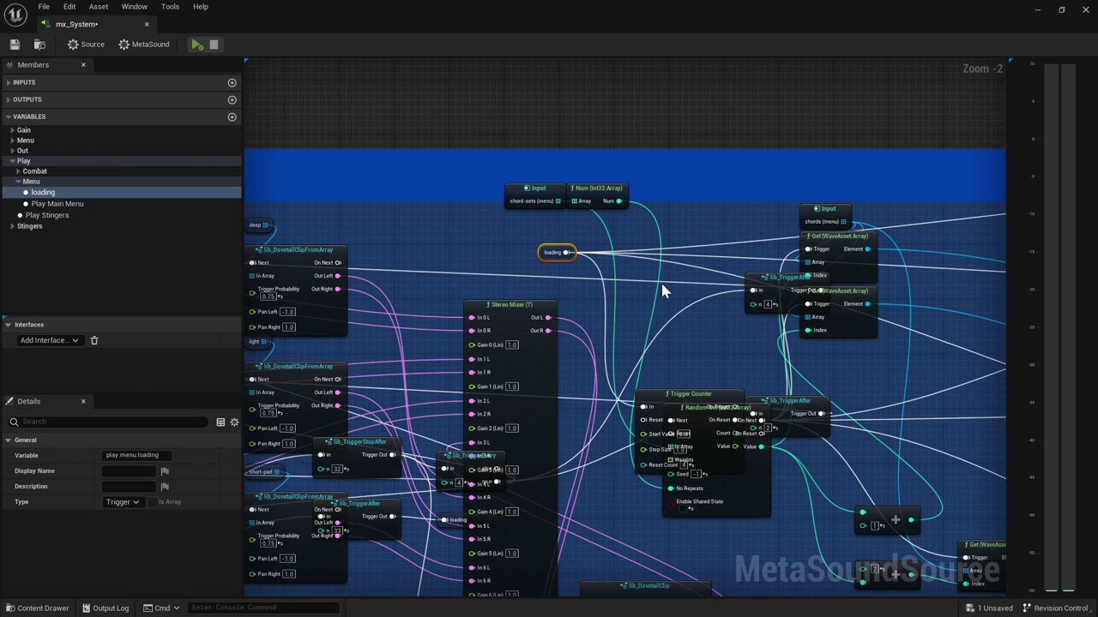
# Pull the overlapped loading set-variable node and the lib_TriggerAfter node with n 33 into the empty space below the lib_DovetailClipFromArray nodes
pyautogui.scroll(-4, 439, 316)
pyautogui.moveTo(830, 342); pyautogui.dragTo(652, 319, button='right')
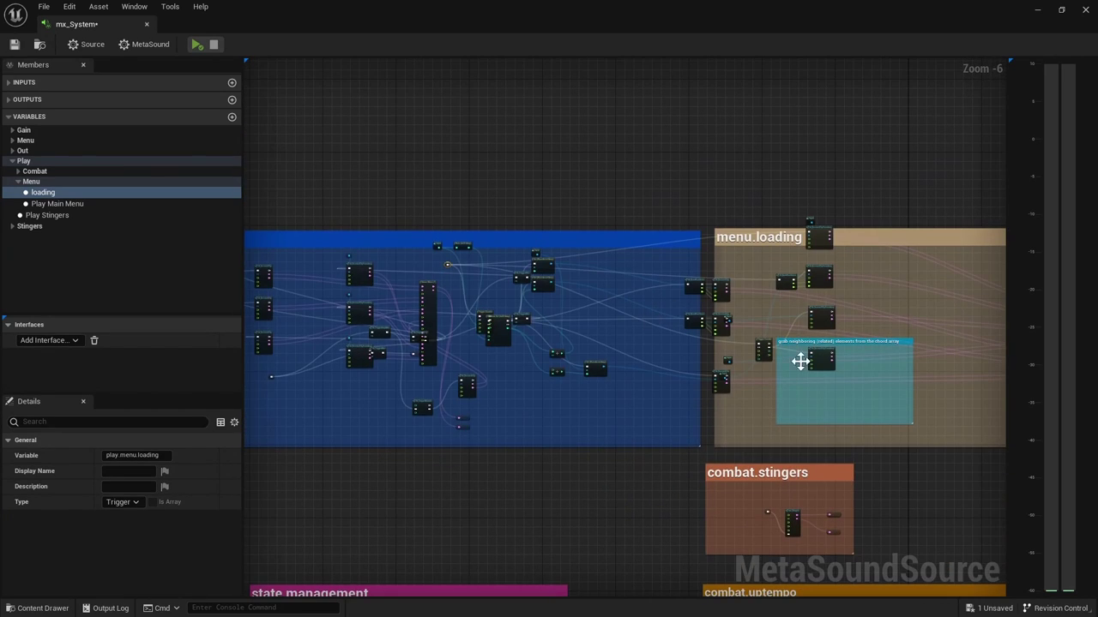
pyautogui.scroll(2, 448, 279)
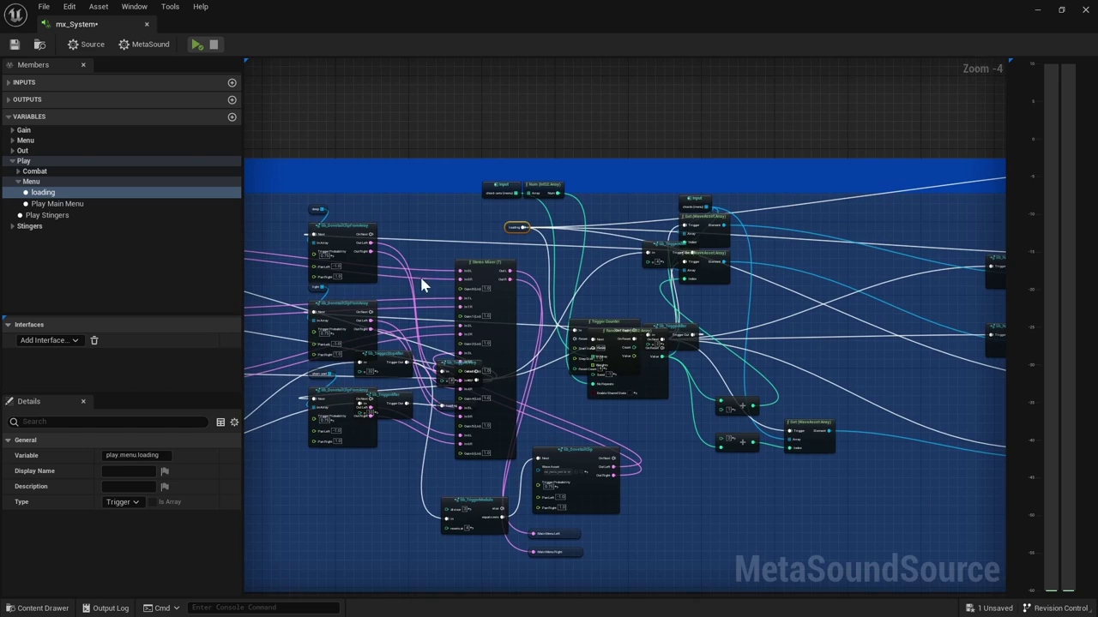
pyautogui.scroll(3, 441, 422)
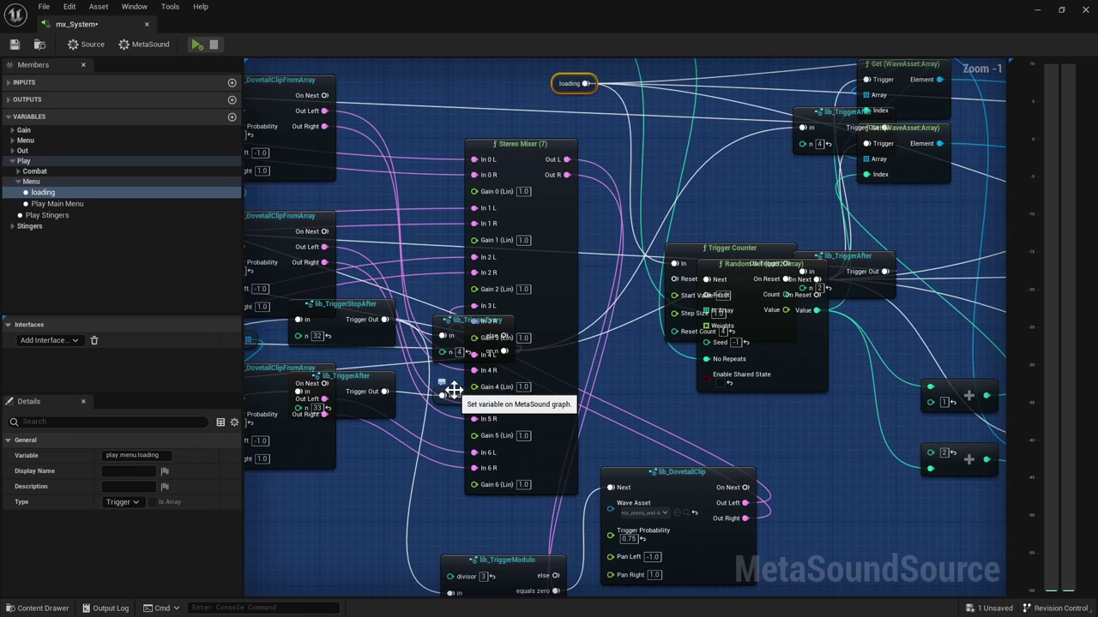
pyautogui.moveTo(454, 396); pyautogui.dragTo(413, 520)
pyautogui.moveTo(422, 438); pyautogui.dragTo(648, 308, button='right')
pyautogui.moveTo(595, 245); pyautogui.dragTo(500, 397)
pyautogui.moveTo(364, 354); pyautogui.dragTo(678, 325, button='right')
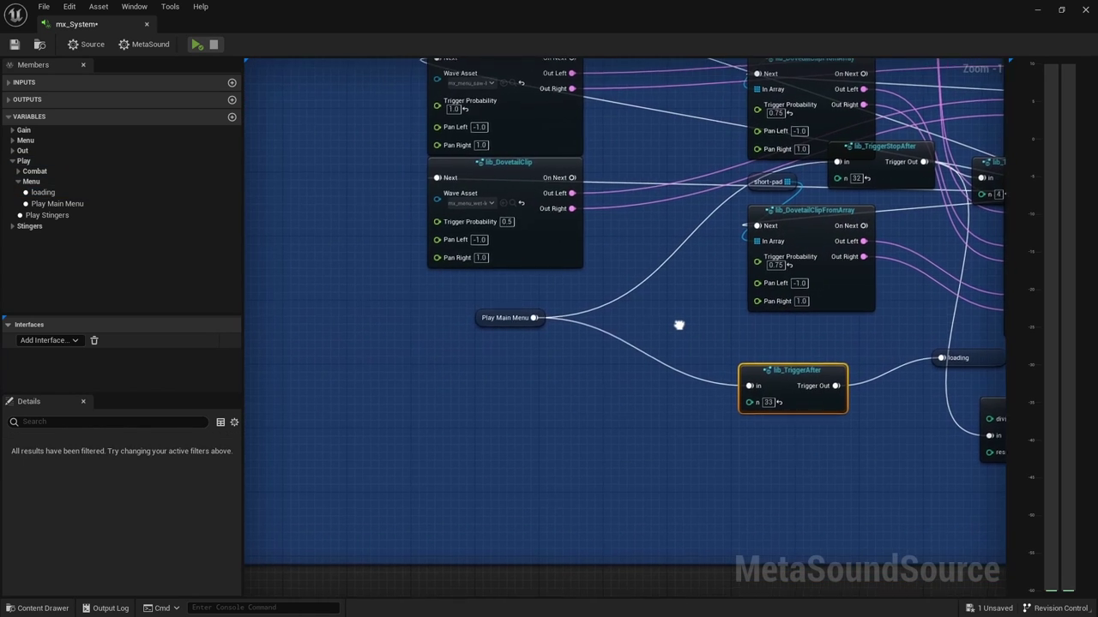
# Select the Play Main Menu node to trace its trigger, and place the loading set-variable node directly beside lib_TriggerAfter's output
pyautogui.click(480, 319)
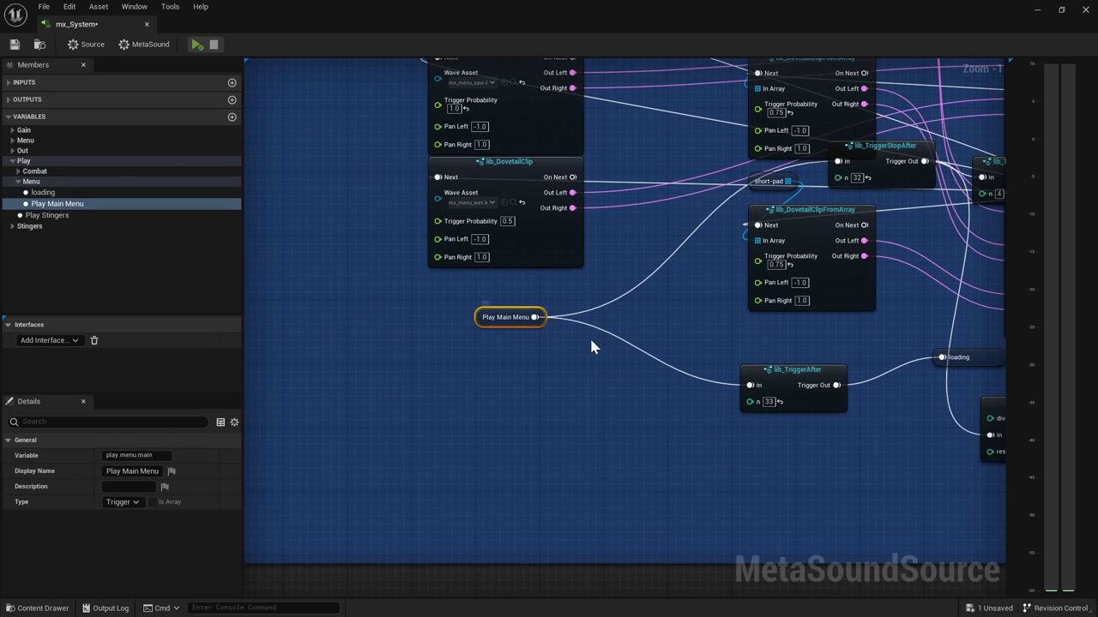
pyautogui.moveTo(671, 396); pyautogui.dragTo(528, 383, button='right')
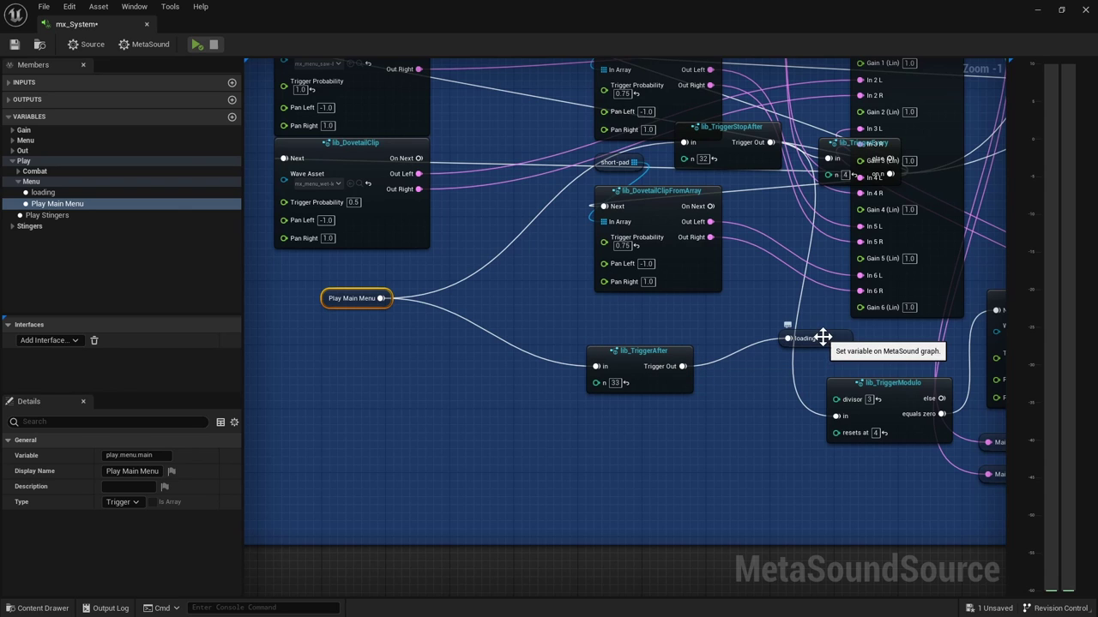
pyautogui.moveTo(819, 341); pyautogui.dragTo(778, 370)
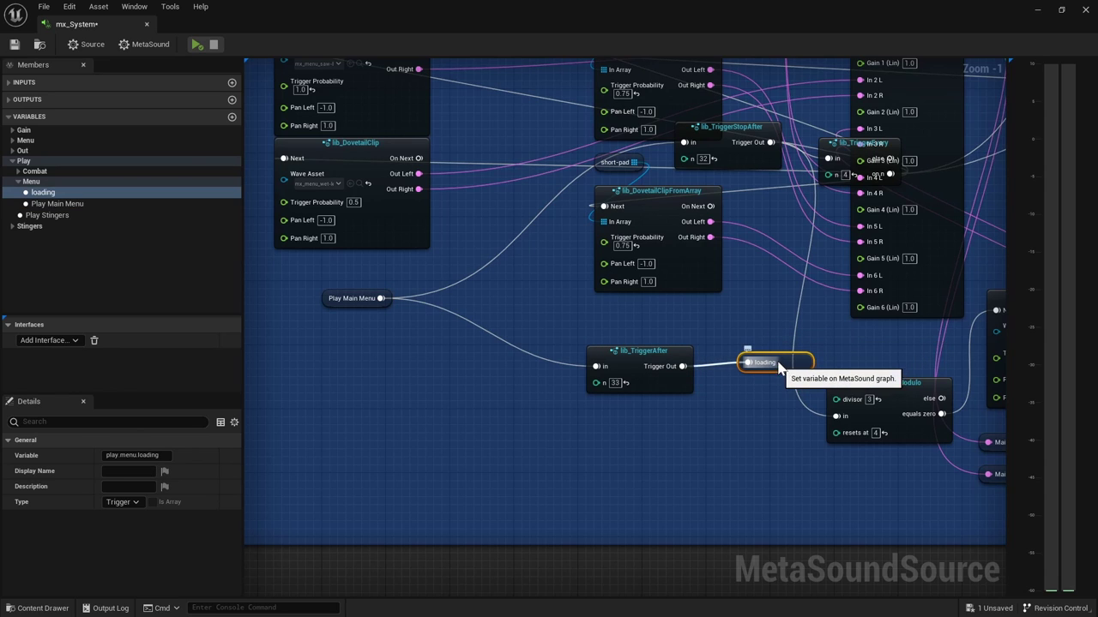
# Bring the combat.ambient section of the graph and the nodes around it into view
pyautogui.moveTo(837, 326); pyautogui.dragTo(428, 282, button='right')
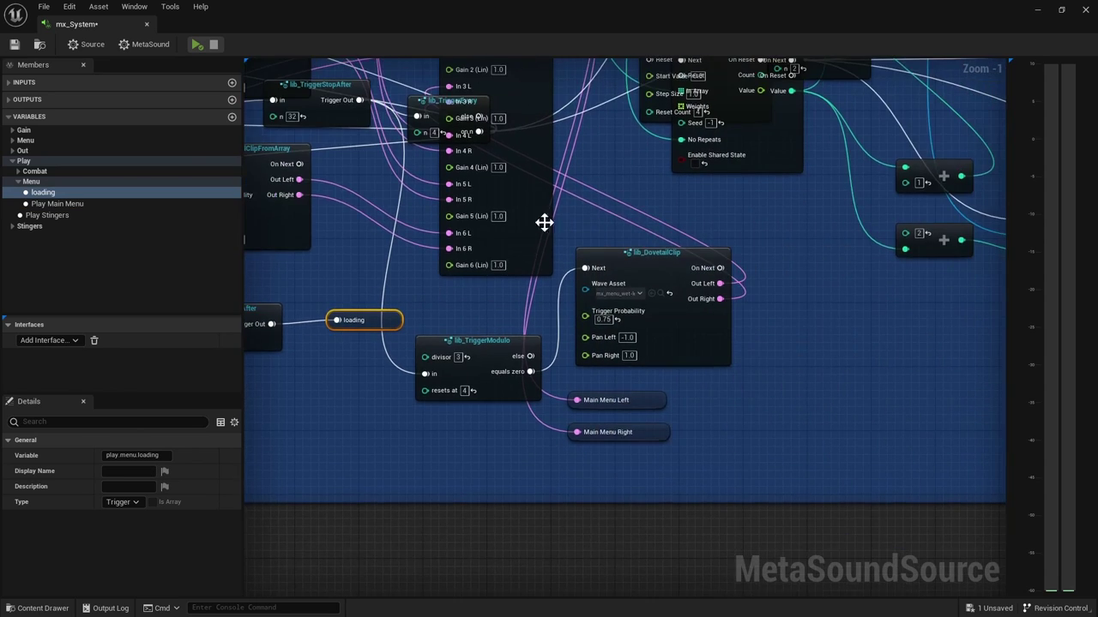
pyautogui.scroll(-7, 566, 223)
pyautogui.moveTo(695, 371); pyautogui.dragTo(356, 280, button='right')
pyautogui.moveTo(637, 263); pyautogui.dragTo(424, 167, button='right')
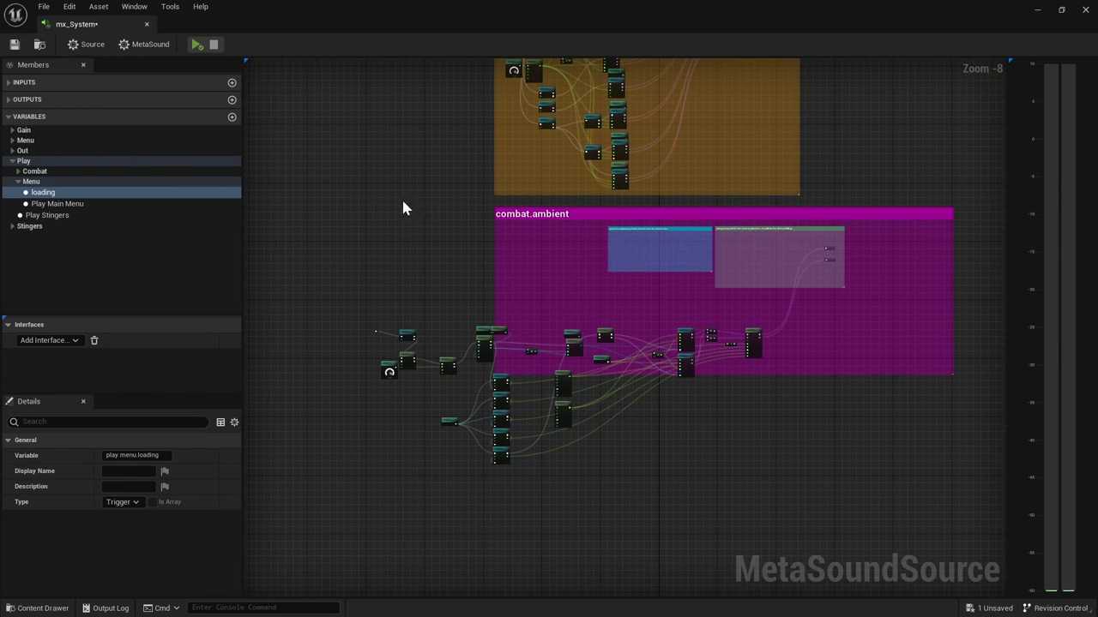